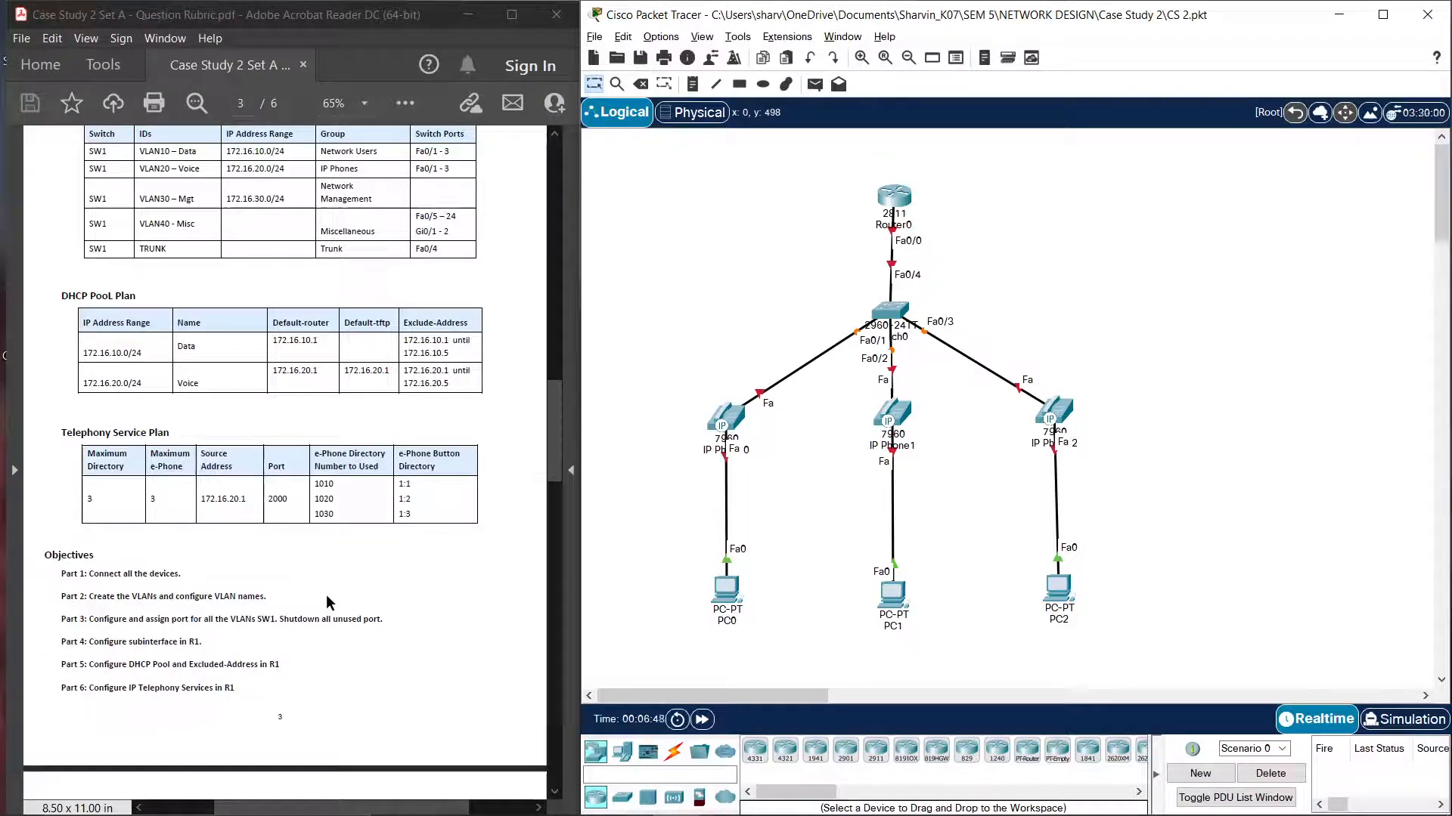
# Step: Review the network topology diagram on page 1 and the required equipment table on page 2 of the case study PDF
pyautogui.scroll(15, 492, 578)
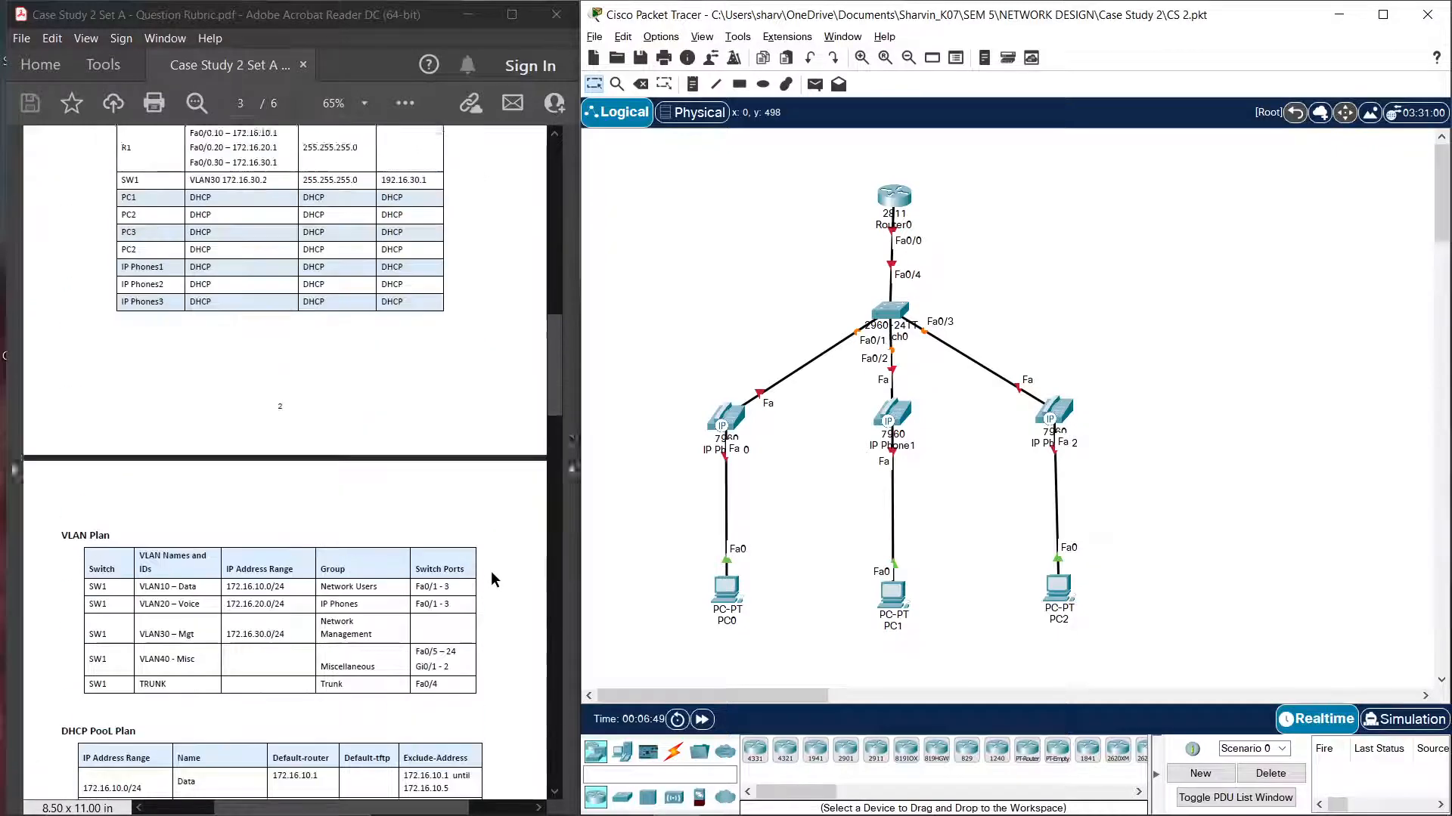
pyautogui.scroll(5, 491, 579)
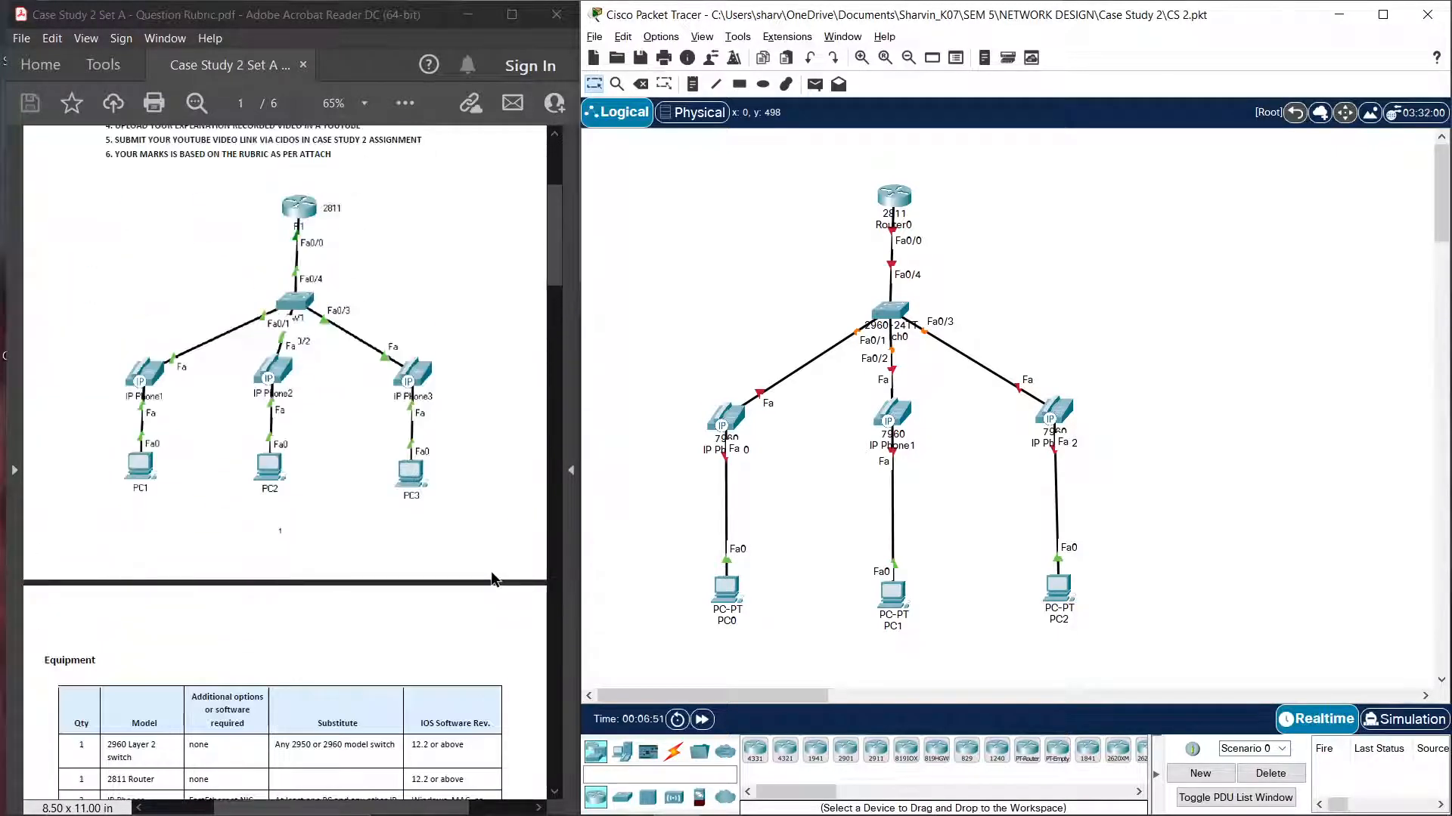
pyautogui.click(389, 546)
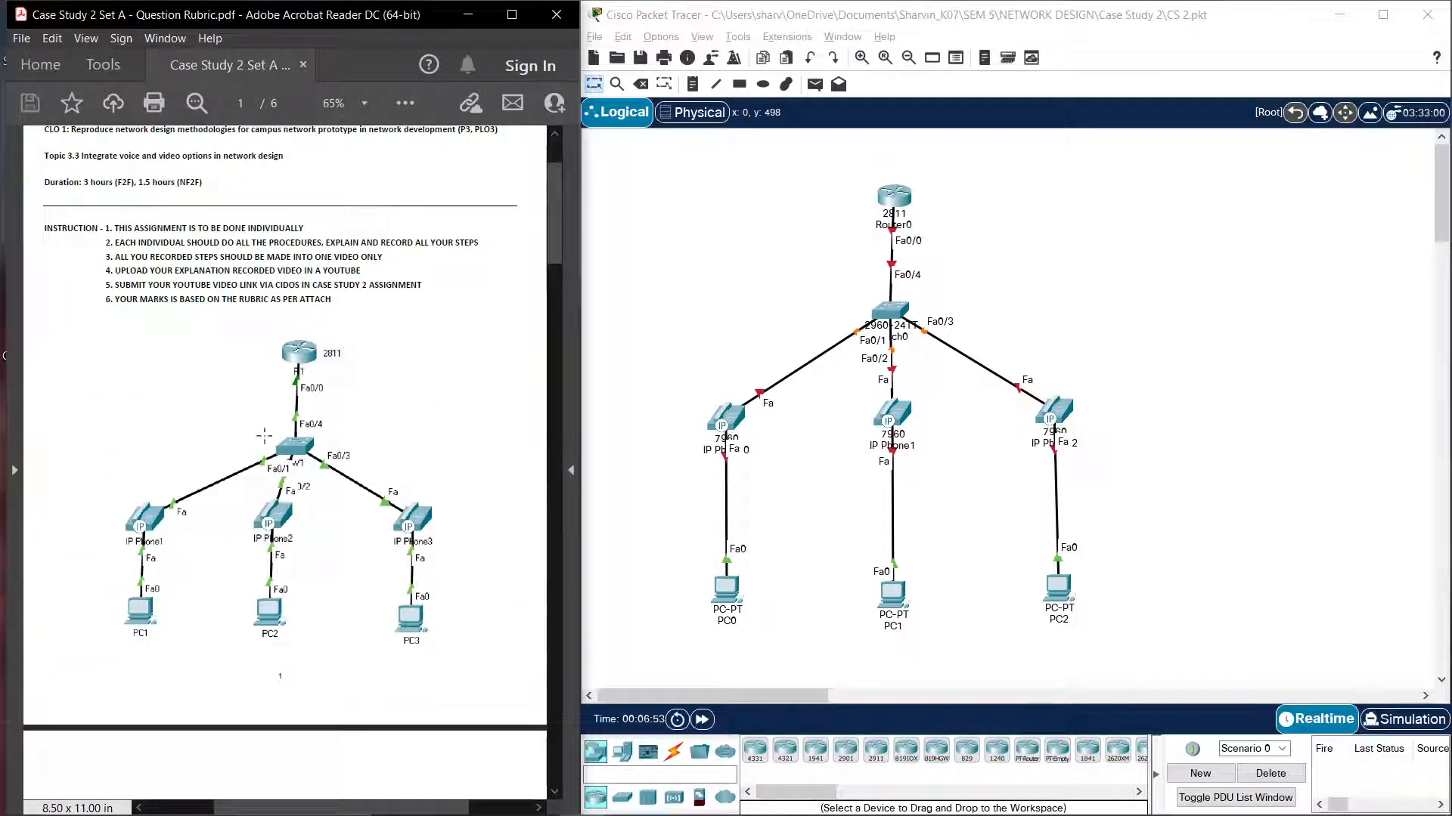
pyautogui.click(261, 408)
pyautogui.click(102, 438)
pyautogui.scroll(-5, 141, 498)
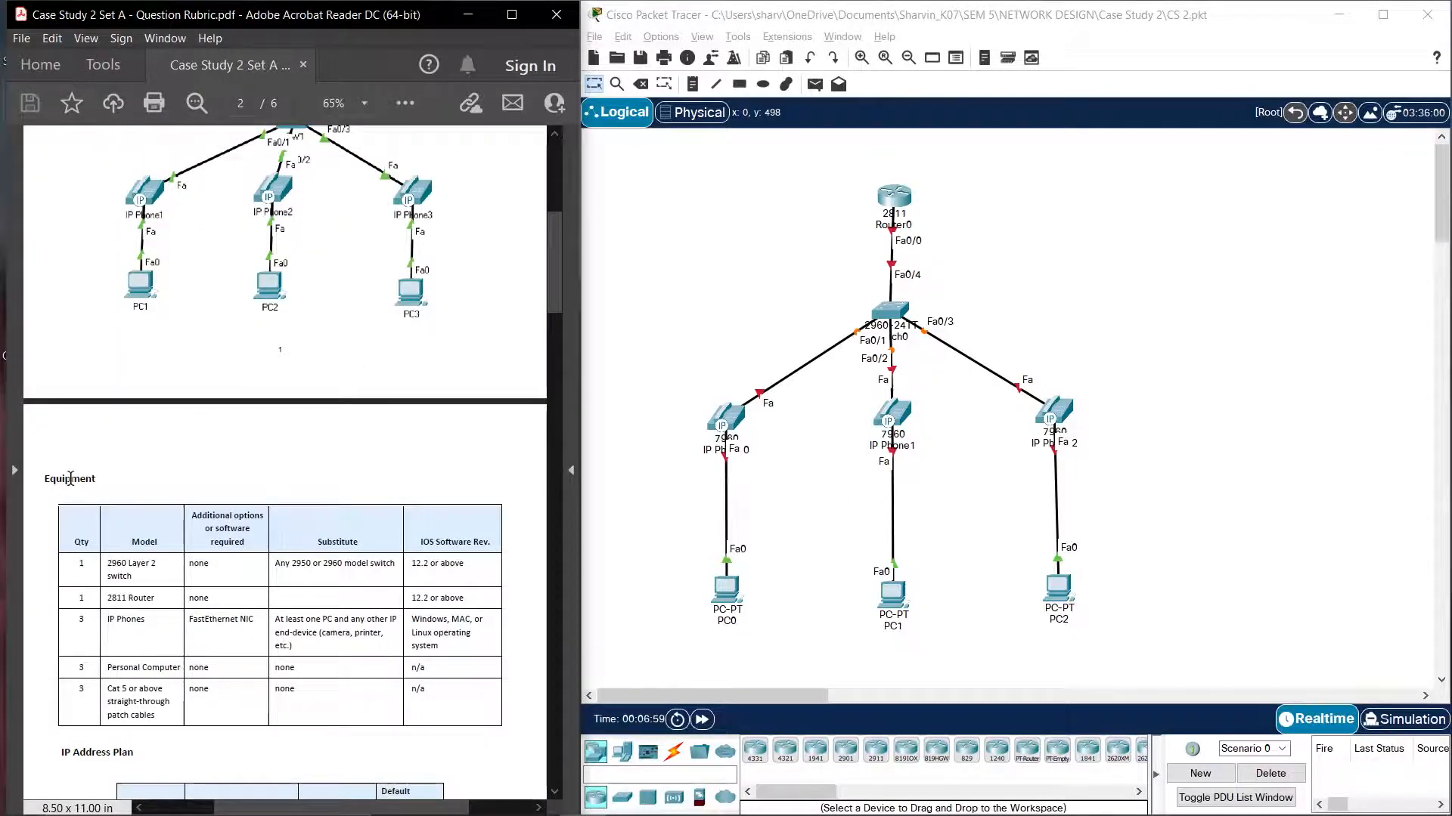
pyautogui.moveTo(107, 565); pyautogui.dragTo(150, 577)
pyautogui.click(136, 579)
pyautogui.doubleClick(121, 576)
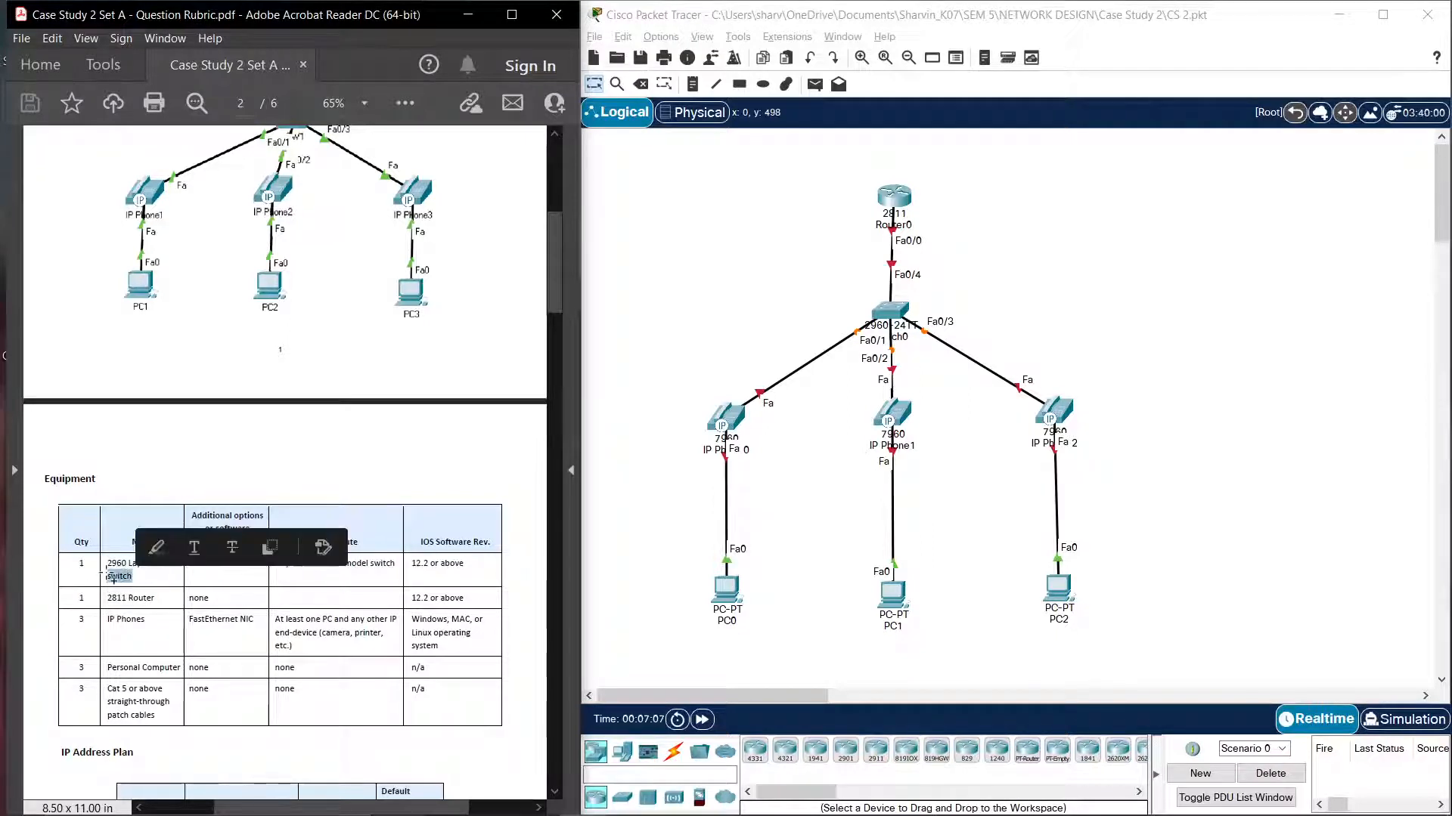
pyautogui.click(313, 602)
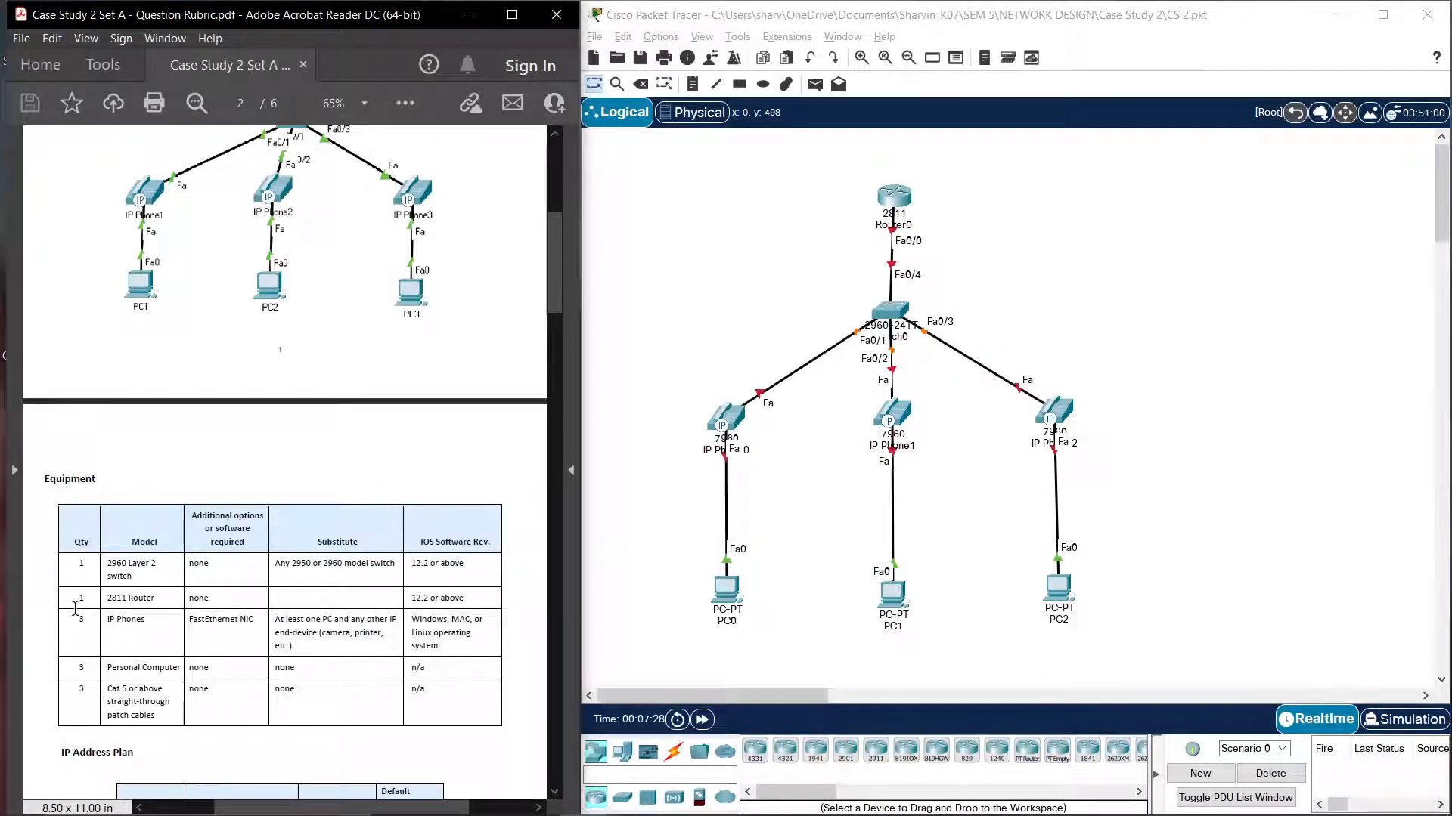
# Step: Read the IP address, VLAN, DHCP pool and telephony plans, the objectives, and the Part 1 to Part 4 tasks in the case study
pyautogui.scroll(-3, 208, 626)
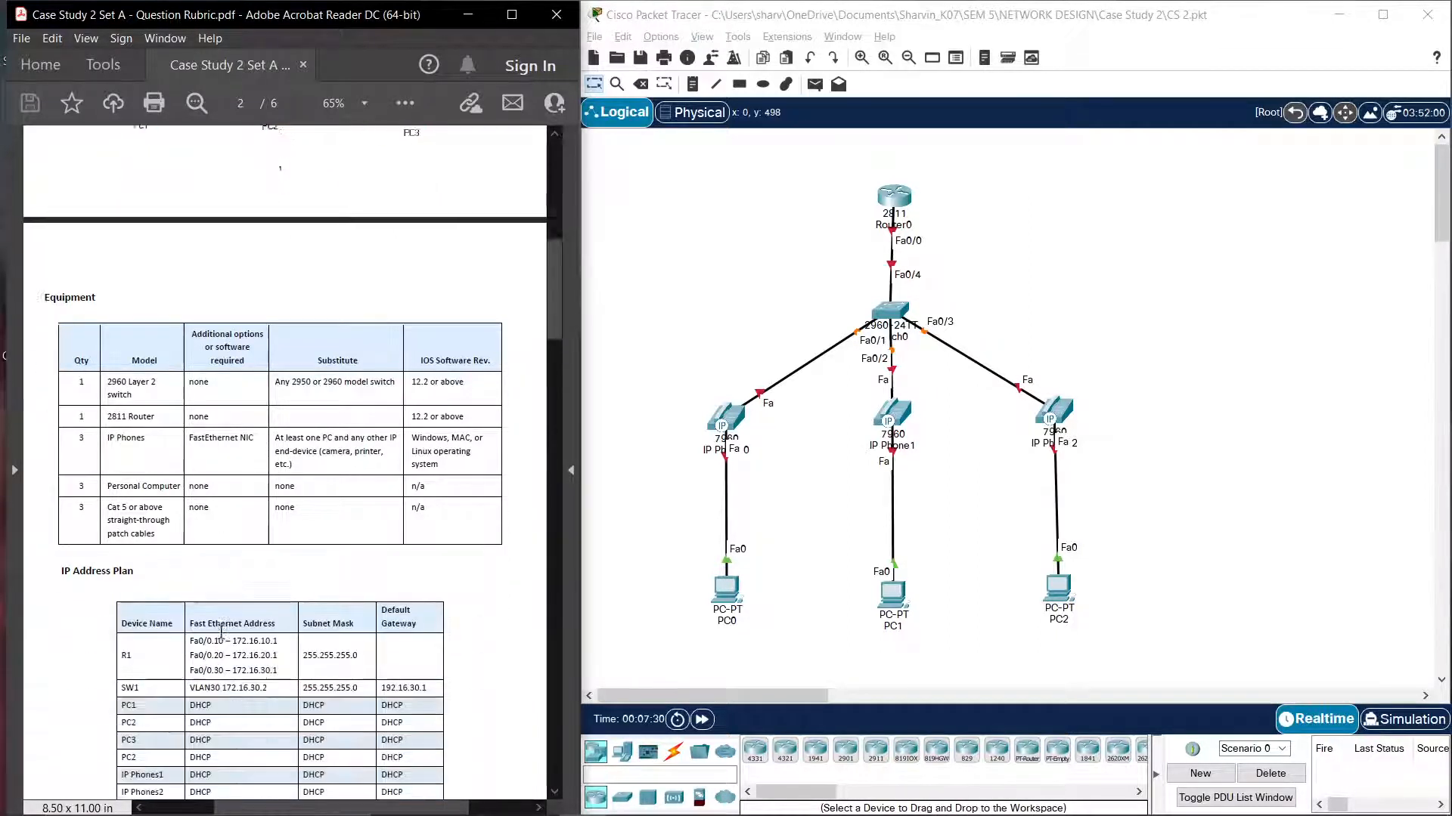
pyautogui.scroll(-1, 222, 632)
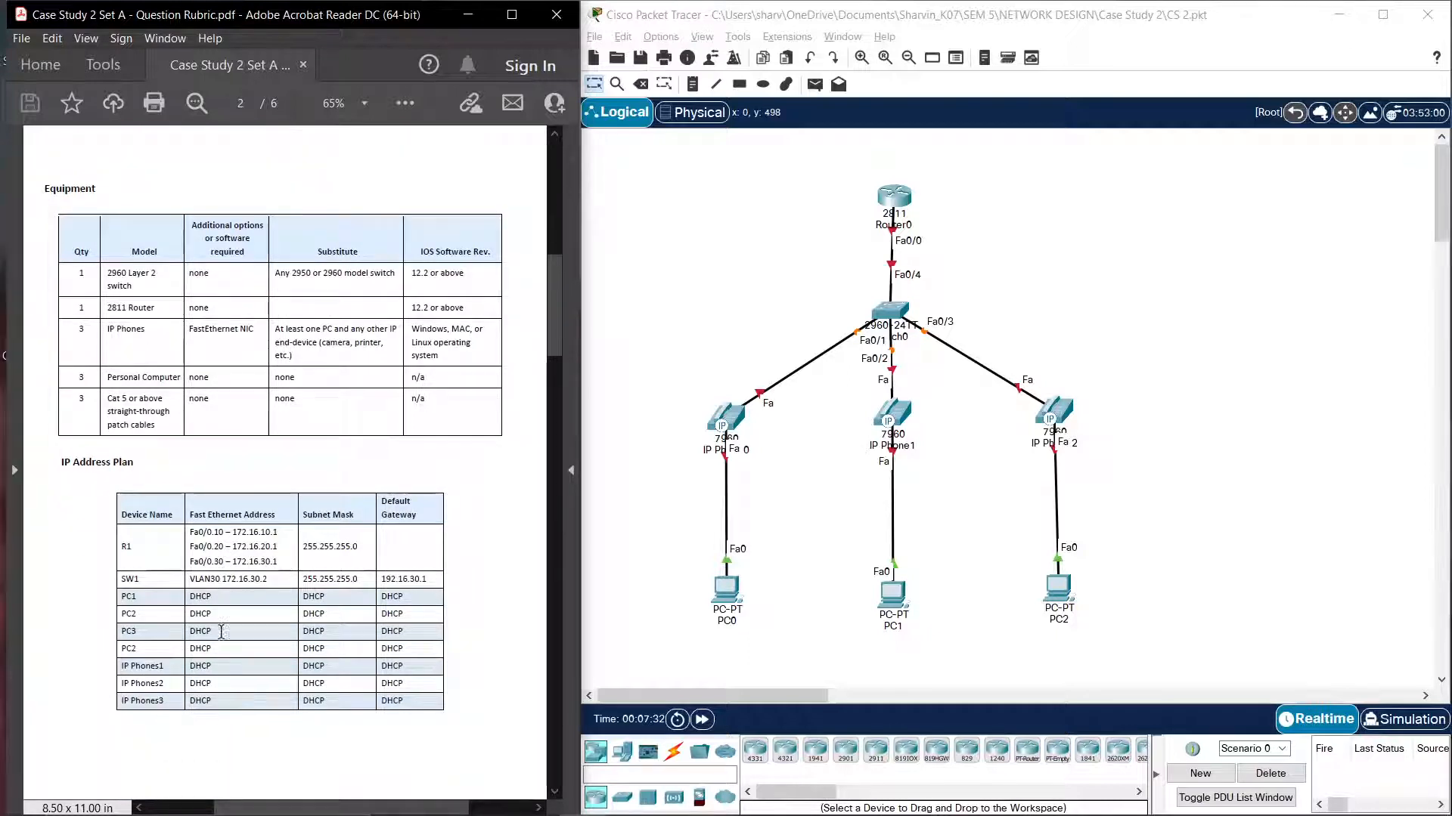
pyautogui.scroll(-1, 48, 508)
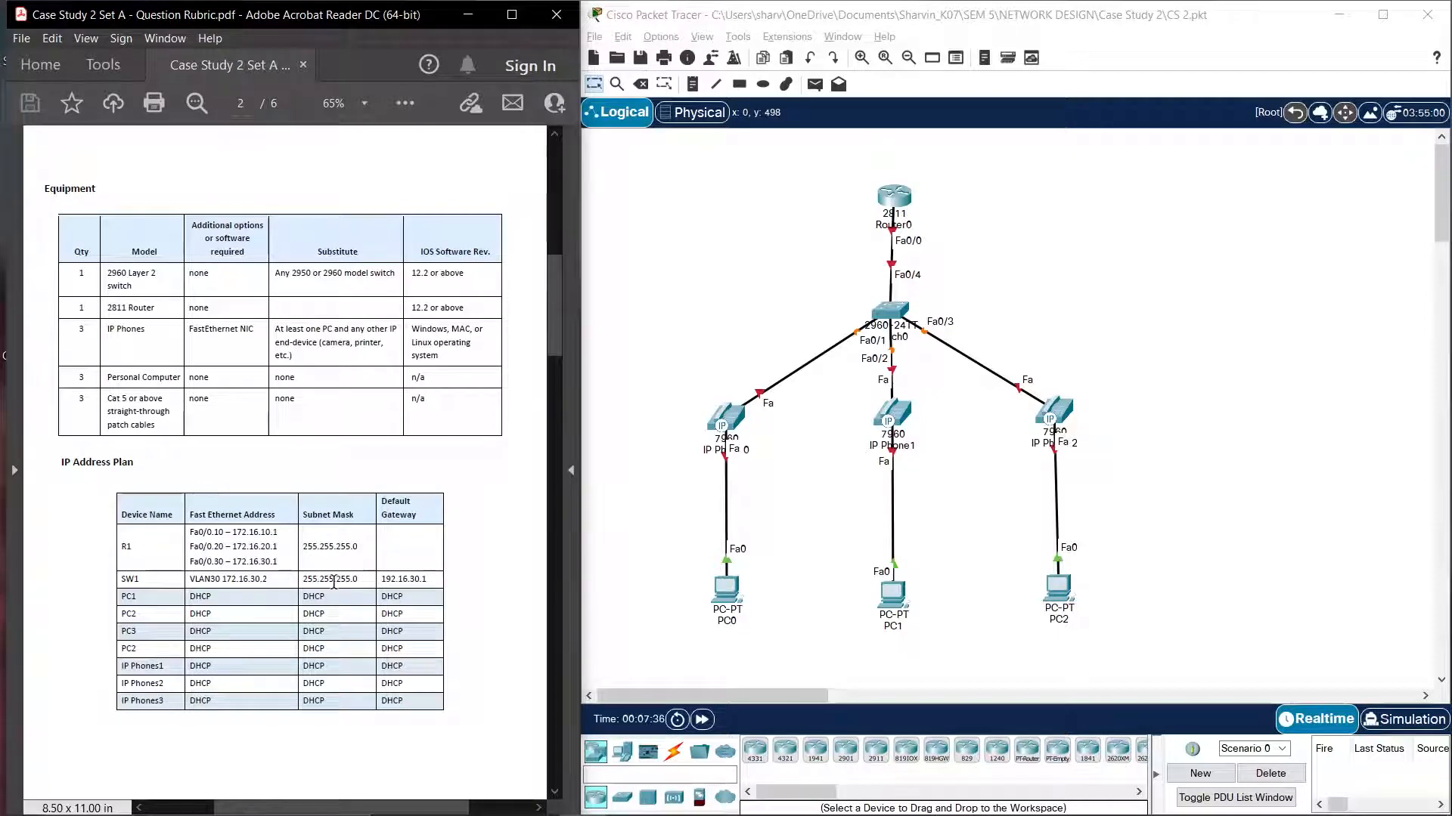
pyautogui.scroll(-13, 277, 565)
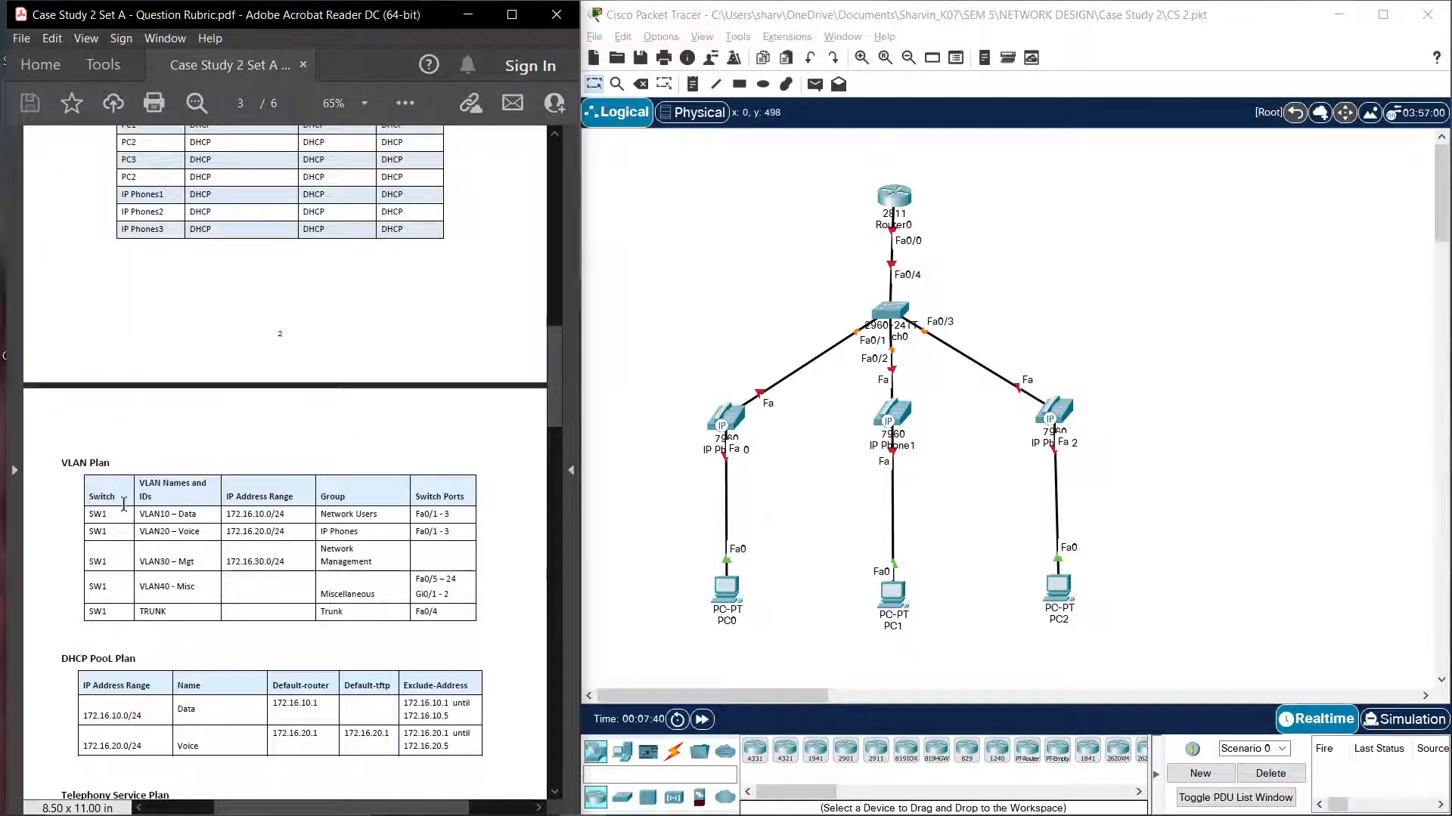
pyautogui.scroll(-3, 206, 561)
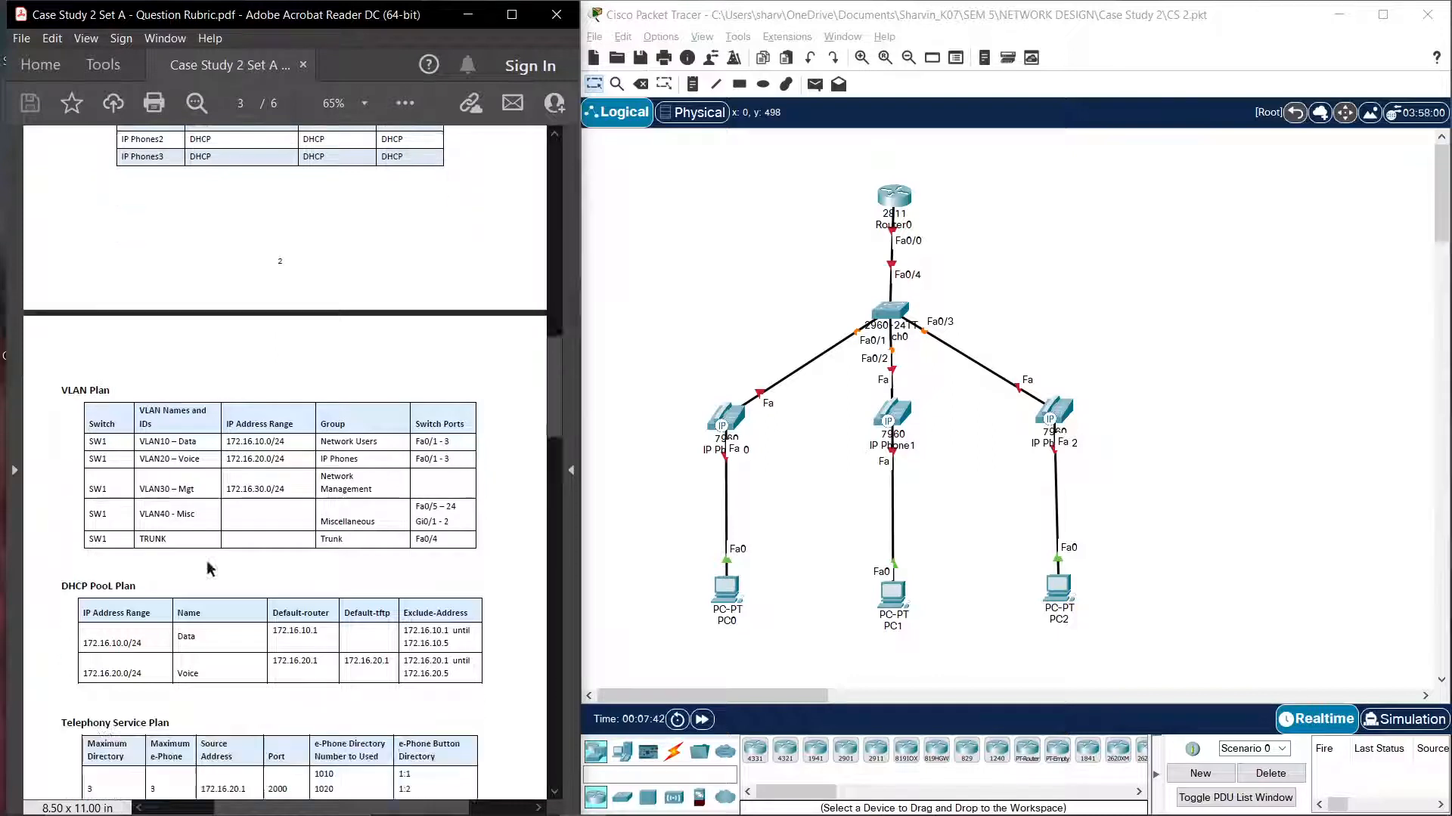
pyautogui.scroll(-1, 119, 557)
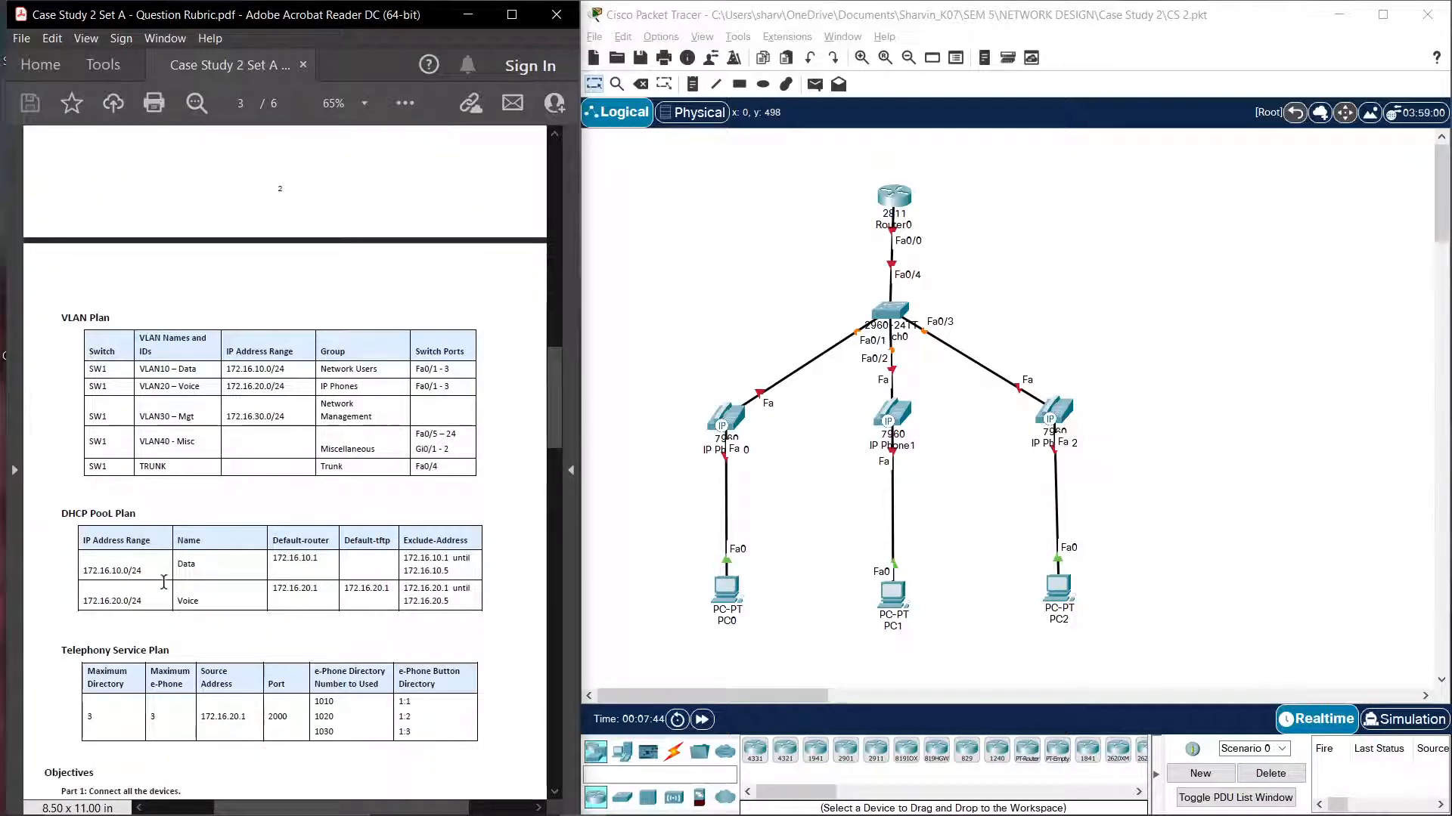
pyautogui.scroll(-5, 175, 648)
pyautogui.scroll(-7, 175, 648)
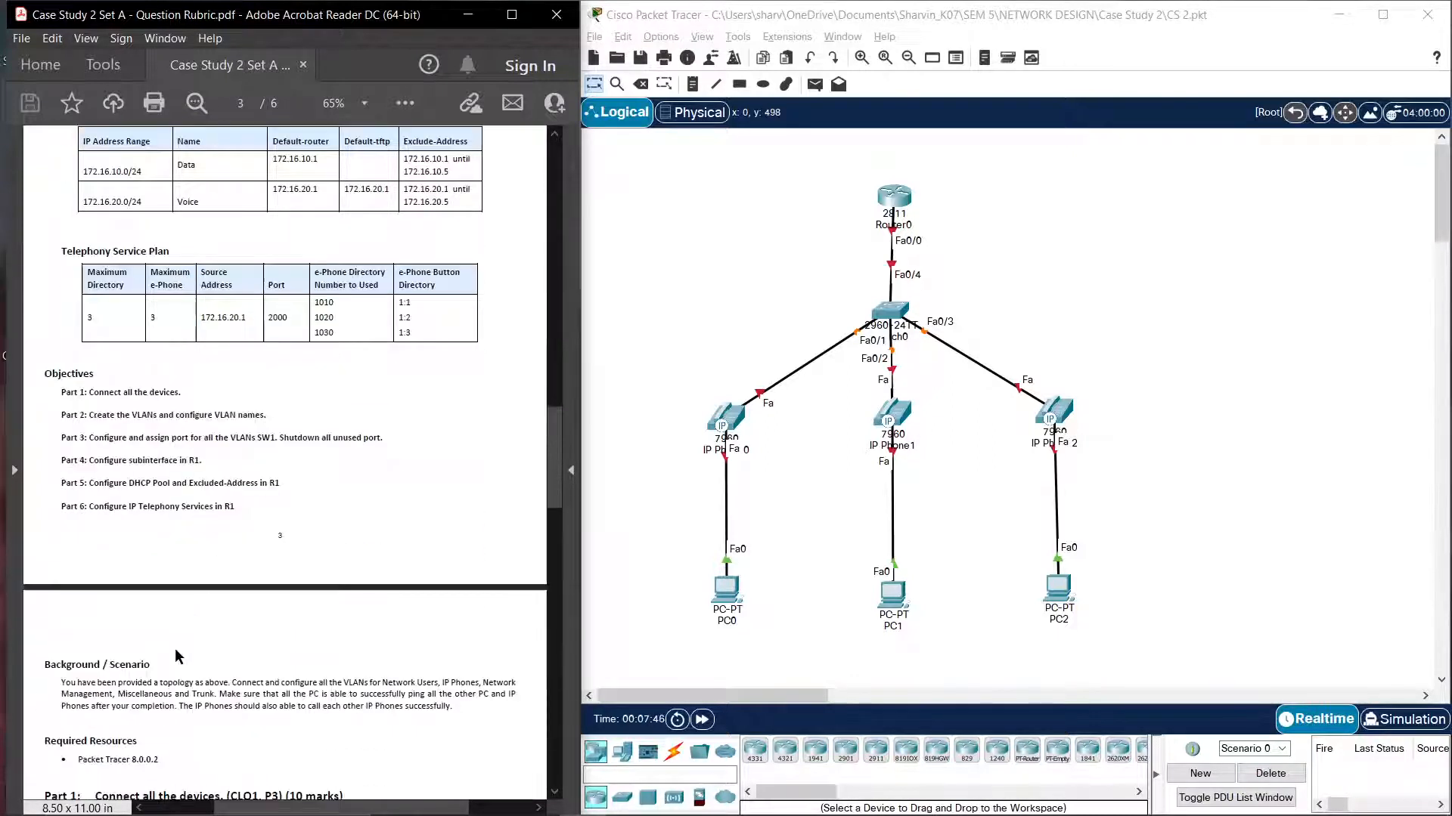
pyautogui.scroll(-2, 228, 602)
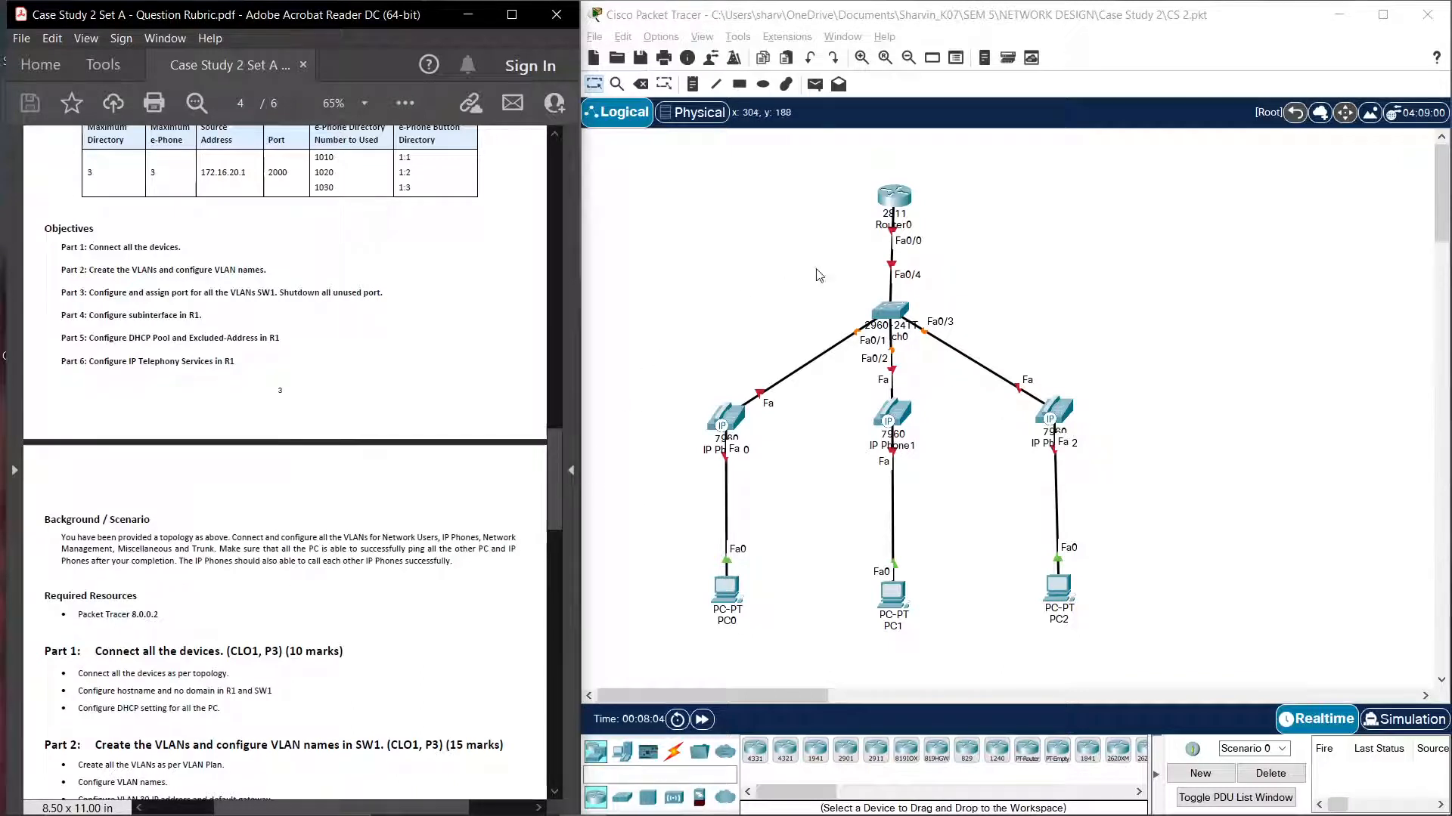
pyautogui.moveTo(769, 167); pyautogui.dragTo(1165, 648)
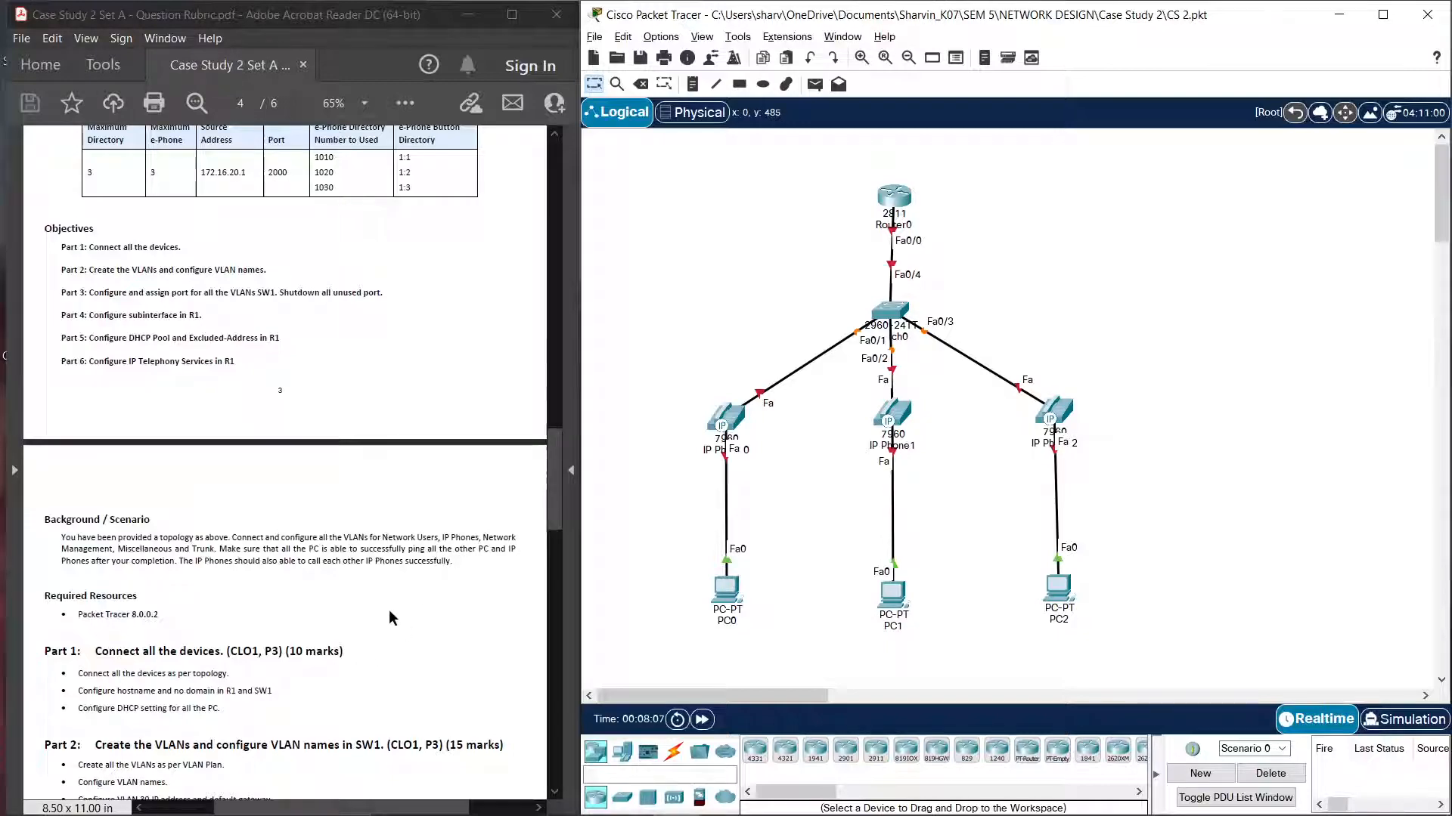
pyautogui.moveTo(546, 523); pyautogui.dragTo(525, 266)
pyautogui.scroll(-15, 525, 266)
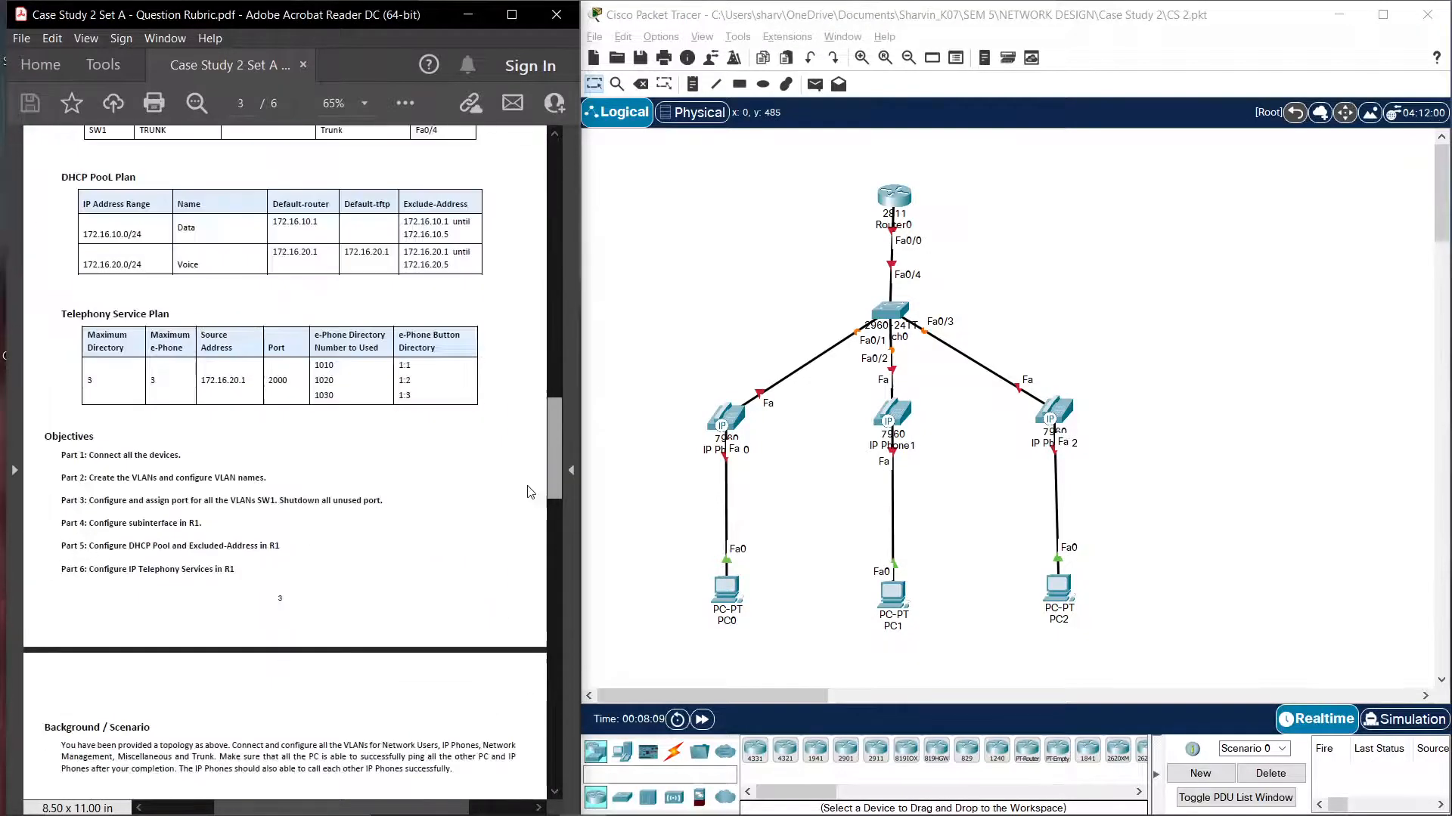
# Step: Power on IP Phone0, IP Phone1 and the third IP phone by connecting a power adapter to each
pyautogui.click(722, 425)
pyautogui.moveTo(854, 575); pyautogui.dragTo(691, 363)
pyautogui.click(968, 148)
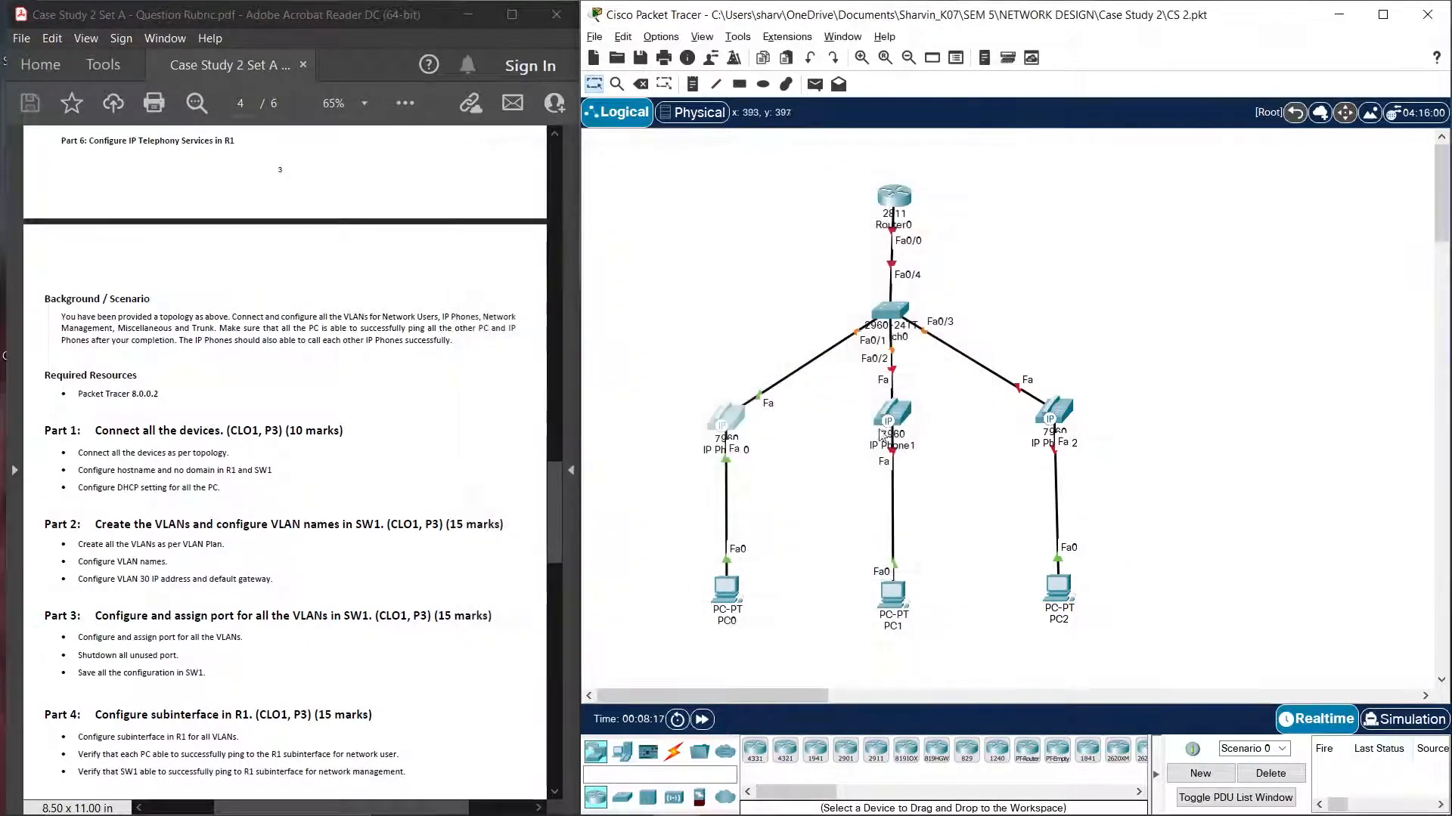
pyautogui.click(881, 436)
pyautogui.moveTo(907, 574); pyautogui.dragTo(692, 364)
pyautogui.click(968, 149)
pyautogui.click(1055, 410)
pyautogui.moveTo(907, 575); pyautogui.dragTo(691, 359)
pyautogui.click(968, 148)
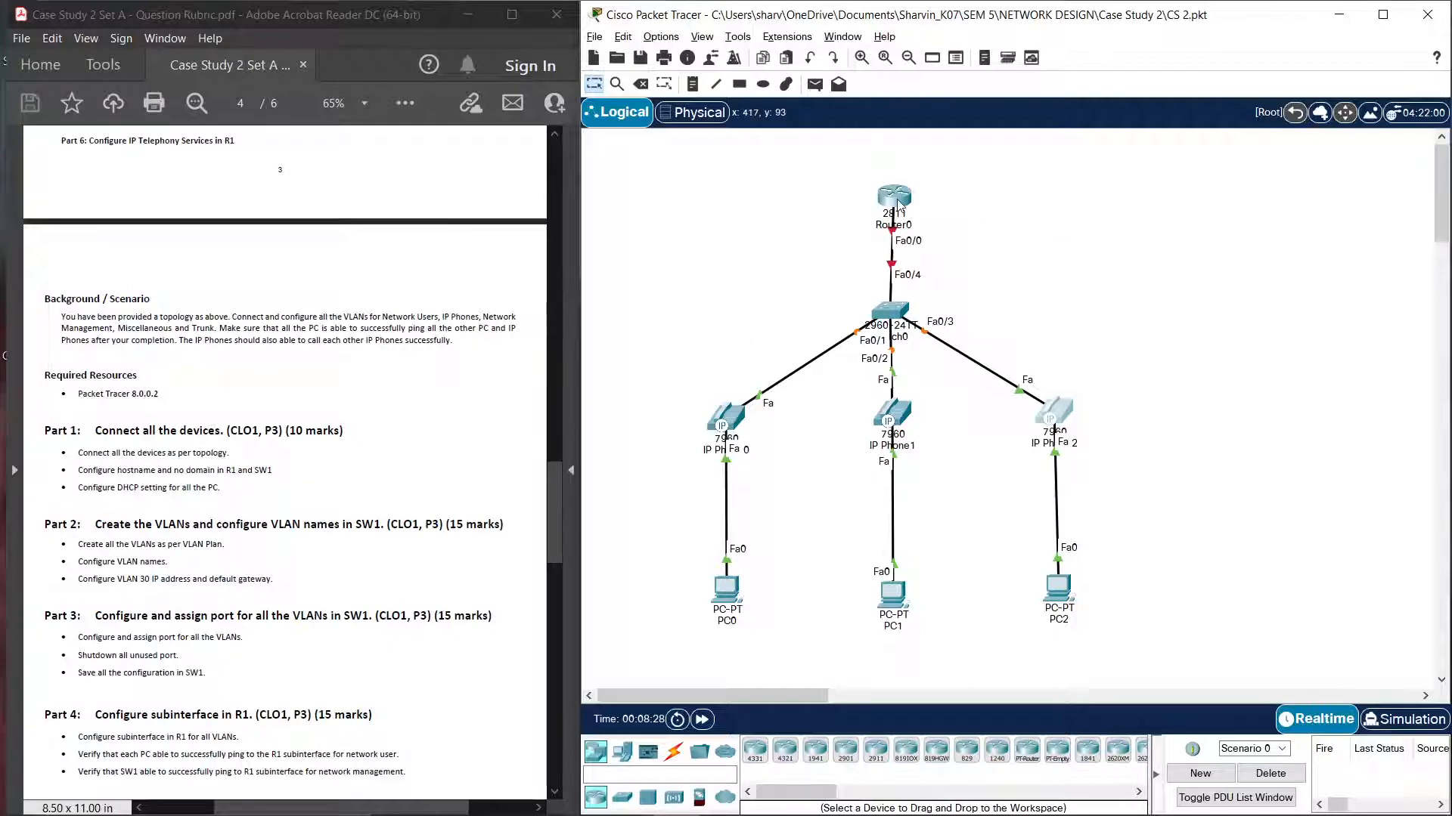
# Step: Open the command line of Router0 and enter global configuration mode
pyautogui.moveTo(899, 203)
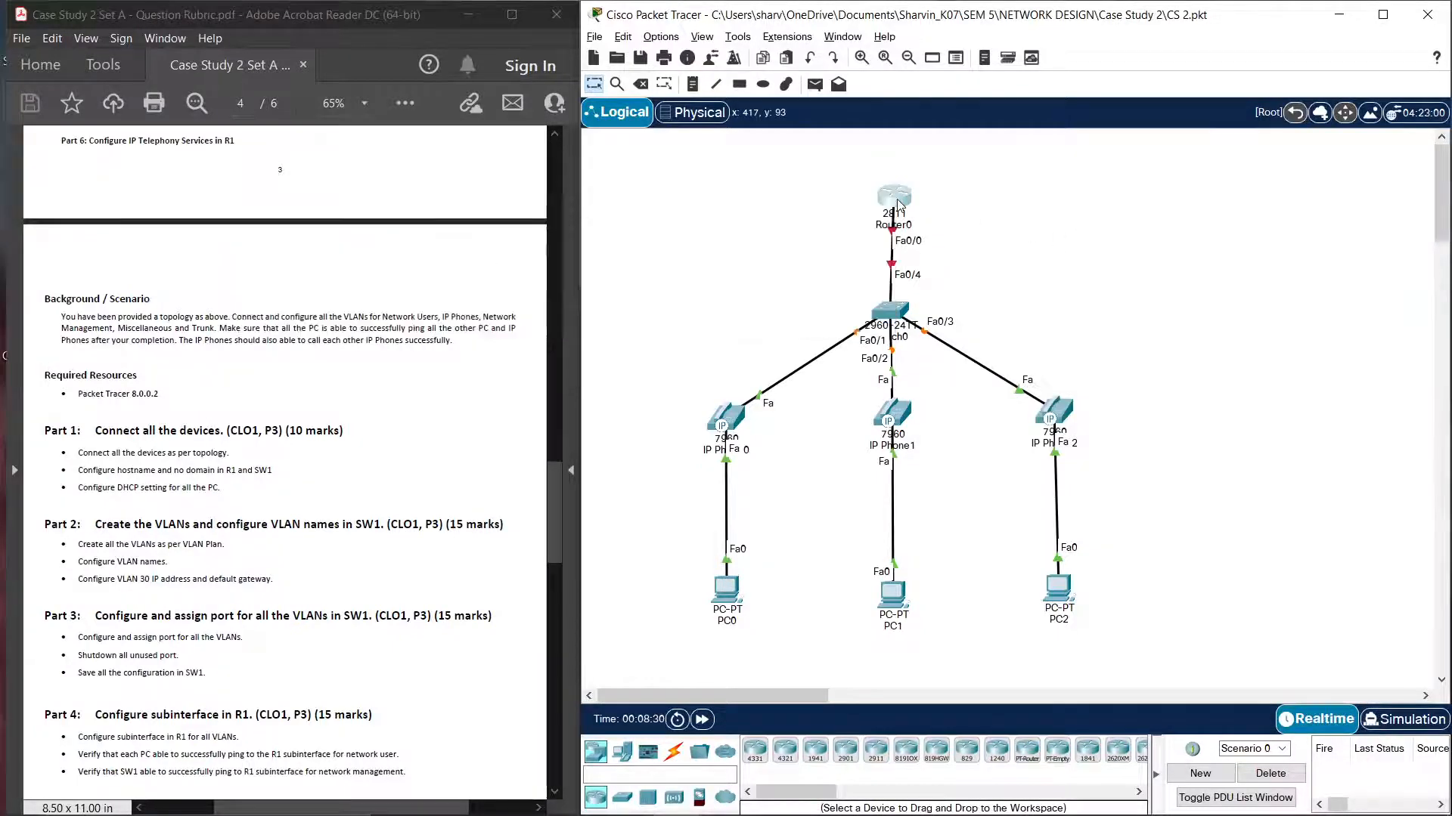
pyautogui.click(896, 199)
pyautogui.click(773, 185)
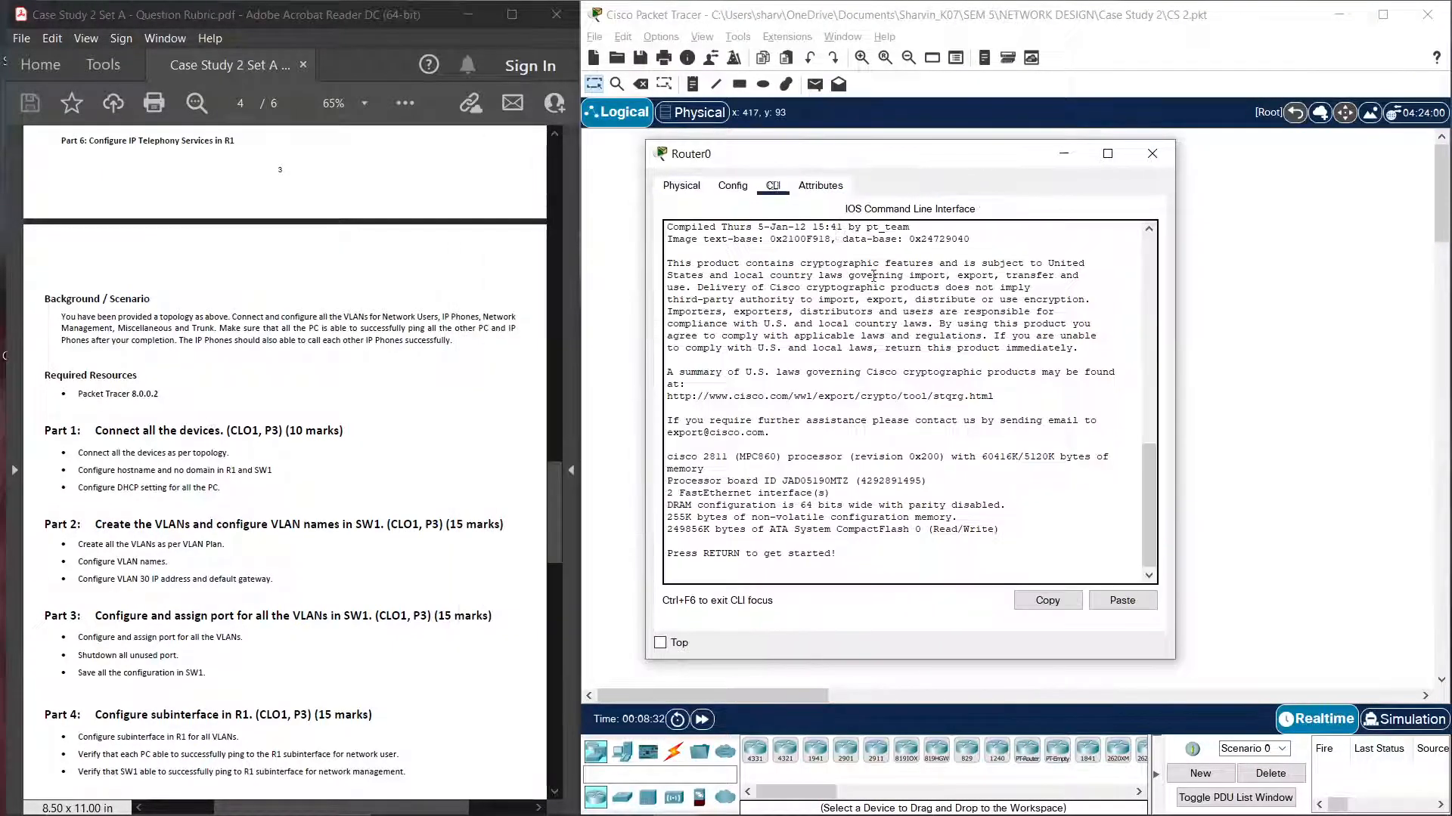
pyautogui.press('Return')
pyautogui.write('en')
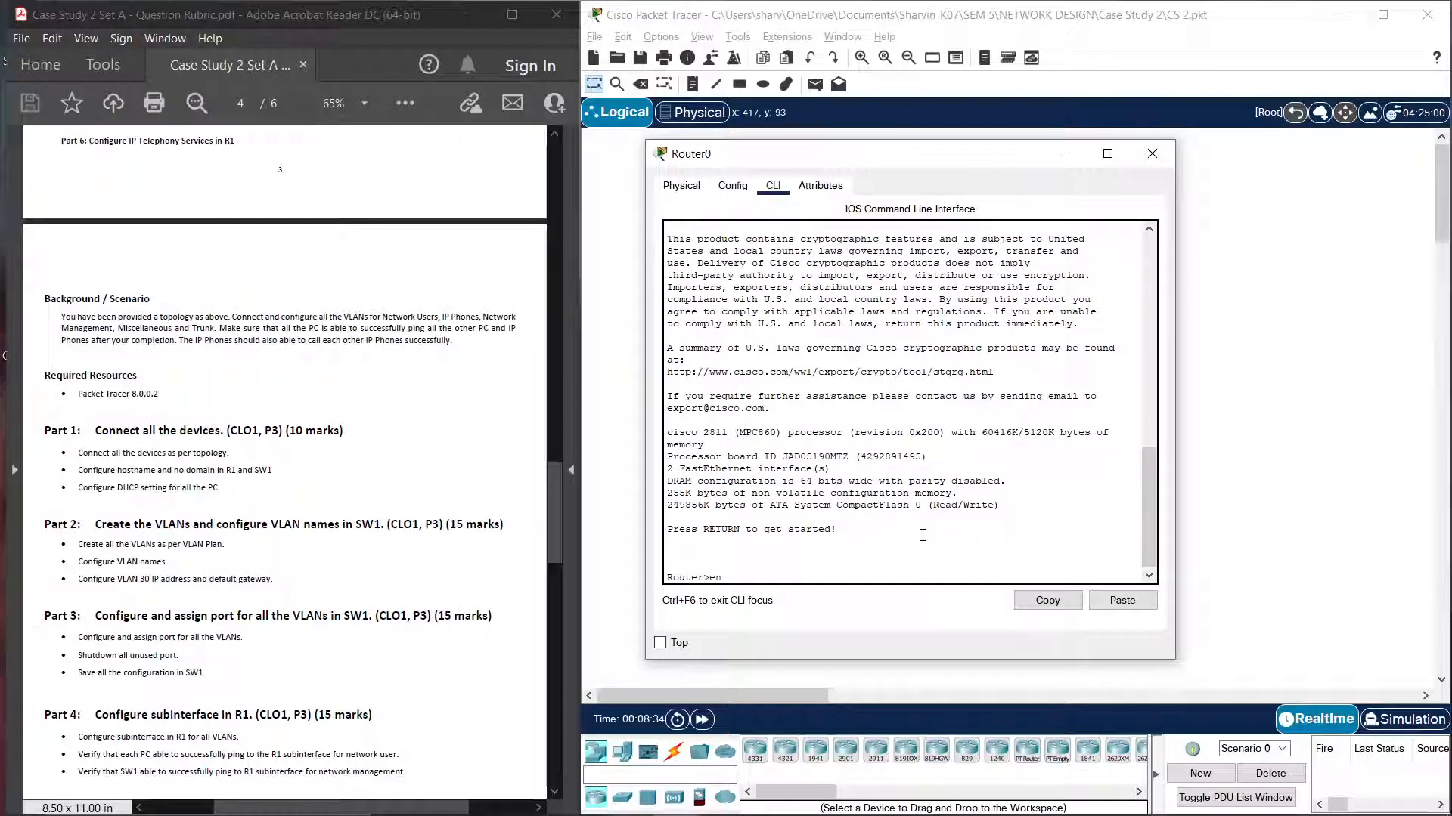
pyautogui.press('Return')
pyautogui.write('config t')
pyautogui.press('Return')
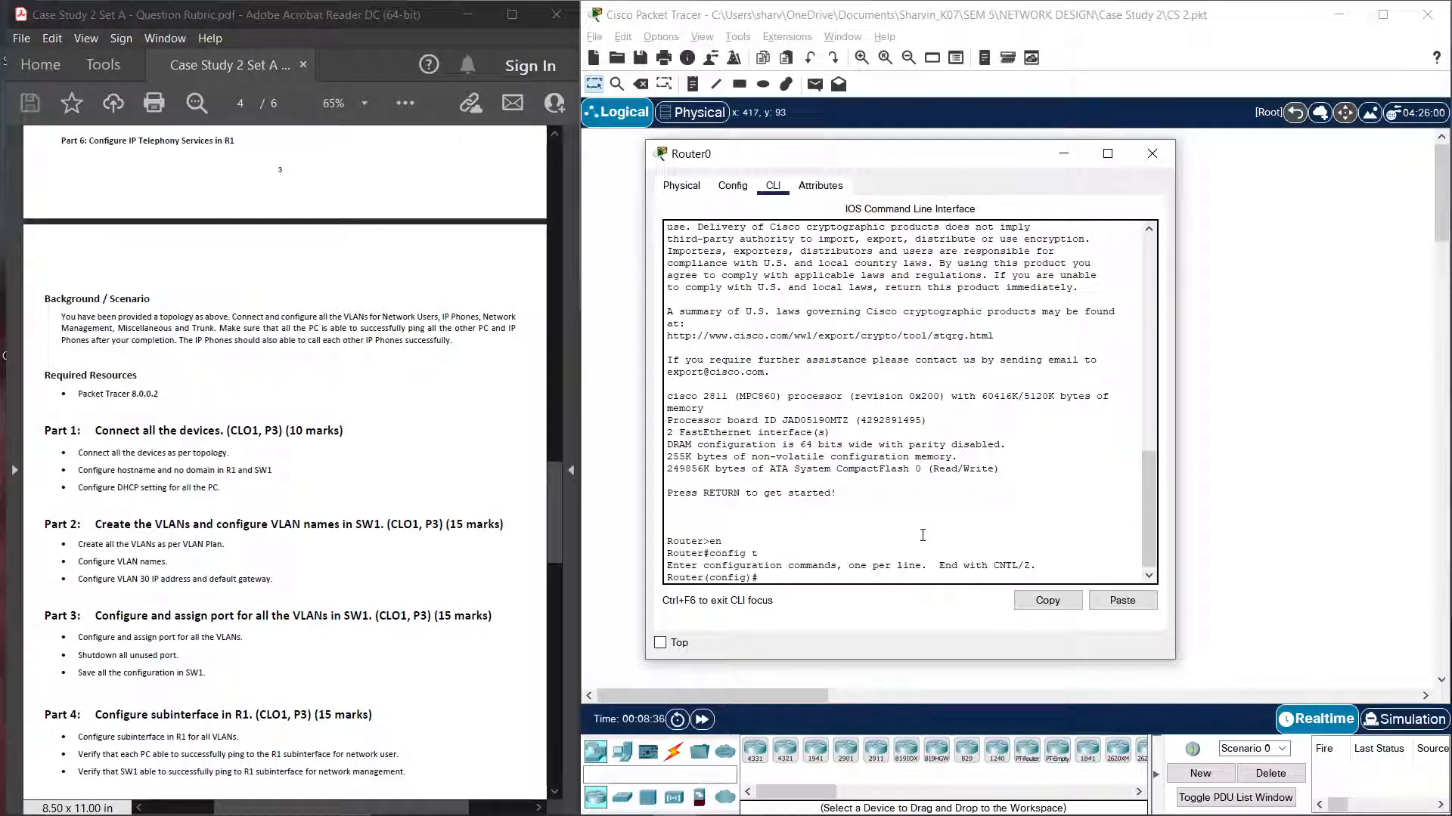
# Step: Set the router's hostname to R1
pyautogui.write('j')
pyautogui.write('ostnam')
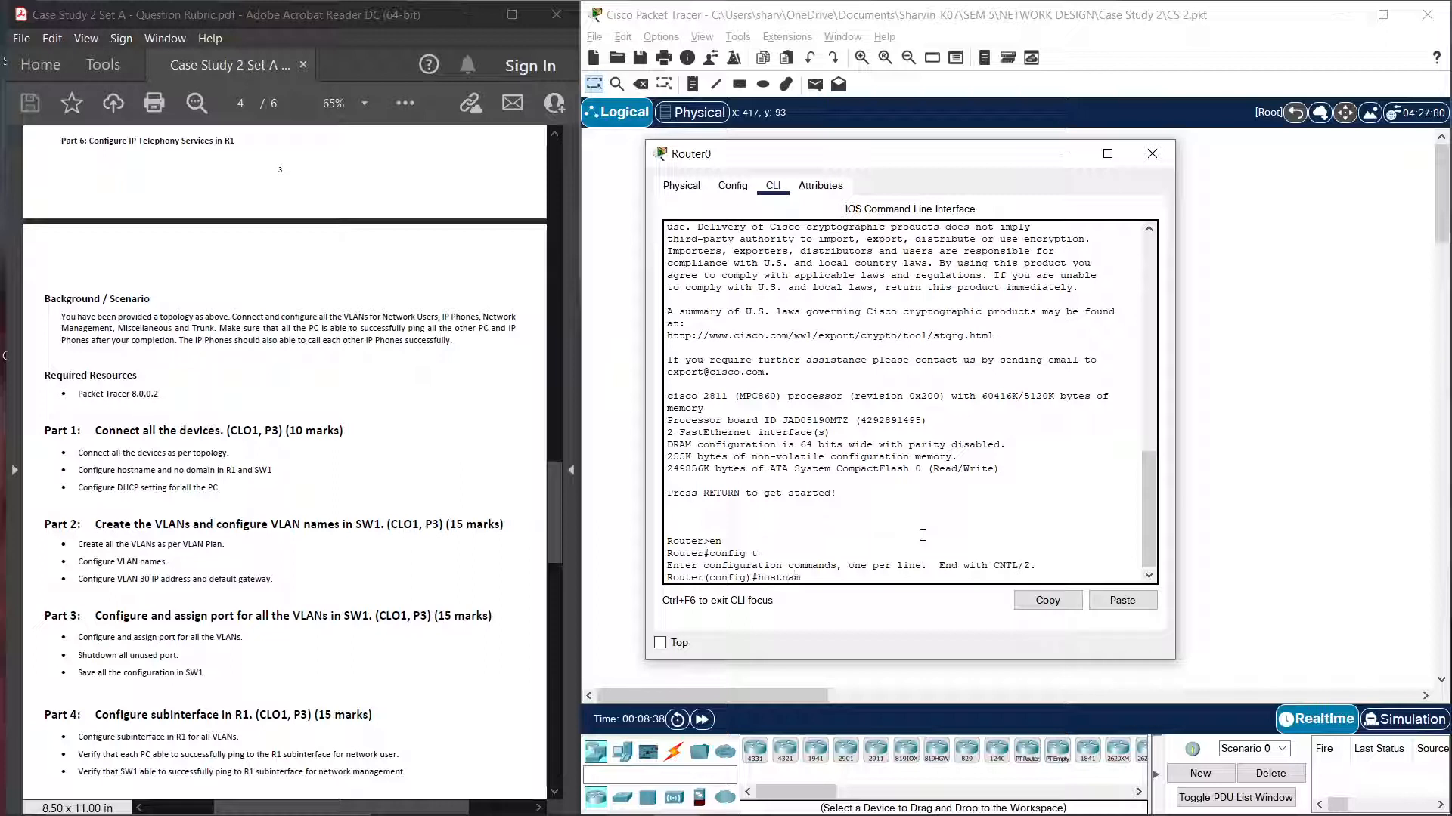
pyautogui.write('e')
pyautogui.press('Tab')
pyautogui.write('R1')
pyautogui.press('Return')
pyautogui.write('nfig)#')
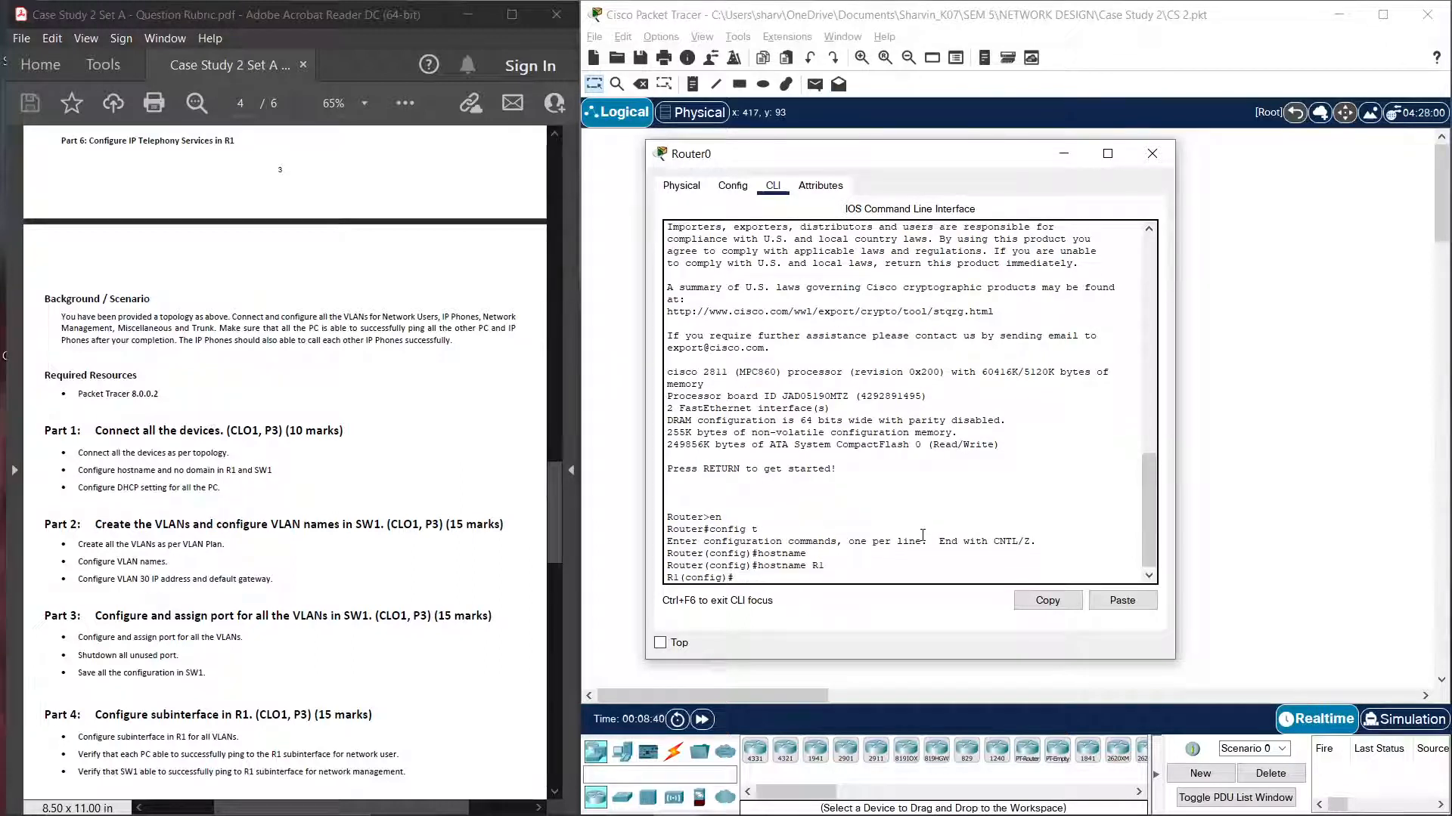
# Step: Disable domain name lookup on R1 with the command no ip domain-lookup
pyautogui.write('no ip')
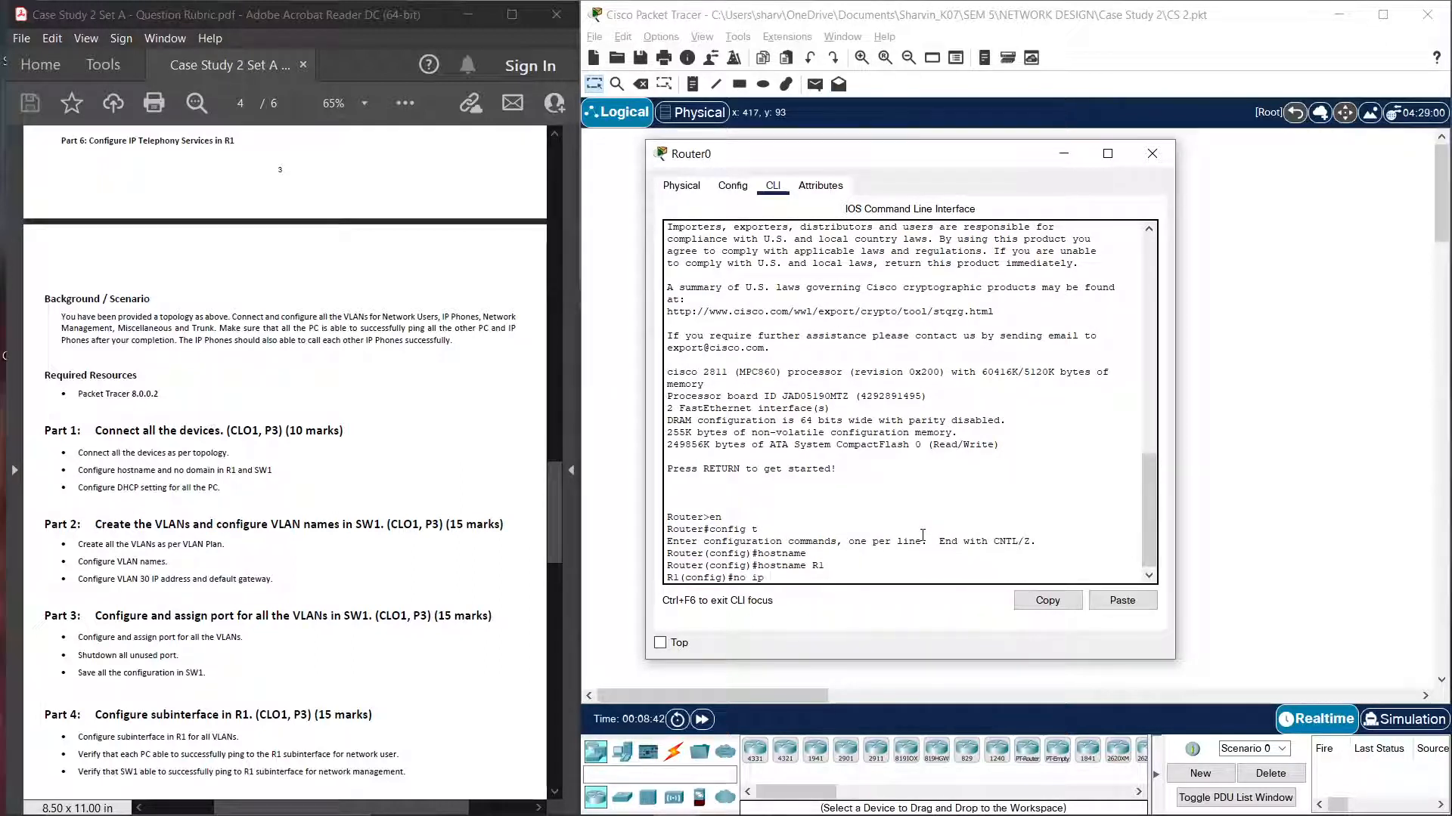
pyautogui.write(' domain')
pyautogui.press('Tab')
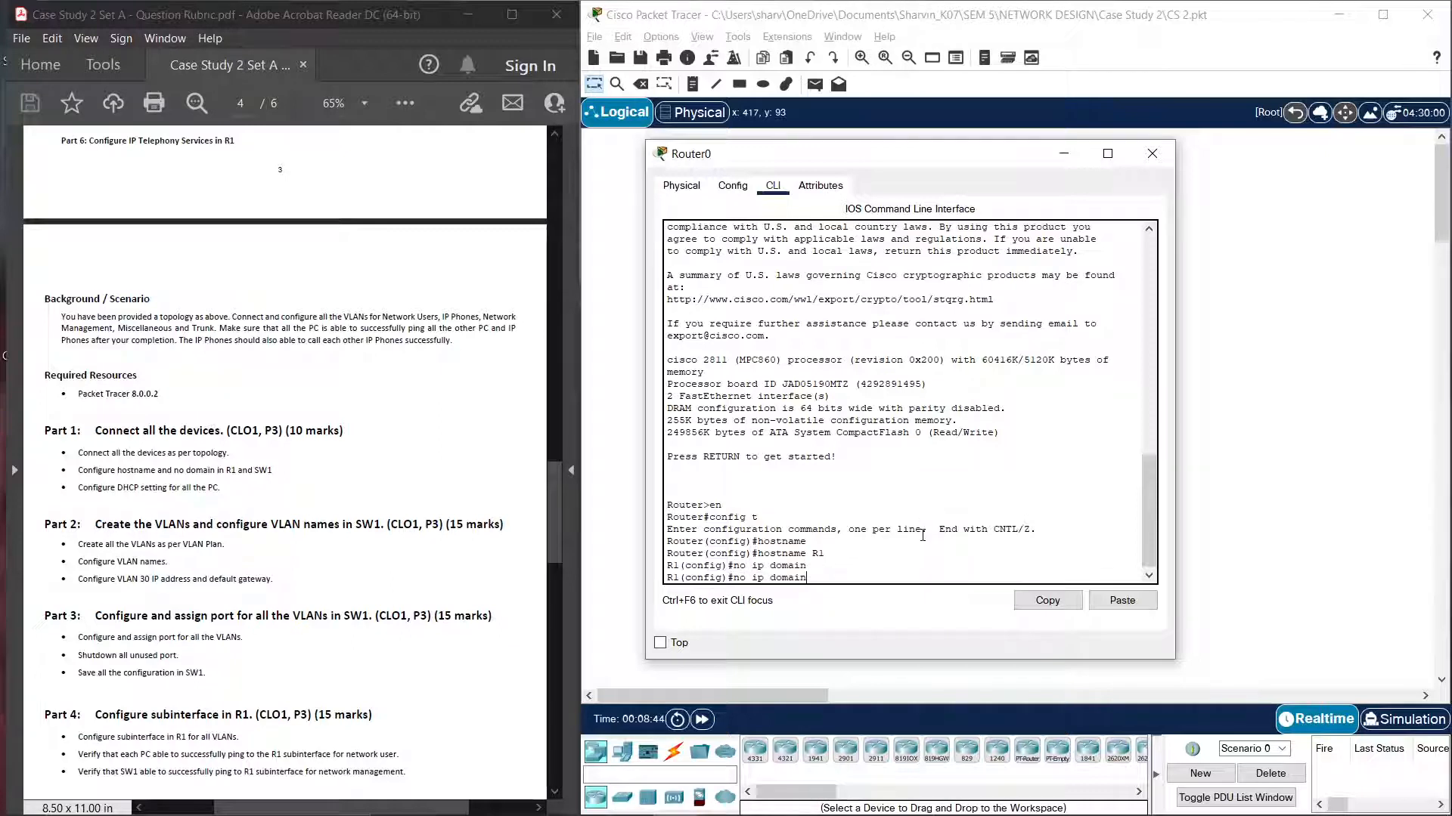
pyautogui.write('-lo')
pyautogui.press('Tab')
pyautogui.press('Return')
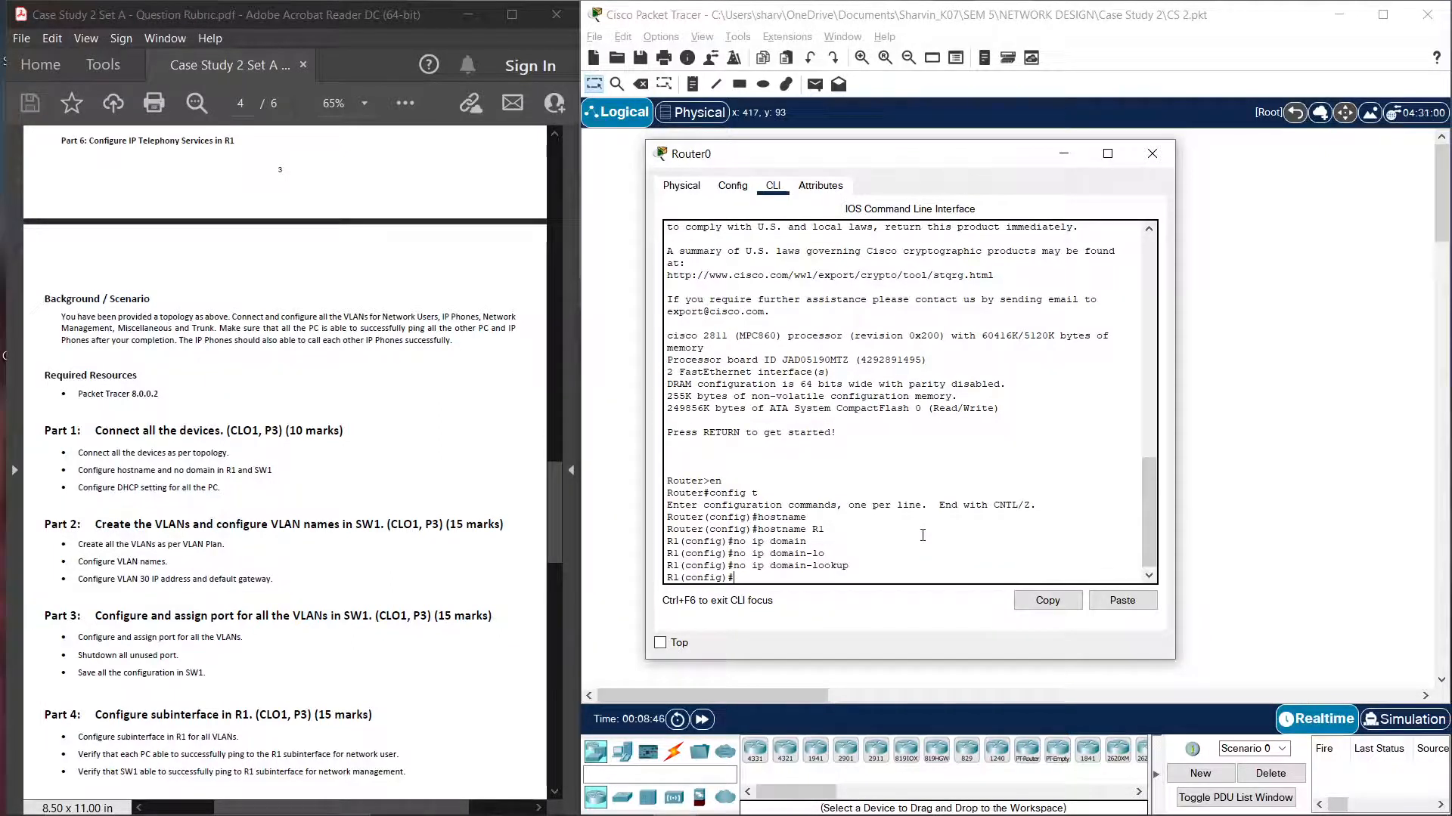
# Step: Exit configuration mode on R1, save the running configuration to the startup configuration, and close the router window
pyautogui.write('end')
pyautogui.press('Return')
pyautogui.write('co')
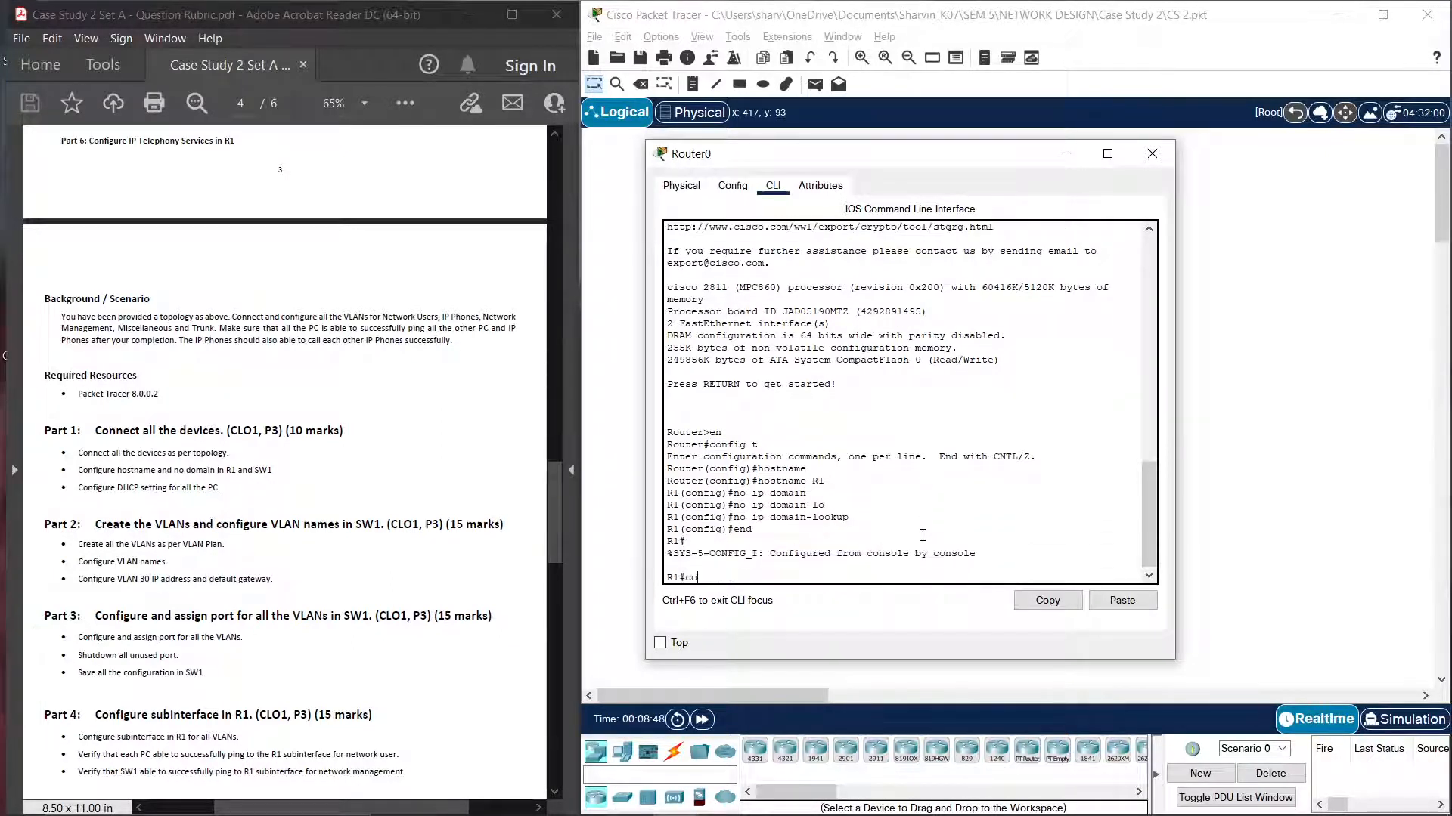
pyautogui.write('py run start')
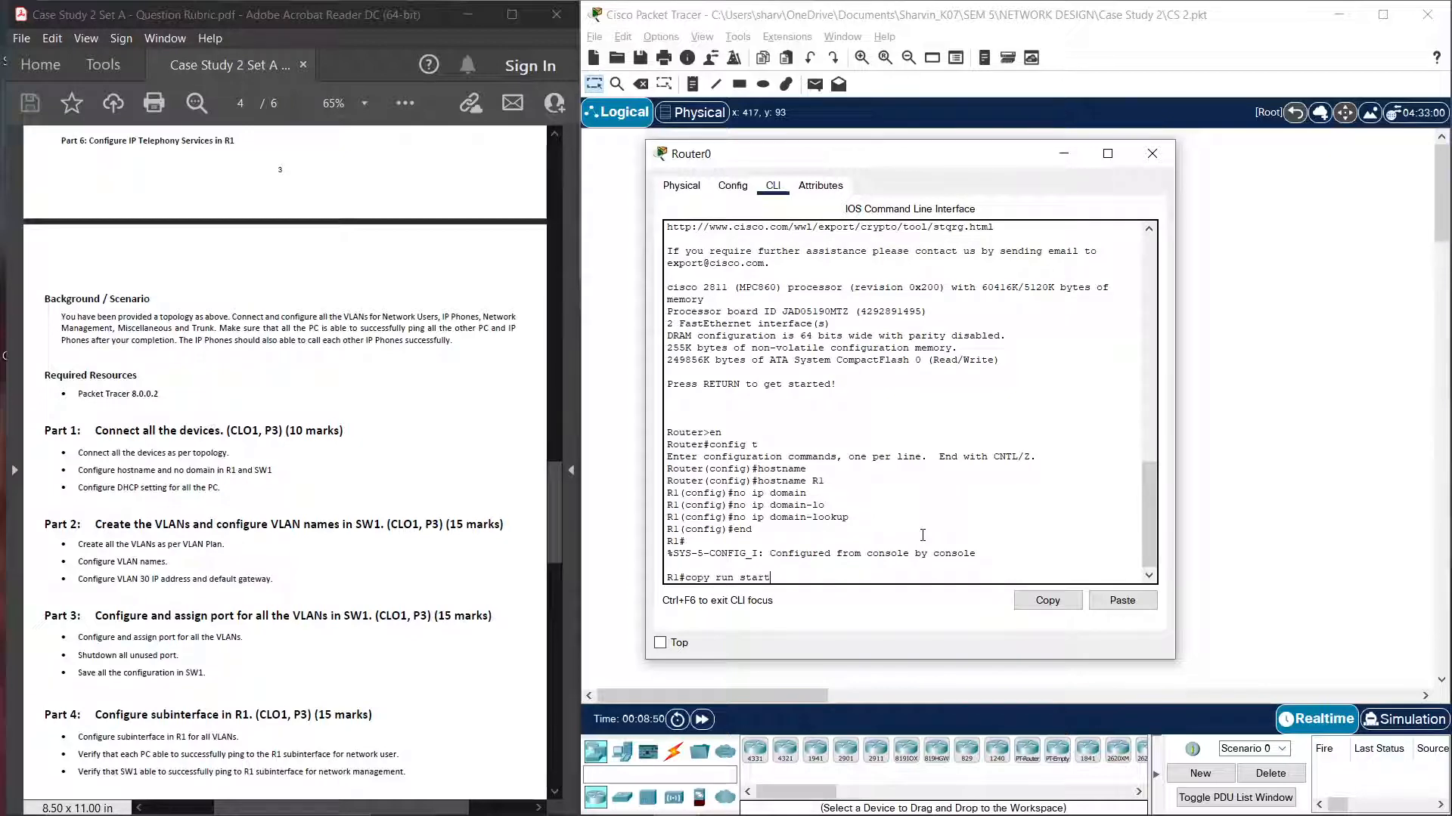
pyautogui.press('Return')
pyautogui.press('Return')
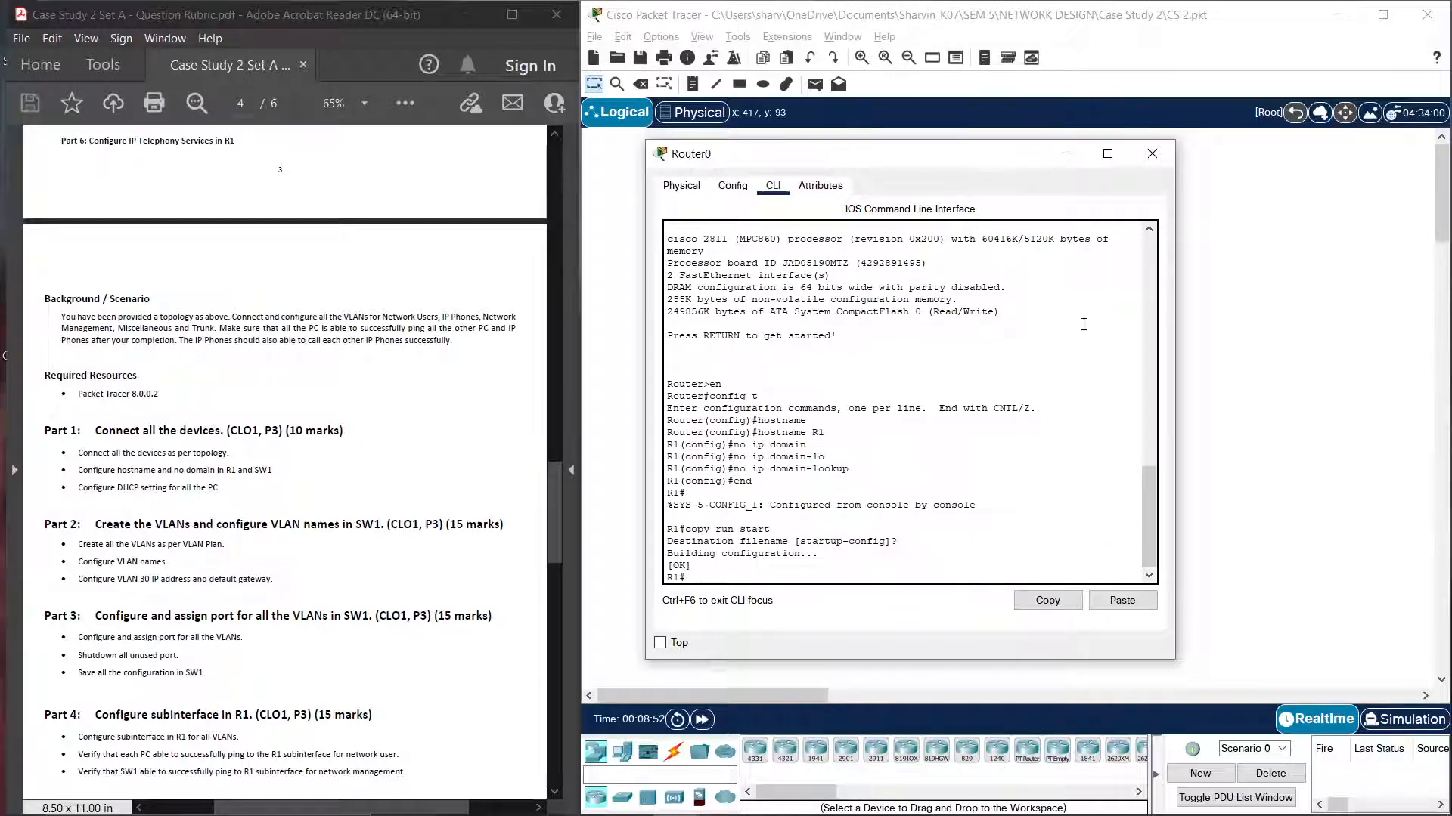
pyautogui.click(1152, 153)
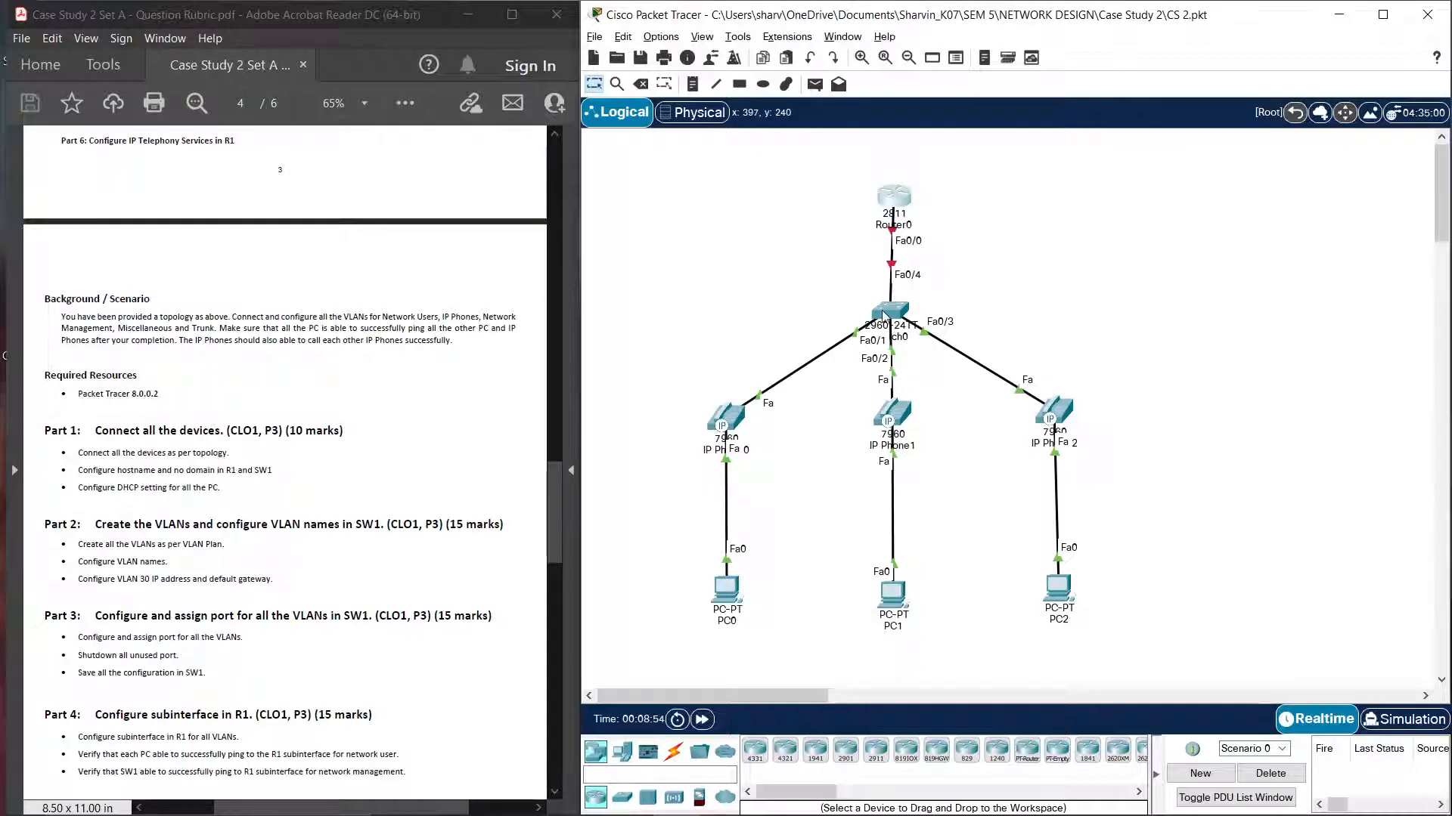
# Step: Open the command line of the 2960 switch and enter global configuration mode
pyautogui.click(895, 326)
pyautogui.moveTo(705, 157); pyautogui.dragTo(998, 187)
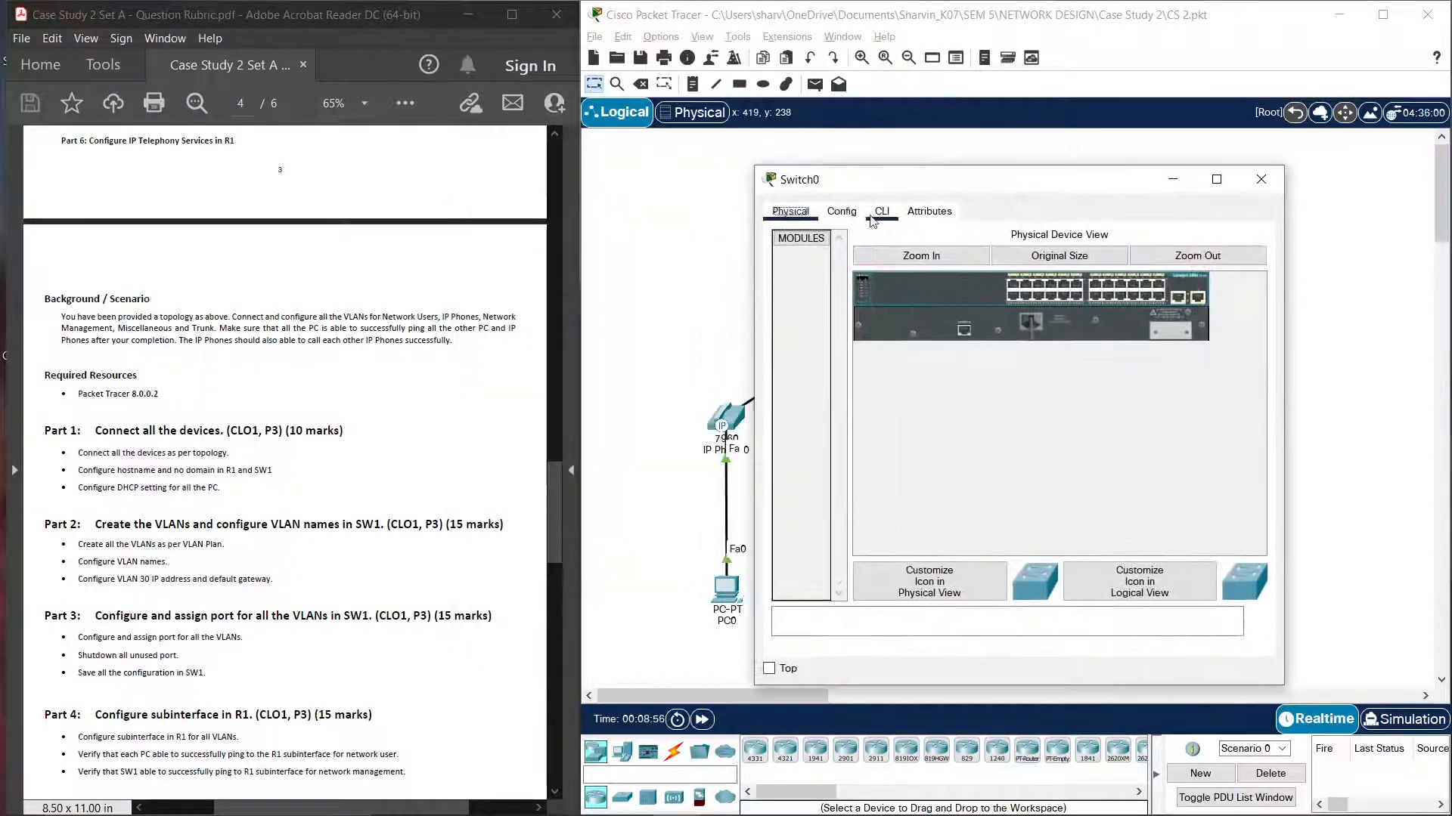
pyautogui.click(882, 211)
pyautogui.press('Return')
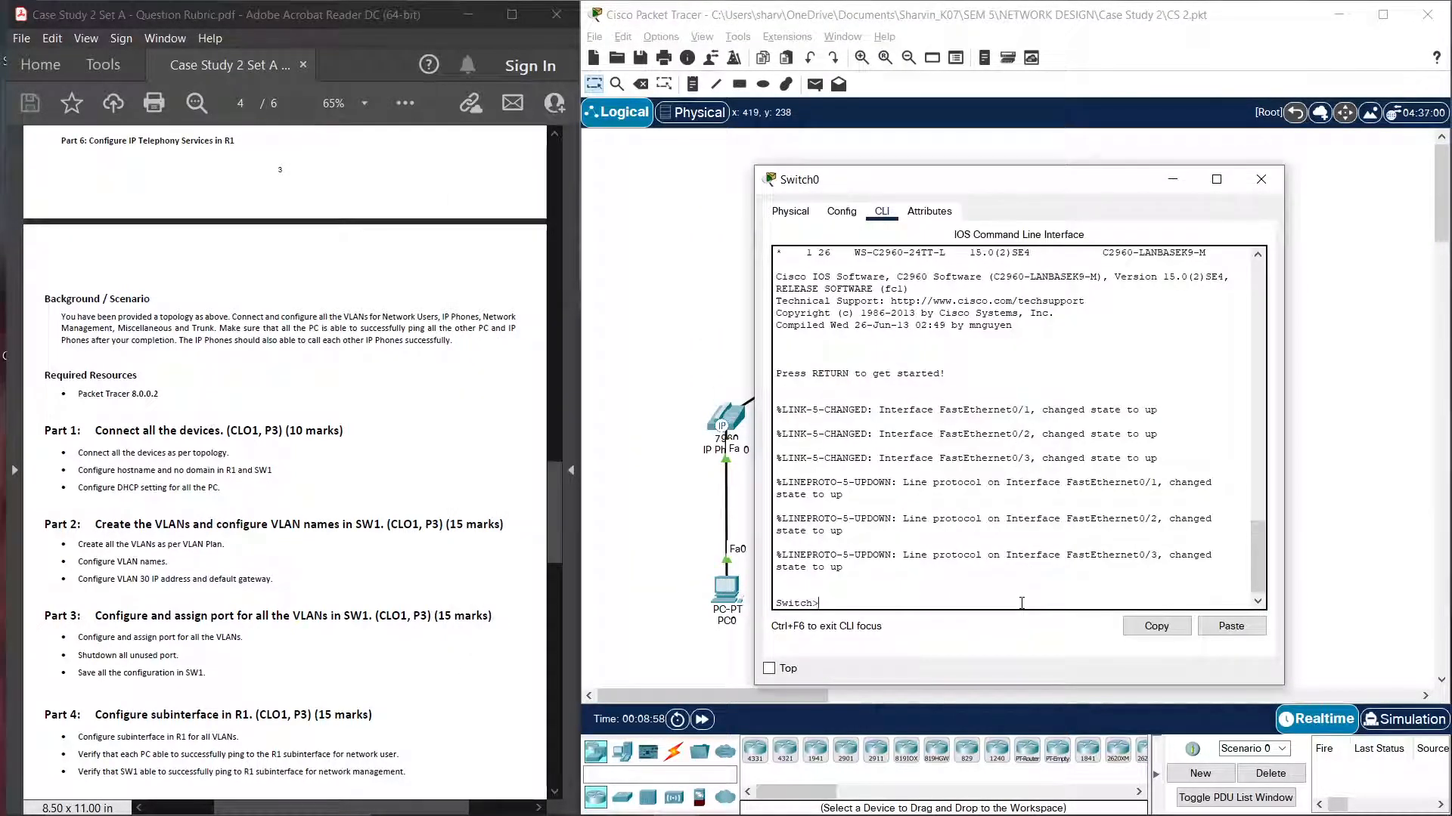
pyautogui.write('en')
pyautogui.press('Return')
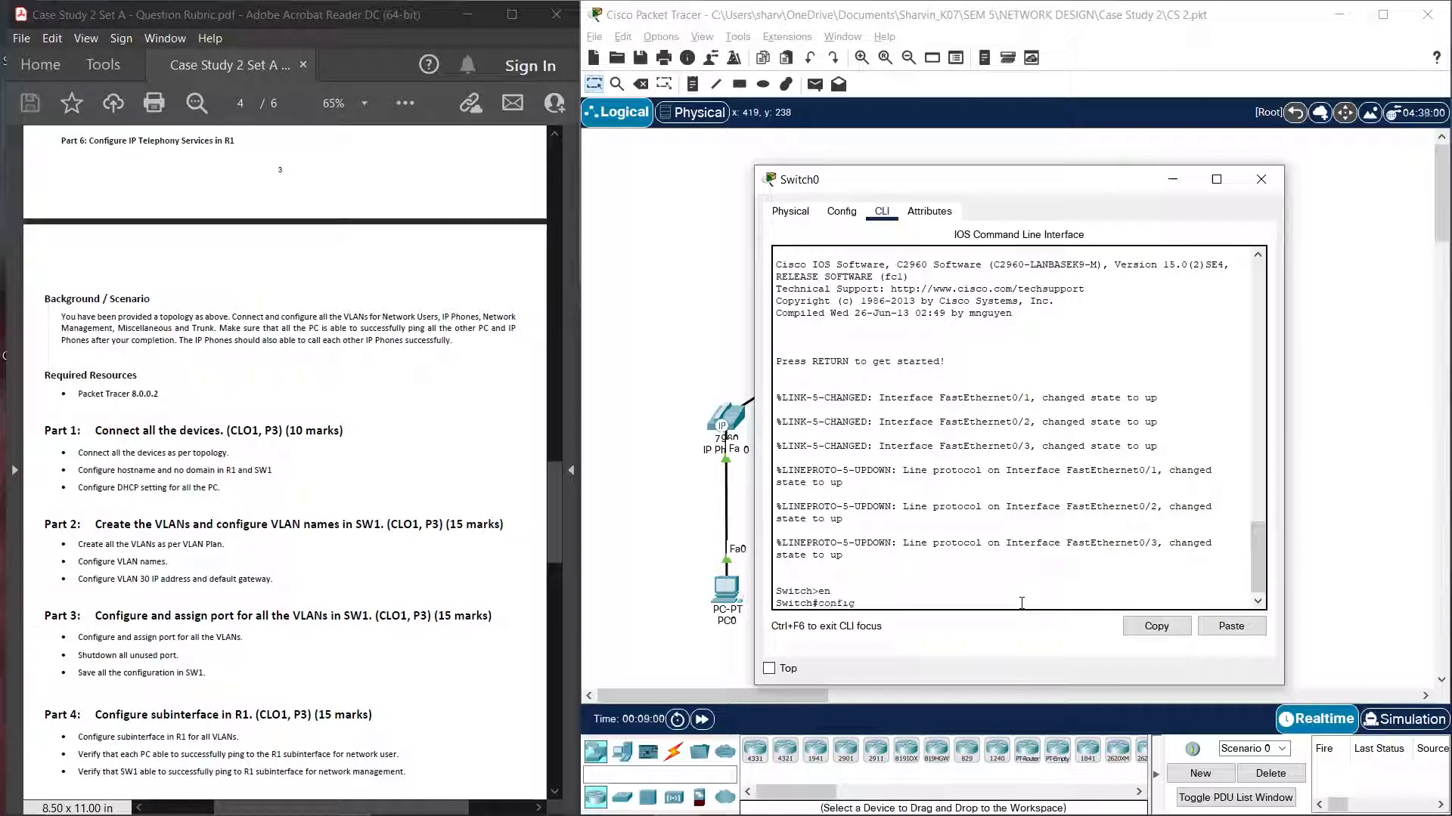
pyautogui.write('config t')
pyautogui.press('Return')
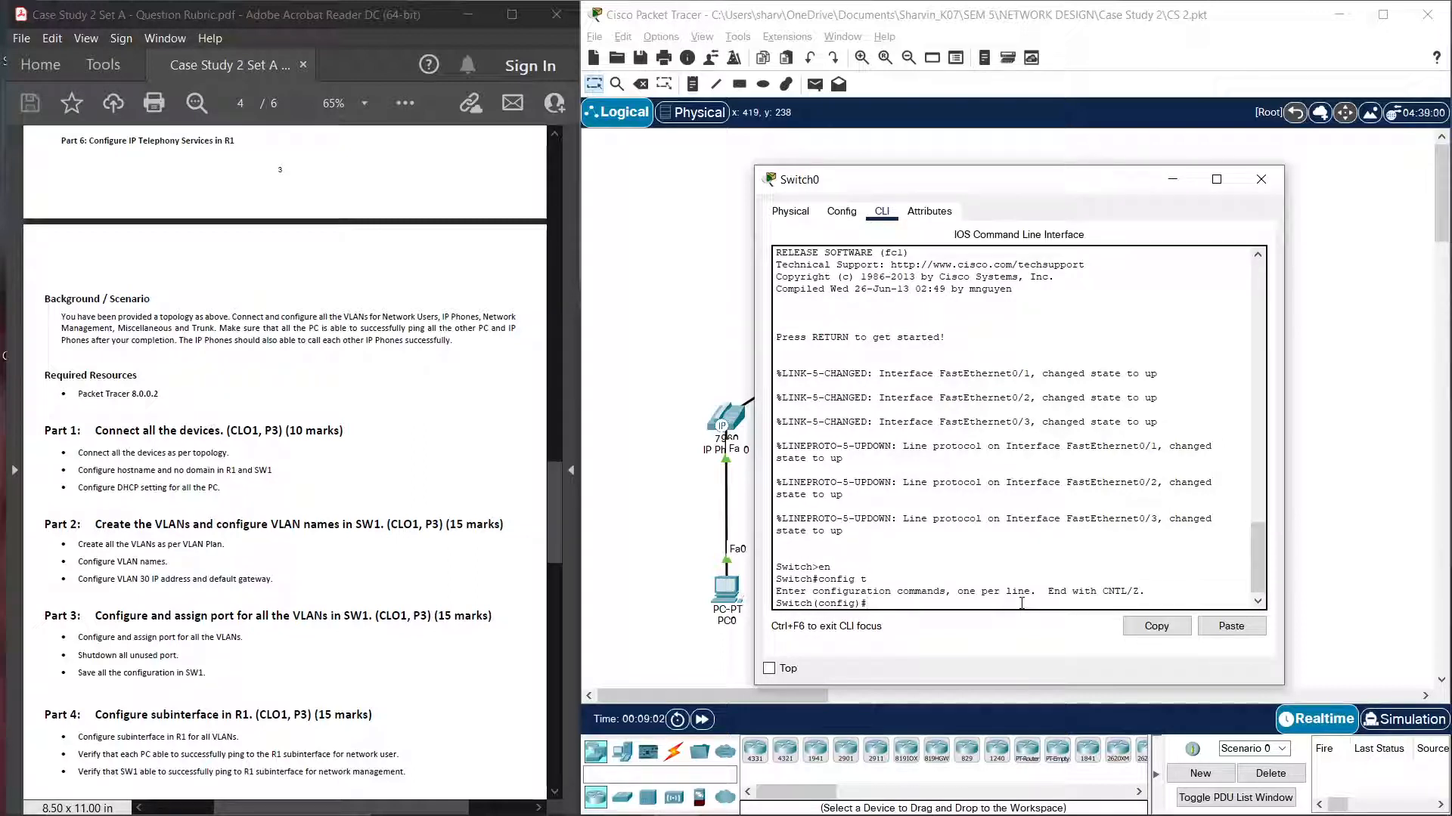
# Step: Set the switch's hostname to SW1
pyautogui.write('hostn')
pyautogui.press('Tab')
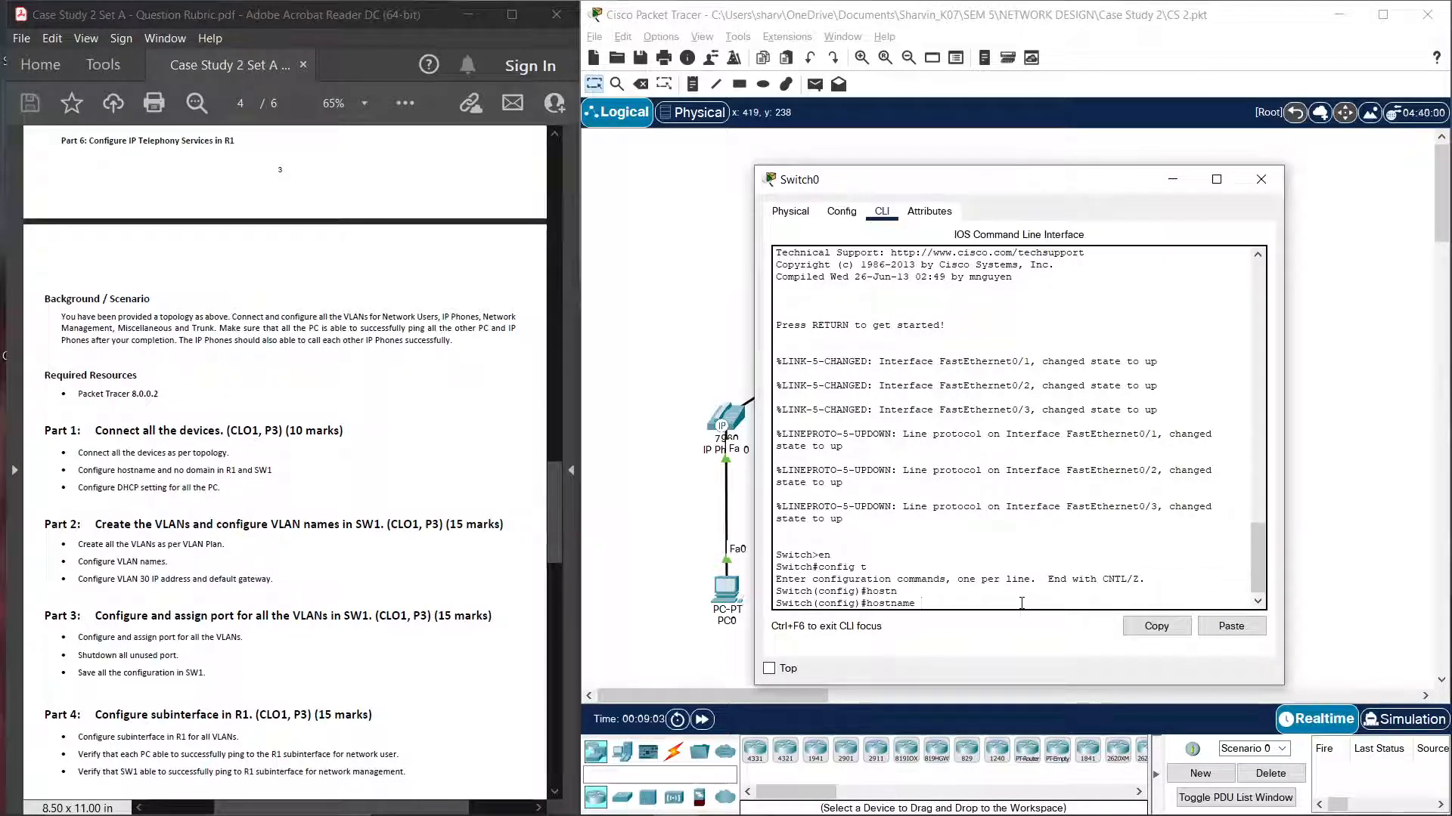
pyautogui.write('SW1')
pyautogui.press('Return')
# Step: Disable domain name lookup on SW1 with the command no ip domain-lookup, end configuration mode and close the switch window
pyautogui.write('no ip')
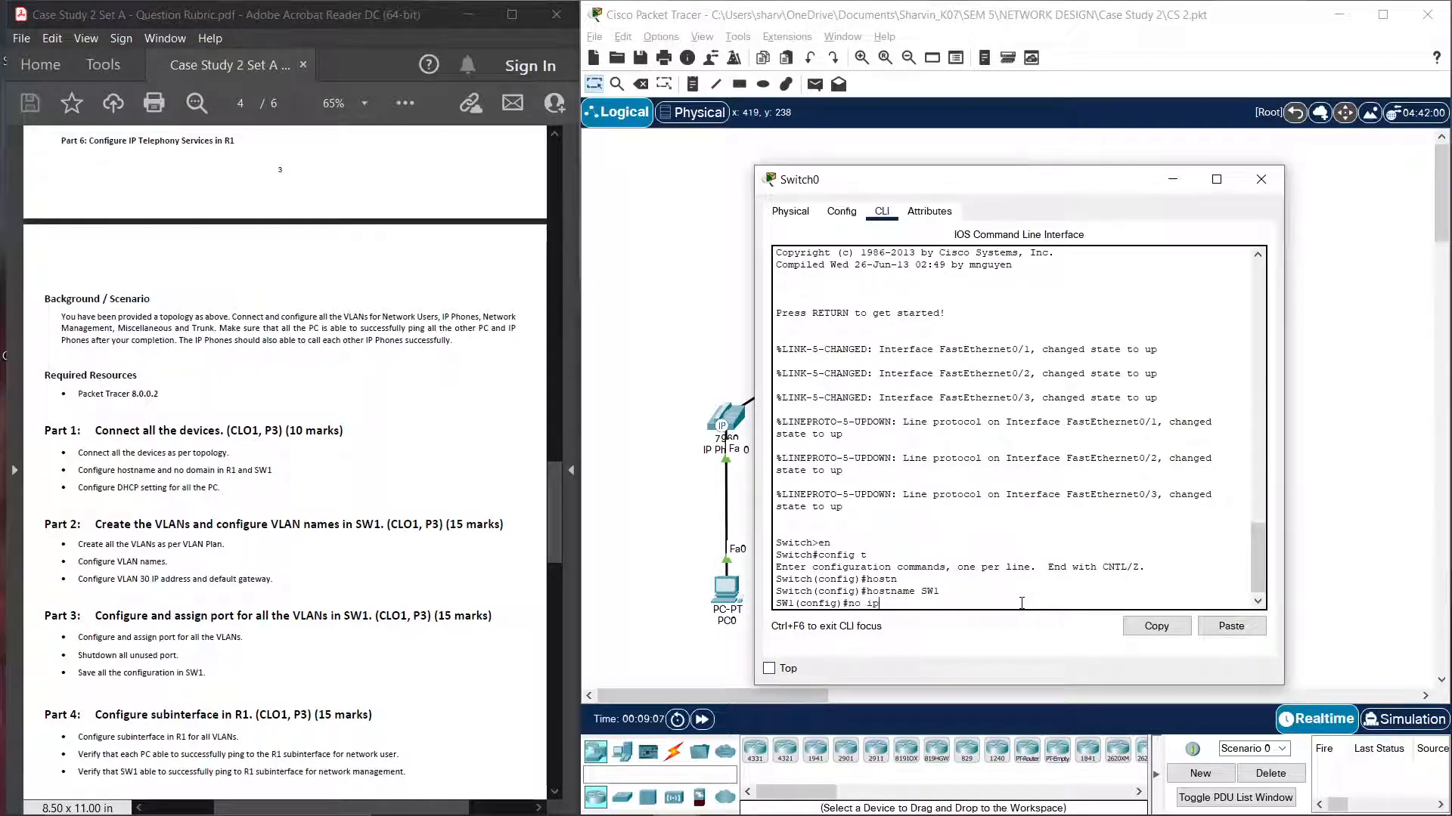
pyautogui.write(' domain-lookup')
pyautogui.press('Return')
pyautogui.press('Return')
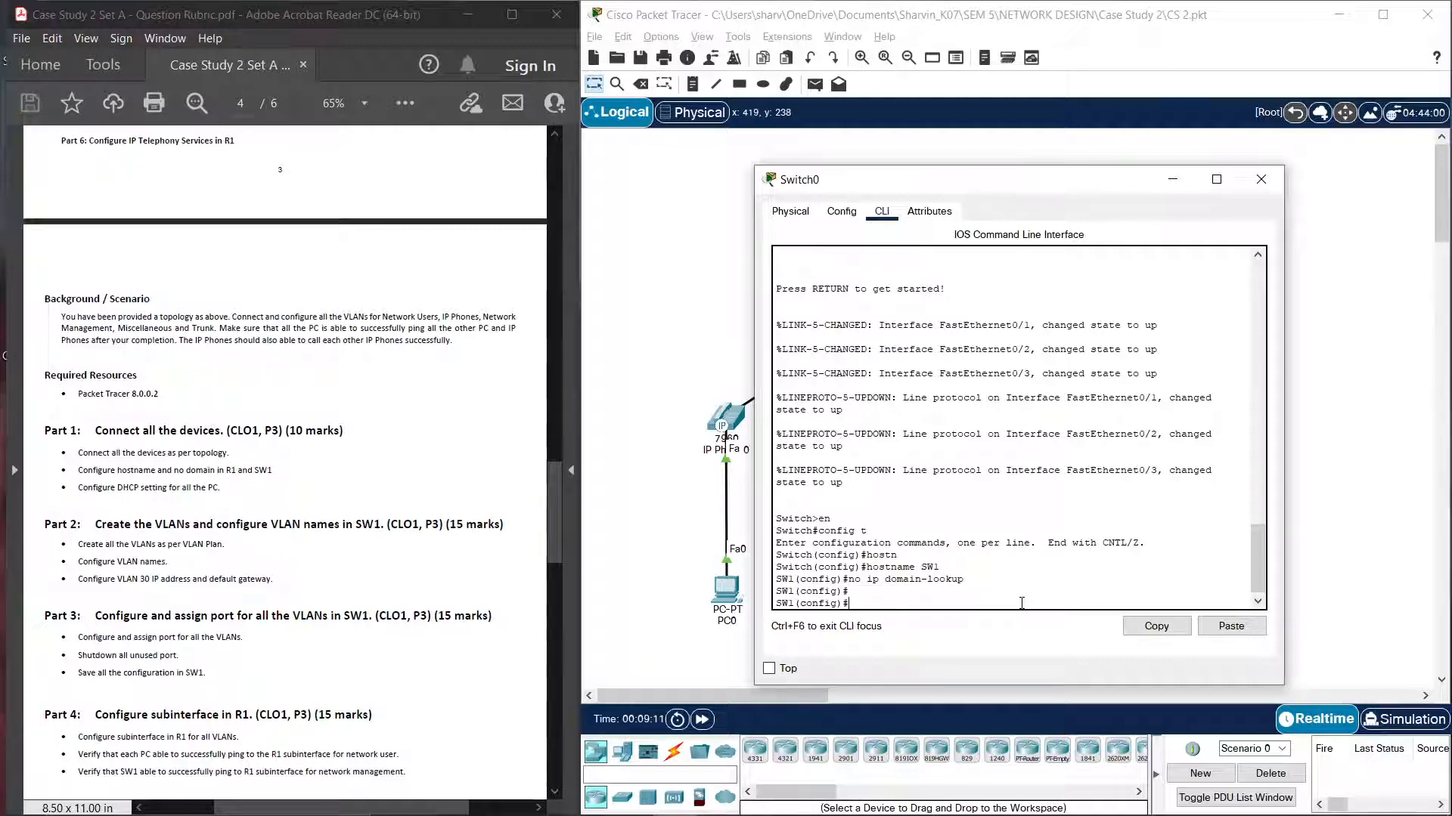
pyautogui.press('Return')
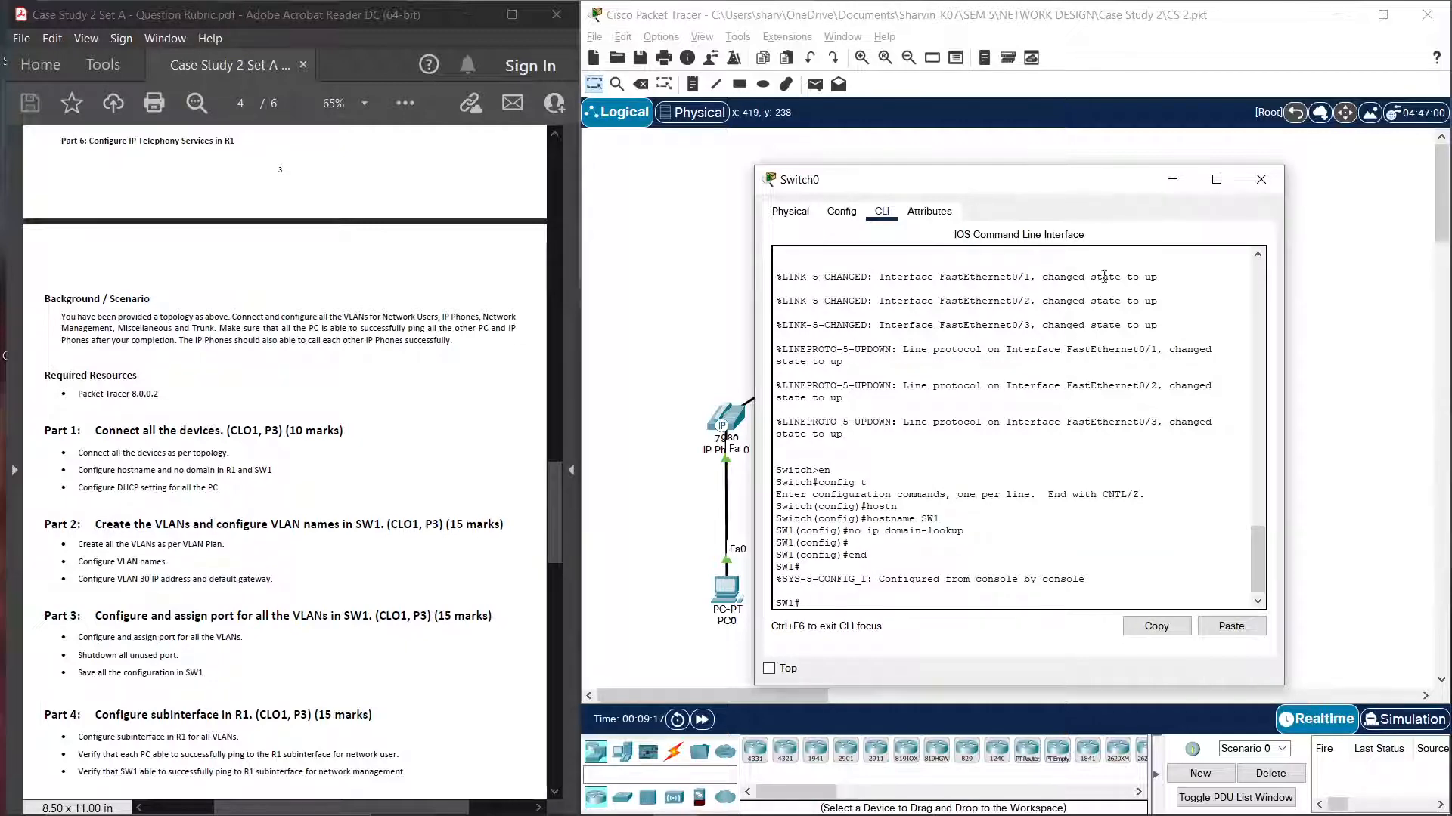
pyautogui.click(1260, 179)
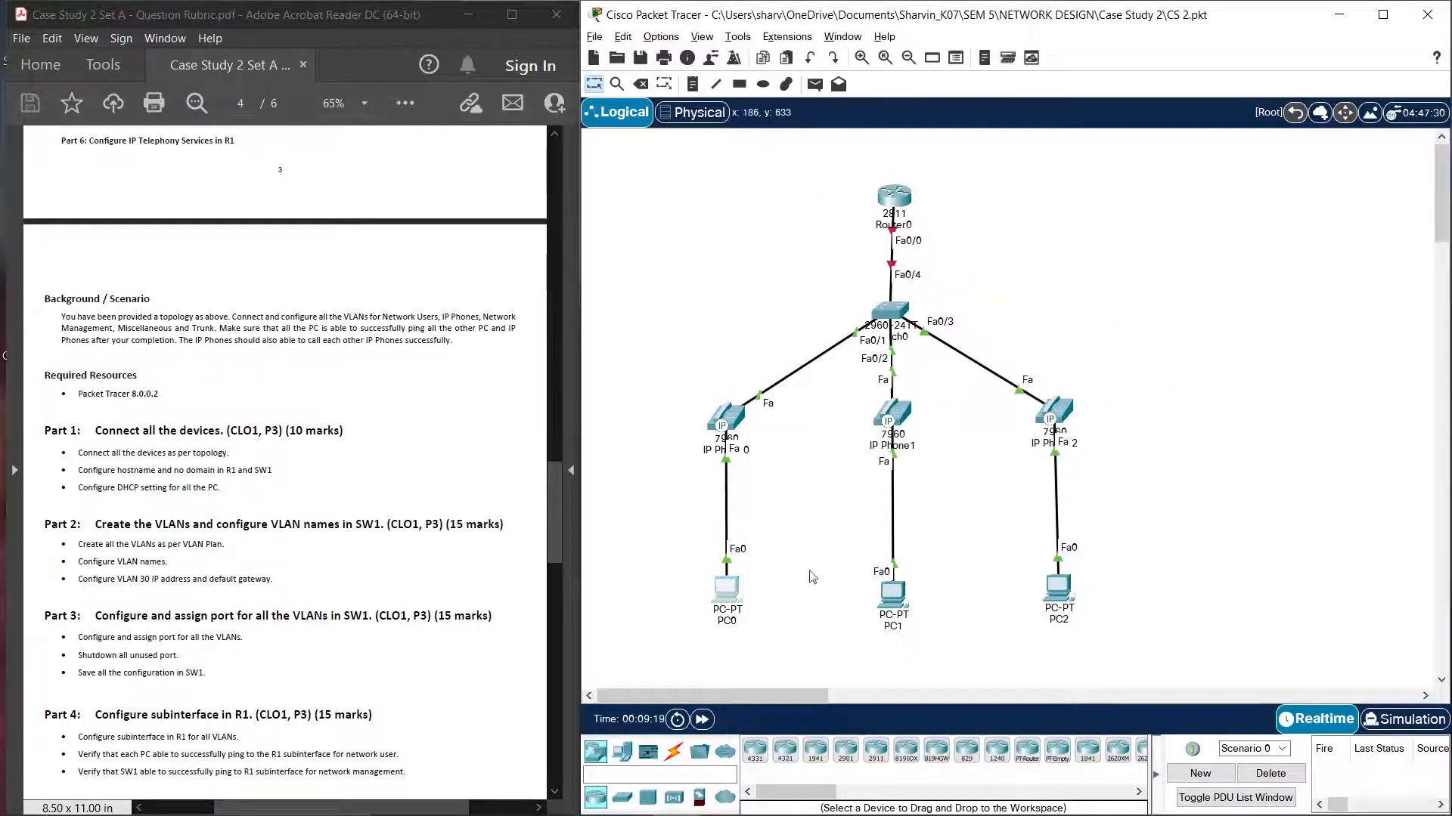
# Step: Set PC0's IPv4 configuration to DHCP and close its window
pyautogui.click(726, 589)
pyautogui.moveTo(700, 163); pyautogui.dragTo(916, 177)
pyautogui.click(816, 193)
pyautogui.click(736, 260)
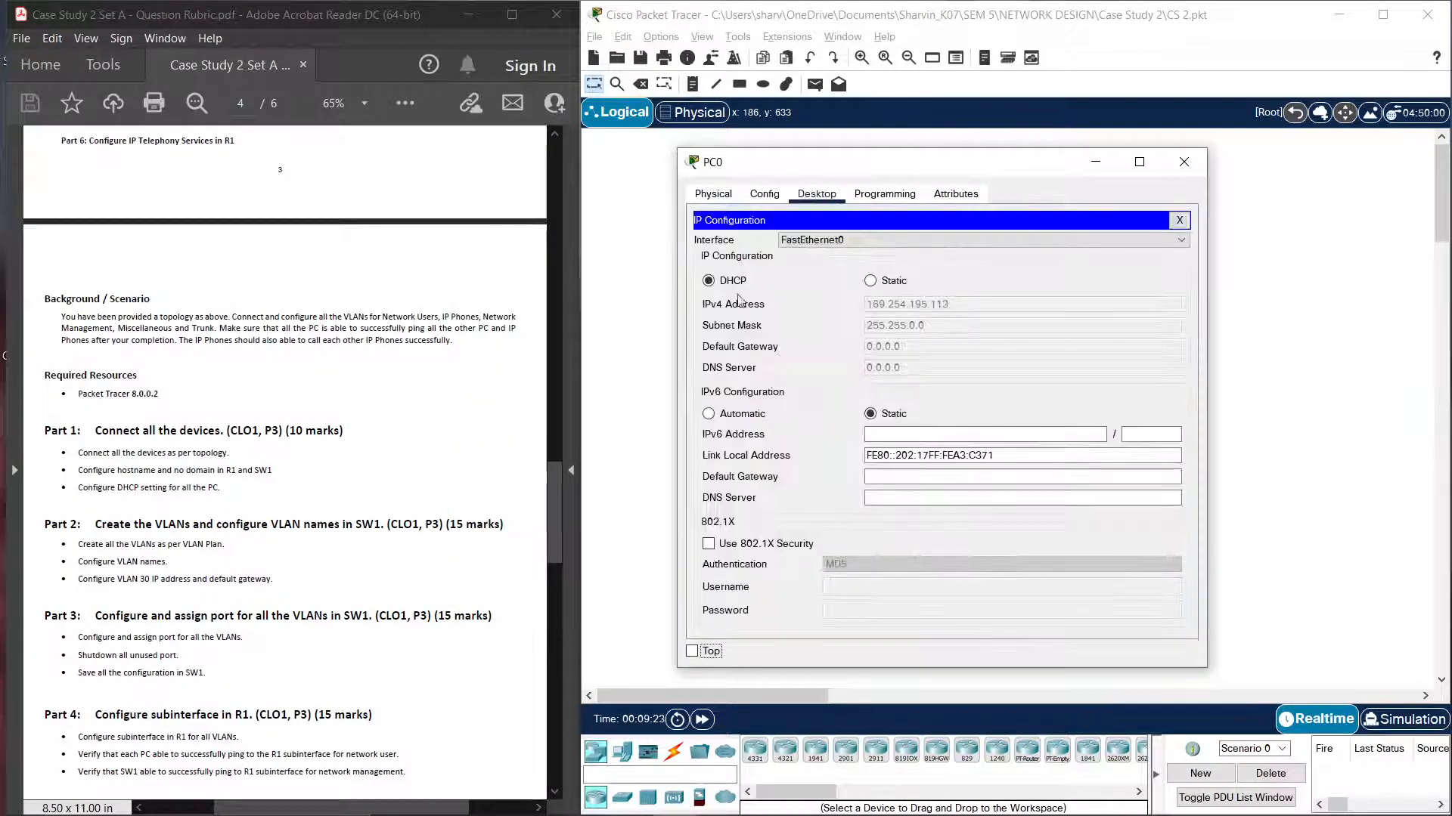
pyautogui.click(1188, 167)
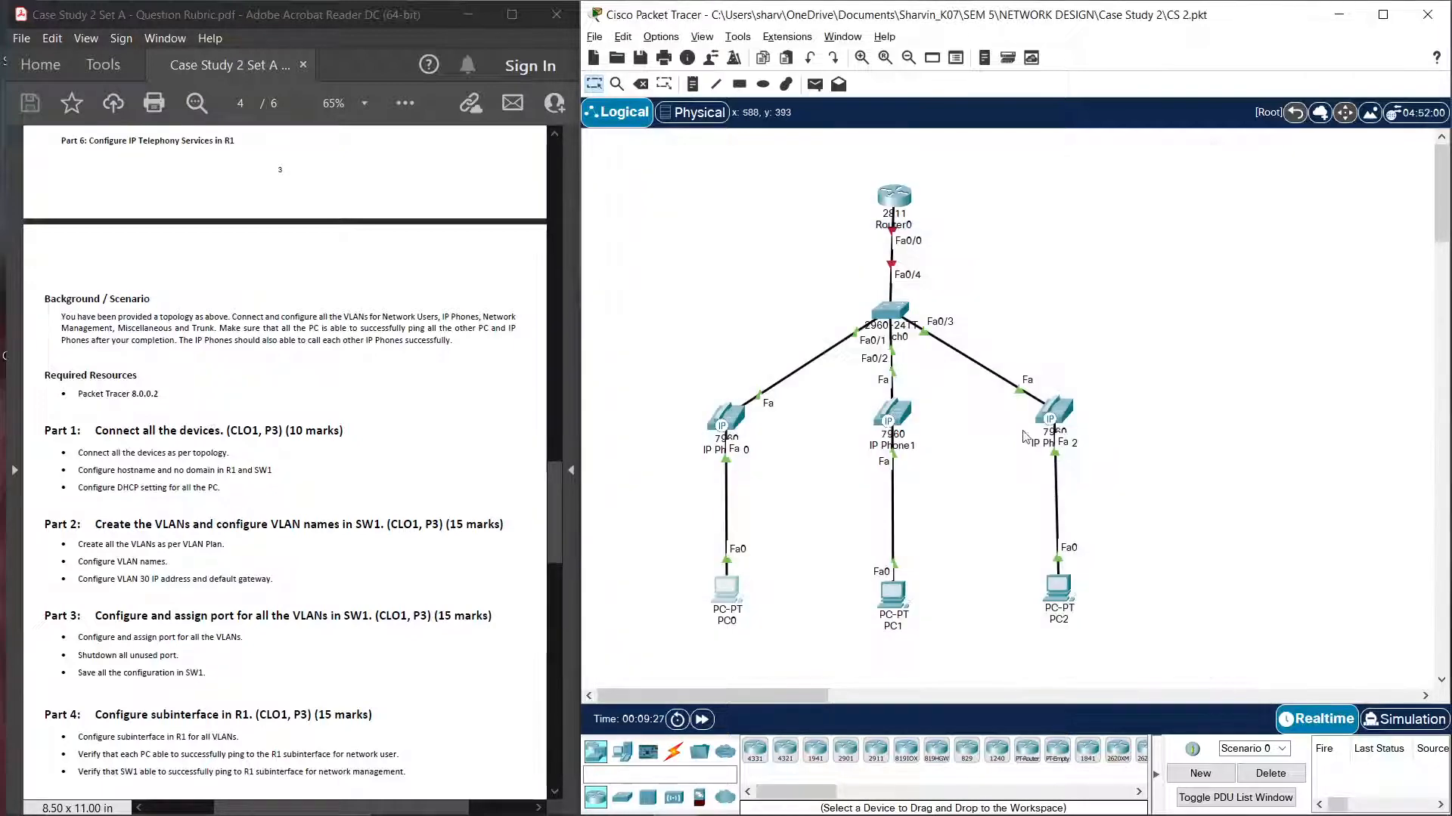
# Step: Set PC1's IPv4 configuration to DHCP and close its window
pyautogui.click(893, 596)
pyautogui.click(600, 180)
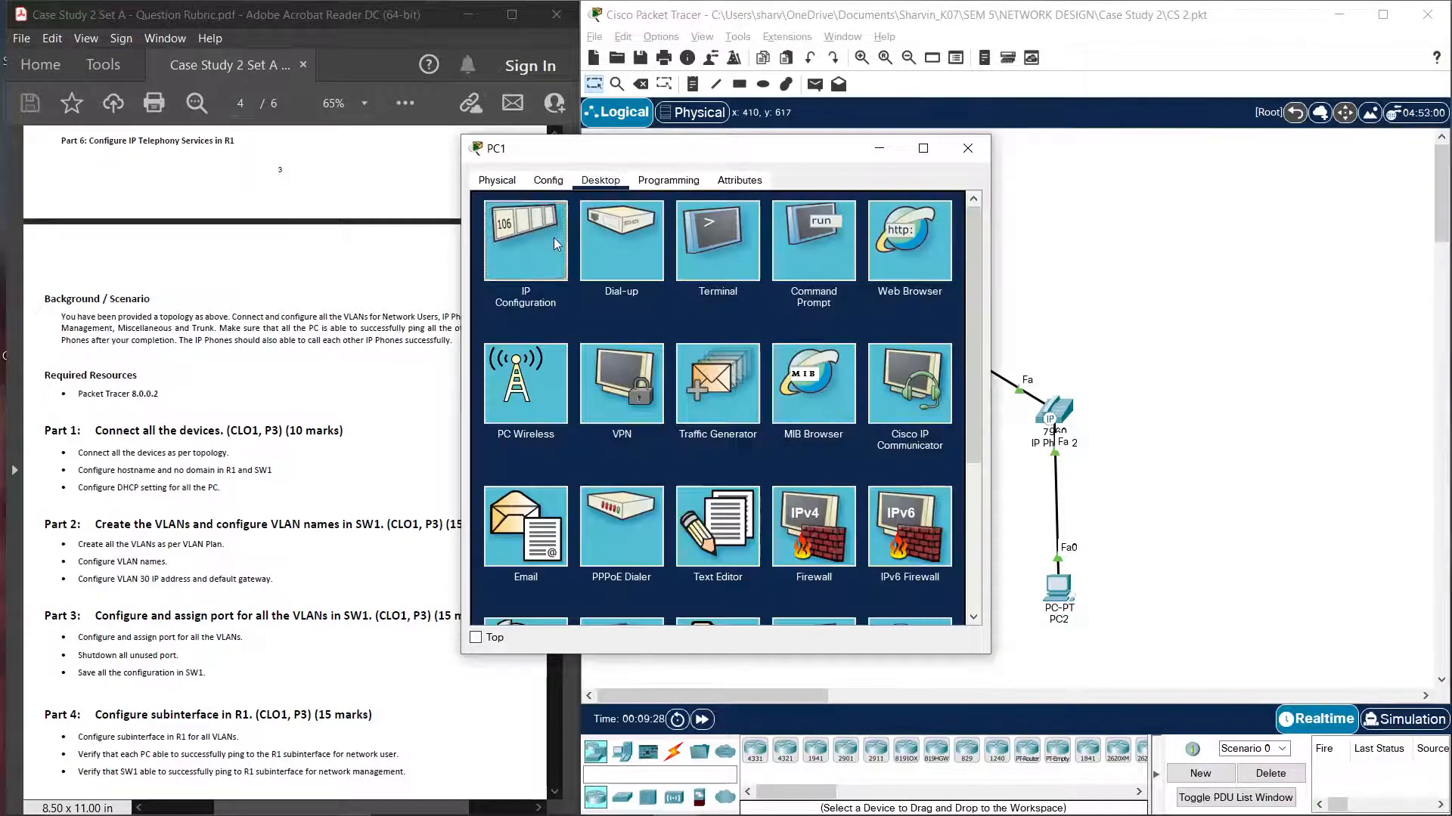
pyautogui.click(560, 235)
pyautogui.click(517, 267)
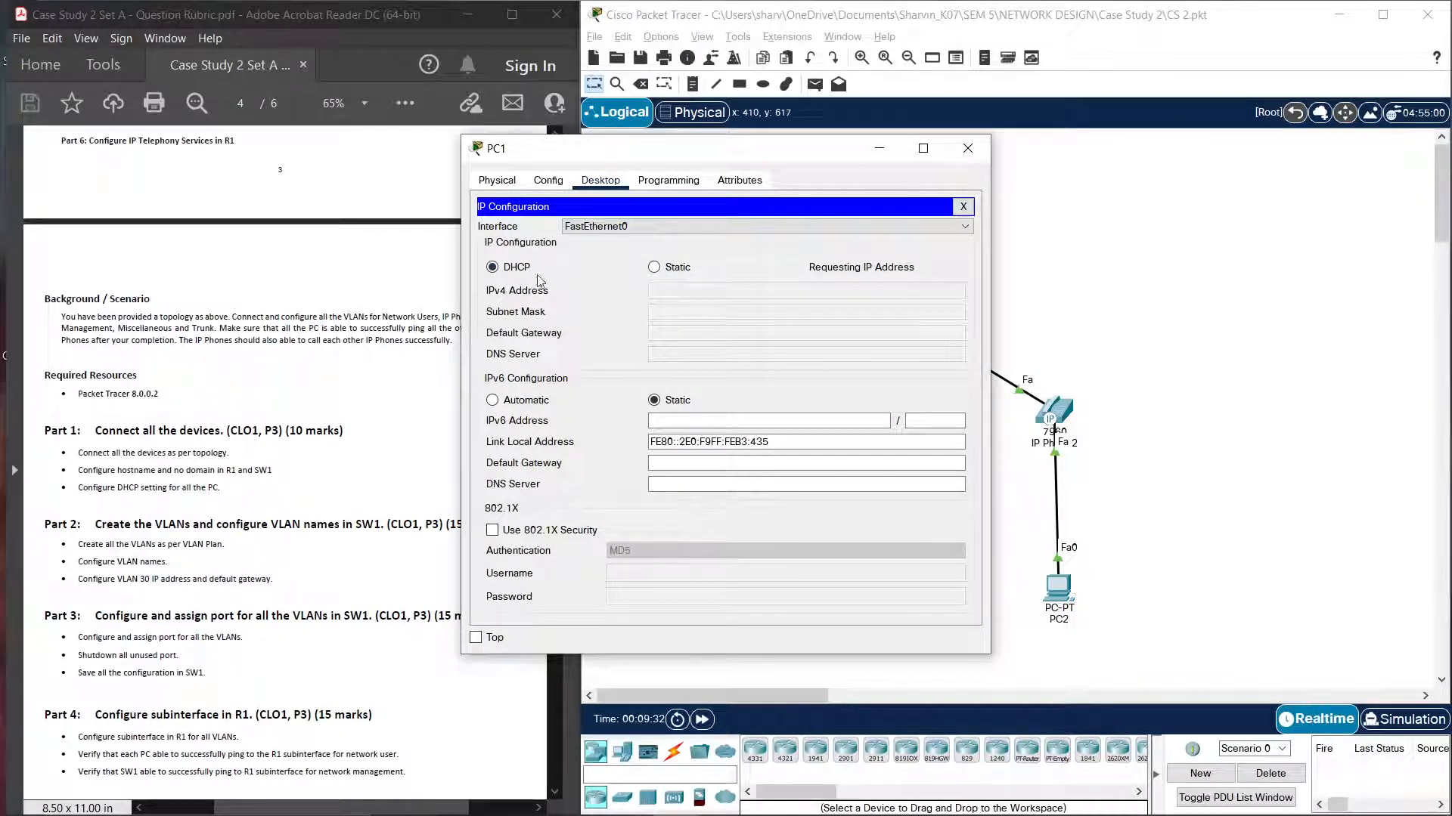
pyautogui.click(967, 149)
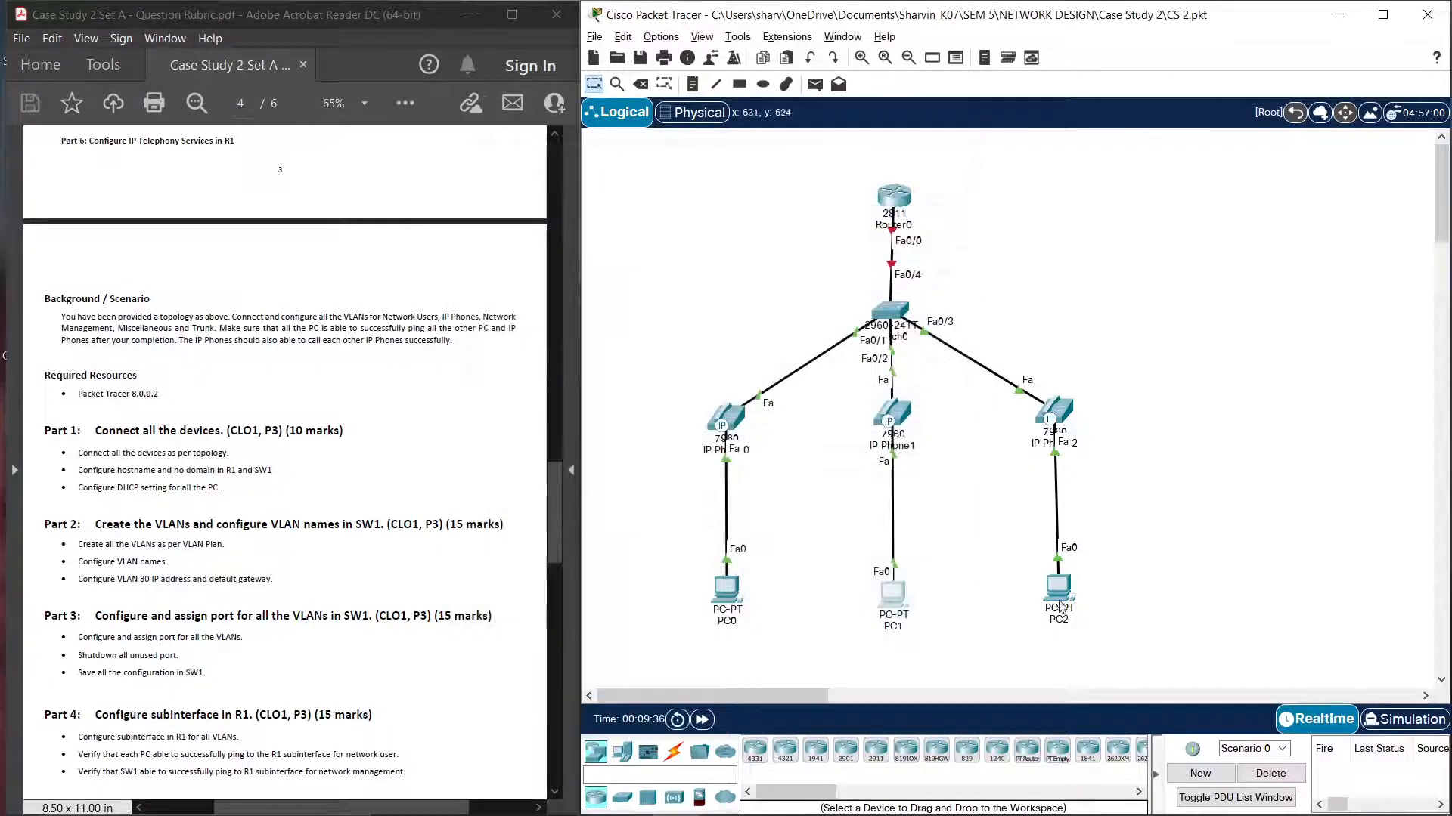
# Step: Set PC2's IPv4 configuration to DHCP and close its window
pyautogui.click(1057, 588)
pyautogui.click(600, 180)
pyautogui.click(545, 237)
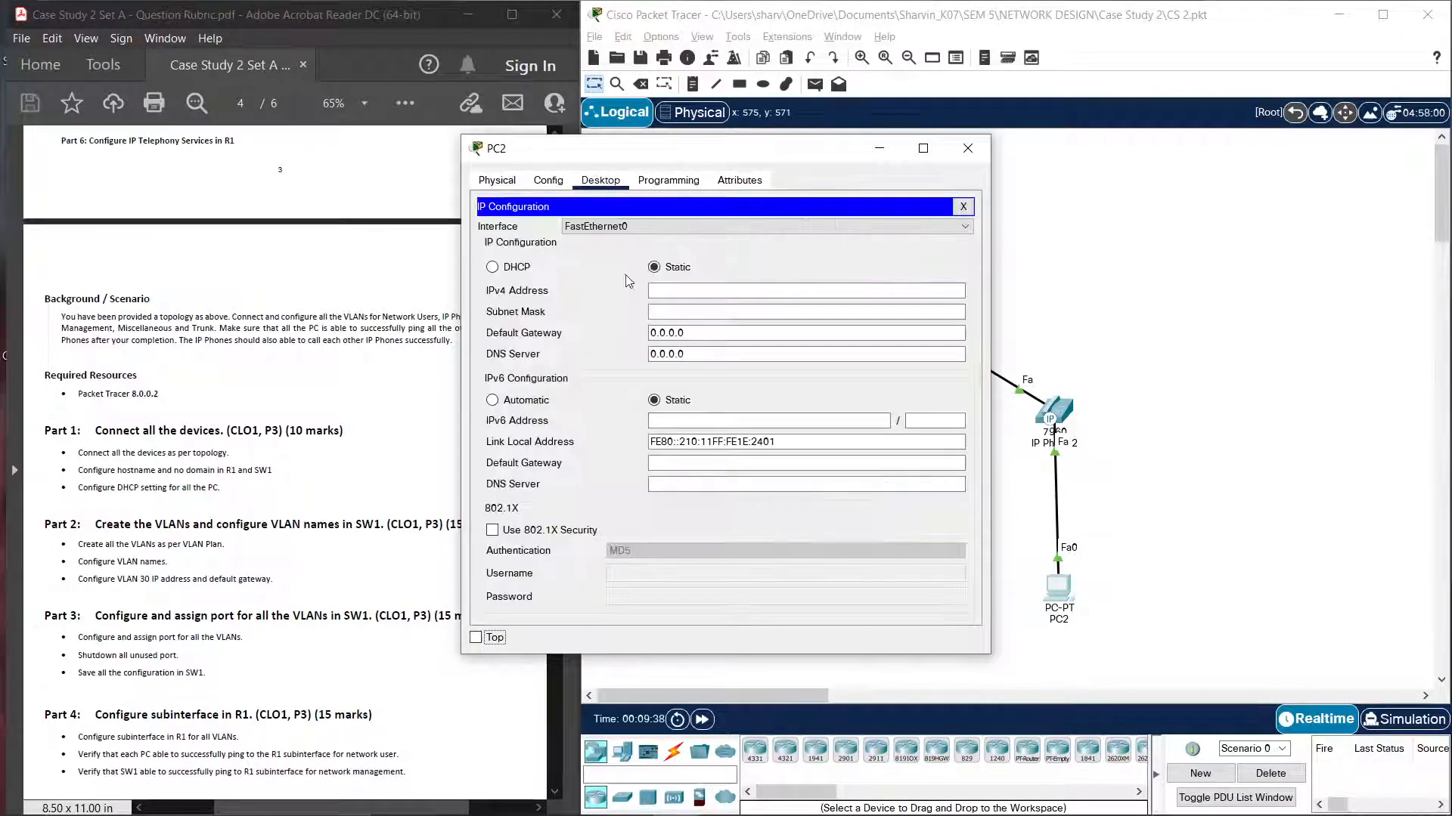
pyautogui.click(493, 267)
pyautogui.moveTo(695, 163); pyautogui.dragTo(992, 155)
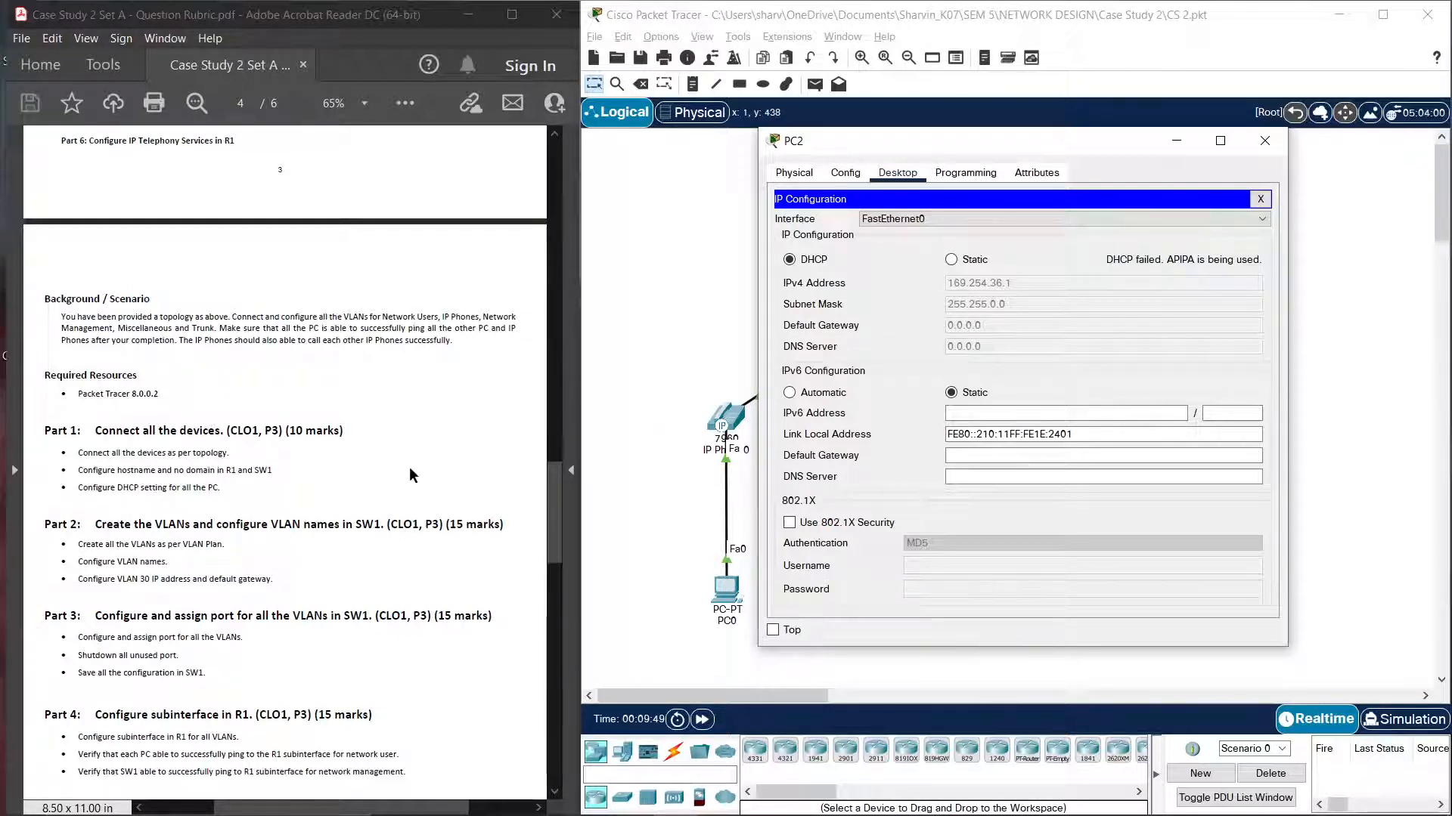
pyautogui.scroll(-2, 413, 473)
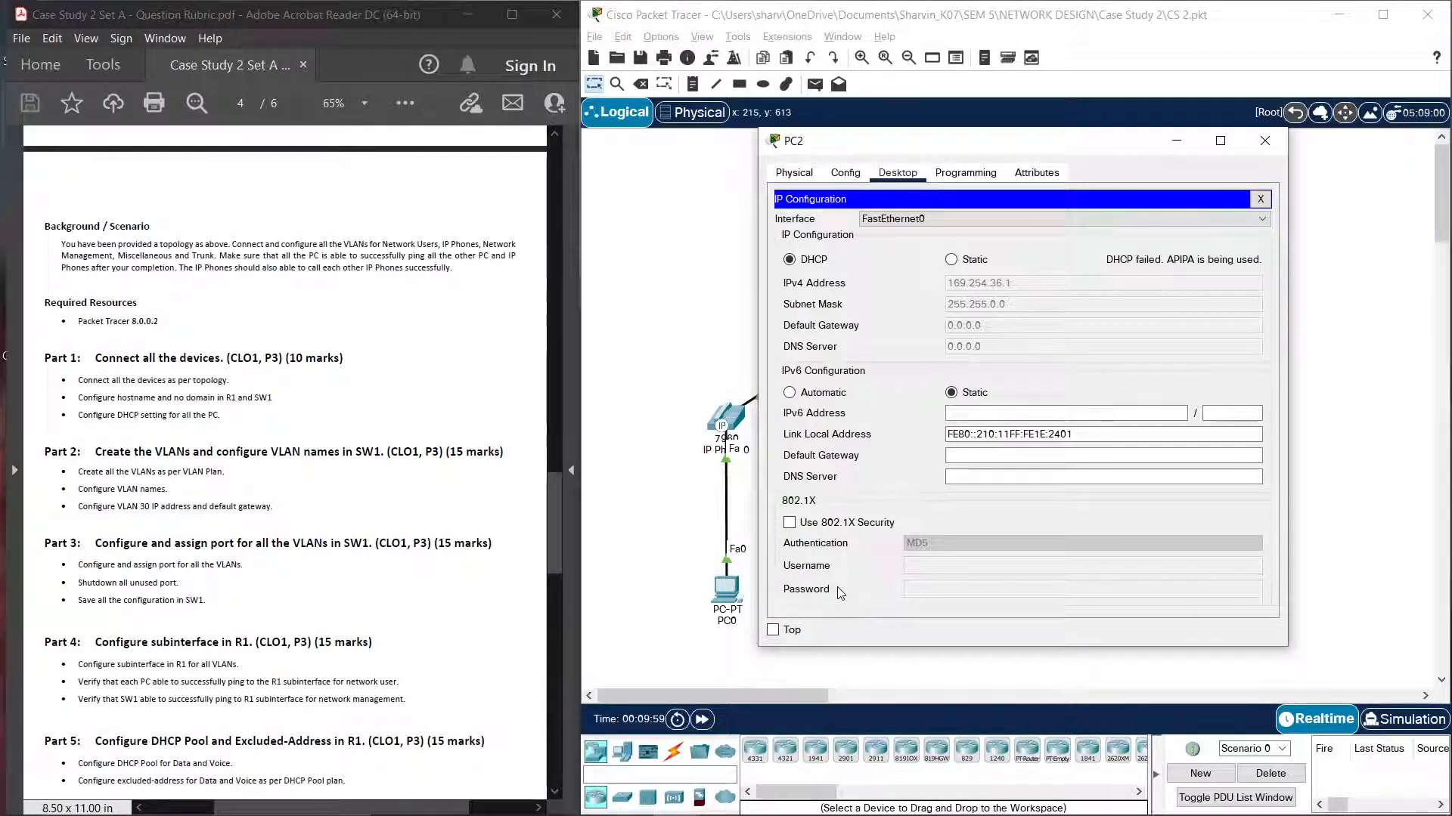
pyautogui.click(1264, 142)
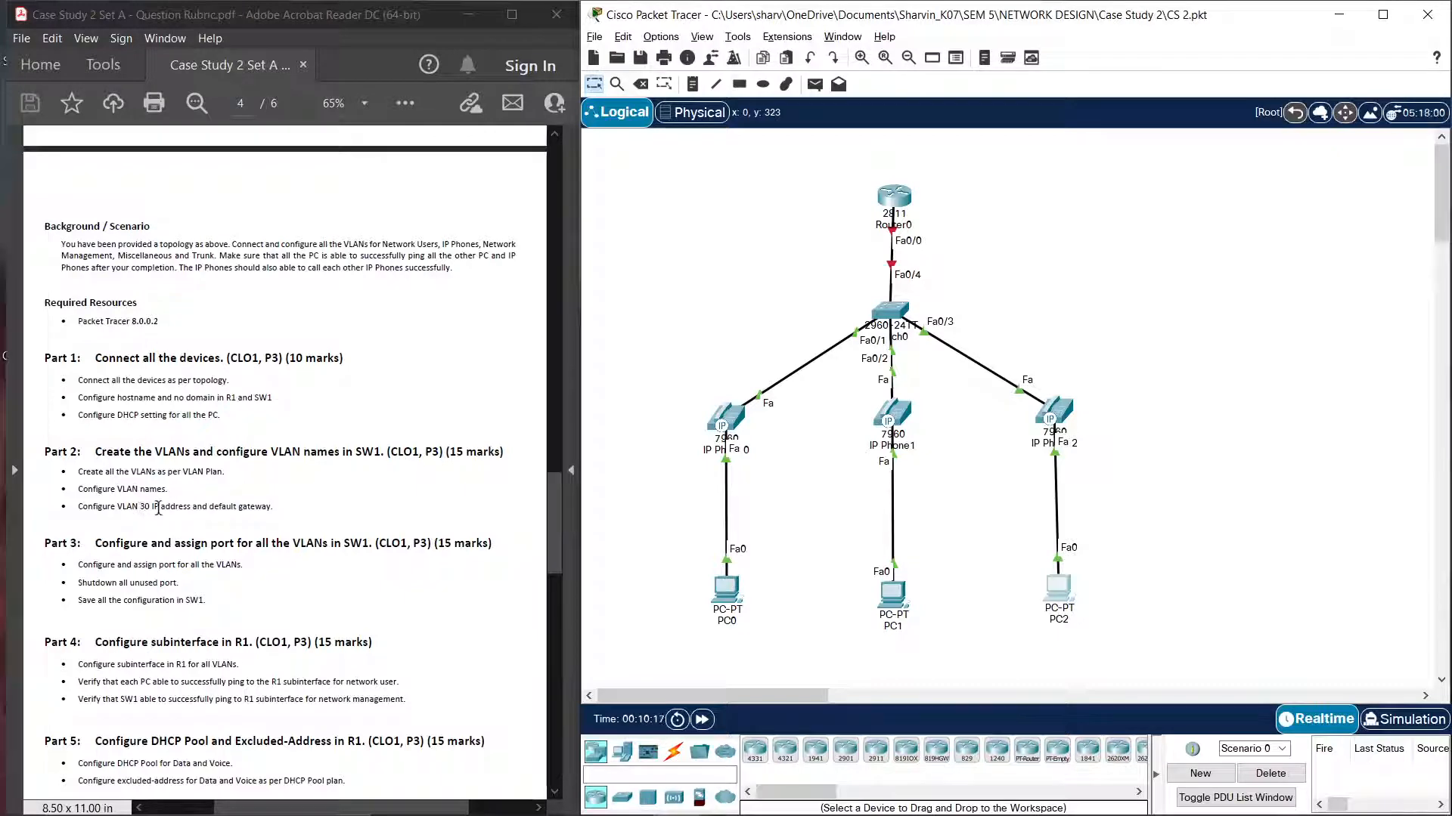
# Step: Bring up the VLAN Plan table in the question document and enter global configuration mode on switch SW1
pyautogui.scroll(10, 370, 500)
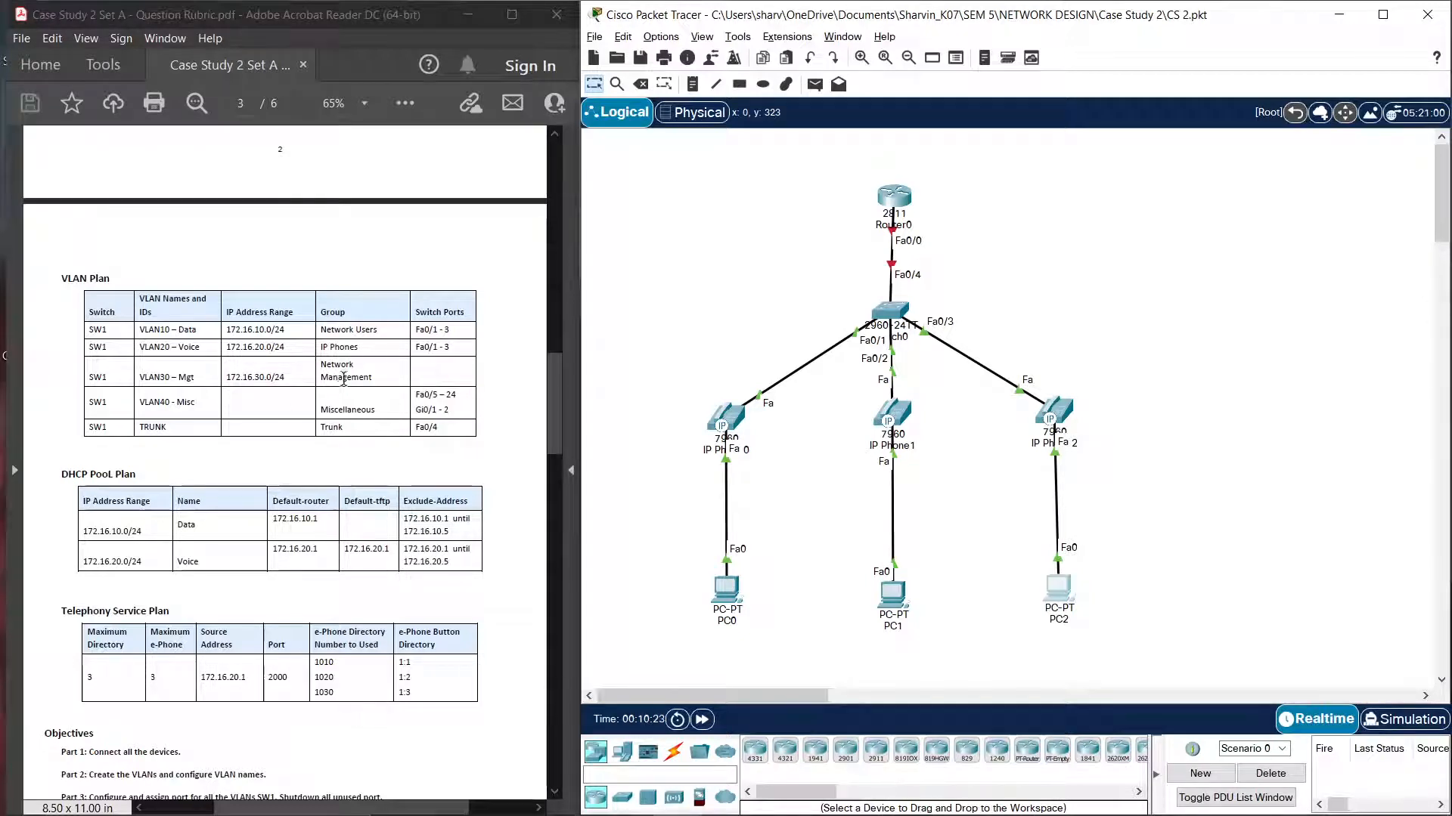
pyautogui.click(892, 311)
pyautogui.moveTo(655, 153); pyautogui.dragTo(889, 151)
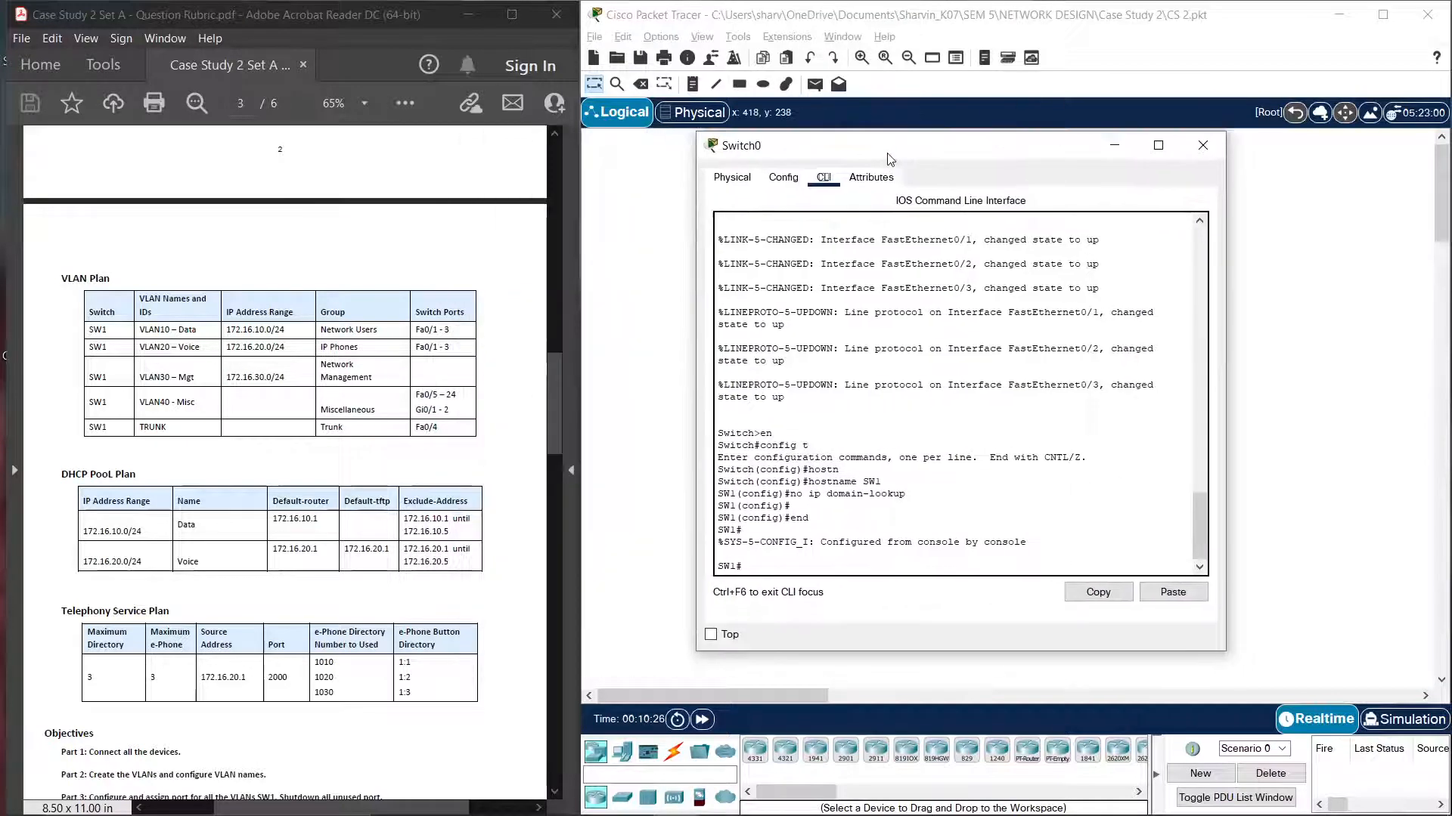
pyautogui.write('config t')
pyautogui.press('Return')
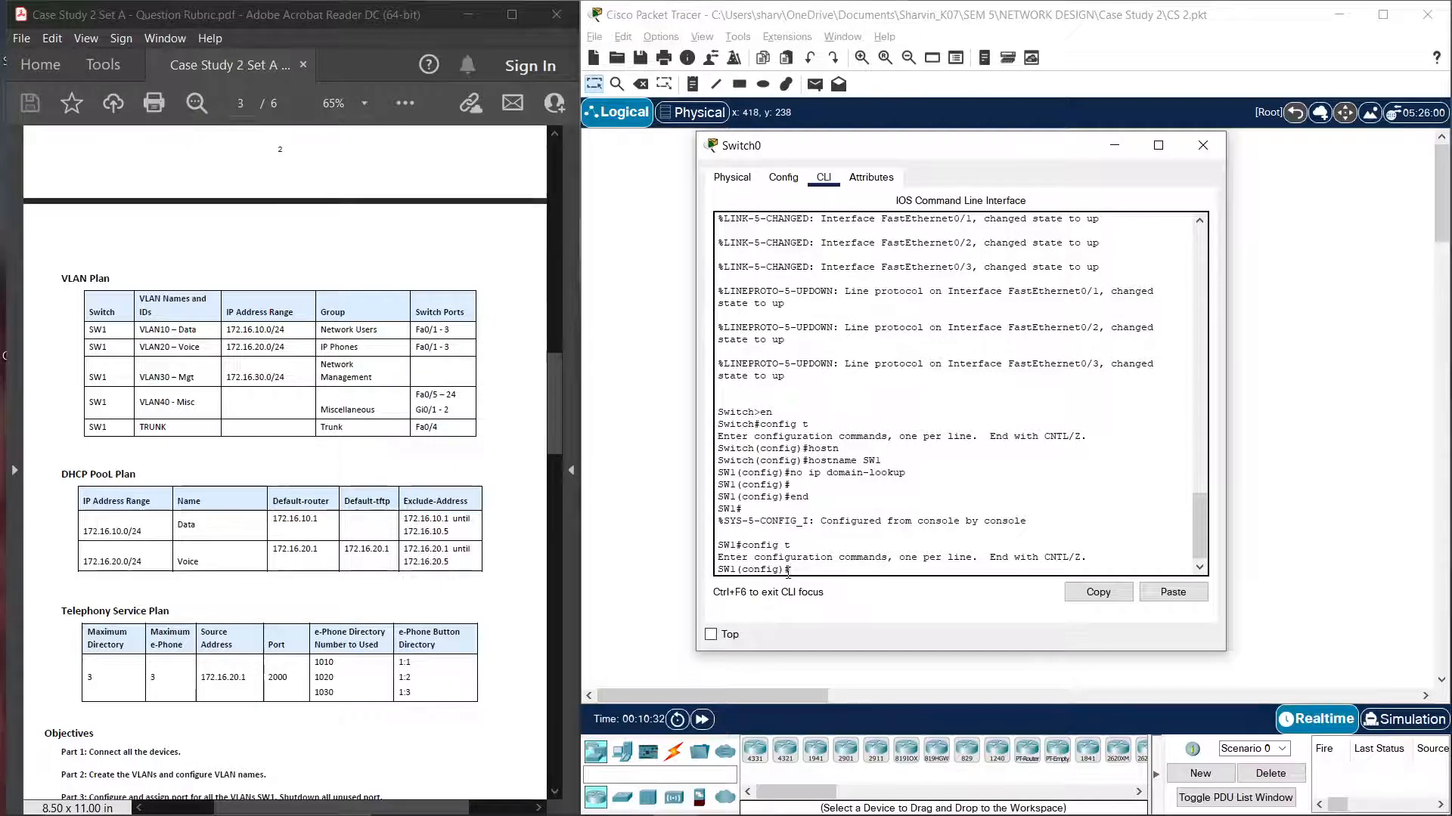
# Step: Create VLAN 10 on SW1 and name it Data
pyautogui.write('vlan 10')
pyautogui.press('Return')
pyautogui.write('nfig-vlan)#n')
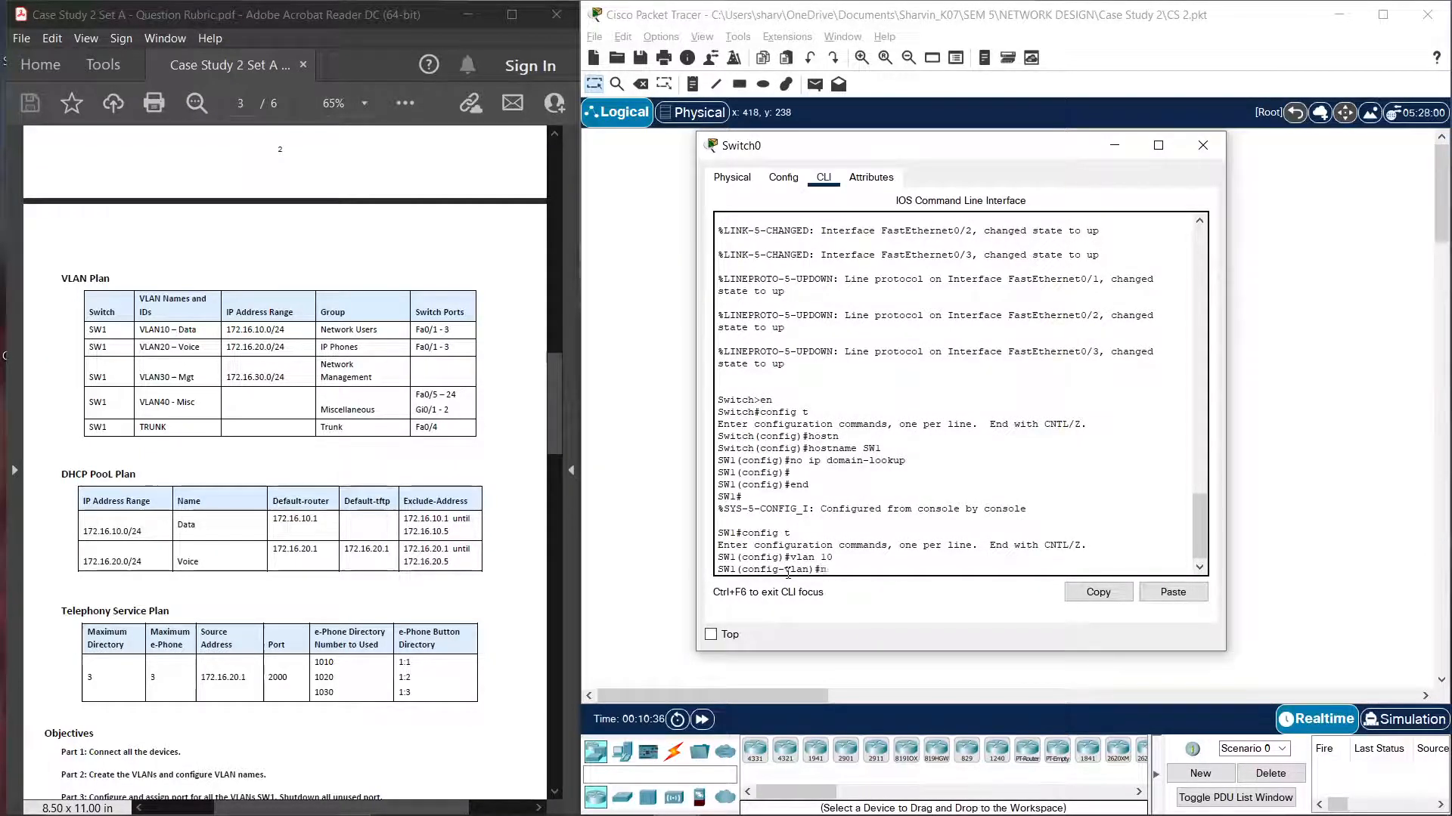
pyautogui.write('ame Data')
pyautogui.press('BackSpace')
pyautogui.write('a')
pyautogui.press('Return')
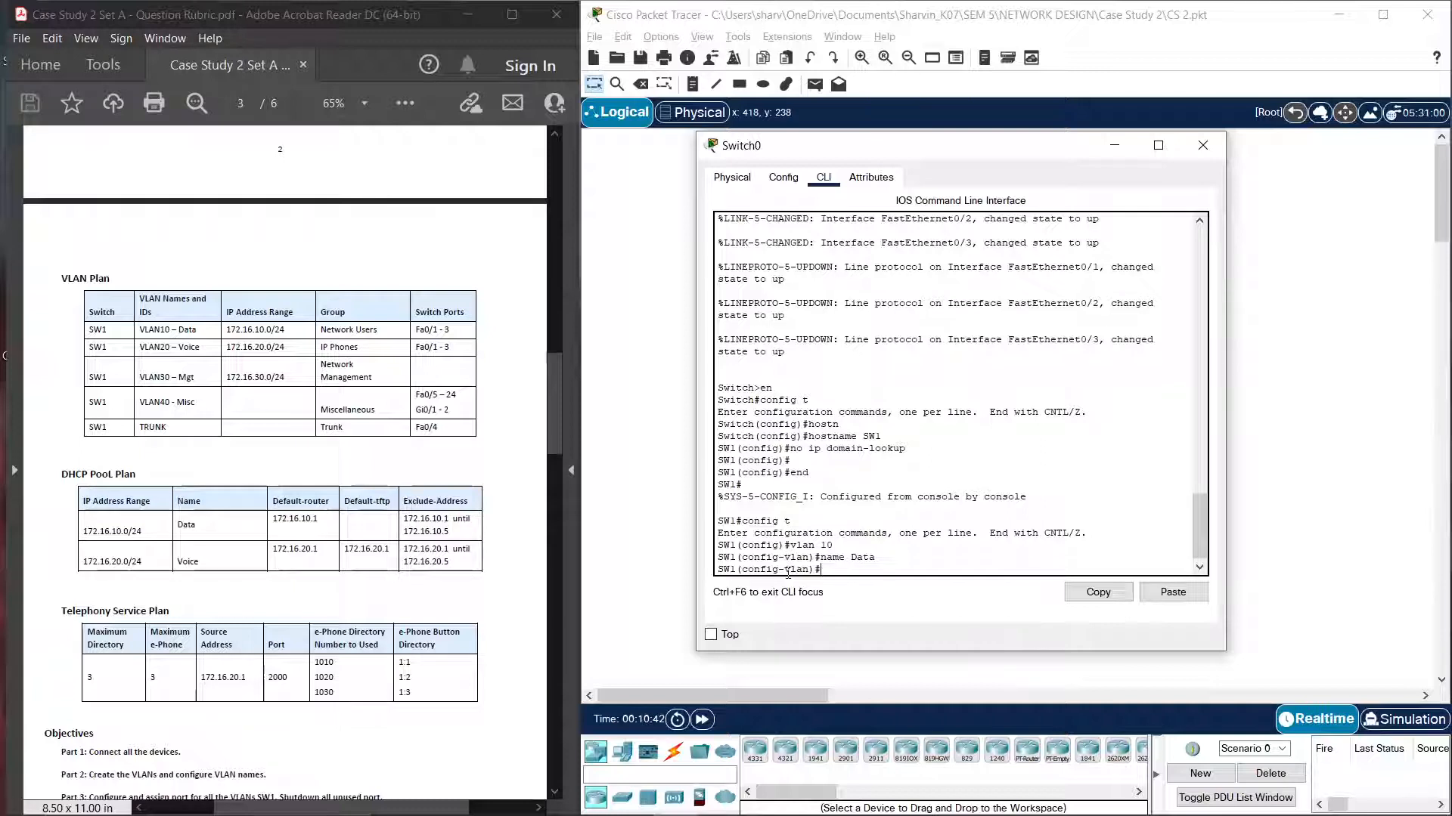
# Step: Create VLAN 20 on SW1 and name it Voice
pyautogui.write('vlan 20')
pyautogui.press('Return')
pyautogui.write('naem')
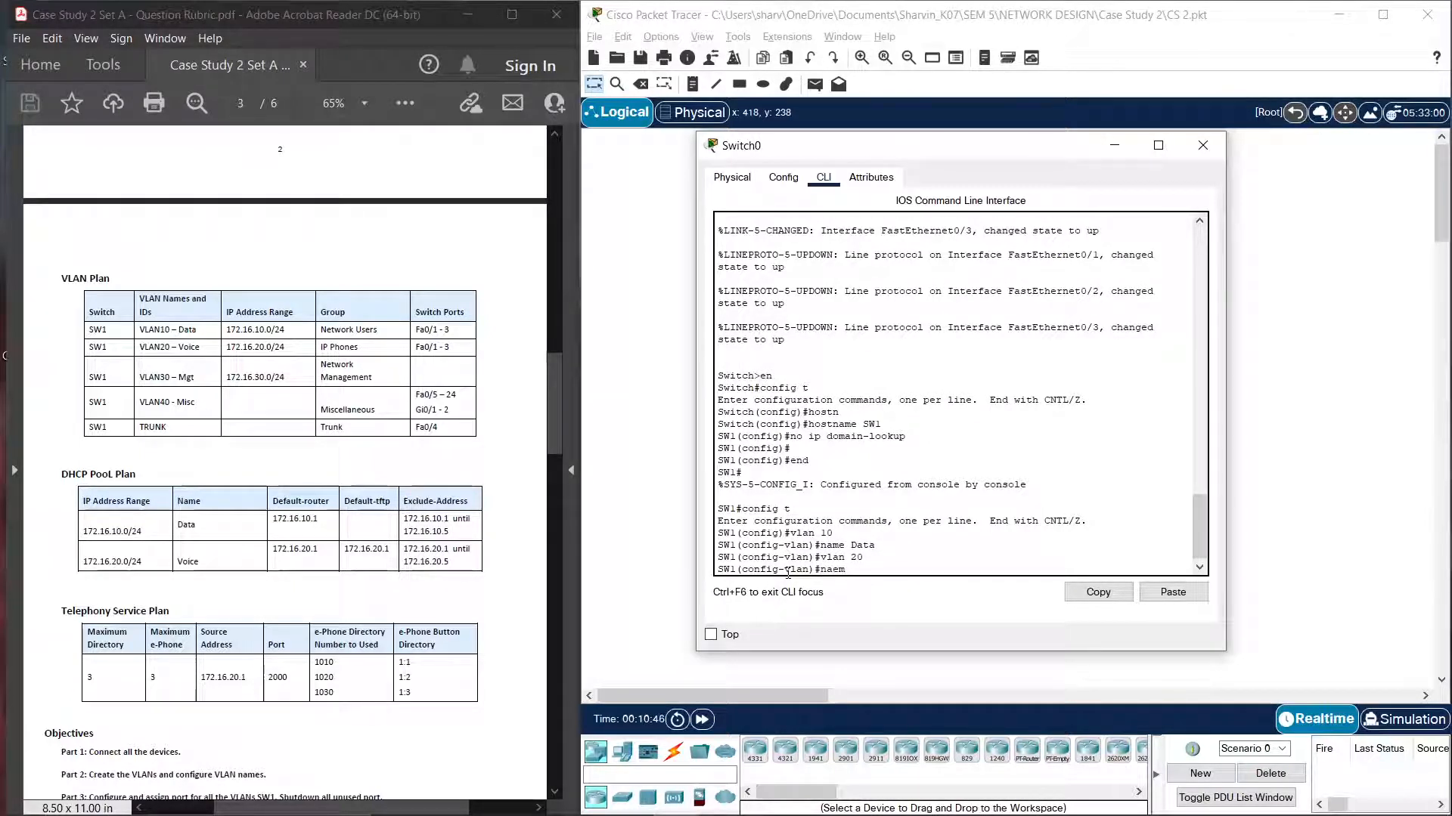
pyautogui.press('BackSpace')
pyautogui.press('BackSpace')
pyautogui.press('BackSpace')
pyautogui.write('me Voice')
pyautogui.press('Return')
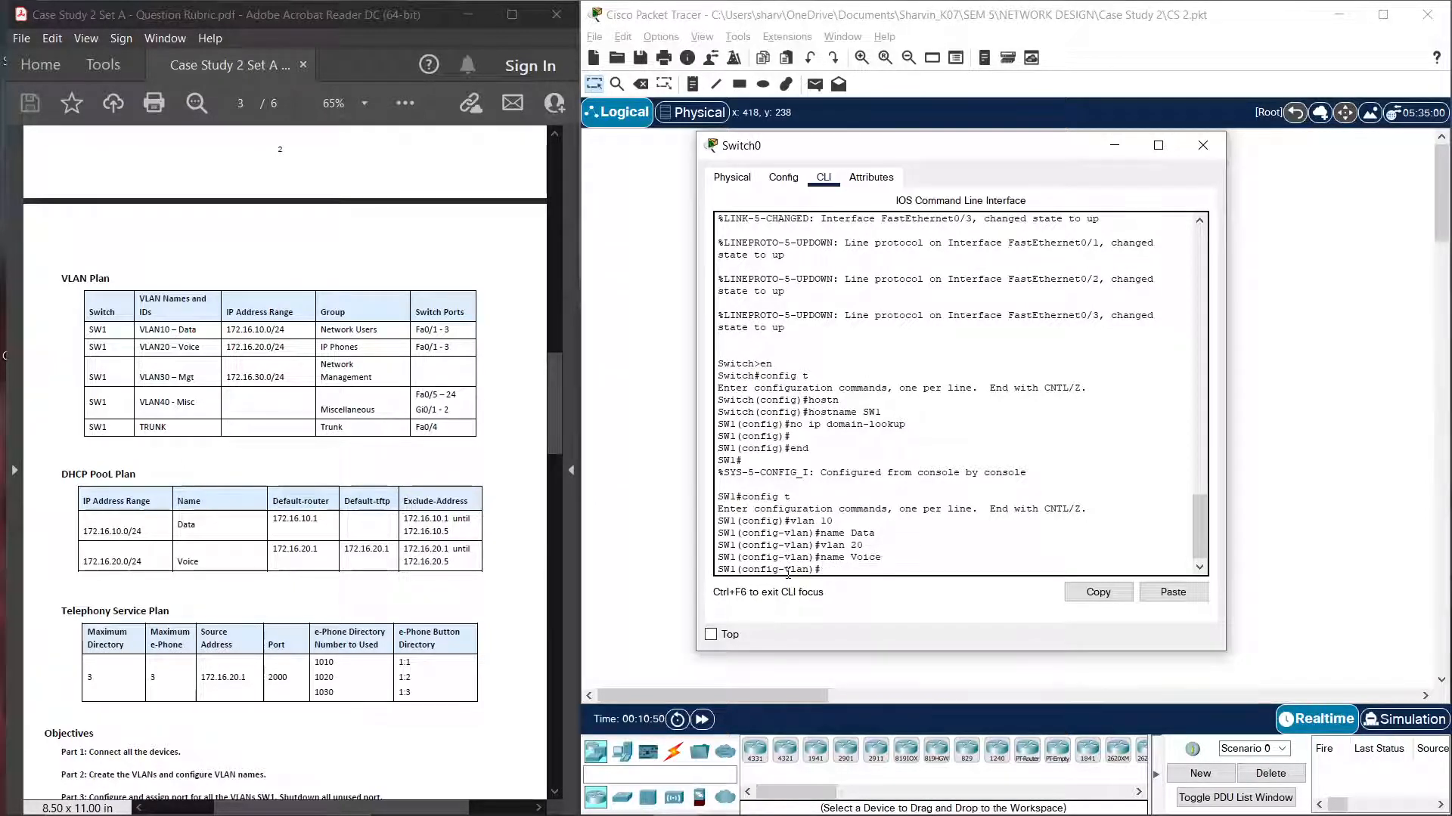
# Step: Rename VLAN 10 on SW1 to MGT
pyautogui.write('vl')
pyautogui.write('an 10')
pyautogui.press('Return')
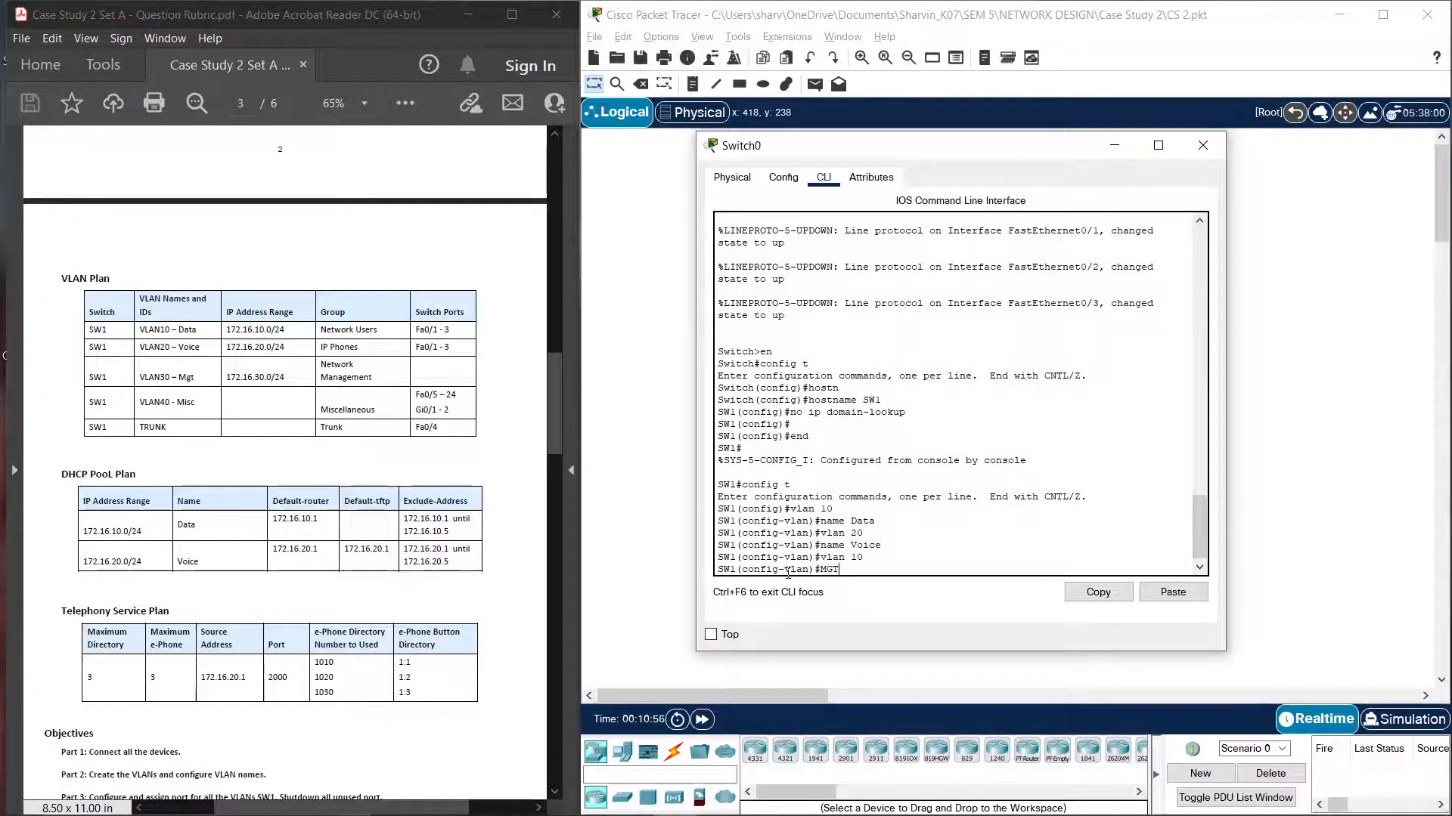
pyautogui.write('name MGT')
pyautogui.press('Return')
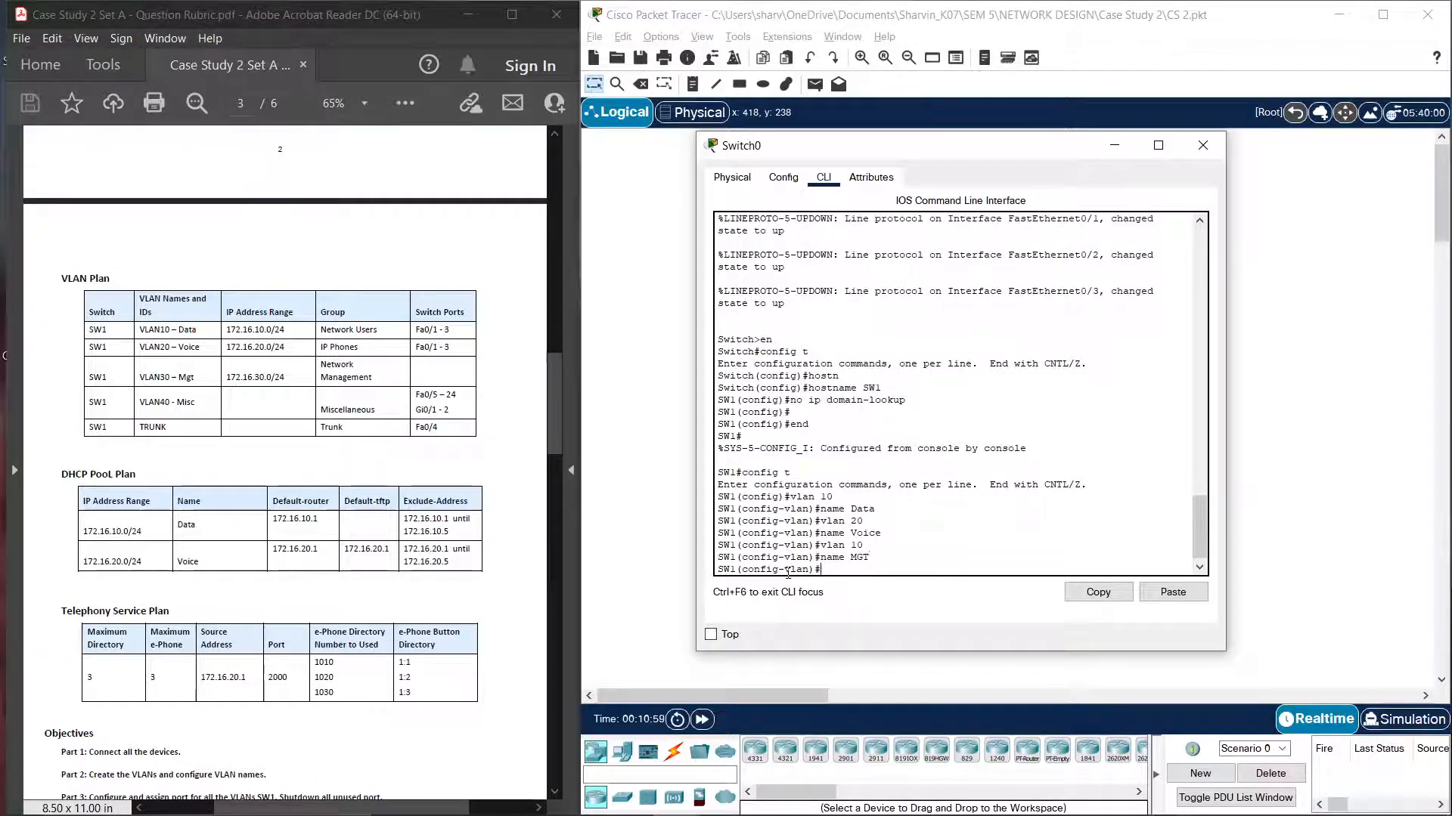
# Step: Restore the name of VLAN 10 on SW1 to Data
pyautogui.write('vlan 10')
pyautogui.press('Return')
pyautogui.write('vlan 20')
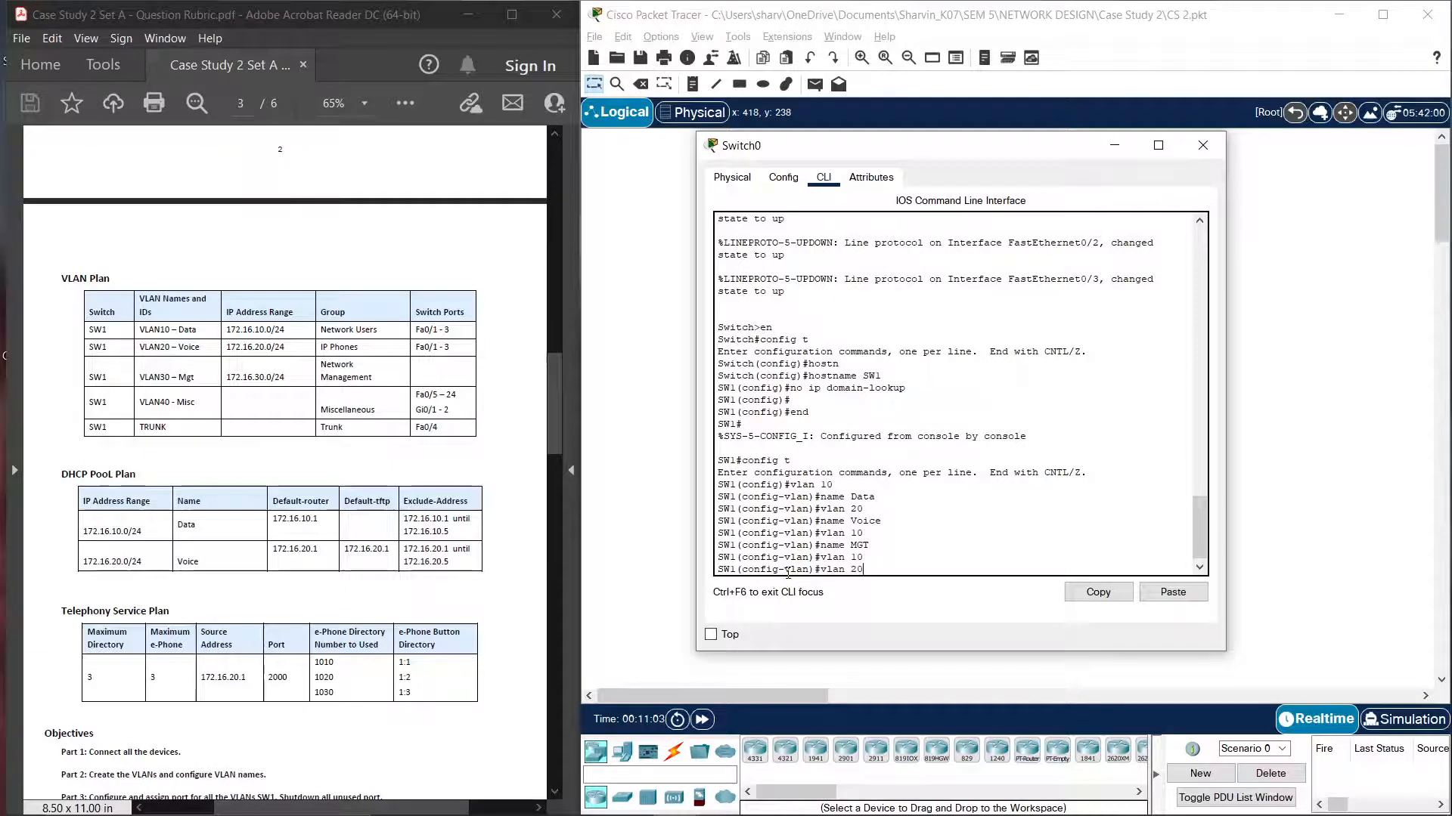
pyautogui.press('Up')
pyautogui.press('Return')
# Step: Create VLAN 30 on SW1 and name it MGT
pyautogui.press('Up')
pyautogui.press('Up')
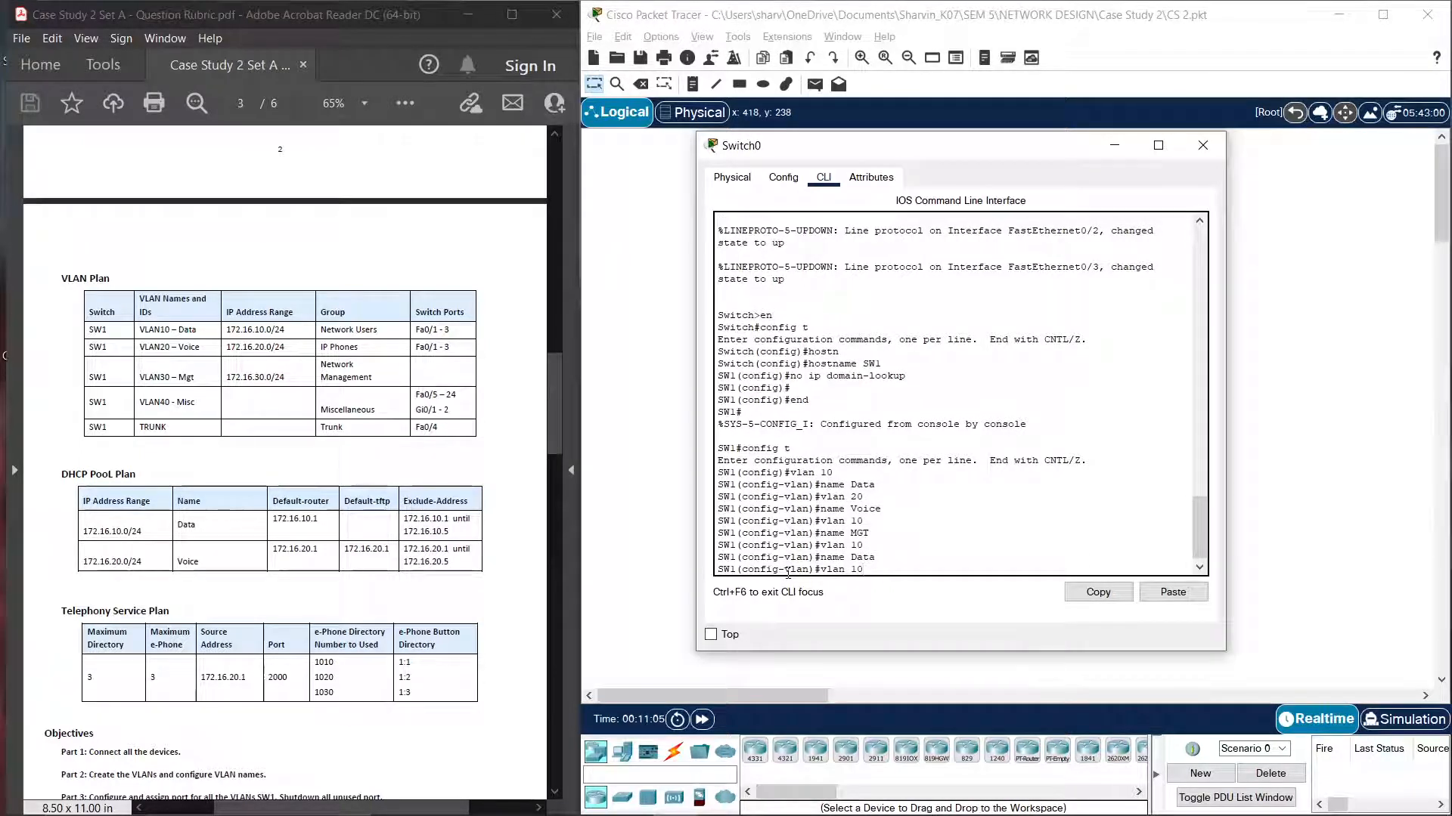
pyautogui.write('30')
pyautogui.press('Return')
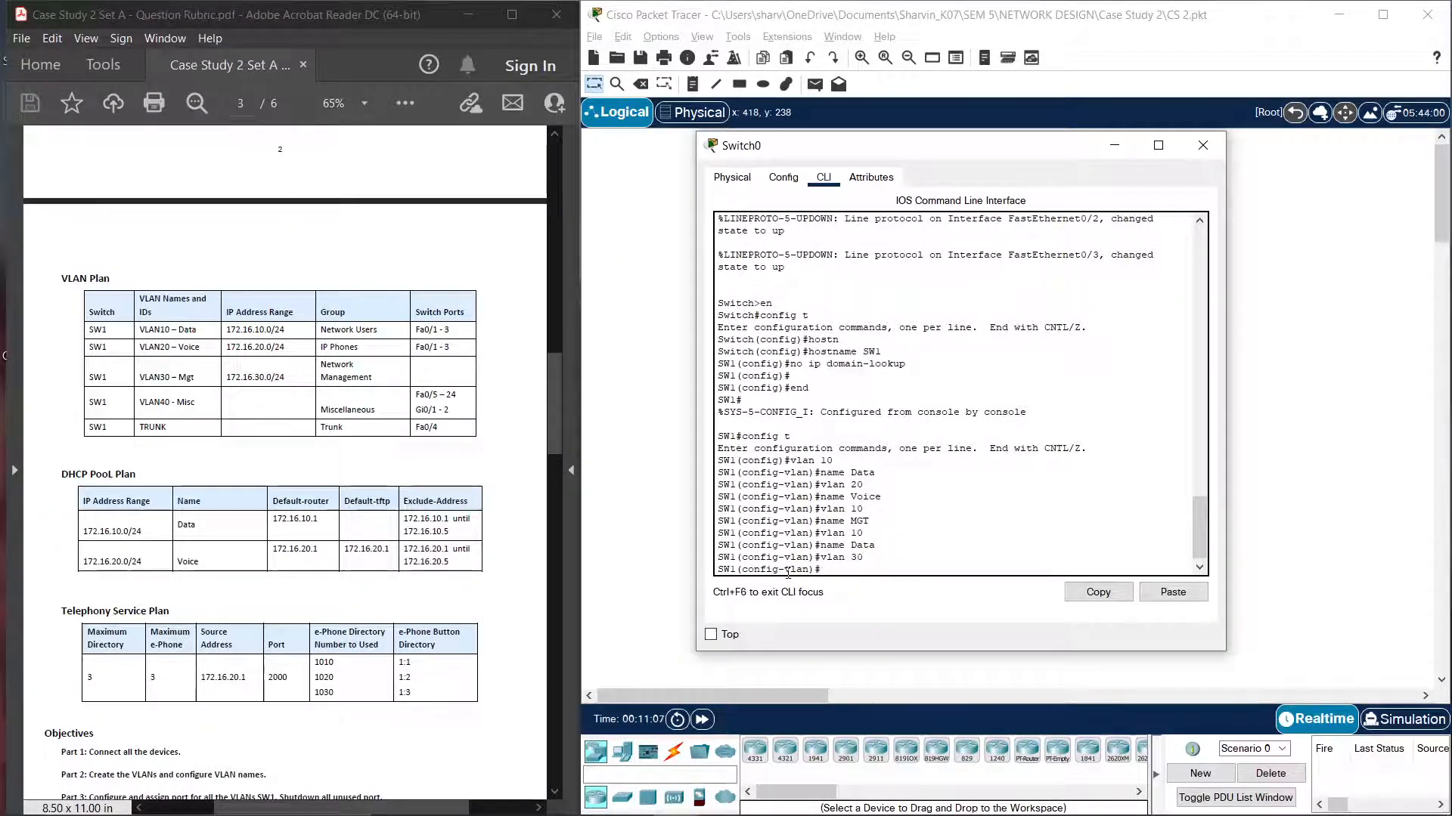
pyautogui.press('Up')
pyautogui.press('Up')
pyautogui.press('Up')
pyautogui.press('Up')
pyautogui.press('Return')
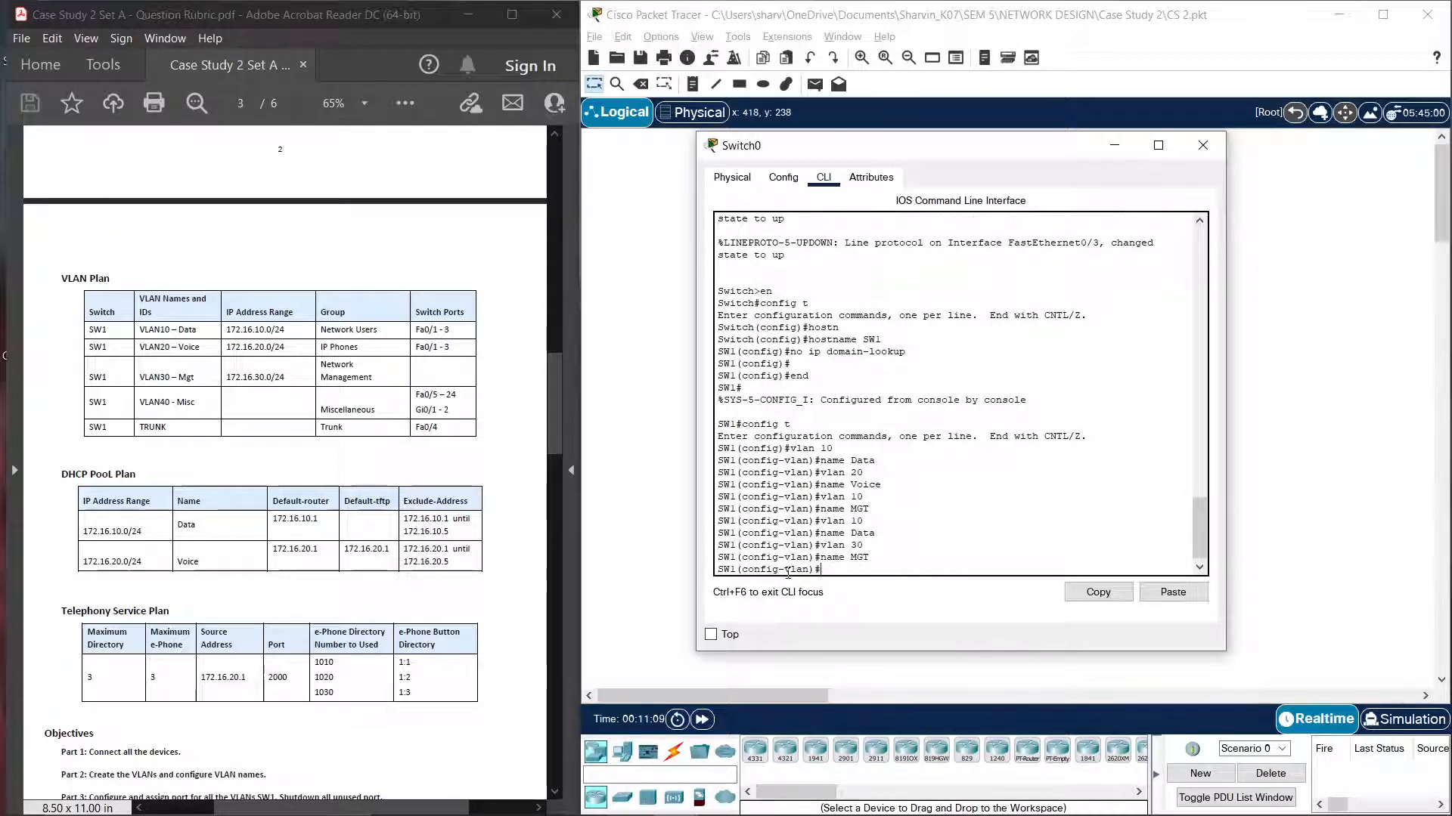
# Step: Create VLAN 40 on SW1 and name it MISC
pyautogui.write('v')
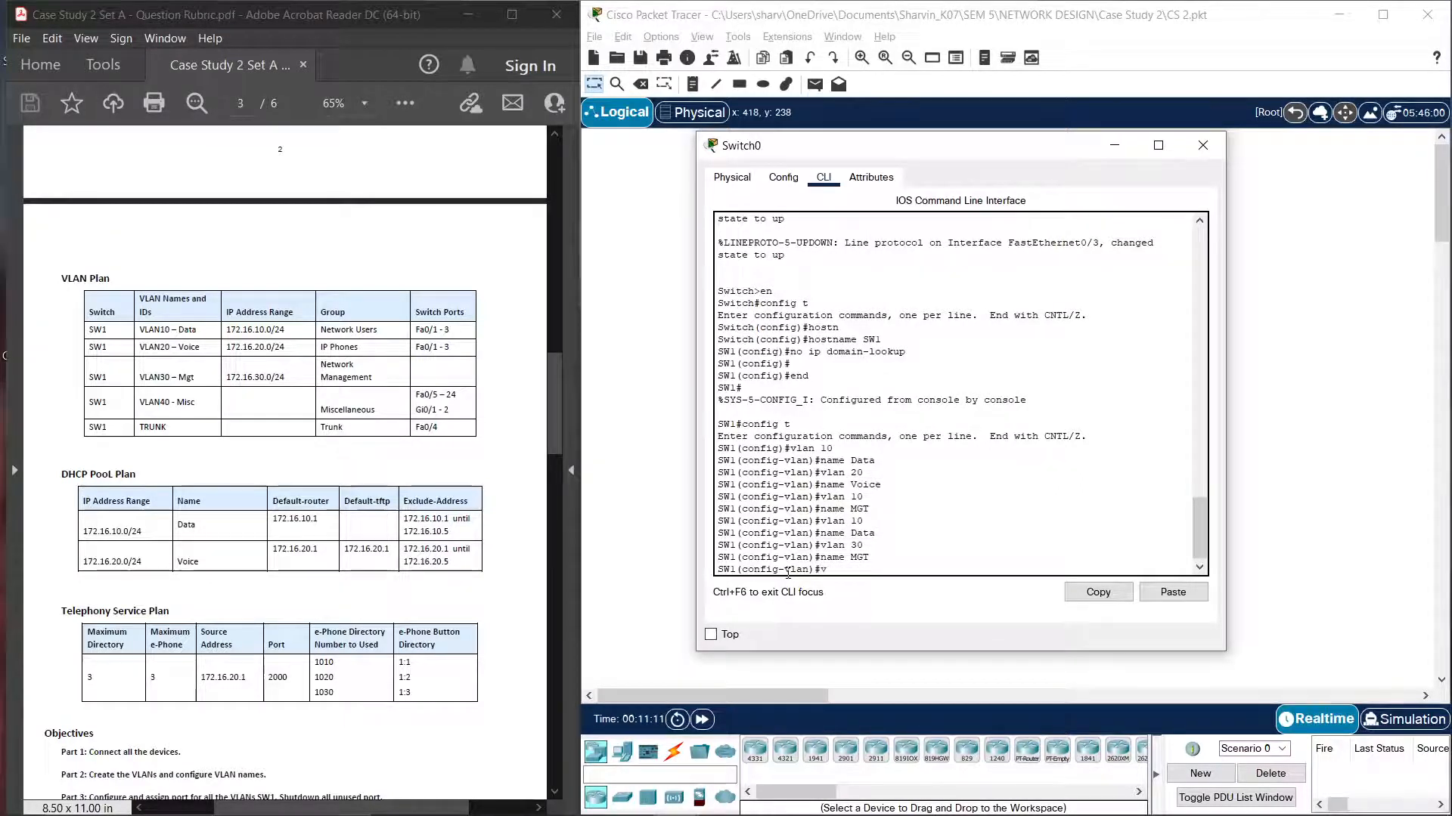
pyautogui.write('lan 40')
pyautogui.press('Return')
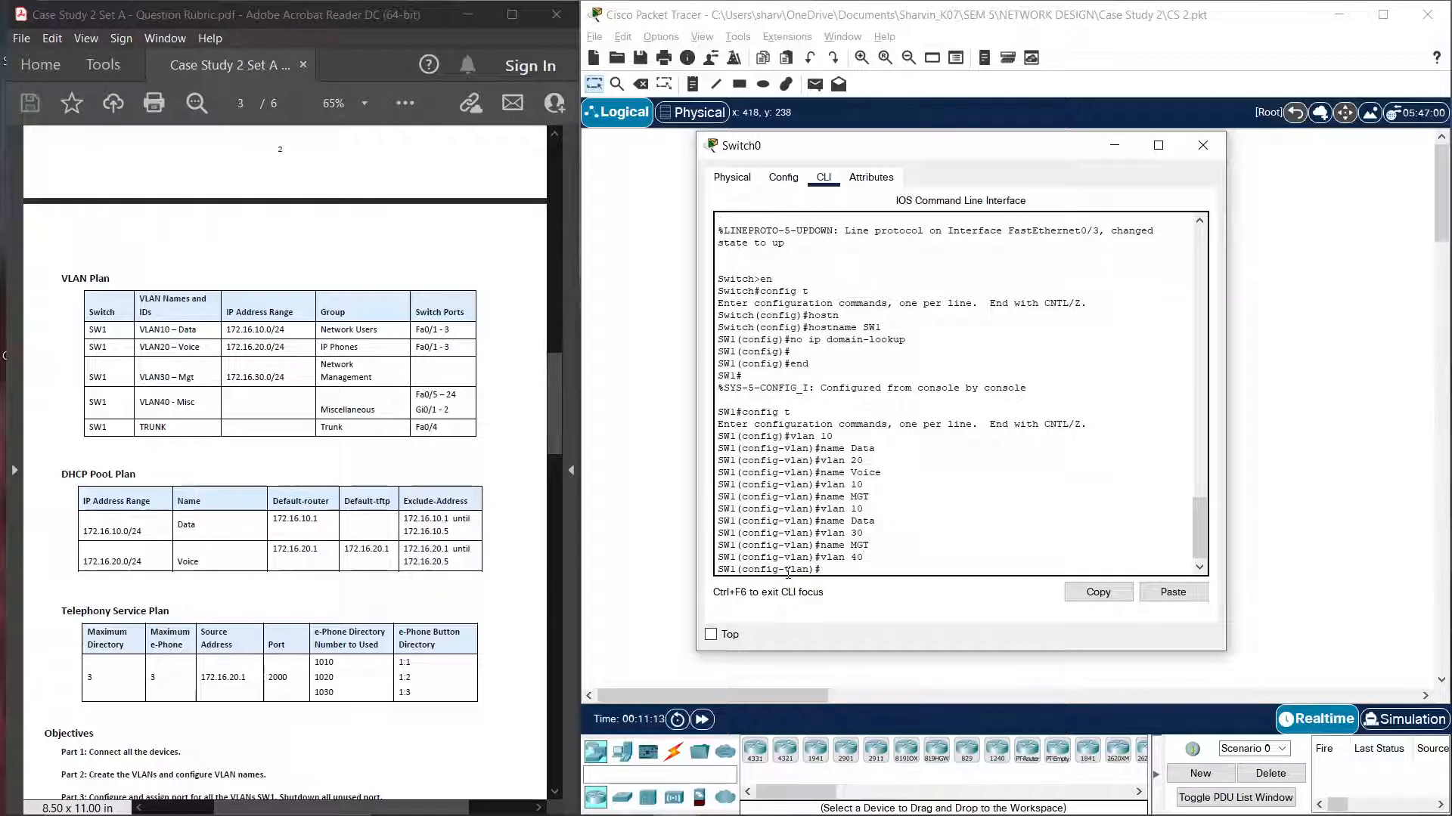
pyautogui.write('name MISC')
pyautogui.press('Return')
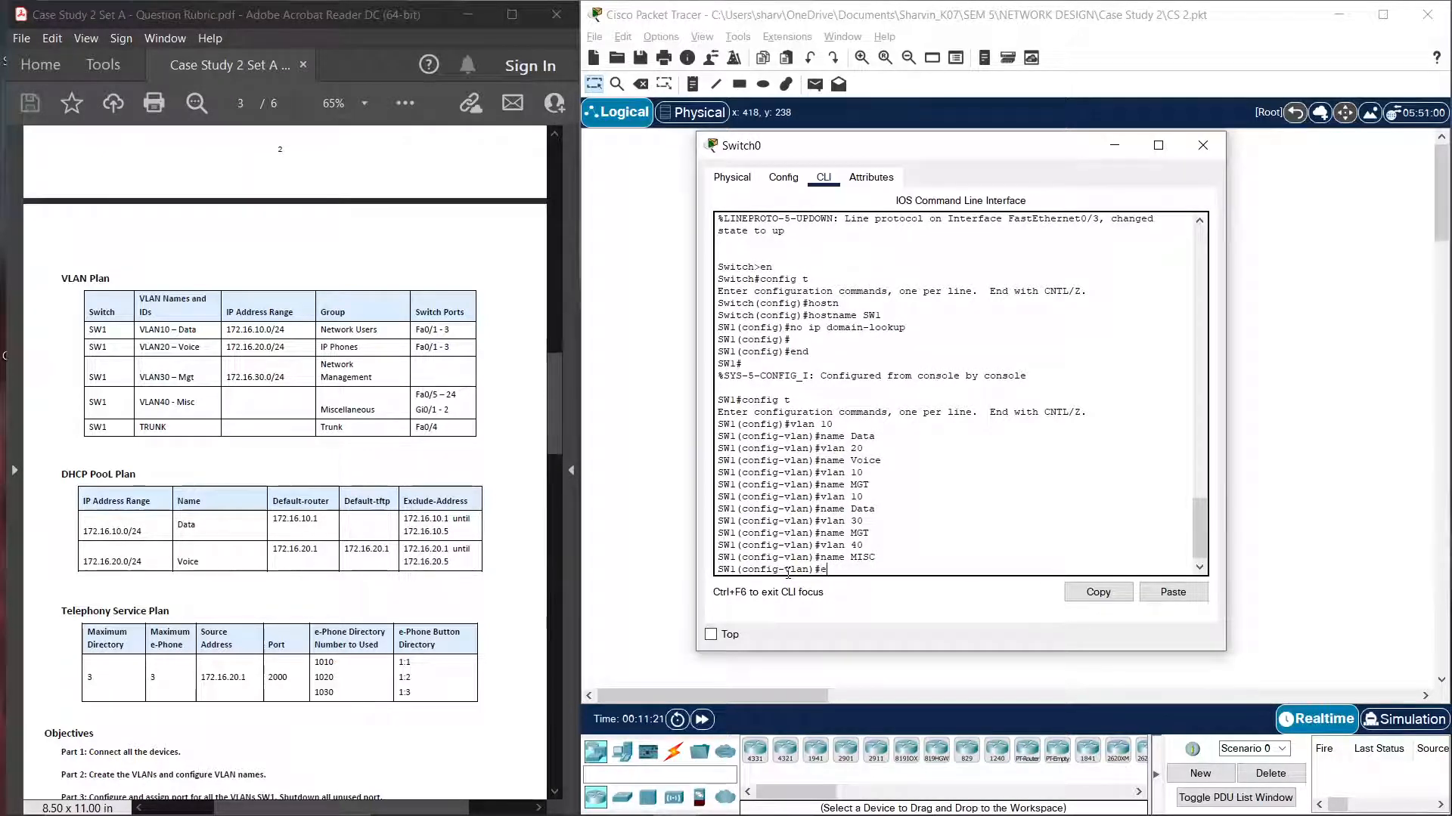
# Step: Assign the VLAN 30 interface on SW1 the IP address 172.16.30.2 with subnet mask 255.255.255.0
pyautogui.write('exit')
pyautogui.press('Return')
pyautogui.write('i')
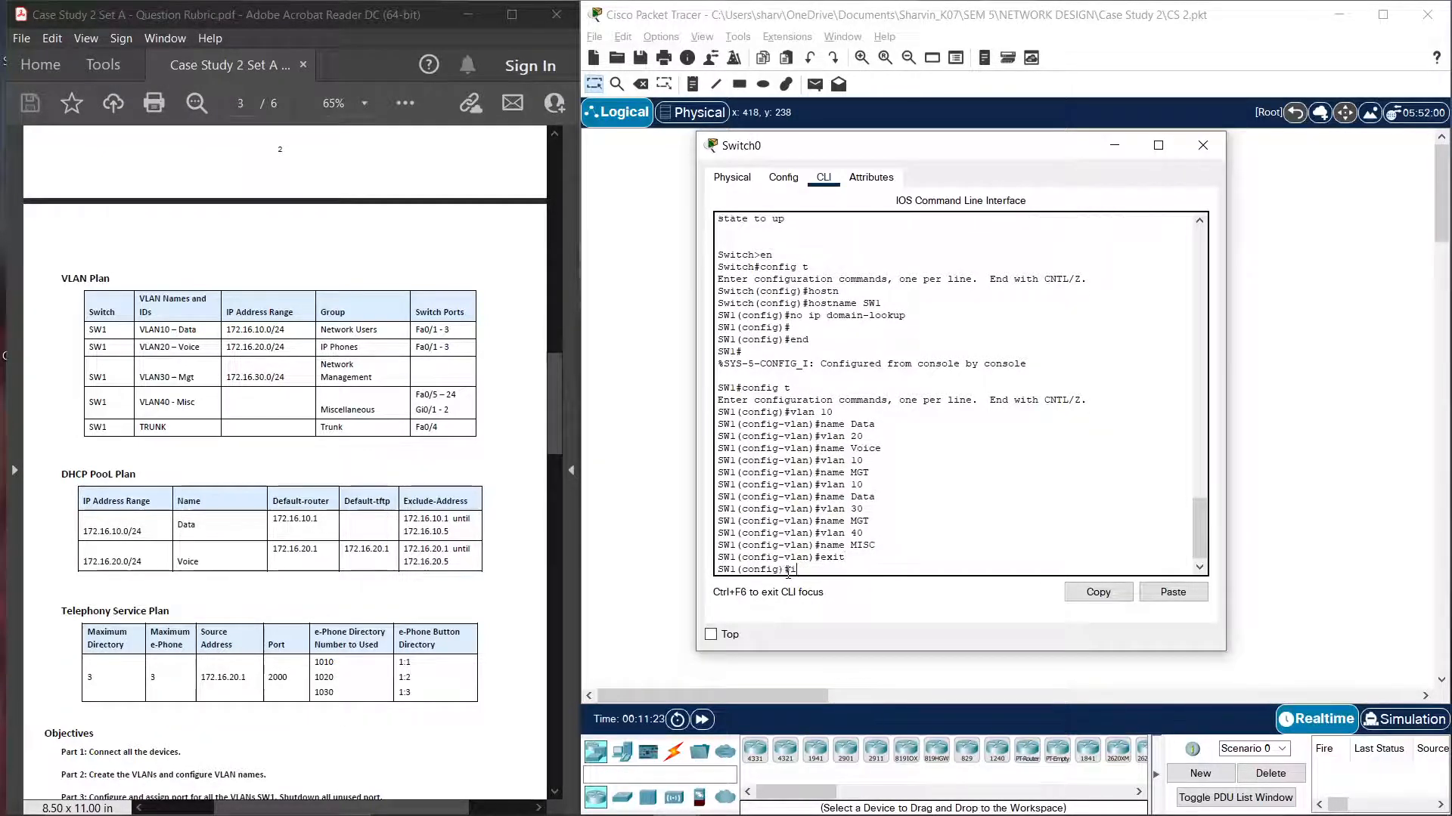
pyautogui.write('nt vlan 30')
pyautogui.press('Return')
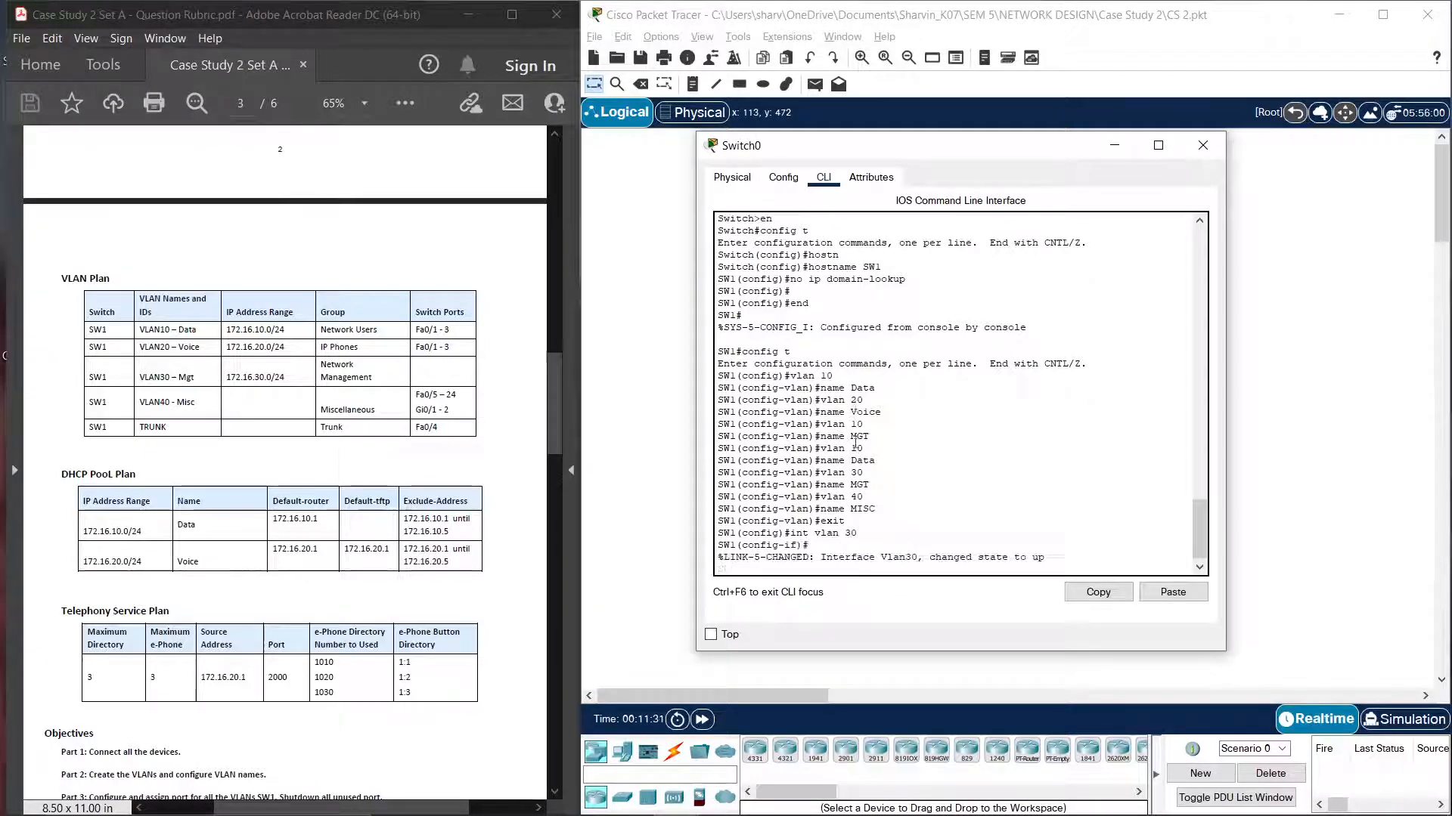
pyautogui.press('Return')
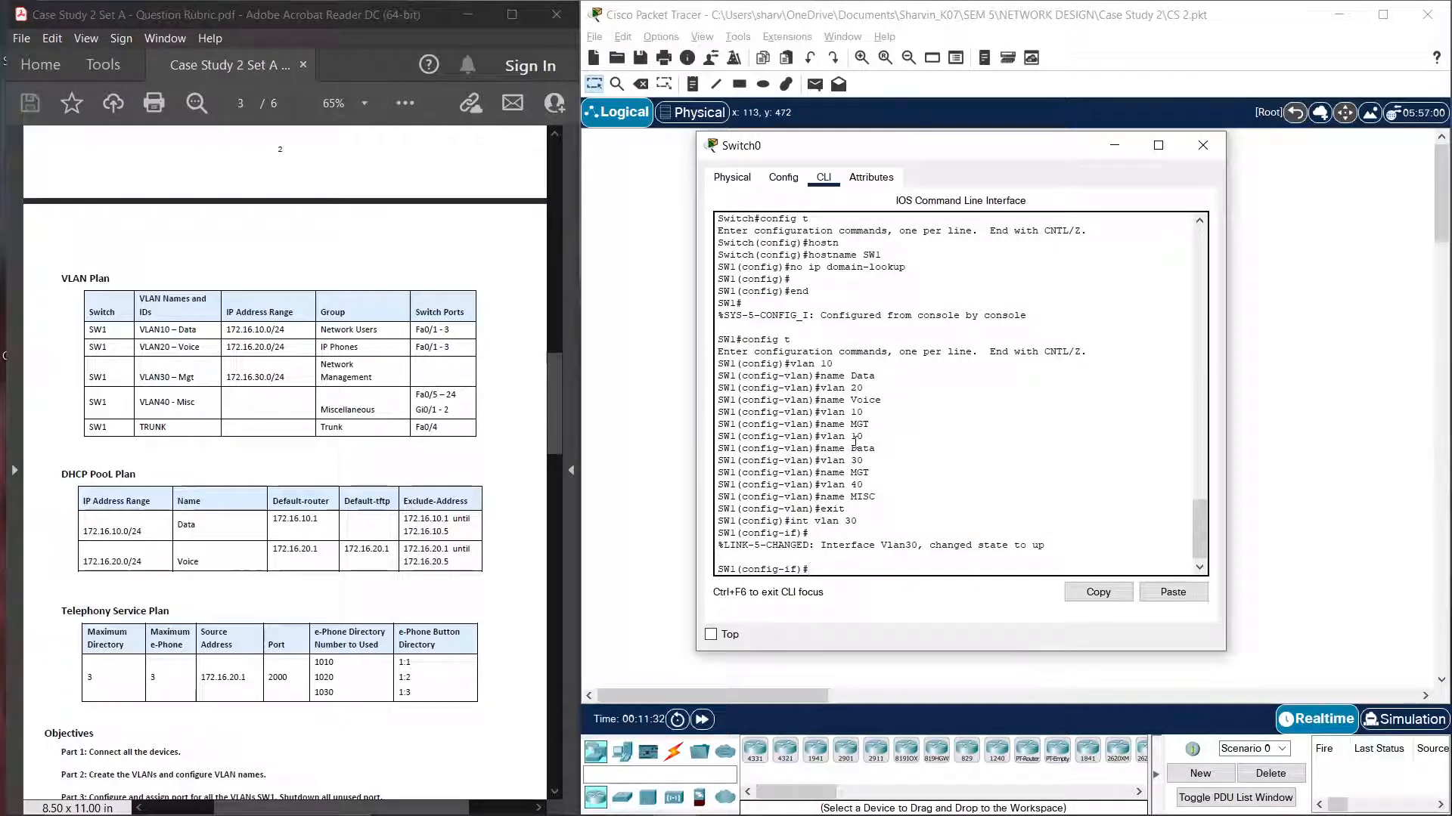
pyautogui.write('ip addr 172.1')
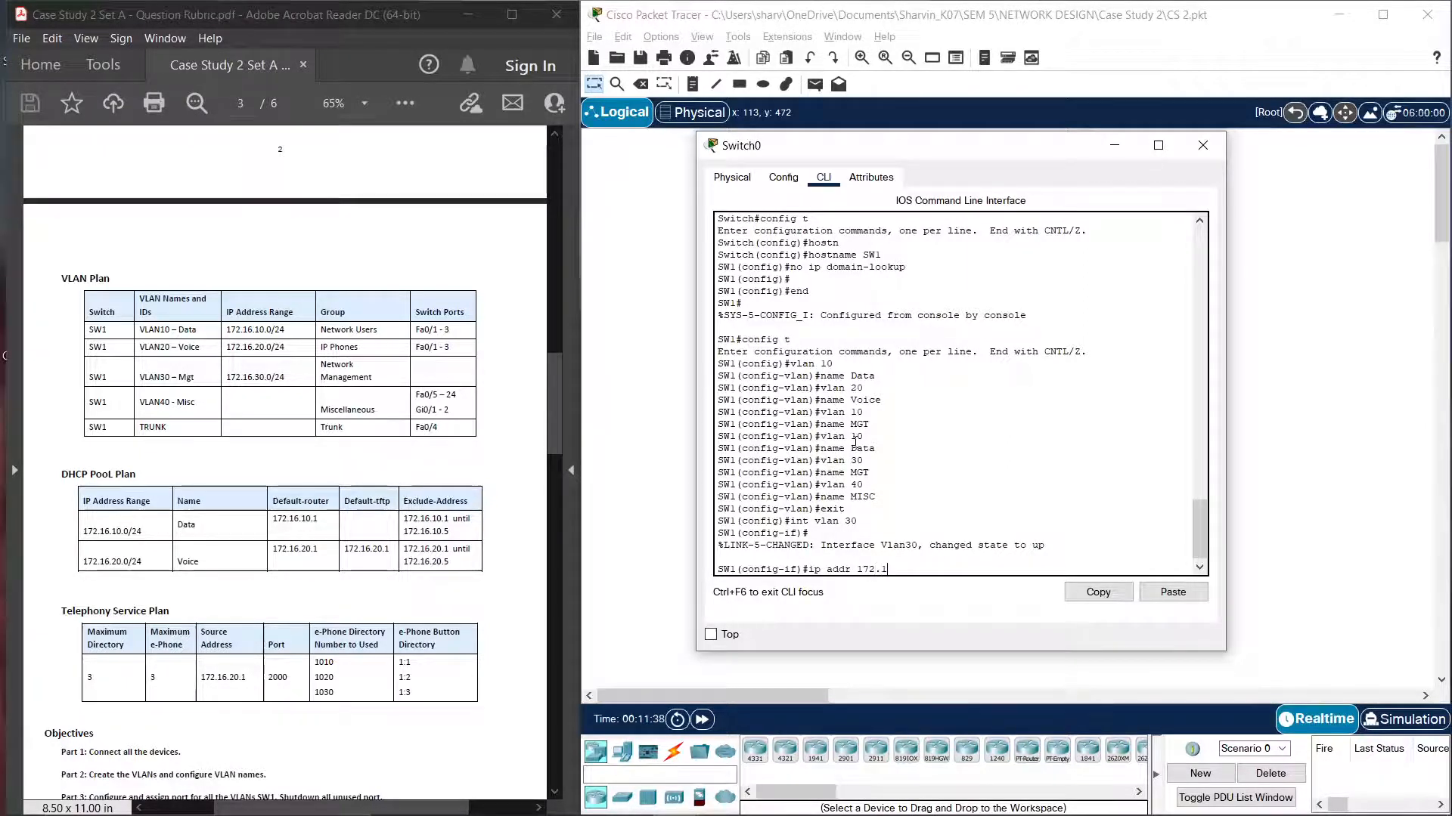
pyautogui.write('6.30.2 2')
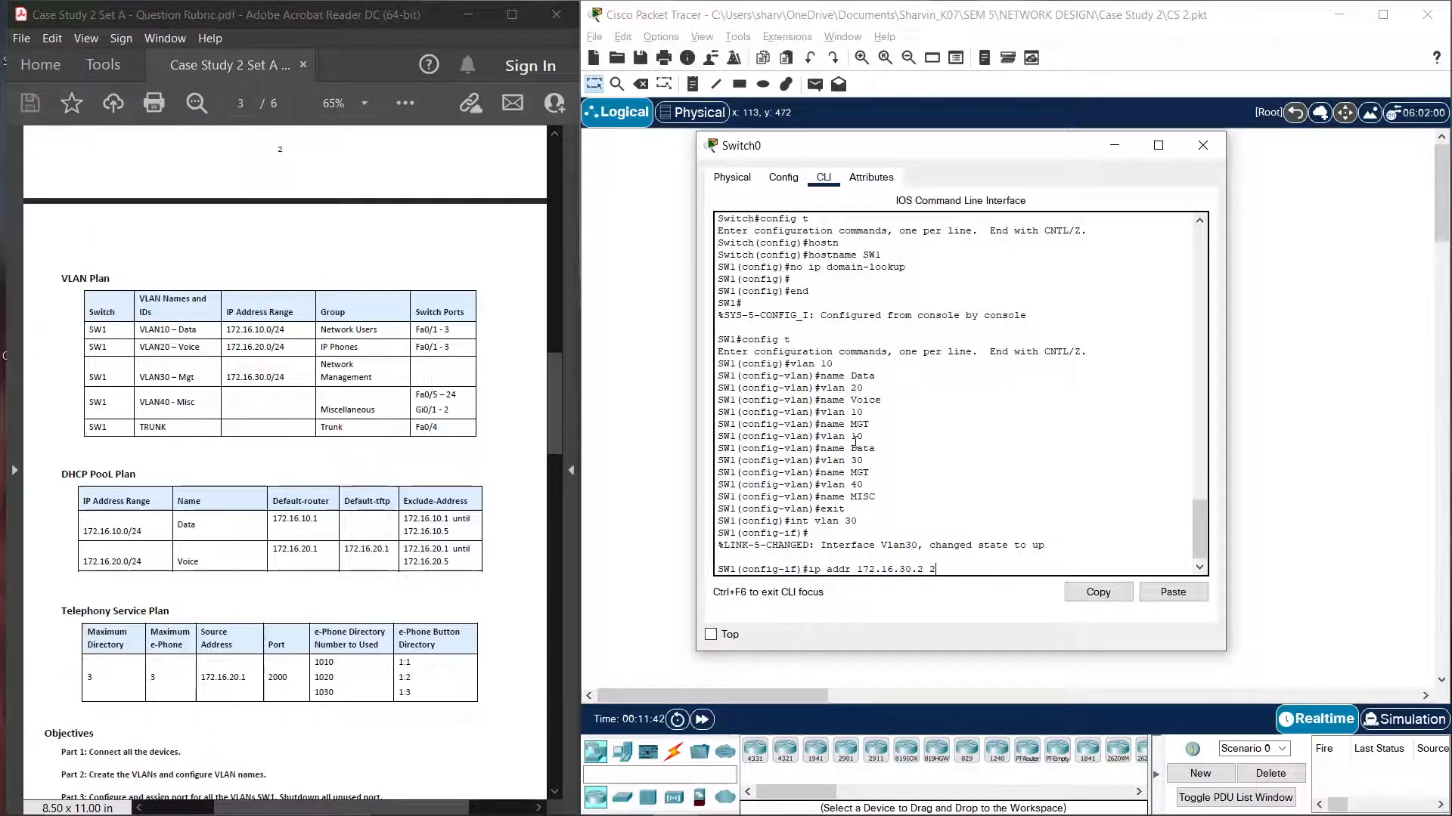
pyautogui.write('55.255.255.0')
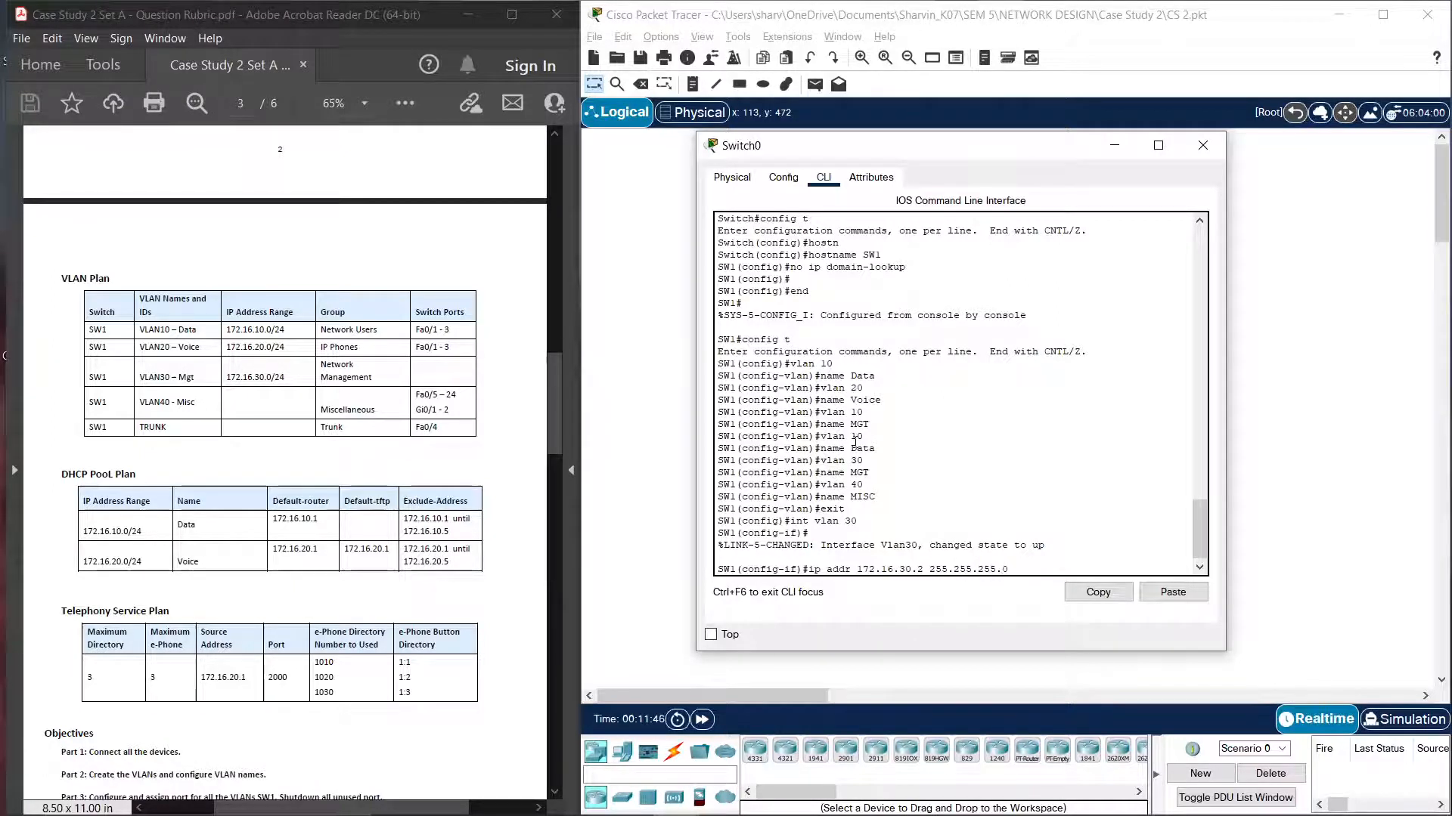
pyautogui.press('Return')
# Step: Set the default gateway on SW1 to 172.16.30.1
pyautogui.write('ip def')
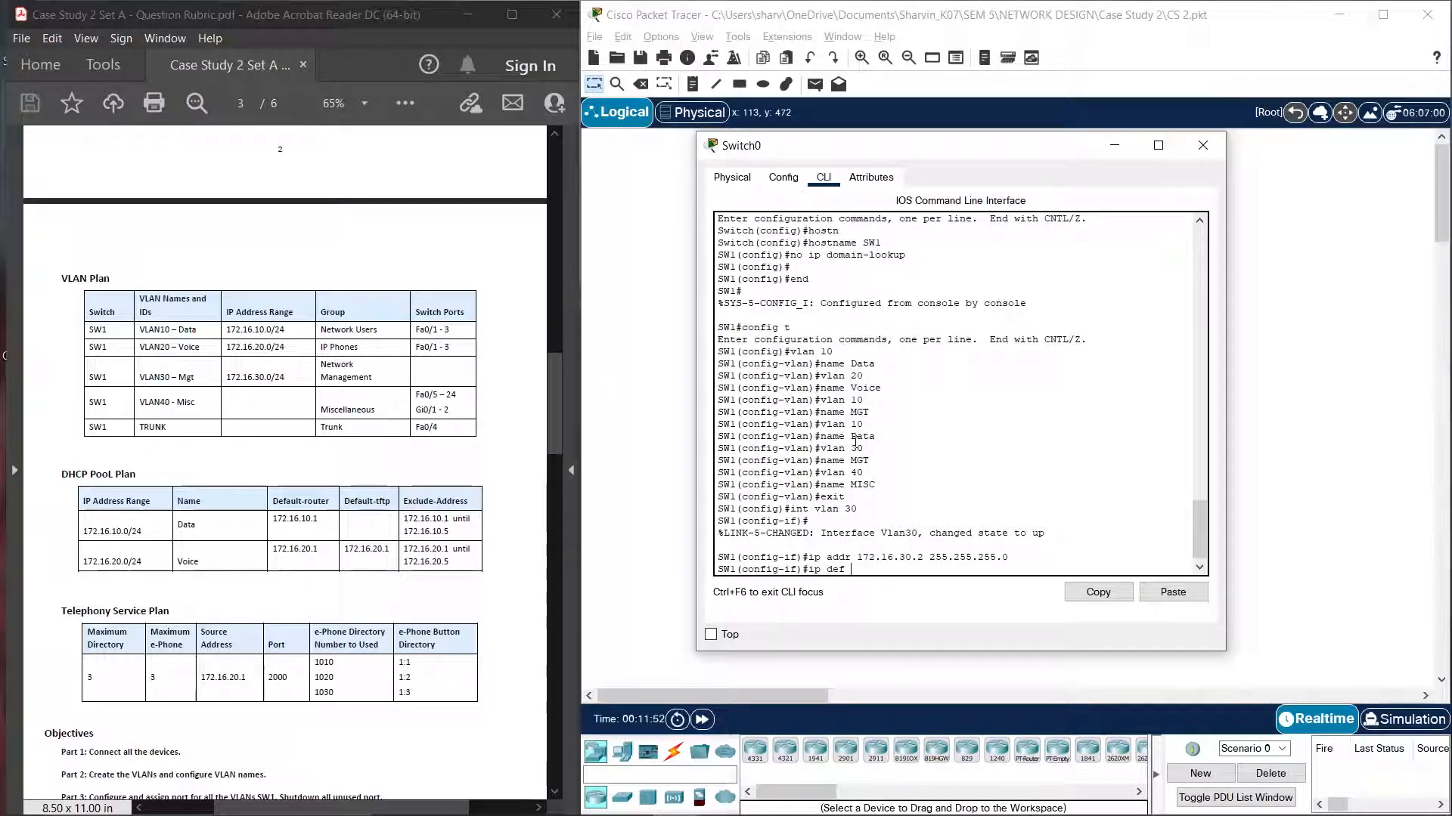
pyautogui.write(' 172.1')
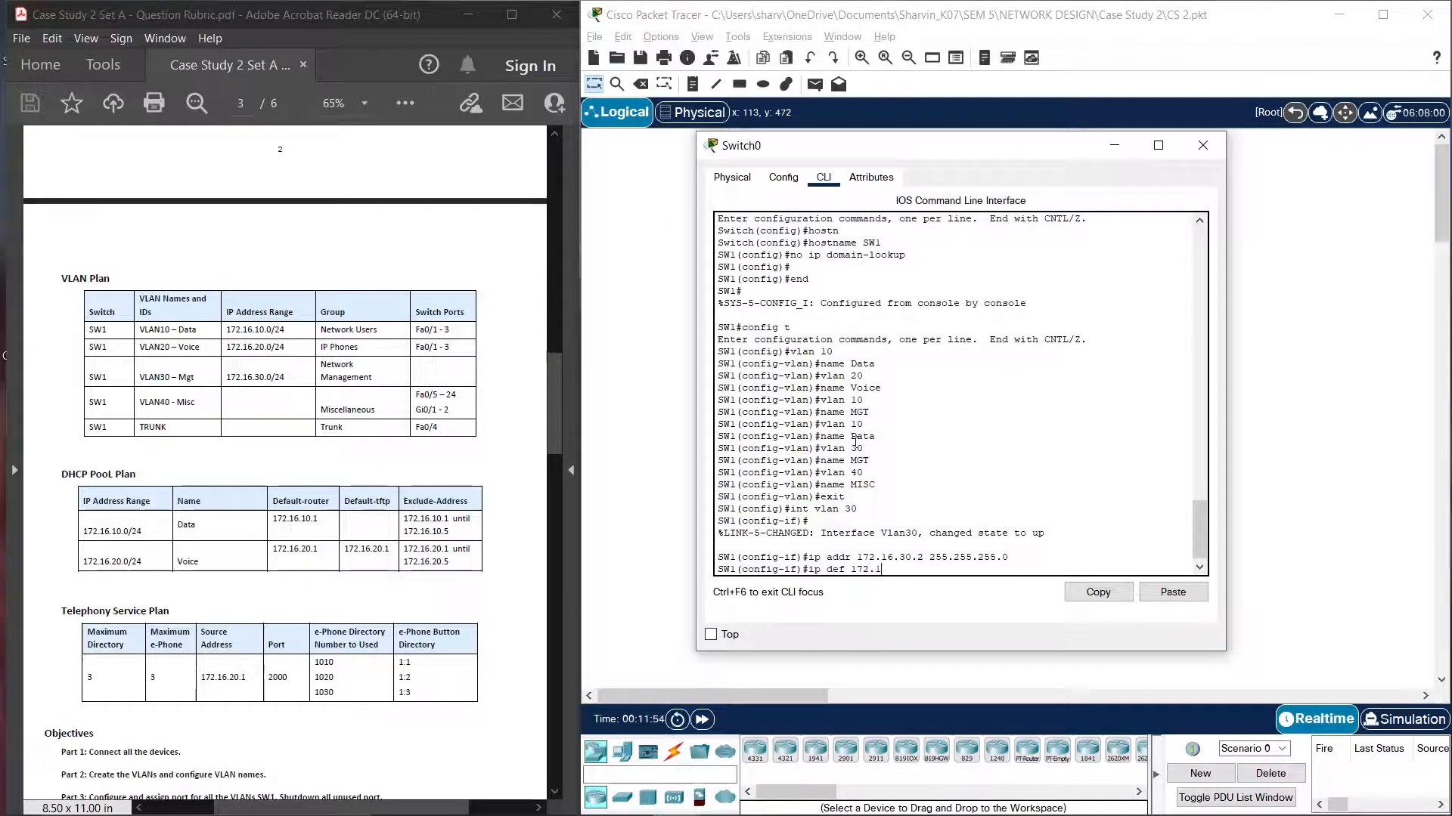
pyautogui.write('6.30.1')
pyautogui.press('Return')
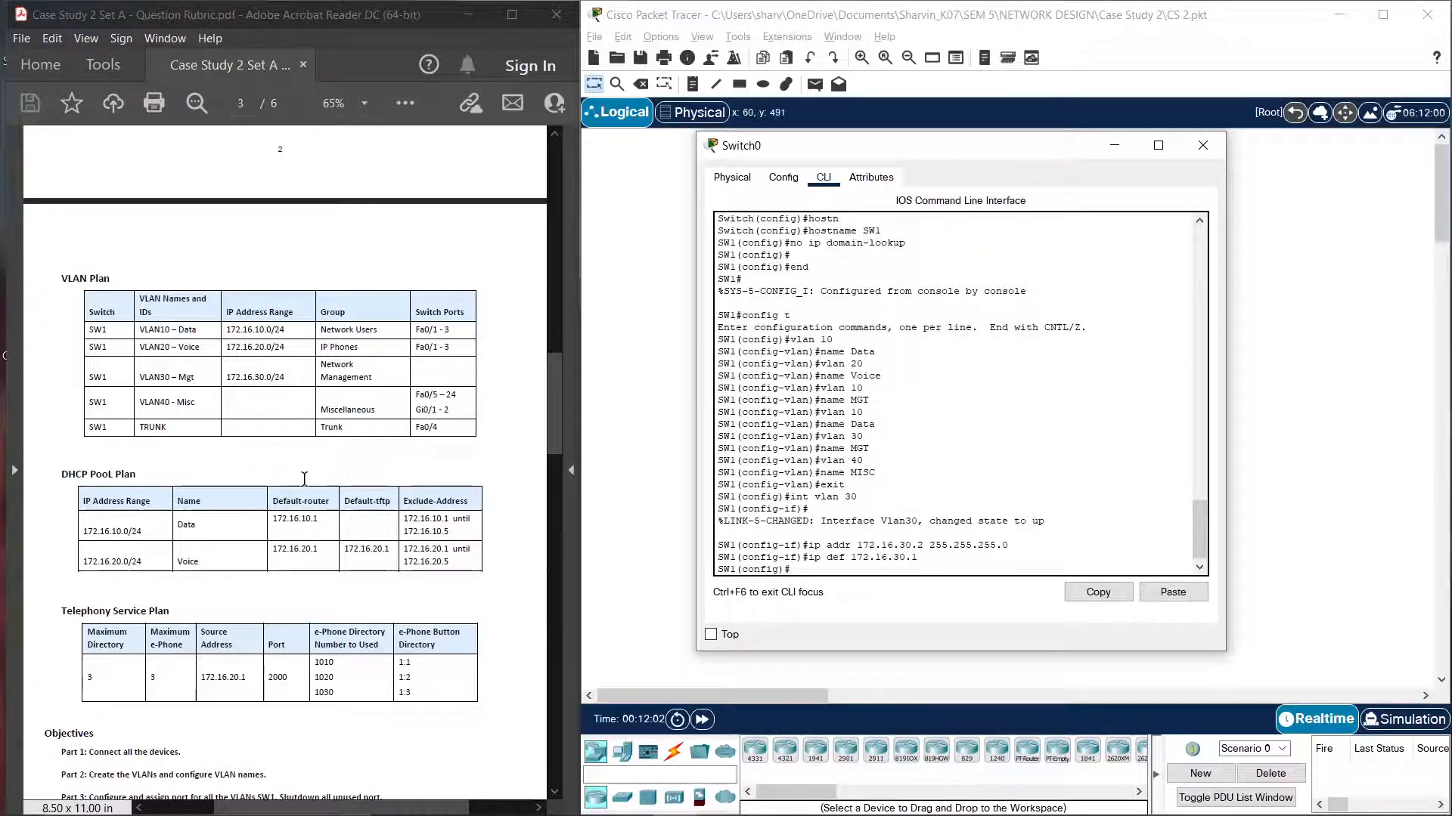
# Step: Check the case study's port requirements and configure interface f0/4 on SW1 as a trunk port
pyautogui.scroll(-6, 305, 480)
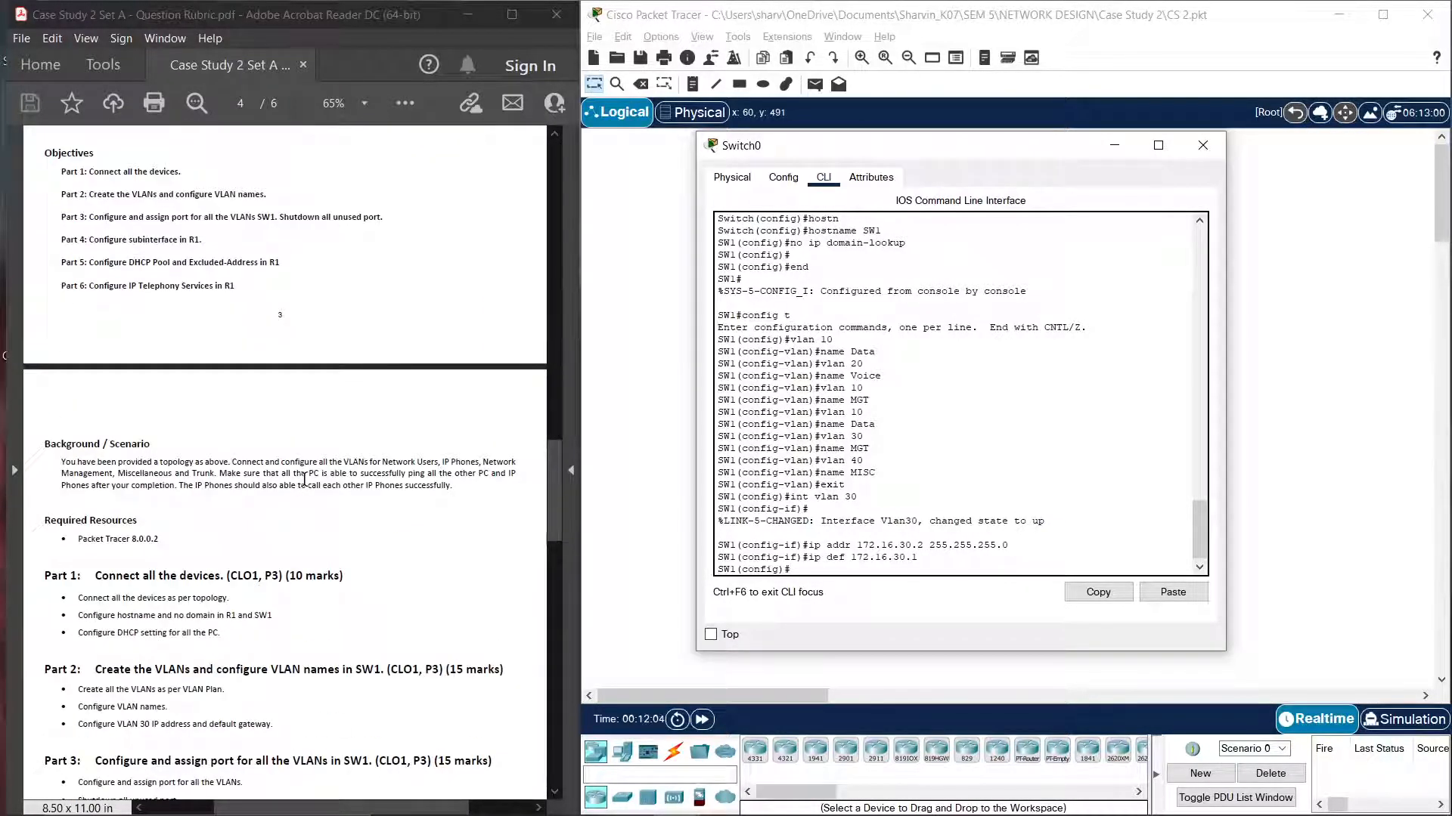
pyautogui.scroll(-1, 305, 480)
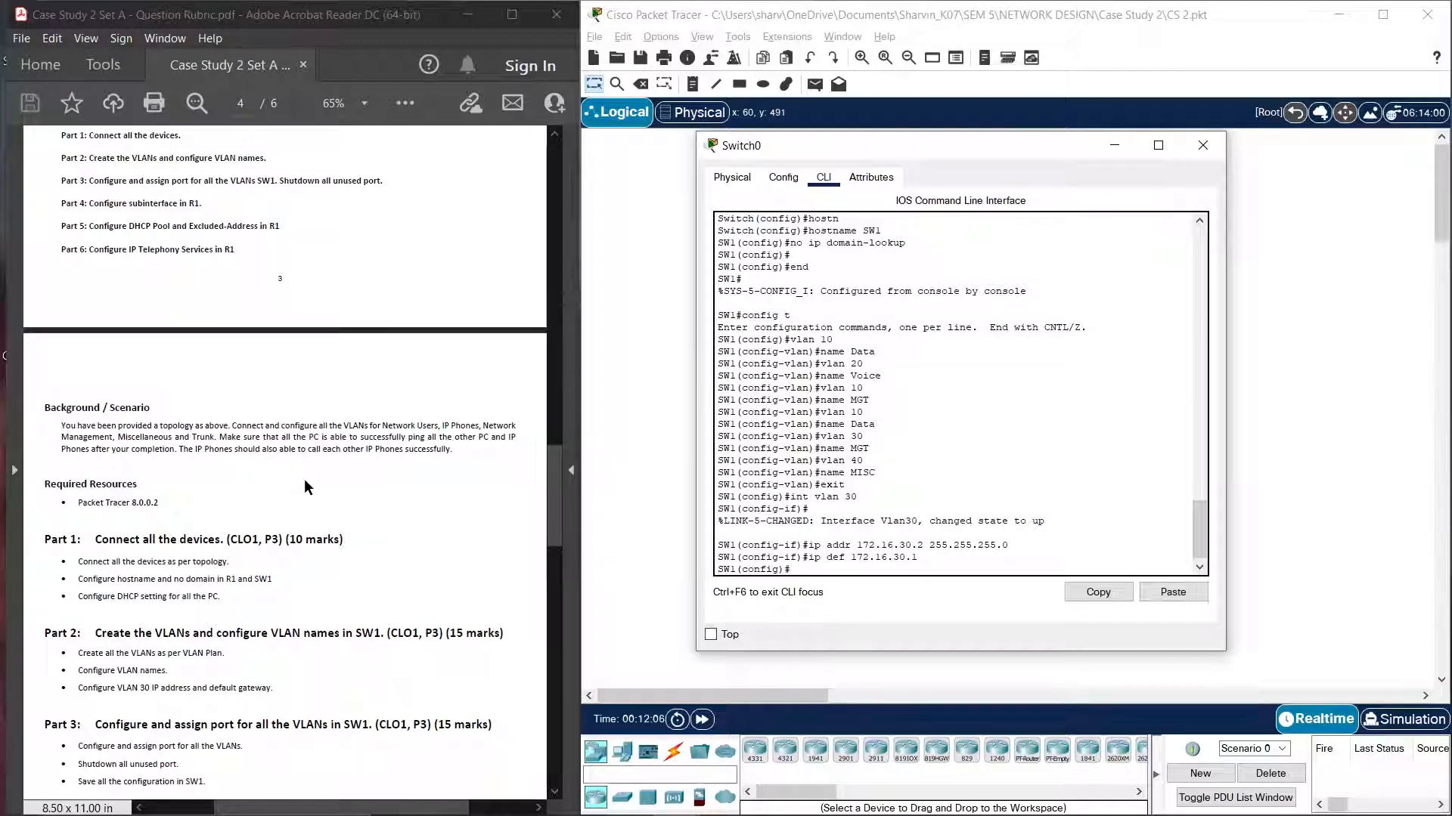
pyautogui.scroll(-4, 479, 691)
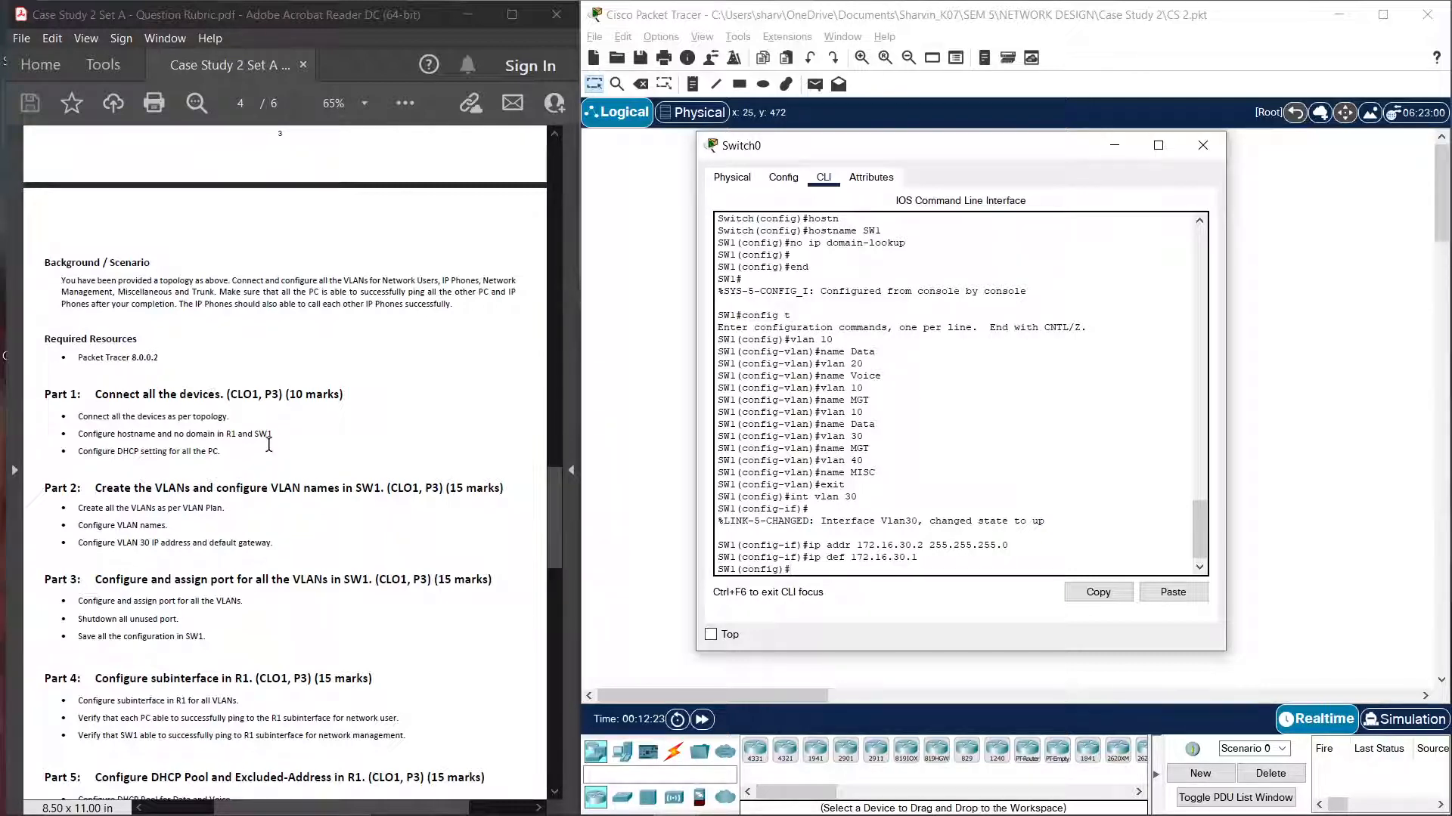
pyautogui.scroll(10, 268, 445)
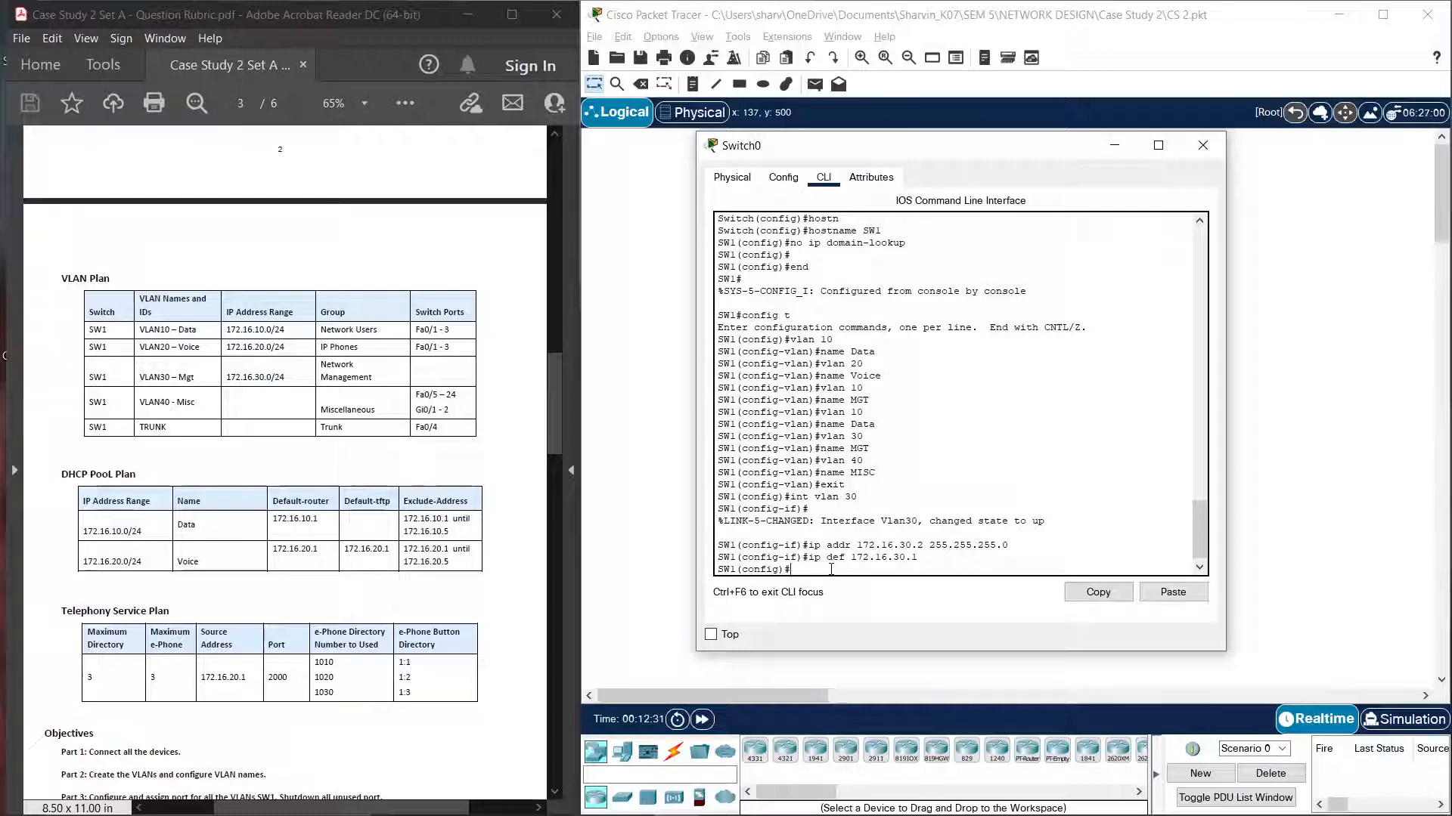
pyautogui.write('config t')
pyautogui.press('Return')
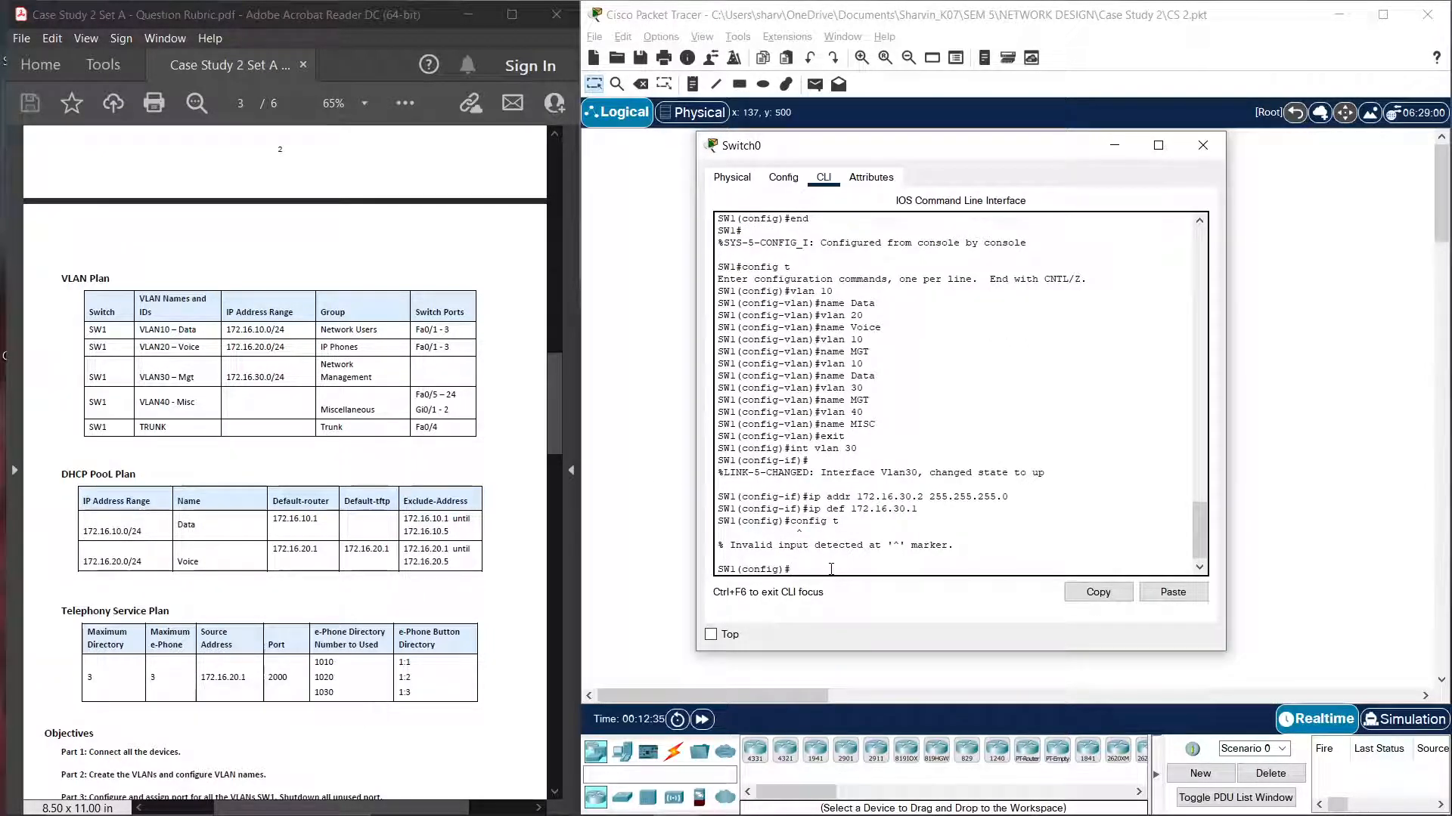
pyautogui.write('int f0/4')
pyautogui.press('Return')
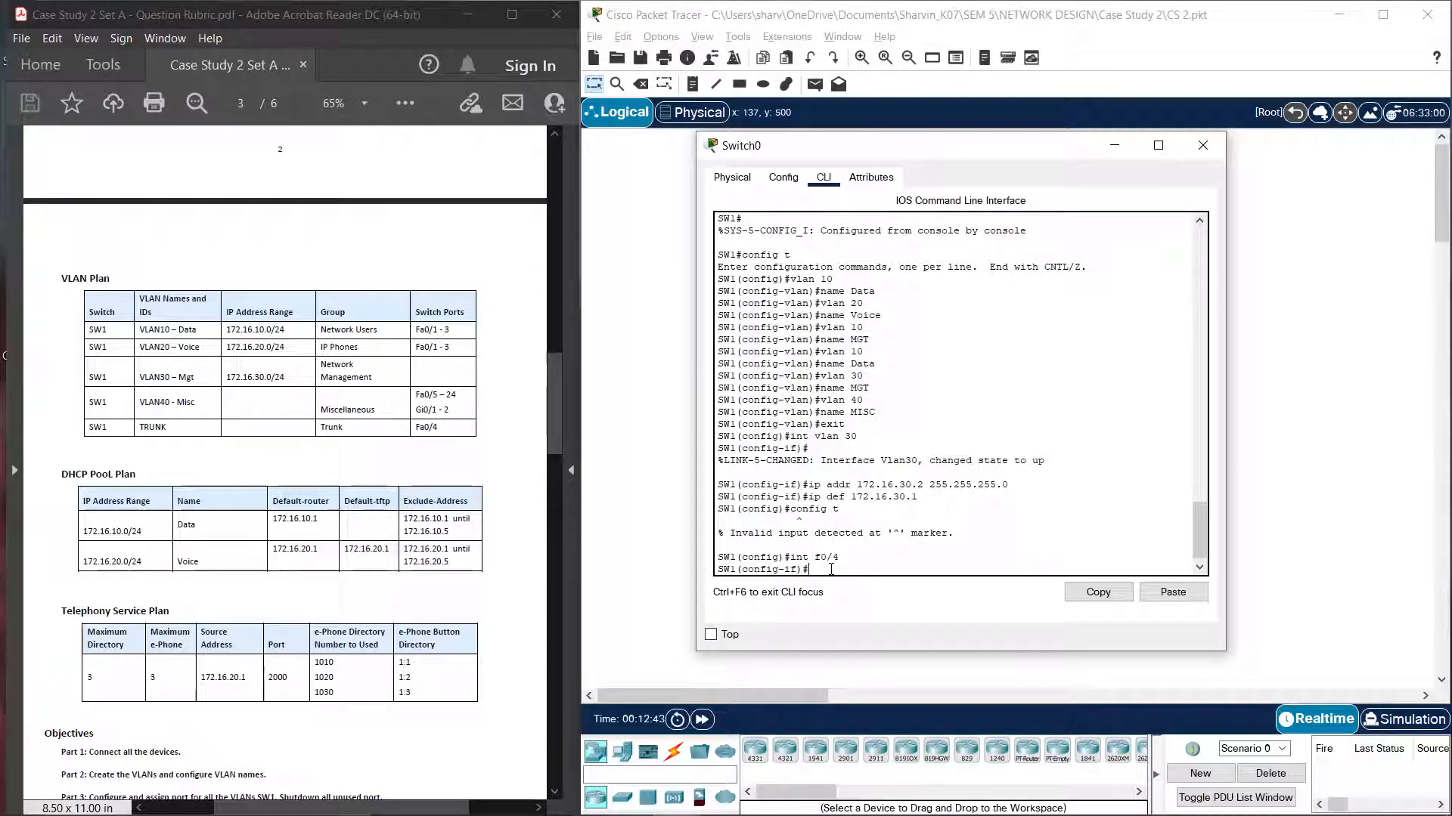
pyautogui.write('switchport')
pyautogui.write('mode trunk')
pyautogui.press('Return')
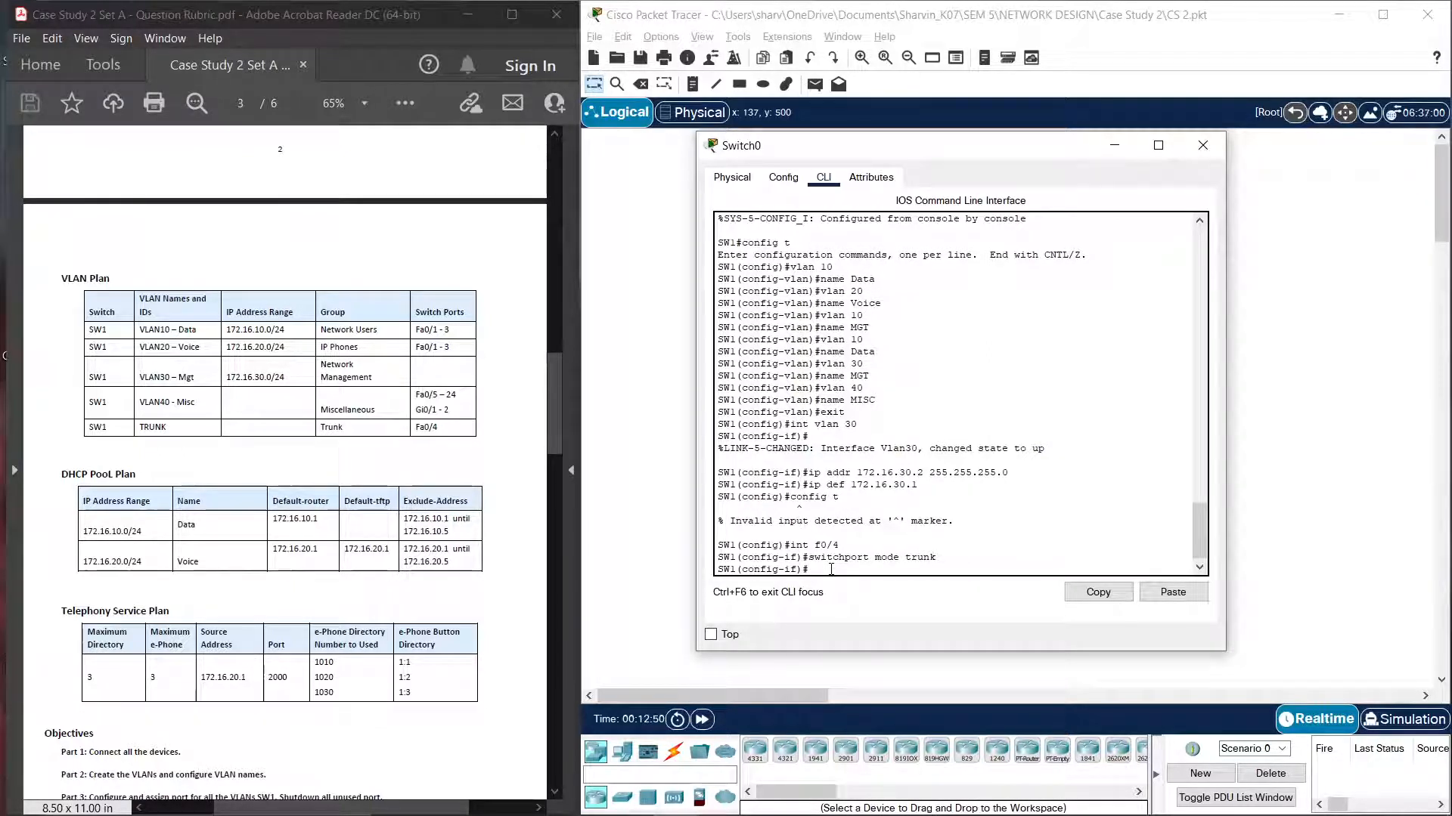
pyautogui.write('exit')
pyautogui.press('Return')
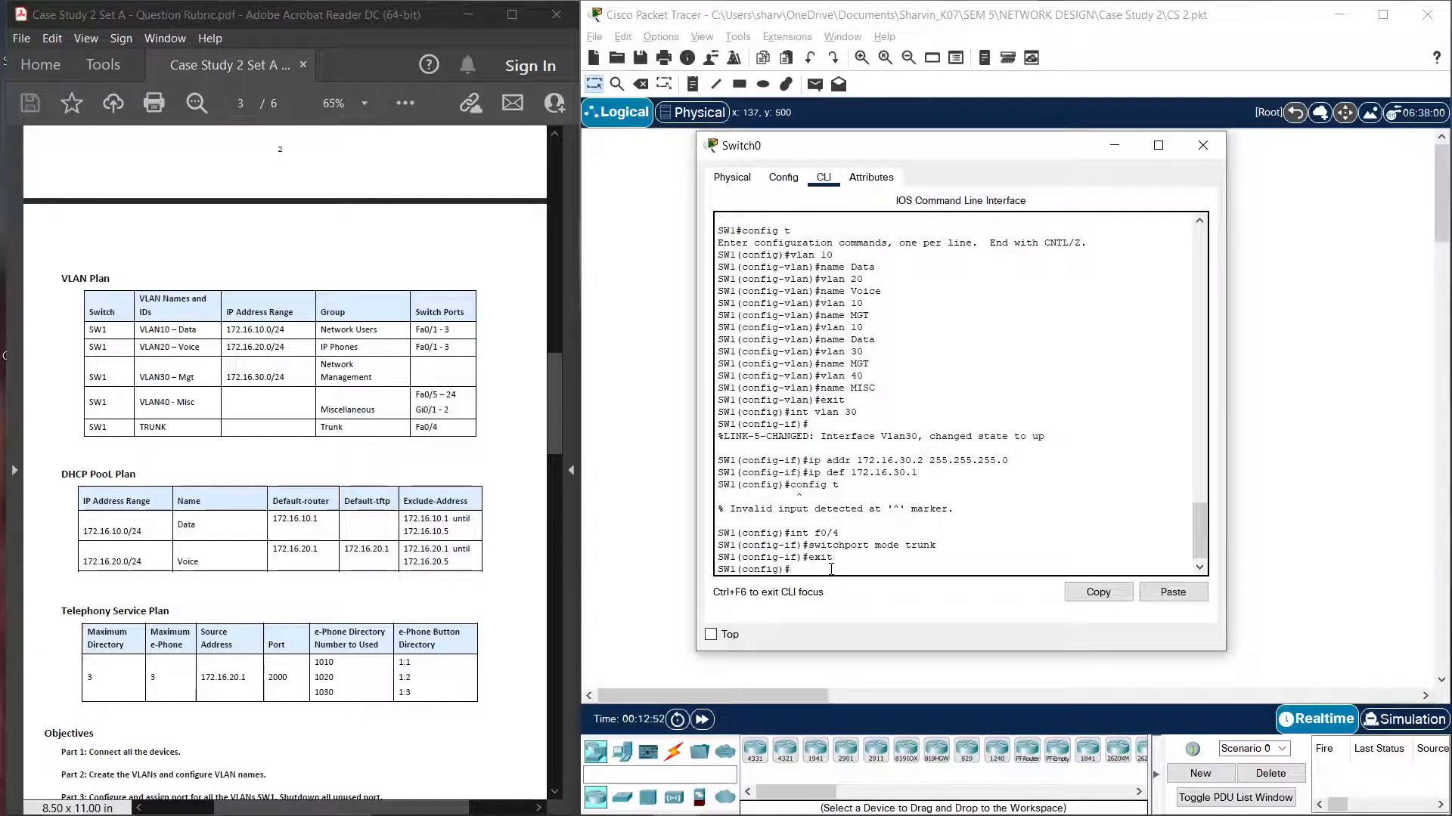
# Step: Set the interface range f0/1-3 on SW1 to access mode
pyautogui.write('int range f0/1-3')
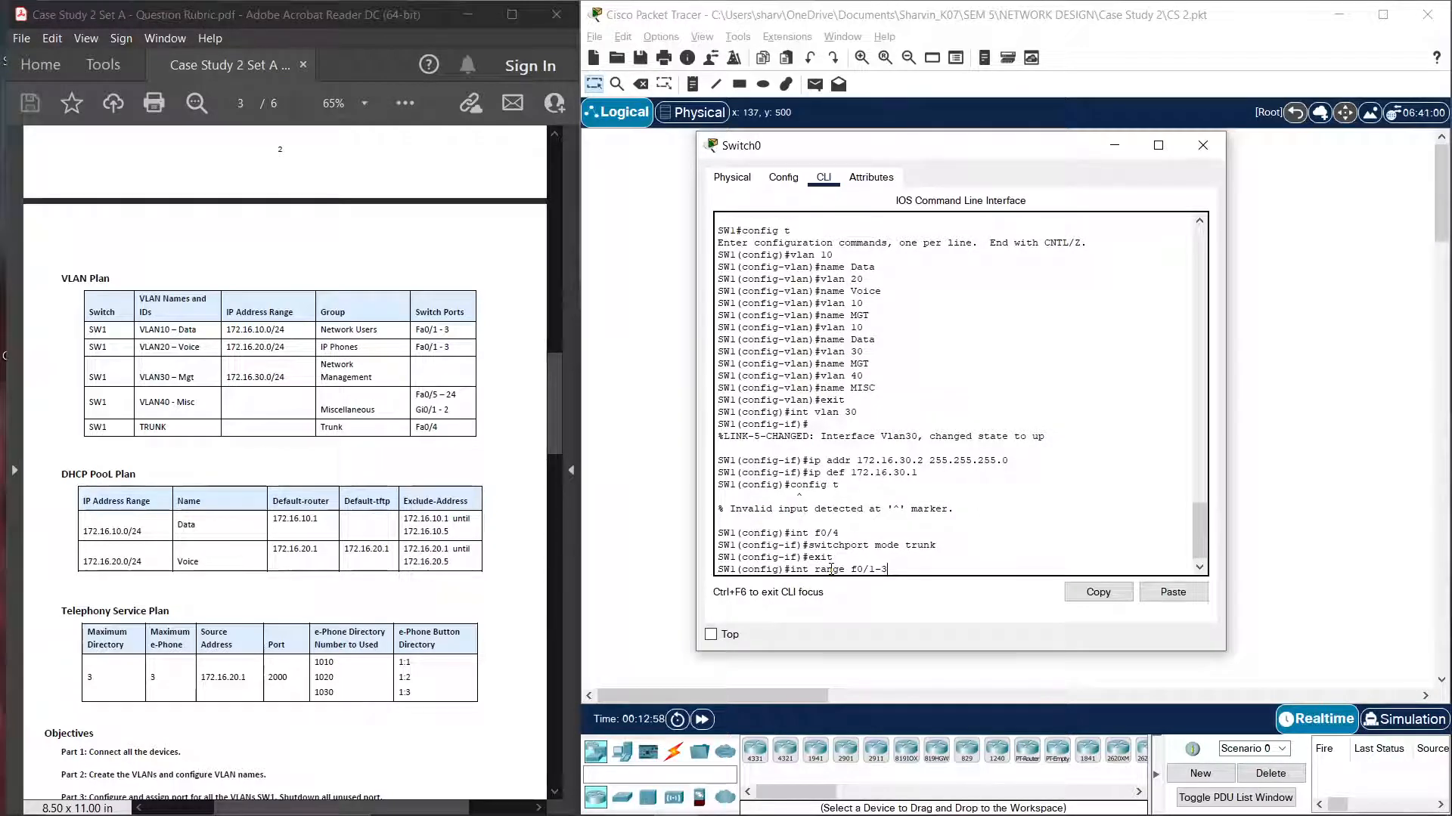
pyautogui.press('Return')
pyautogui.write('switch')
pyautogui.press('Tab')
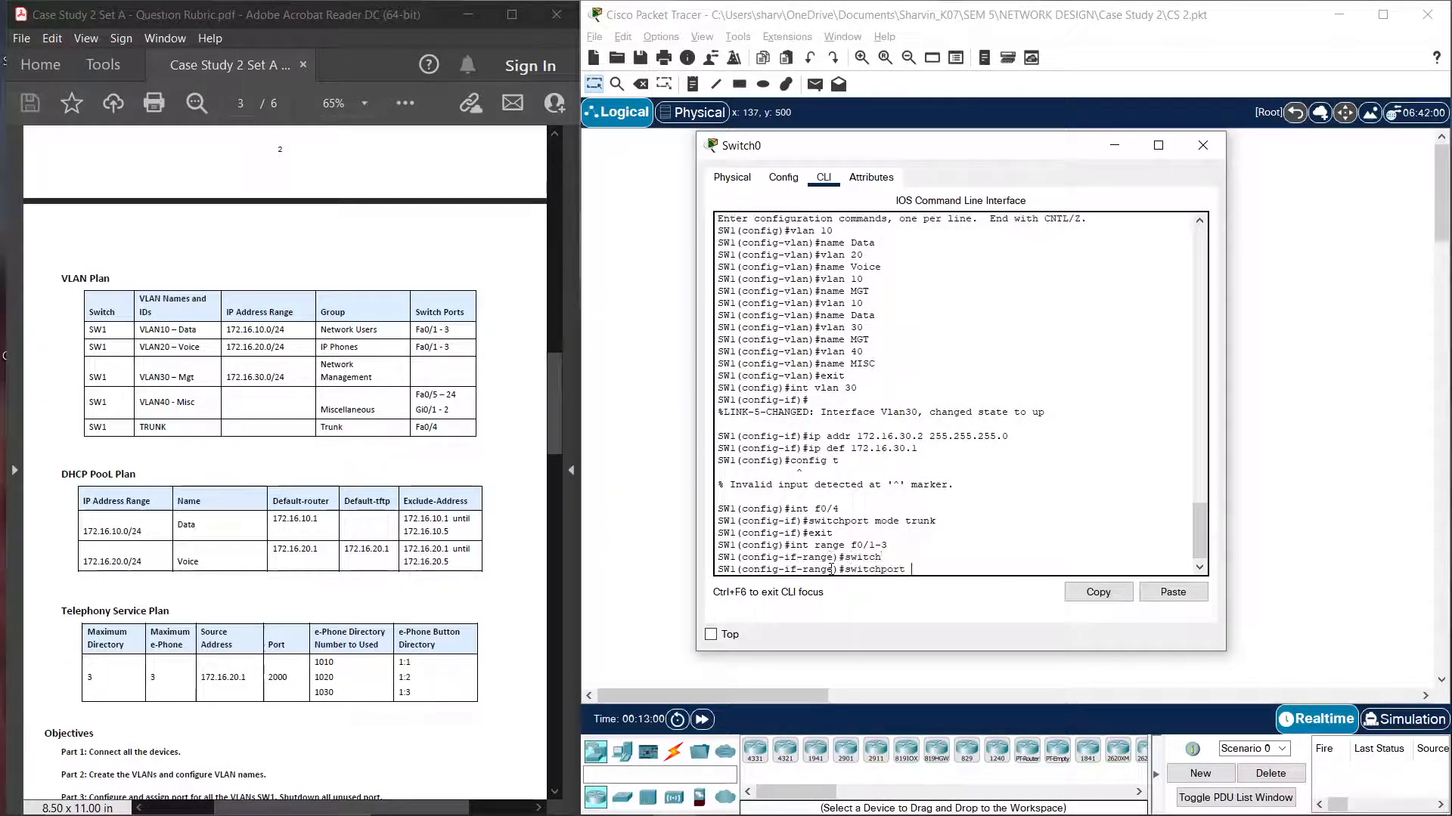
pyautogui.write('mode ac')
pyautogui.press('Tab')
pyautogui.press('Return')
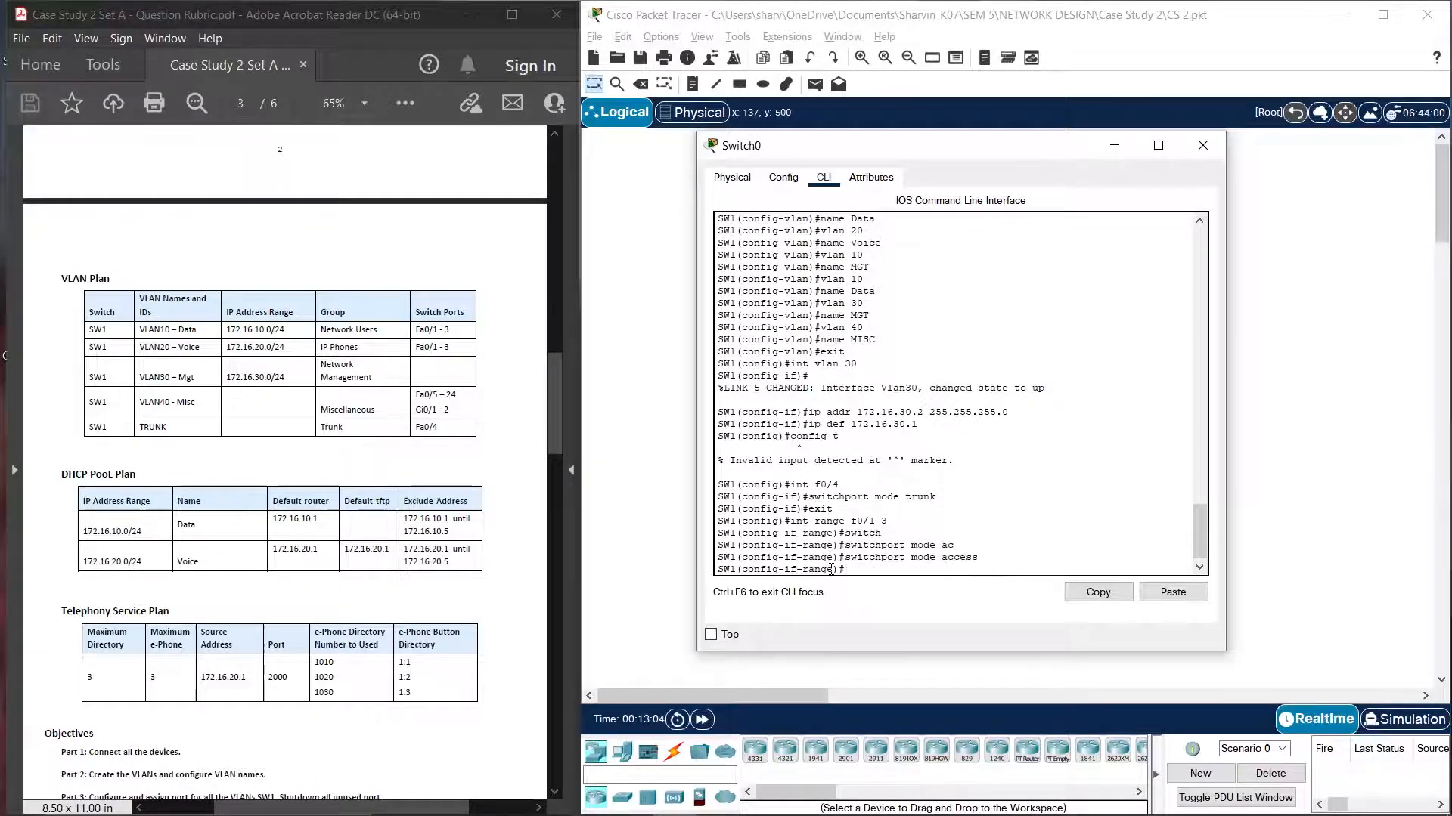
# Step: Assign access VLAN 10 to the interface range f0/1-3 on SW1
pyautogui.write('siwtch')
pyautogui.write('pr')
pyautogui.press('Tab')
pyautogui.press('BackSpace')
pyautogui.press('Tab')
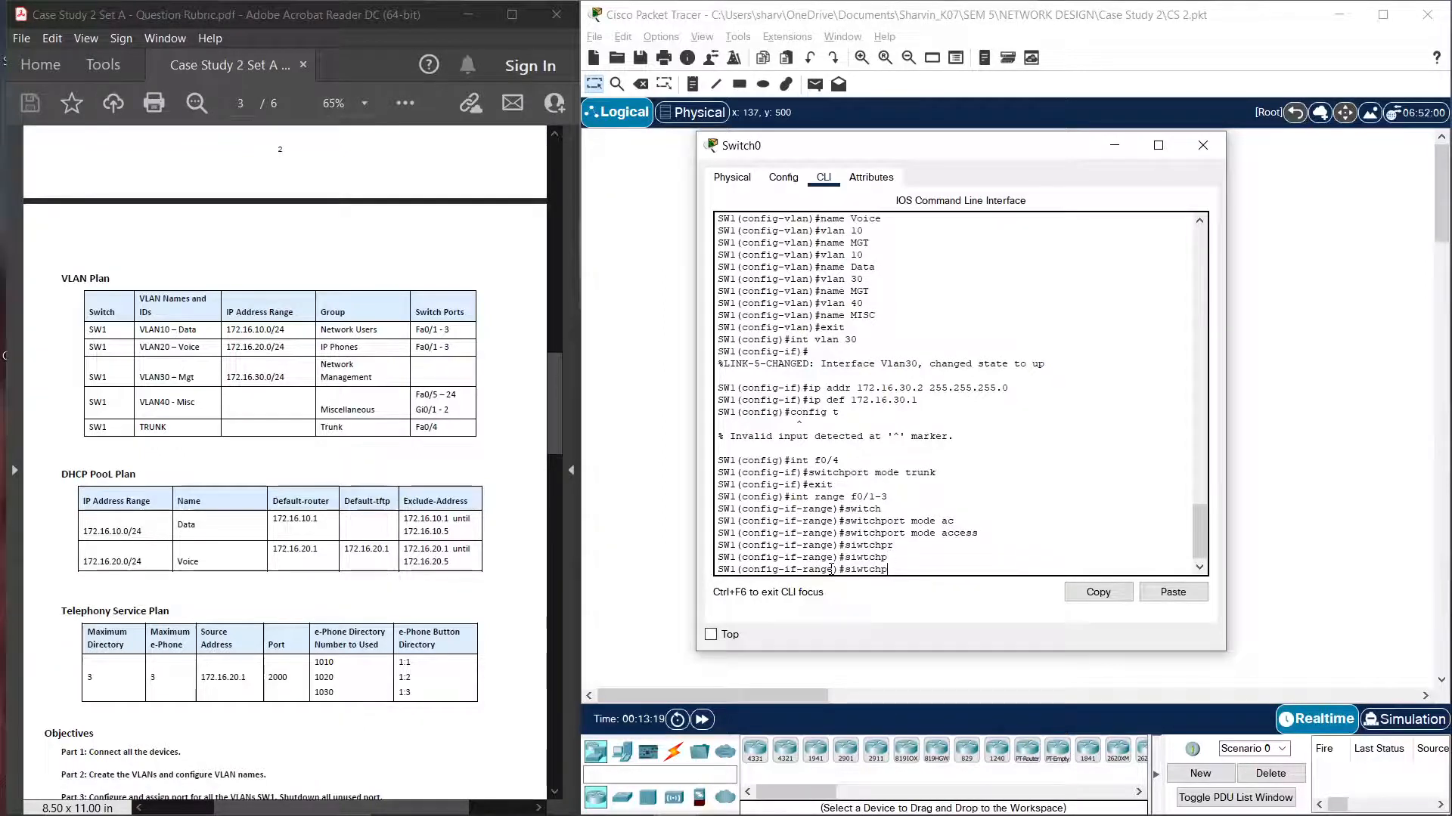
pyautogui.write('o')
pyautogui.press('Tab')
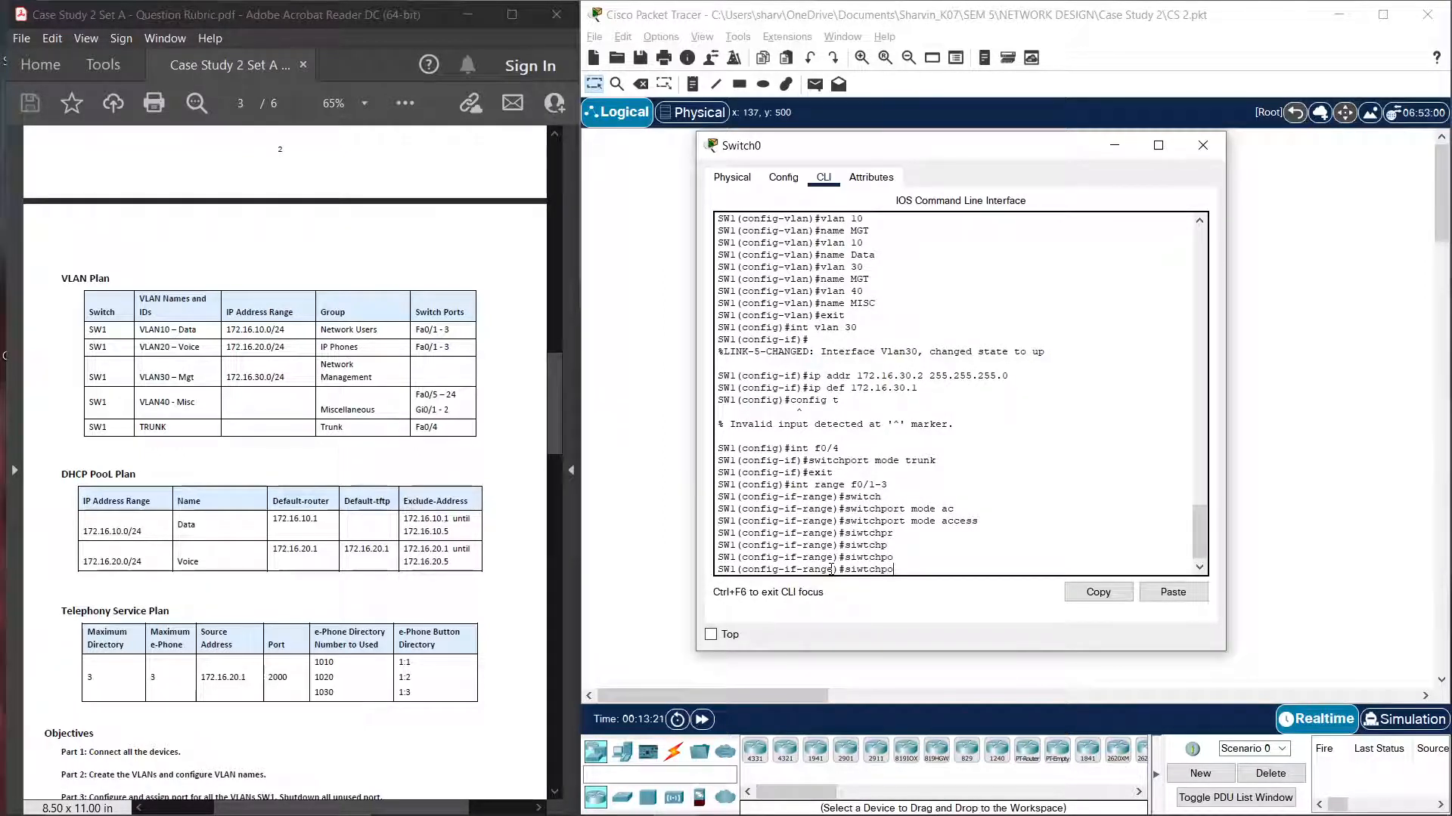
pyautogui.write('rt acce')
pyautogui.press('Tab')
pyautogui.write('s ')
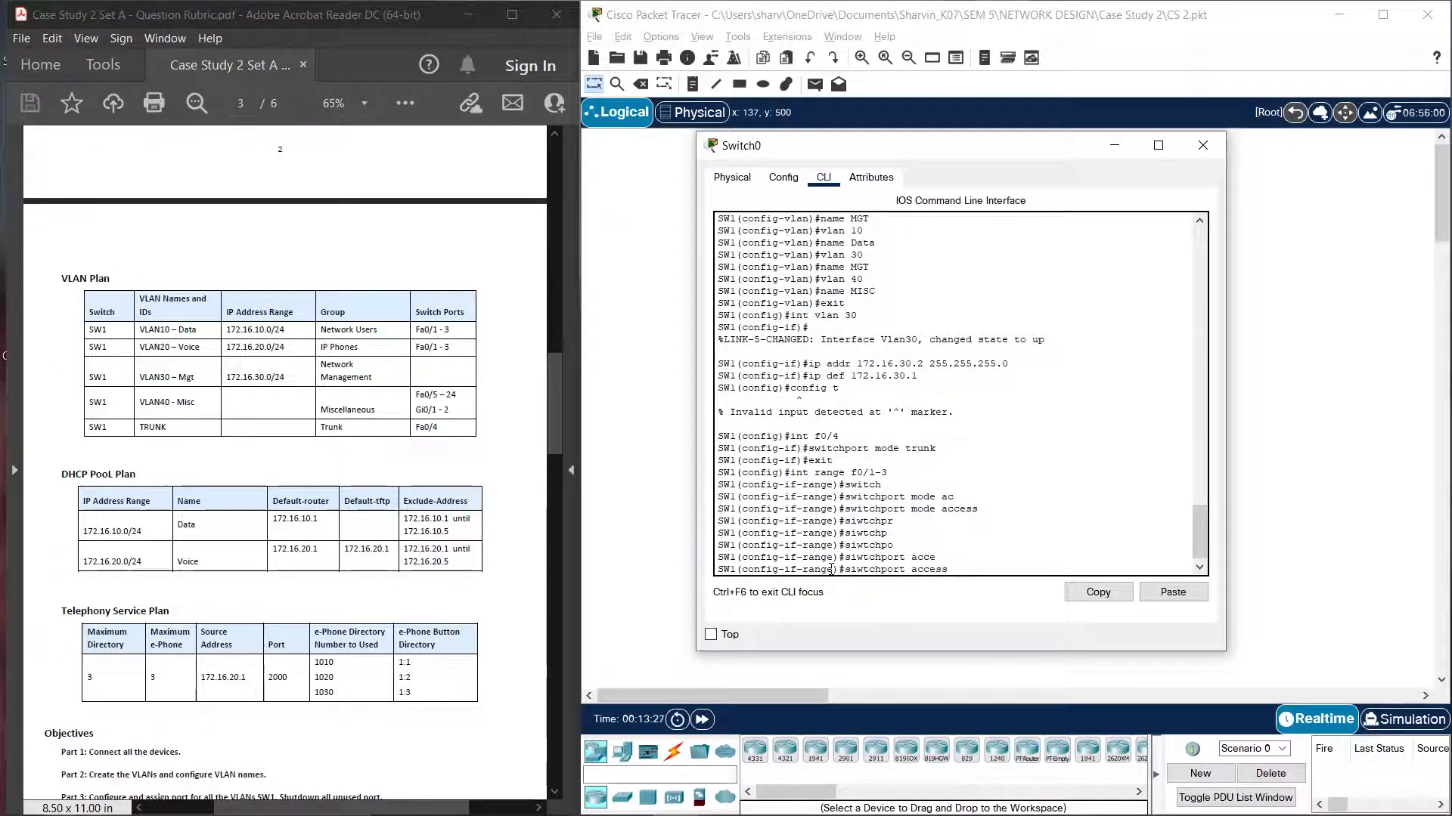
pyautogui.write('vlan 10')
pyautogui.press('Return')
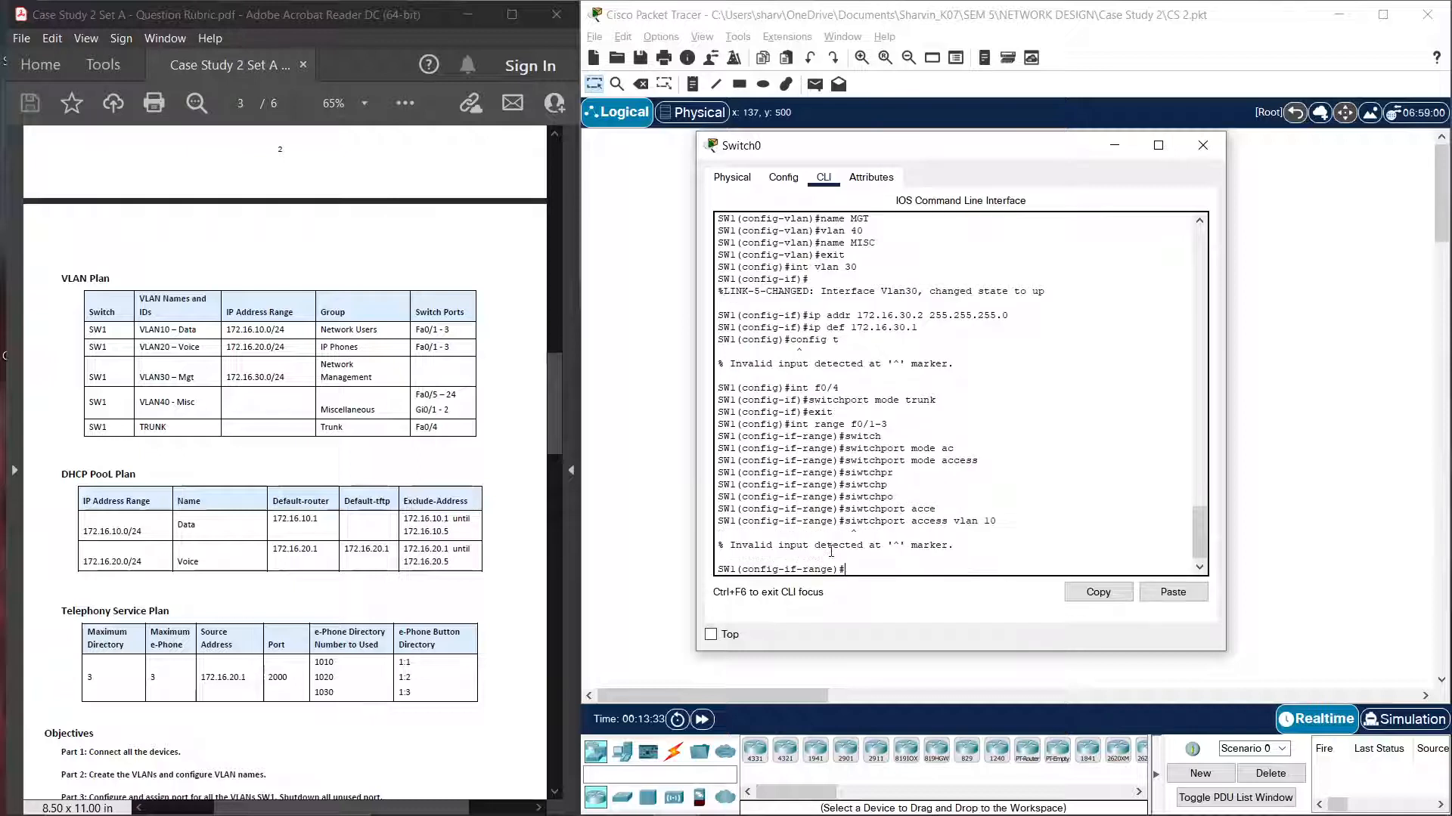
pyautogui.press('Up')
pyautogui.press('Left')
pyautogui.press('Left')
pyautogui.press('Left')
pyautogui.press('Left')
pyautogui.press('Left')
pyautogui.press('Left')
pyautogui.press('Left')
pyautogui.press('Left')
pyautogui.press('Left')
pyautogui.press('Left')
pyautogui.press('Left')
pyautogui.press('Left')
pyautogui.press('Left')
pyautogui.press('Left')
pyautogui.press('Left')
pyautogui.press('Left')
pyautogui.press('Left')
pyautogui.press('Left')
pyautogui.press('Left')
pyautogui.press('Left')
pyautogui.press('Left')
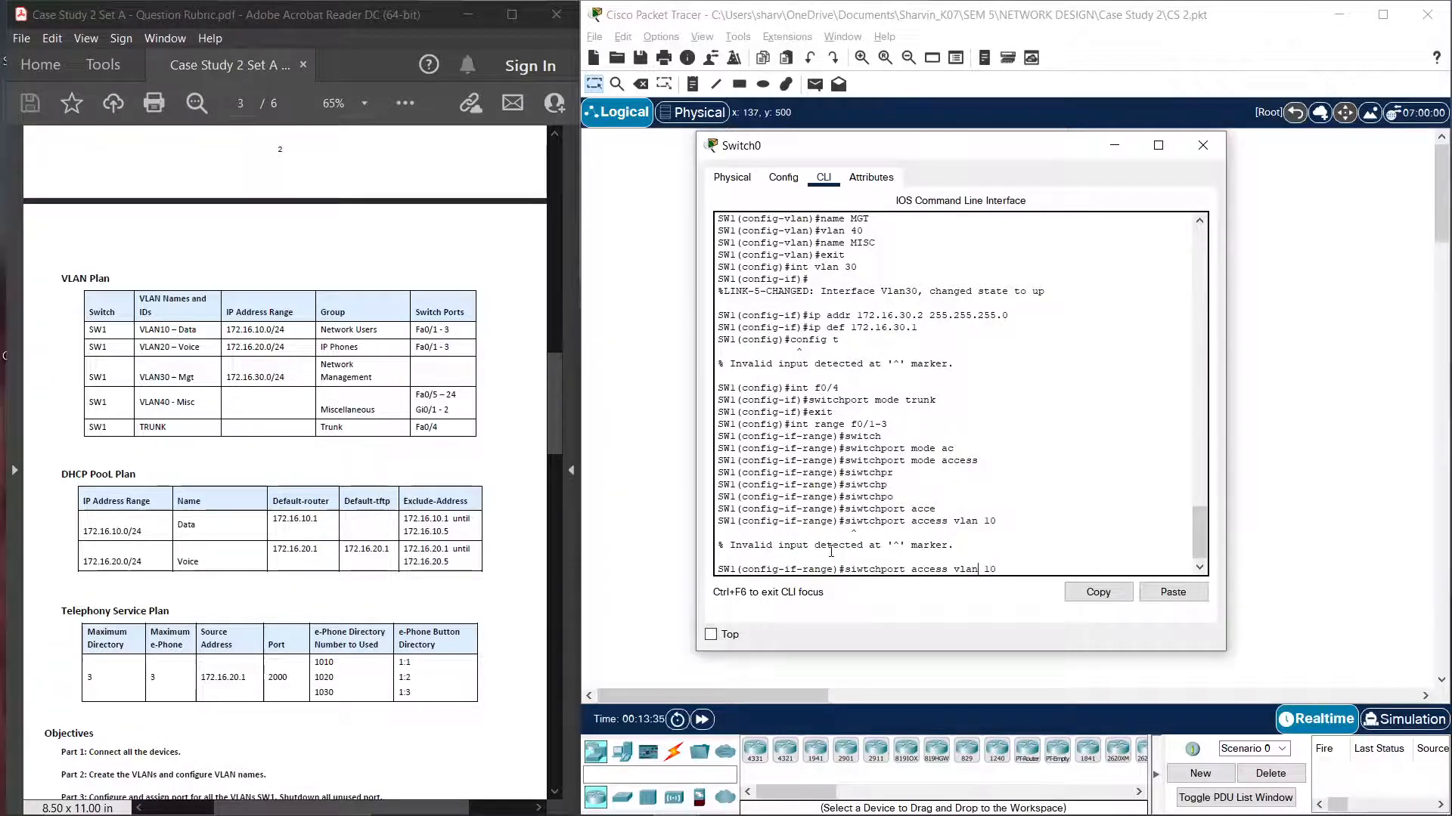
pyautogui.press('BackSpace')
pyautogui.press('BackSpace')
pyautogui.press('BackSpace')
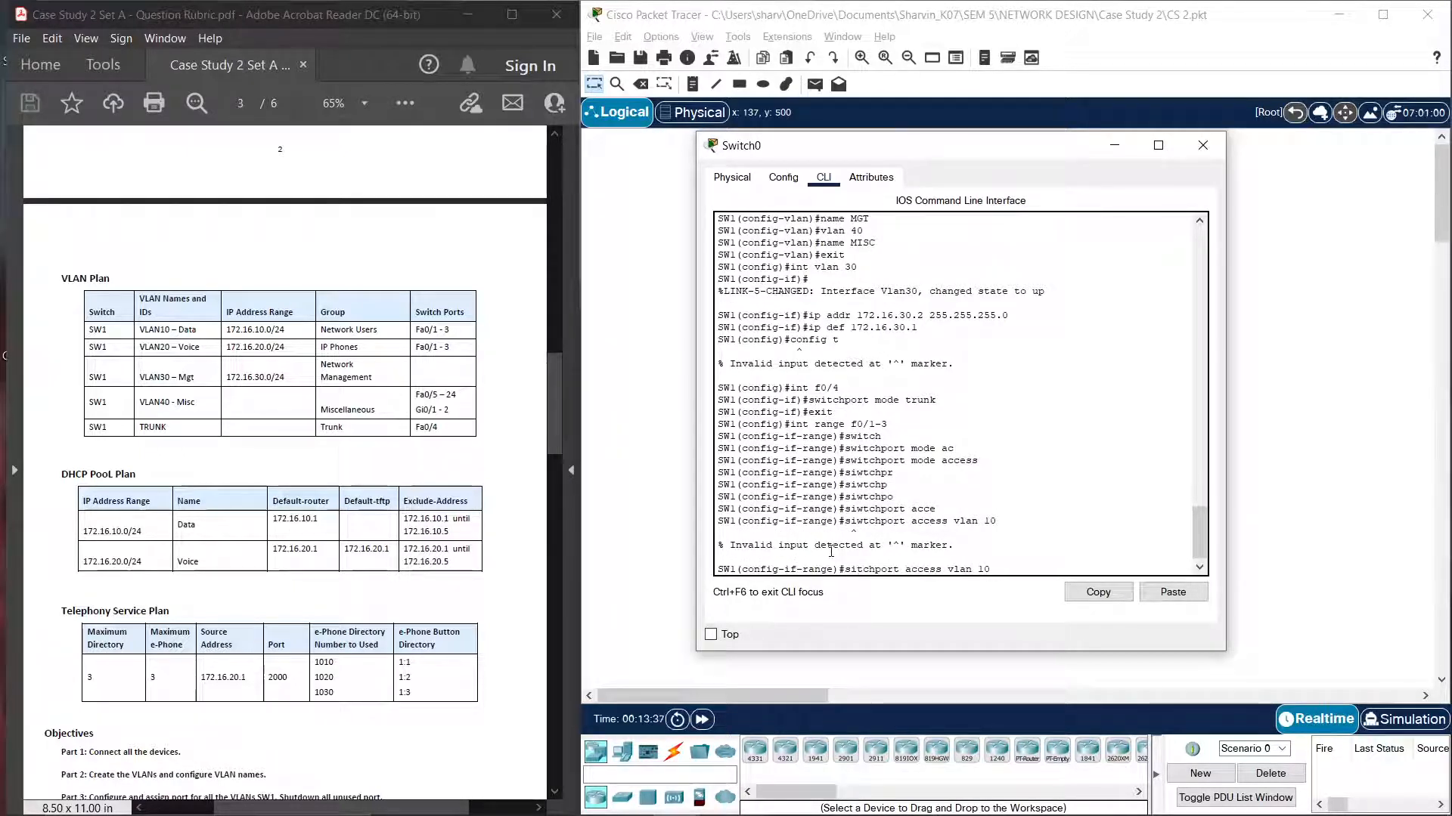
pyautogui.write('swi')
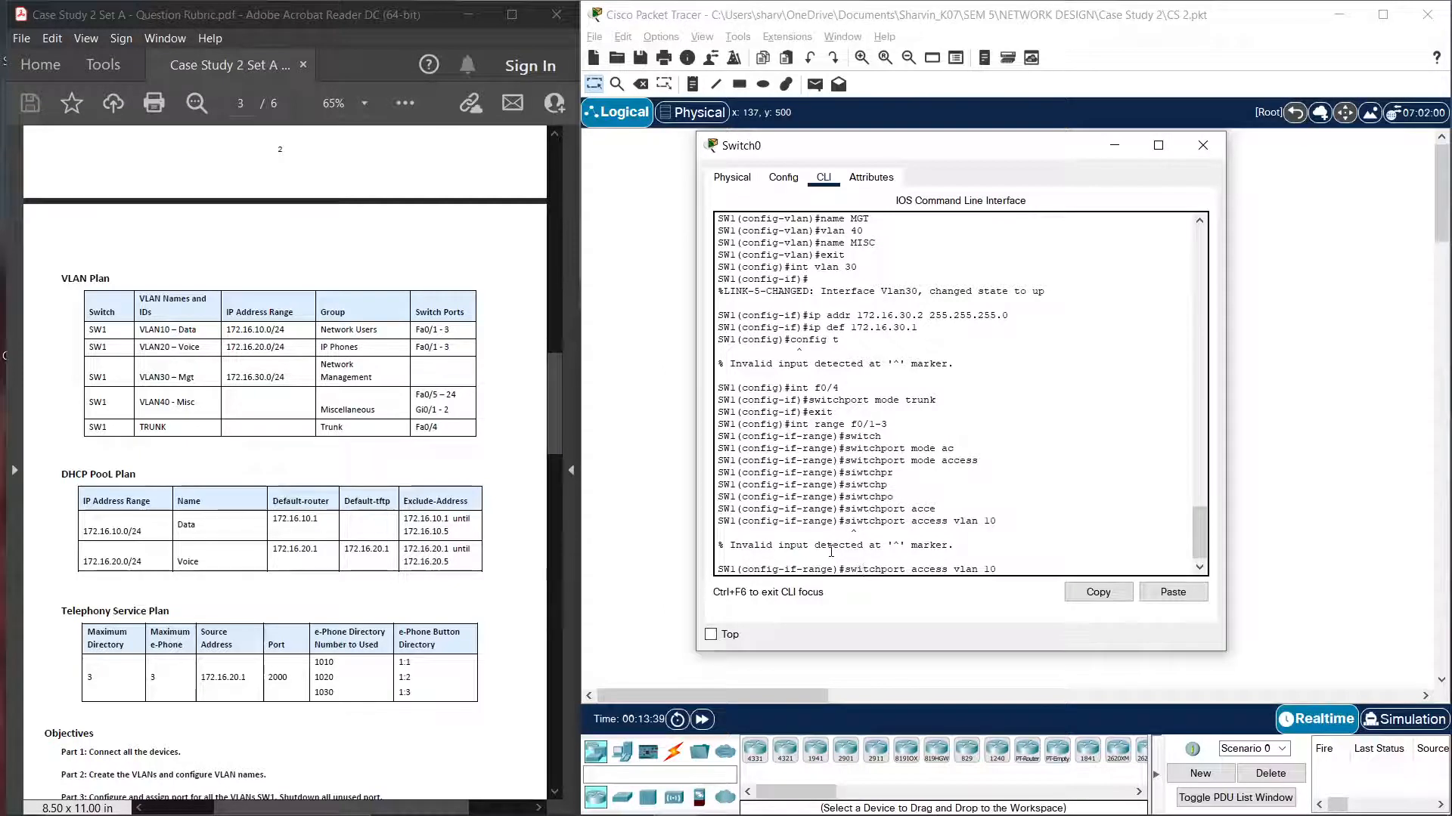
pyautogui.press('Return')
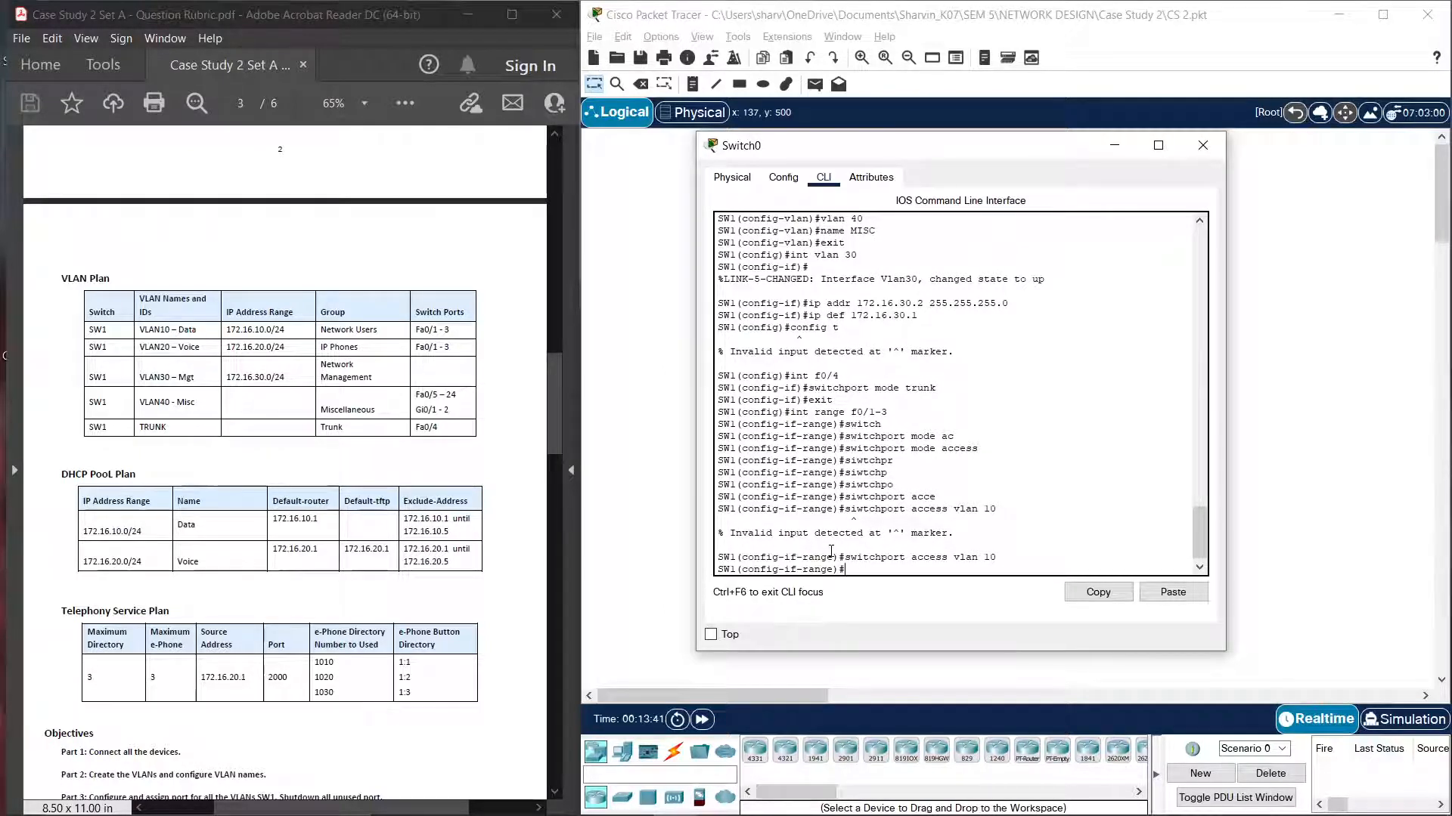
# Step: Set voice VLAN 20 on the interface range f0/1-3 of SW1
pyautogui.write('sw')
pyautogui.press('Tab')
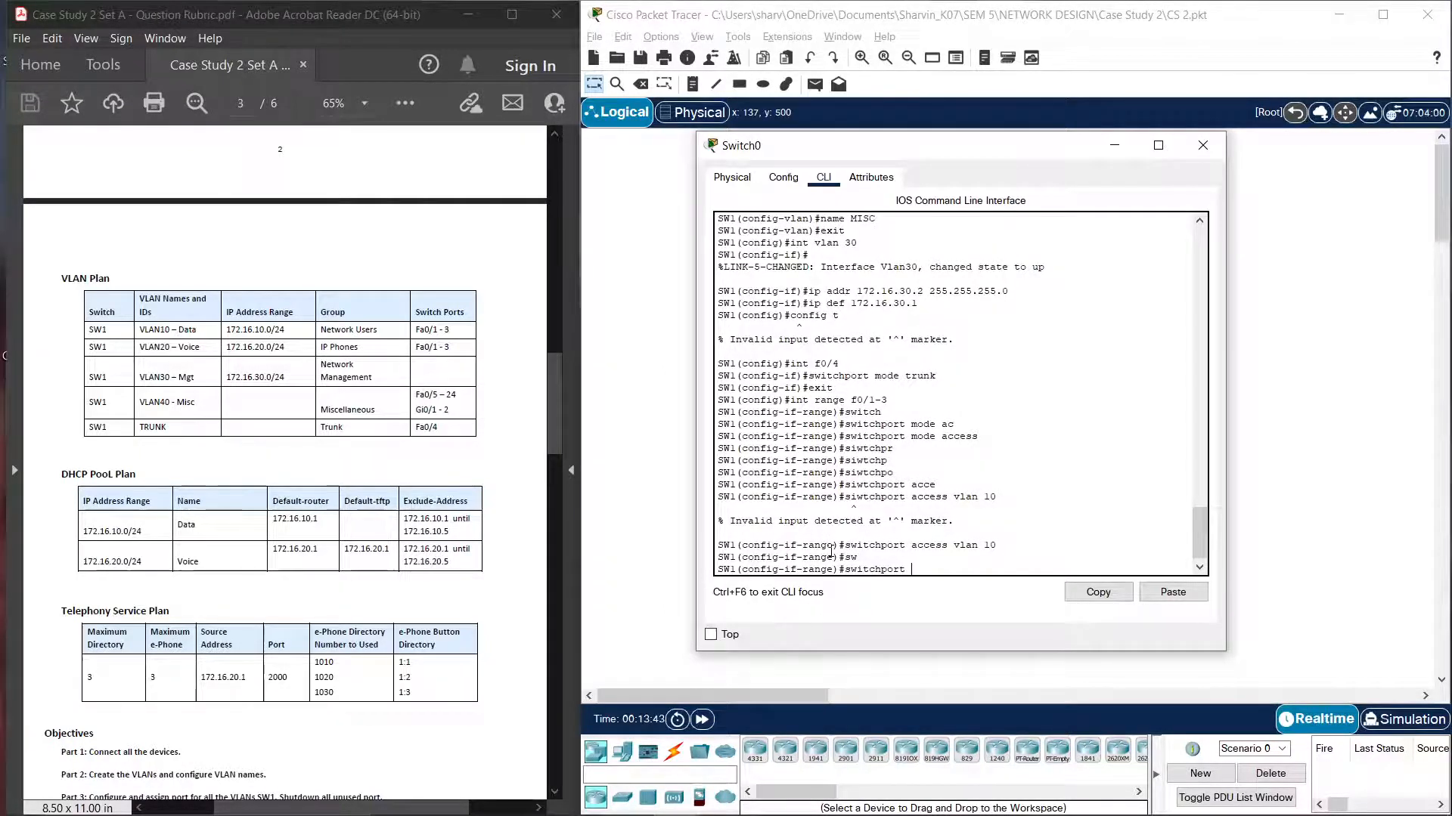
pyautogui.write('voice vlan 20')
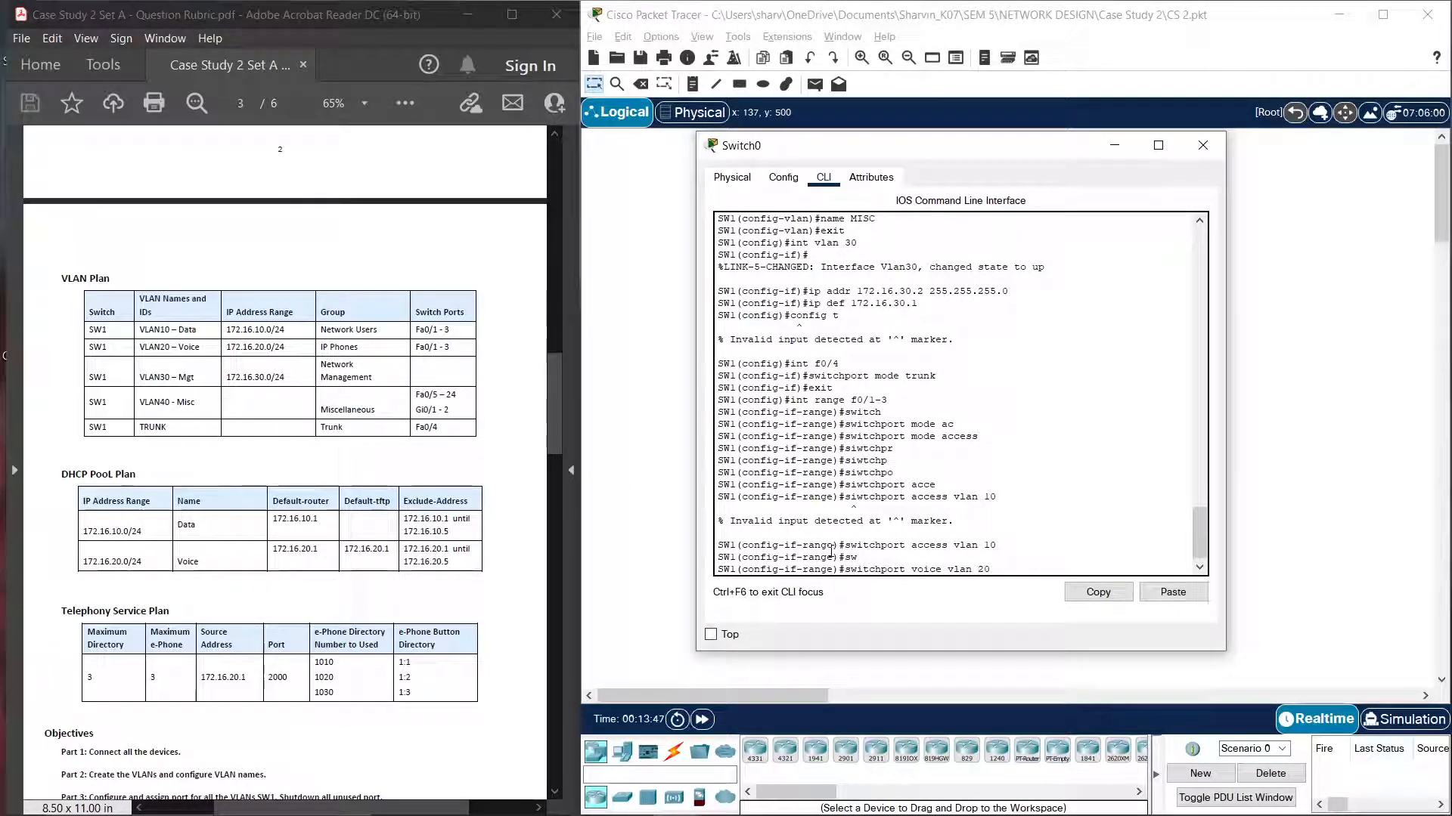
pyautogui.press('Return')
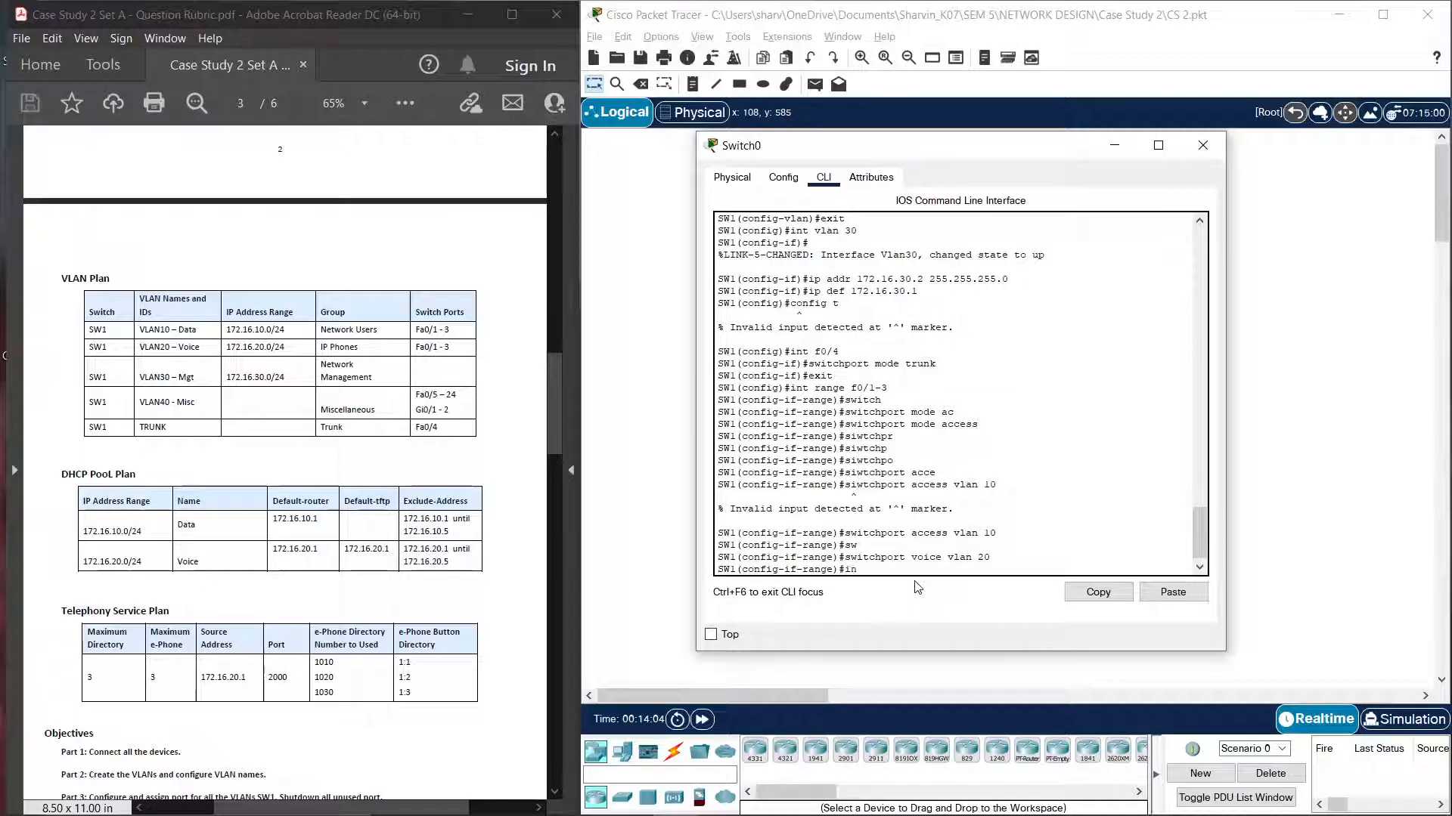
# Step: Set the interface range f0/5-24, g0/1-2 on SW1 to access mode
pyautogui.write('int')
pyautogui.write('wran')
pyautogui.press('BackSpace')
pyautogui.press('BackSpace')
pyautogui.press('BackSpace')
pyautogui.press('BackSpace')
pyautogui.write('range f0/5-24, g0/1-2')
pyautogui.press('Return')
pyautogui.write('s')
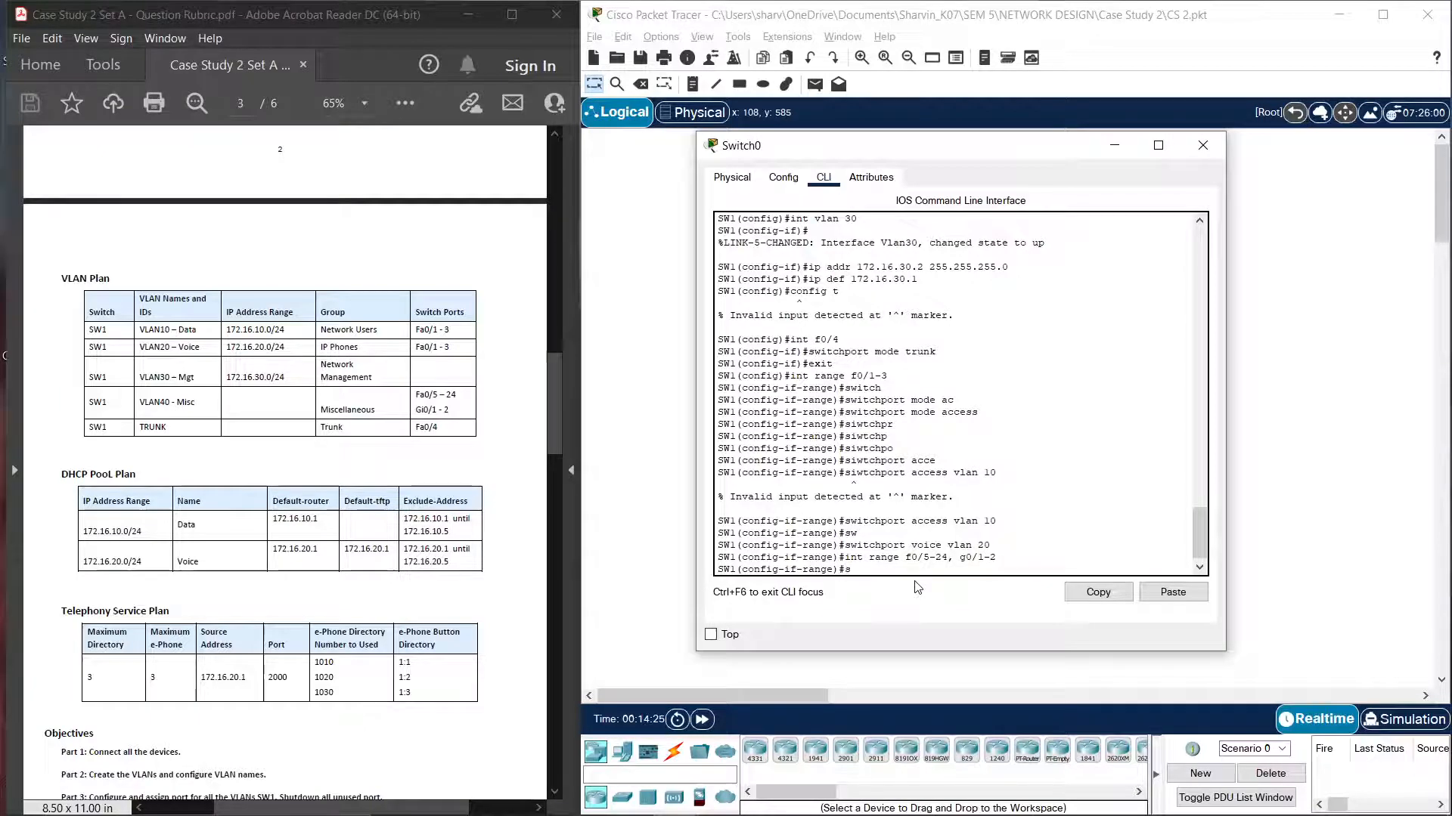
pyautogui.write('witchport m')
pyautogui.press('BackSpace')
pyautogui.press('Tab')
pyautogui.write('mode')
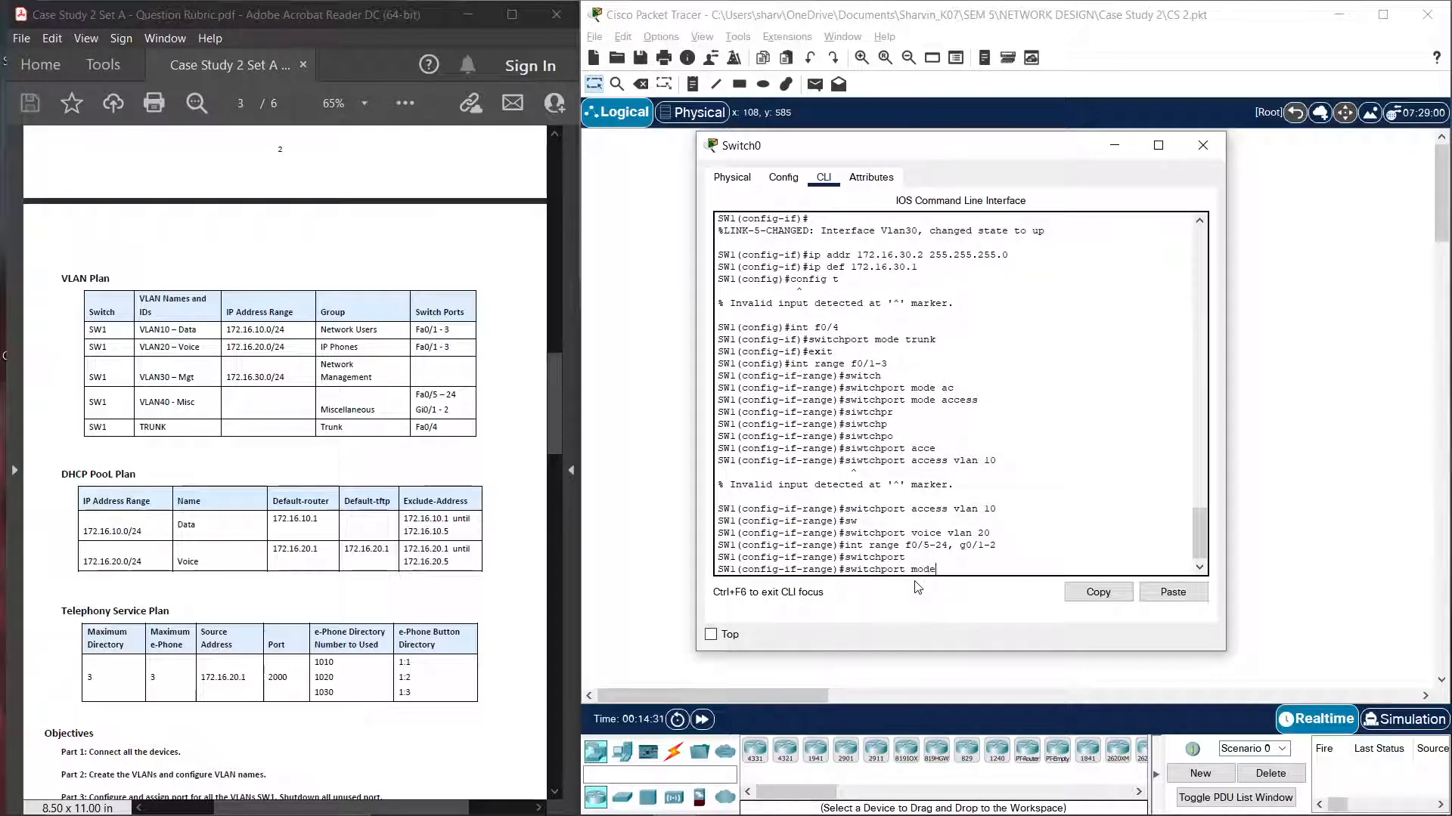
pyautogui.write(' access')
pyautogui.press('Return')
# Step: Assign access VLAN 40 to the interface range f0/5-24, g0/1-2 on SW1
pyautogui.press('Up')
pyautogui.press('Up')
pyautogui.press('Up')
pyautogui.press('Up')
pyautogui.press('Up')
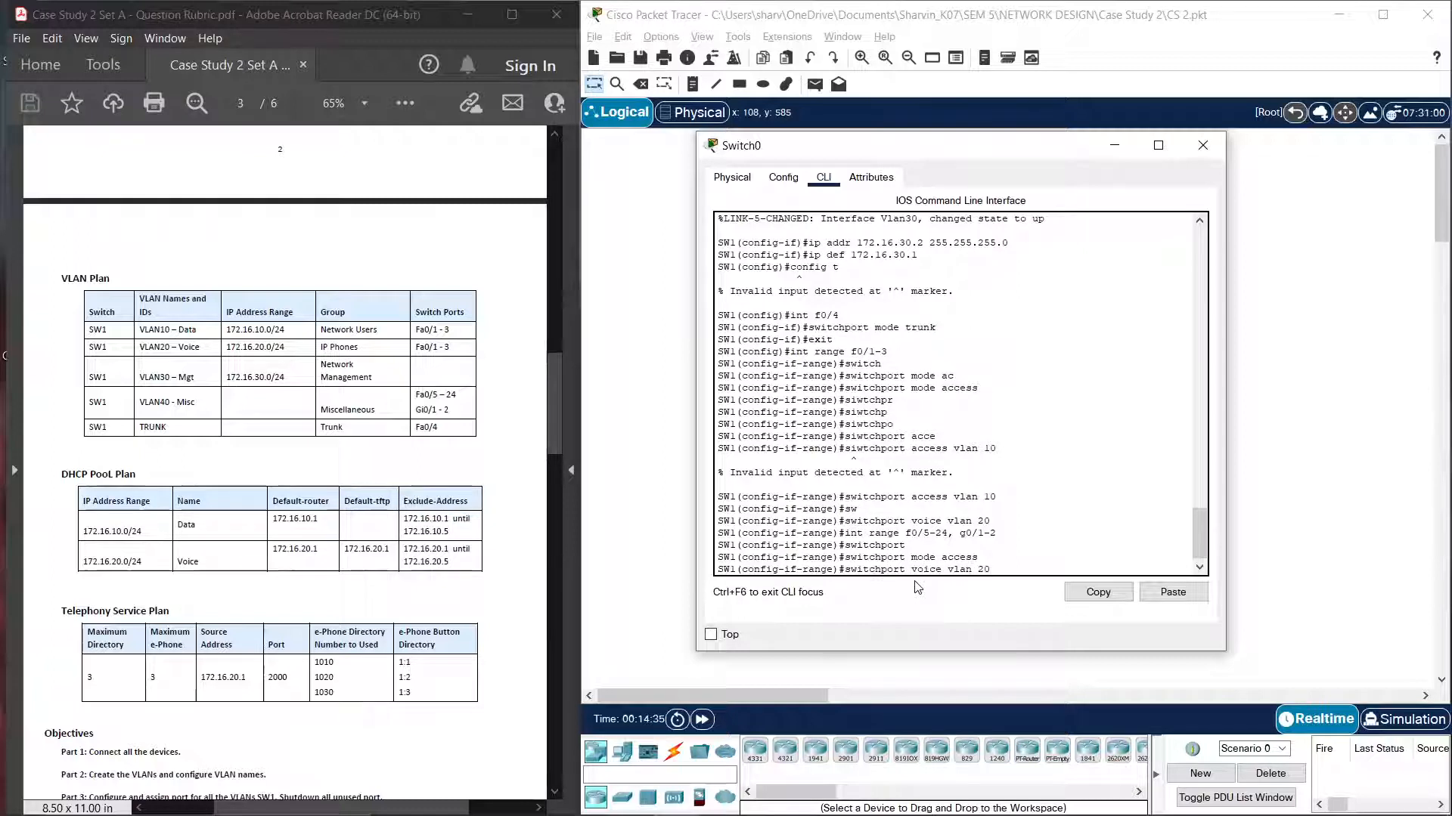
pyautogui.press('BackSpace')
pyautogui.press('BackSpace')
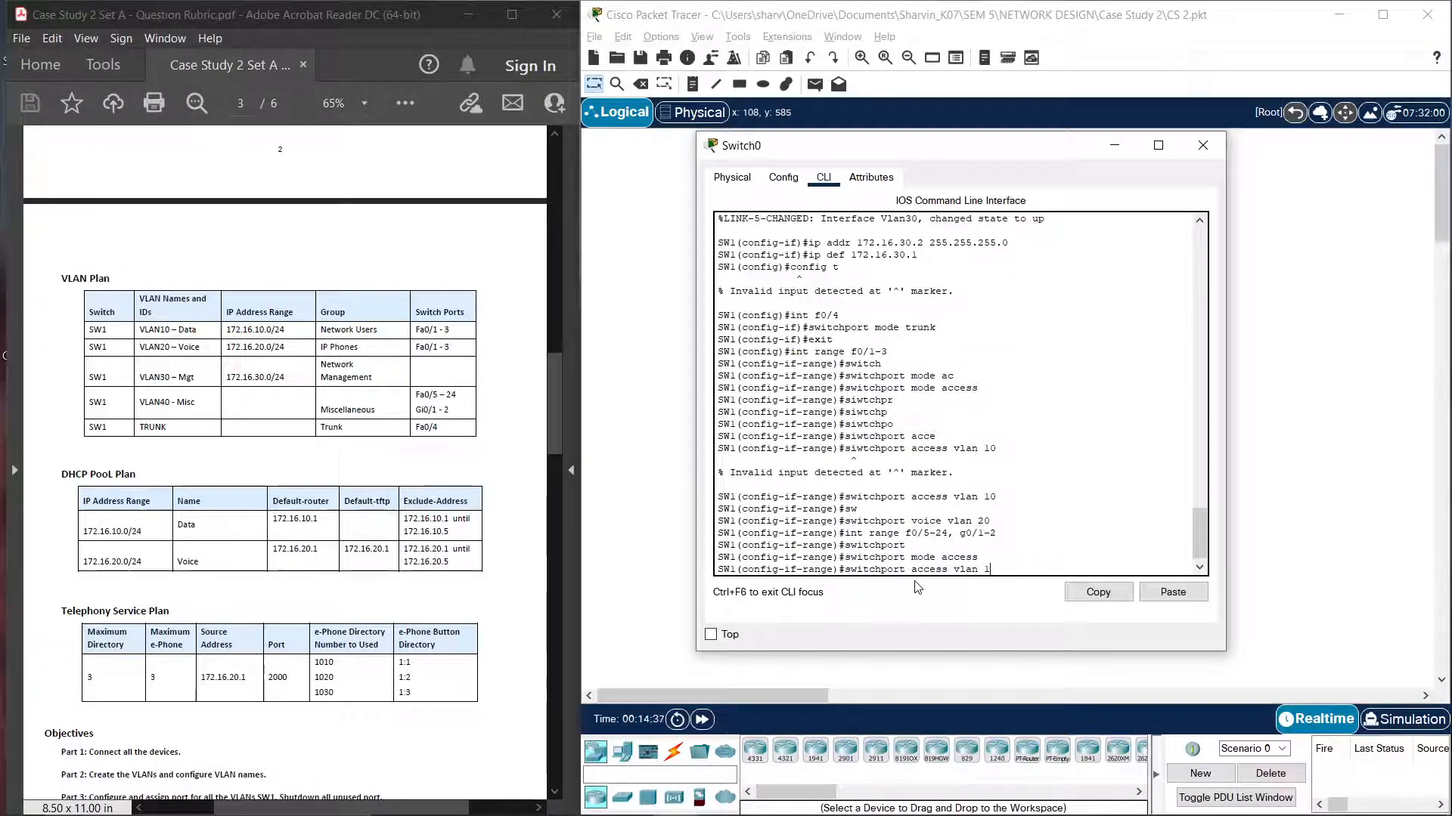
pyautogui.write('40')
pyautogui.press('Return')
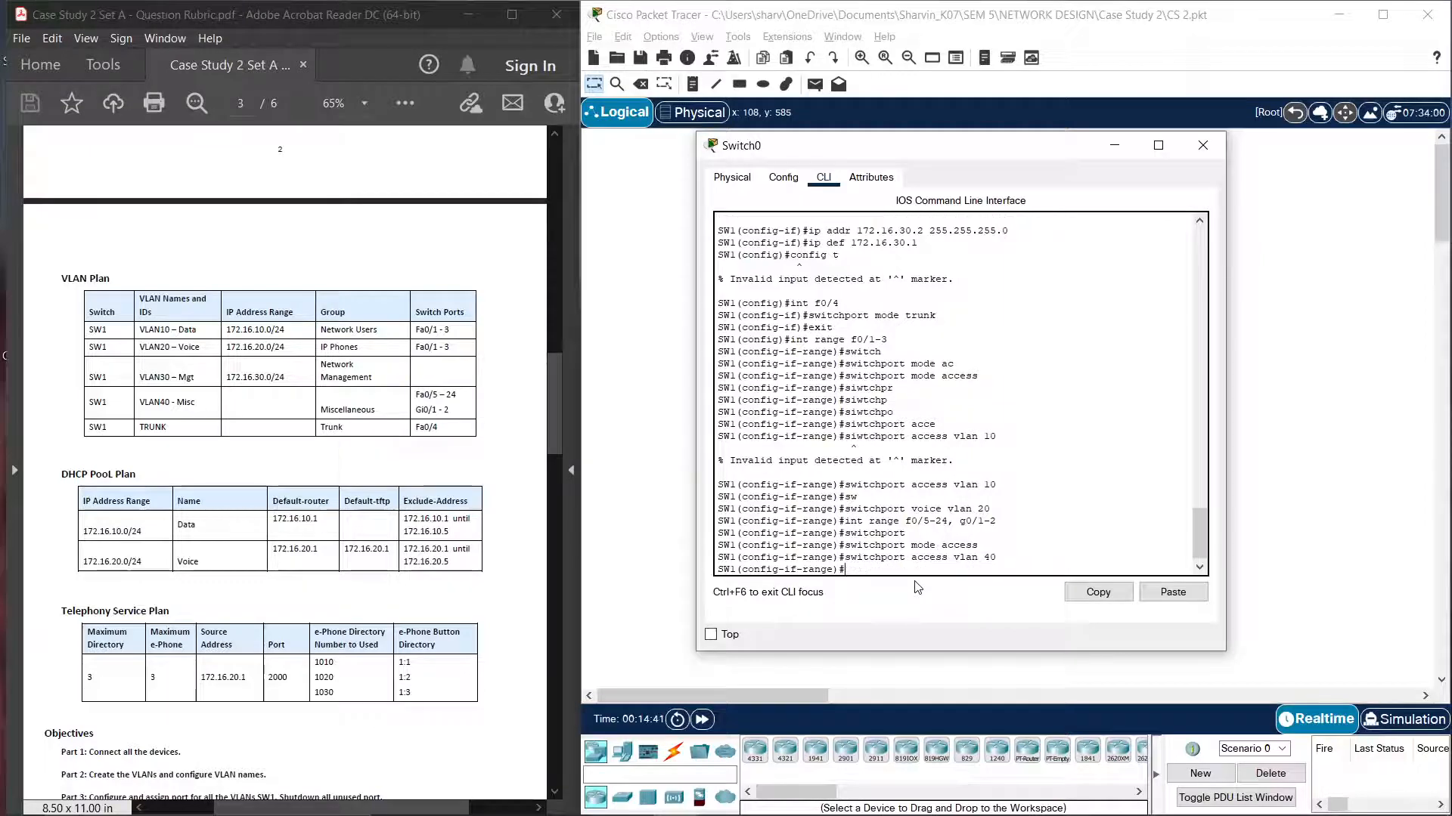
# Step: Shut down the unused interface range f0/5-24, g0/1-2 on SW1
pyautogui.write('shut')
pyautogui.press('Return')
pyautogui.press('Return')
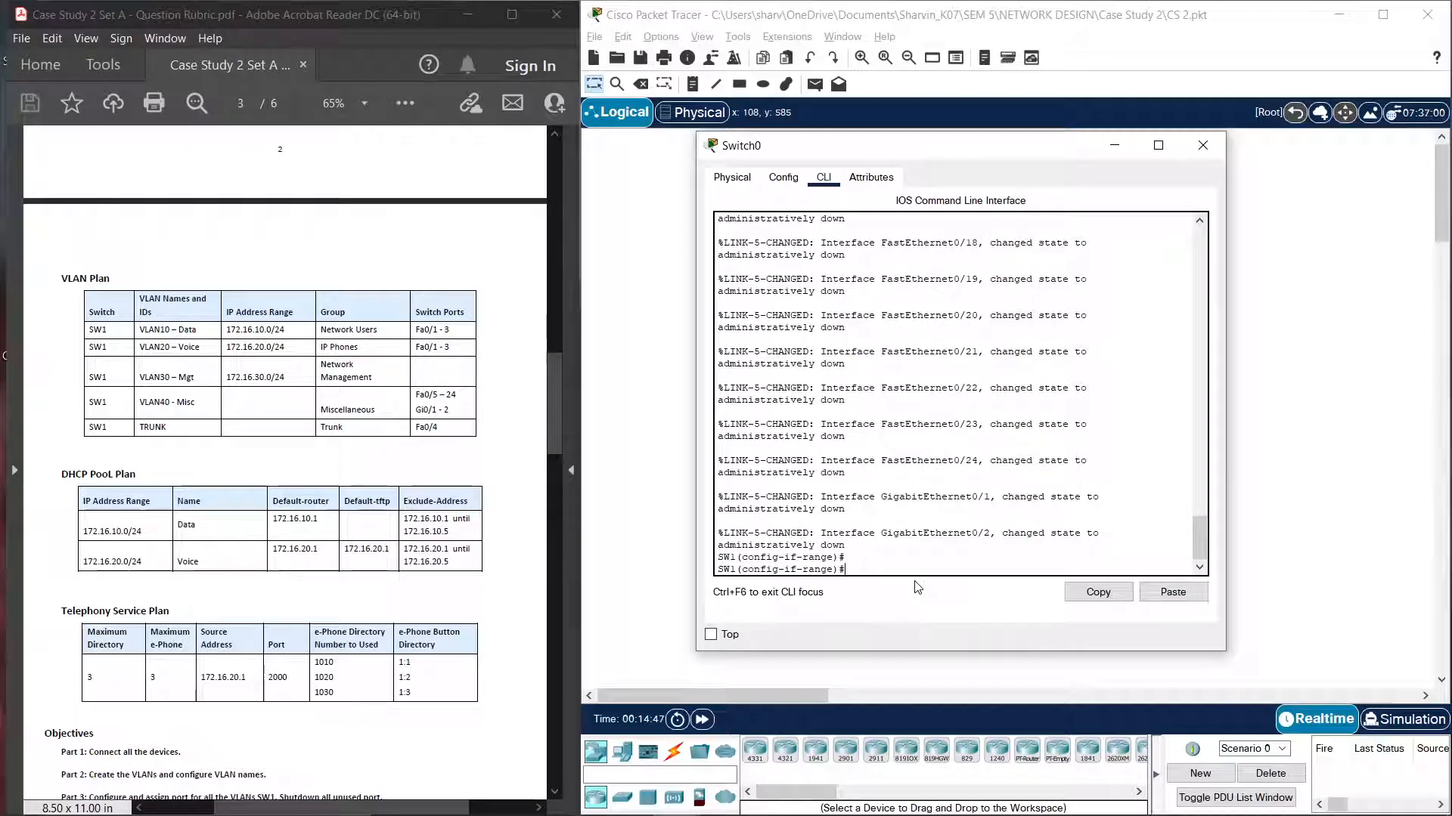
# Step: Leave configuration mode on SW1 and save its running configuration to the startup configuration
pyautogui.scroll(-5, 295, 567)
pyautogui.scroll(-5, 293, 563)
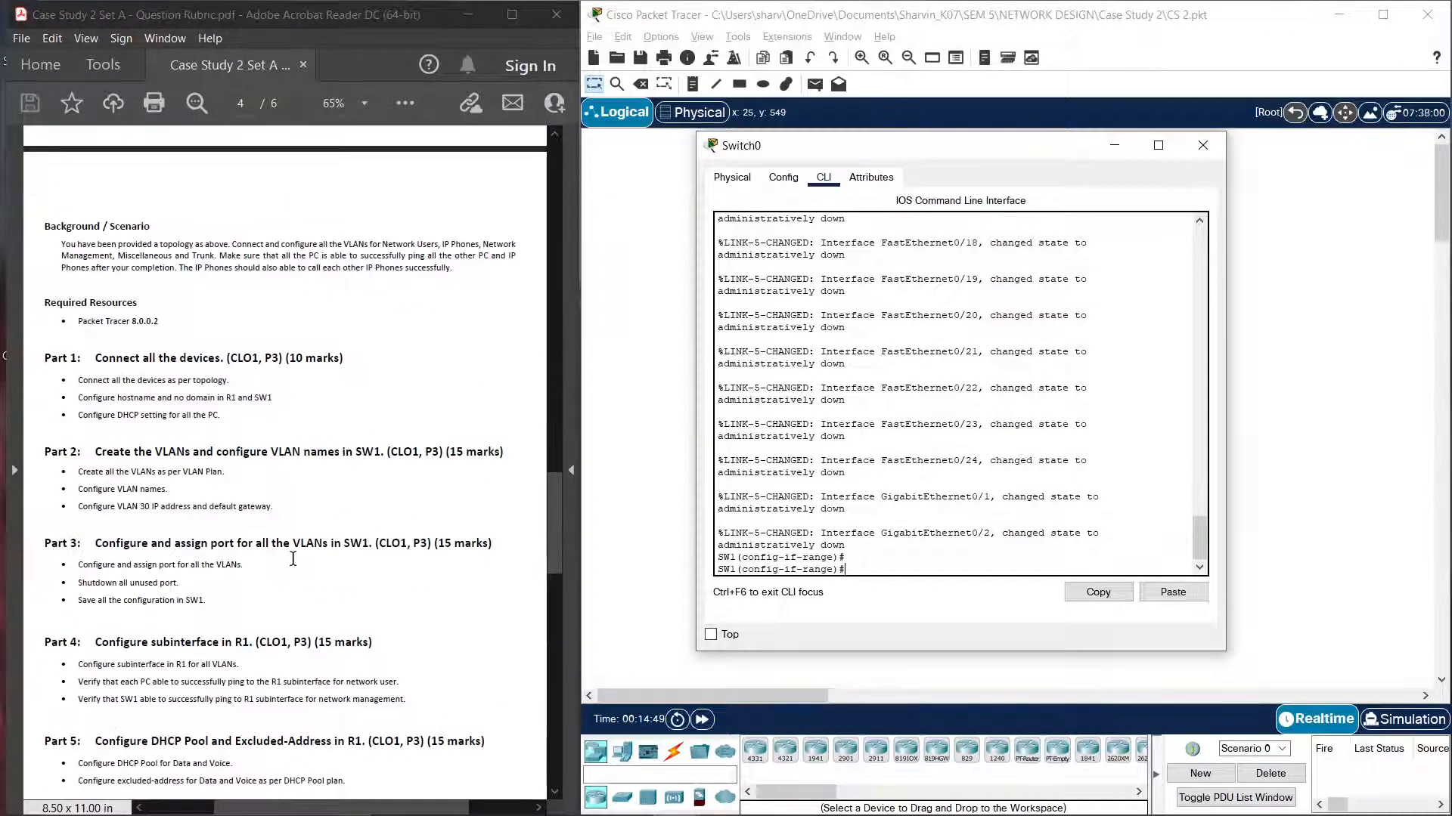
pyautogui.write('end')
pyautogui.press('Return')
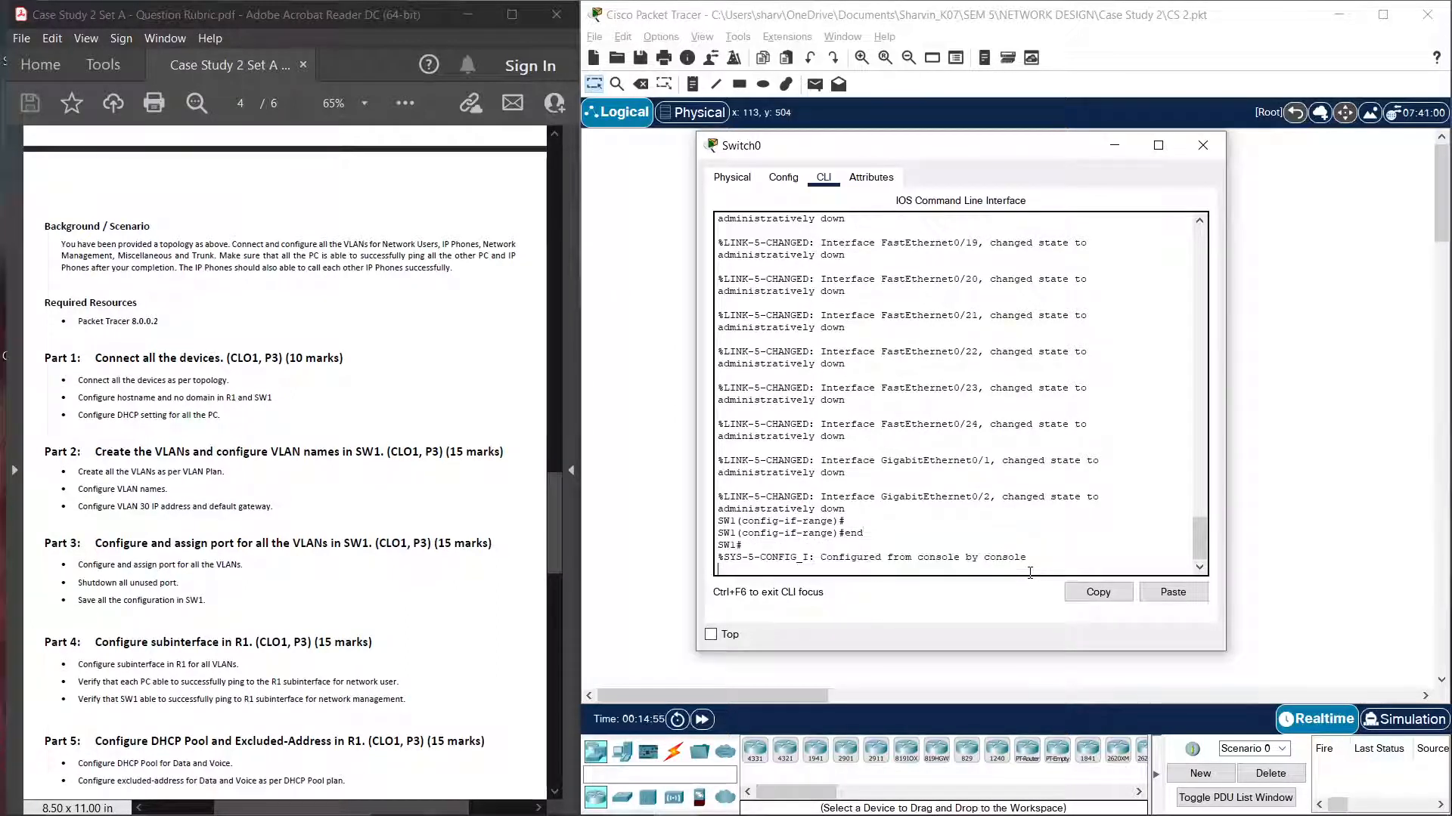
pyautogui.write('copy run star')
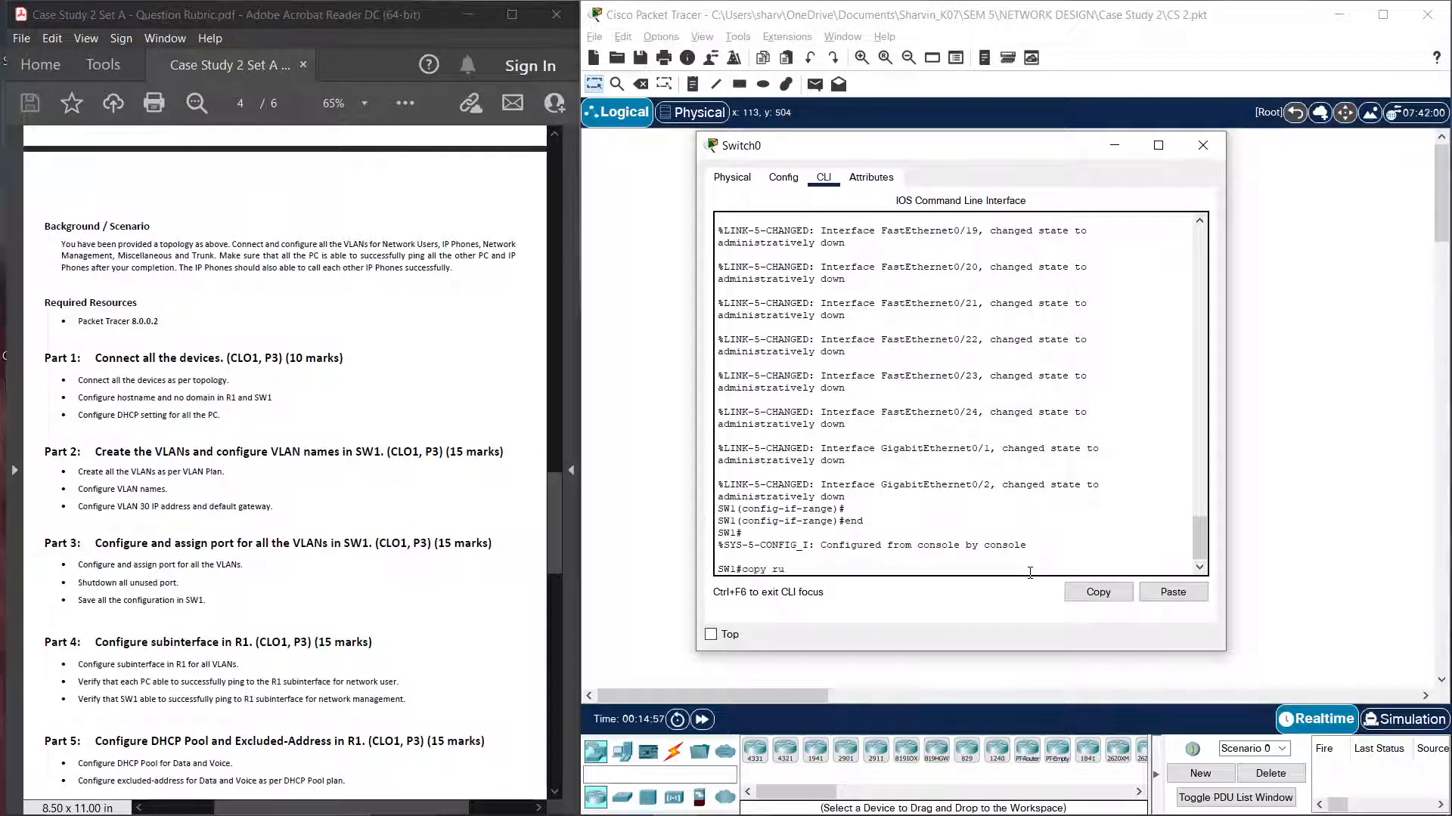
pyautogui.press('Return')
pyautogui.press('Return')
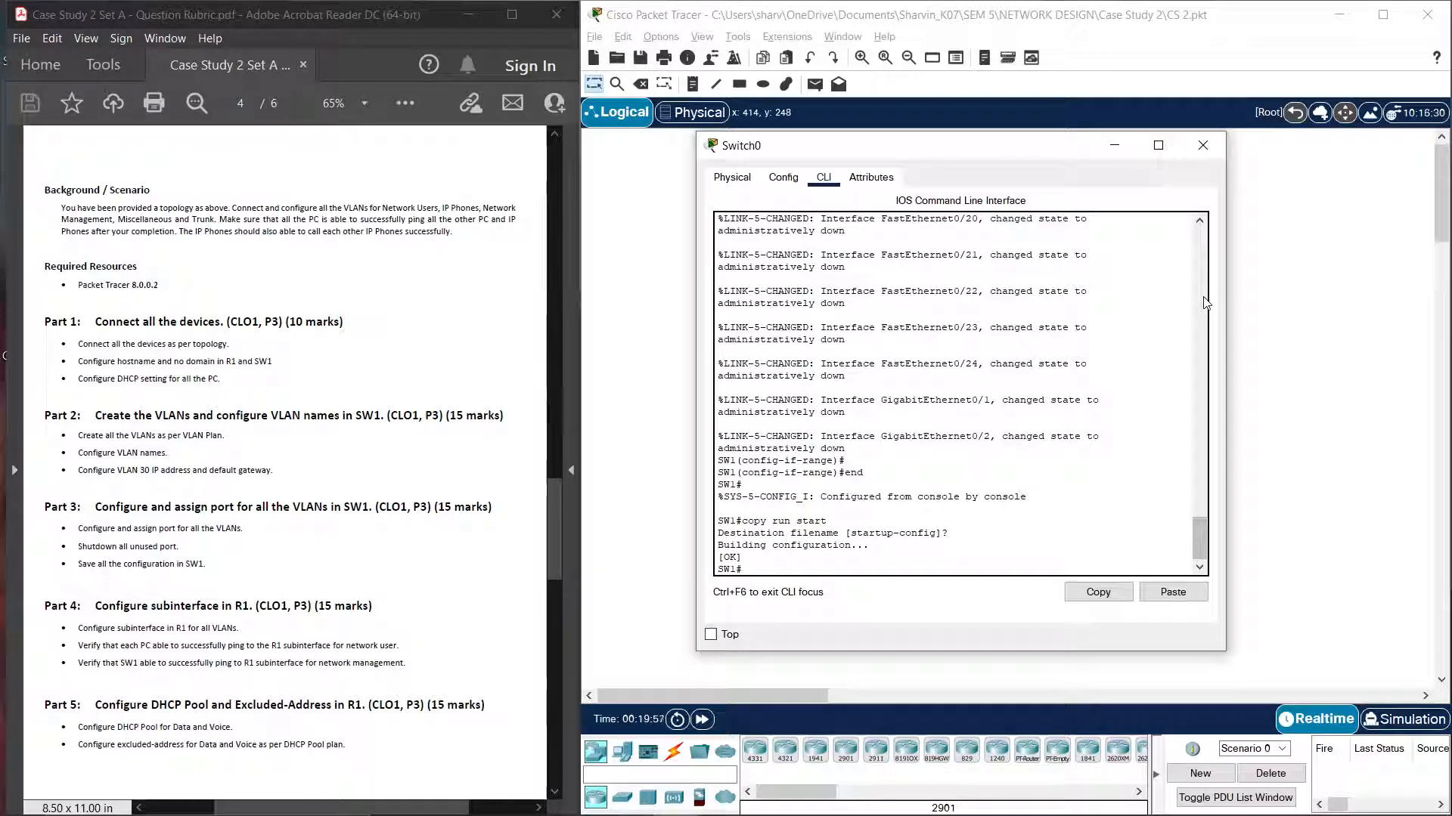
# Step: Close the switch window, open router R1's command line and enter global configuration mode
pyautogui.click(1200, 146)
pyautogui.click(883, 199)
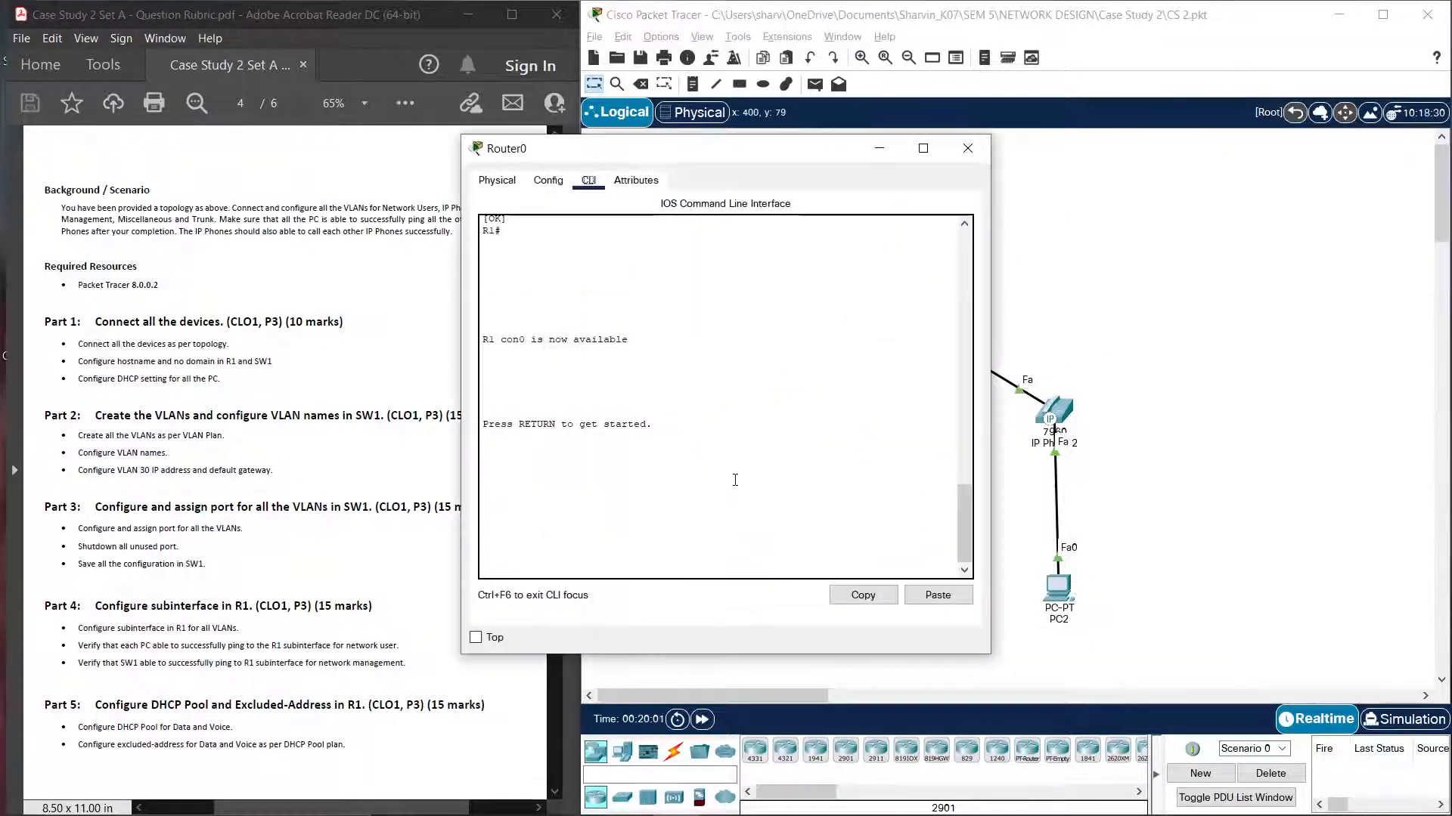
pyautogui.moveTo(726, 164); pyautogui.dragTo(927, 172)
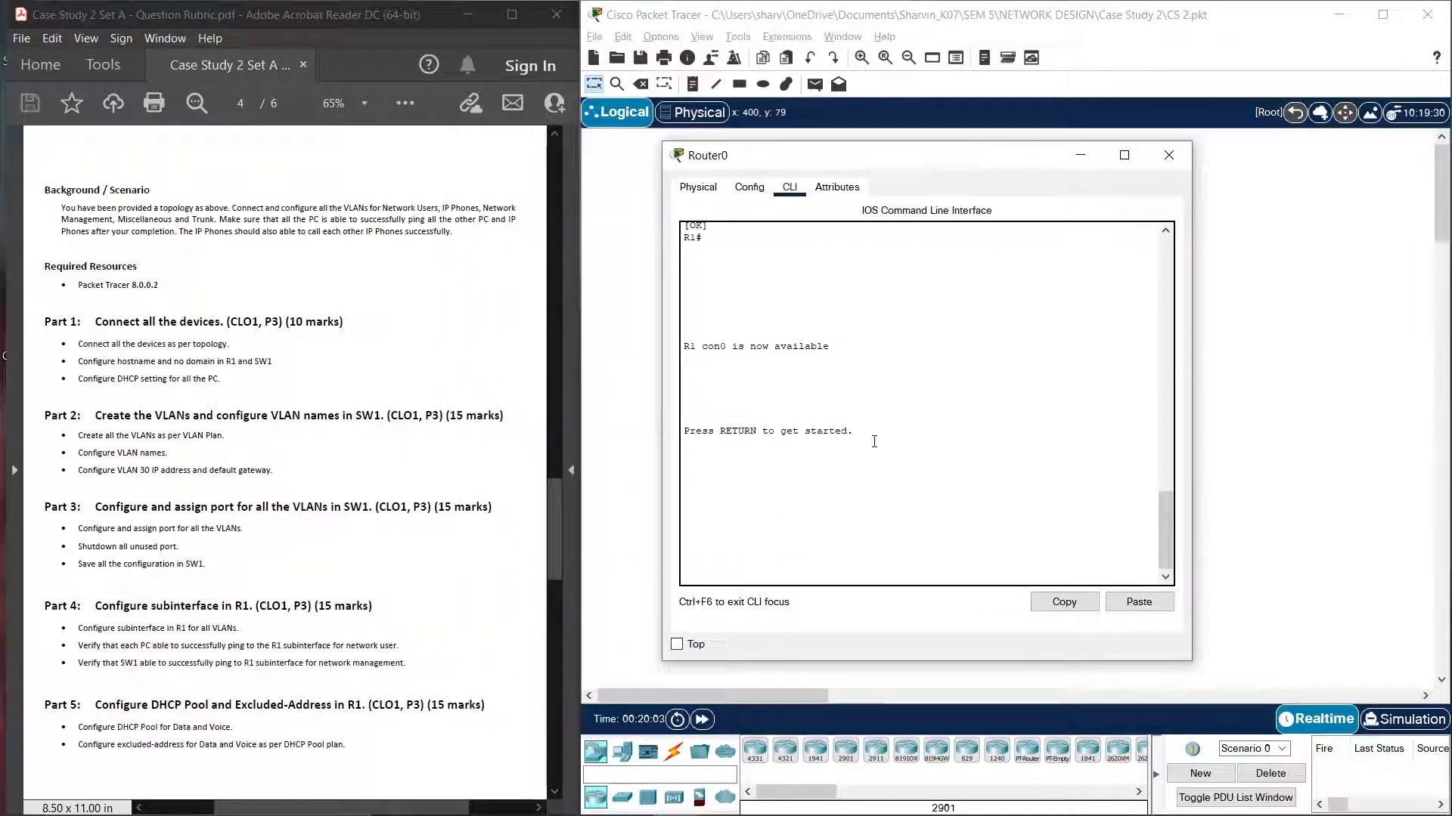
pyautogui.press('Return')
pyautogui.write('en')
pyautogui.press('Return')
pyautogui.write('co')
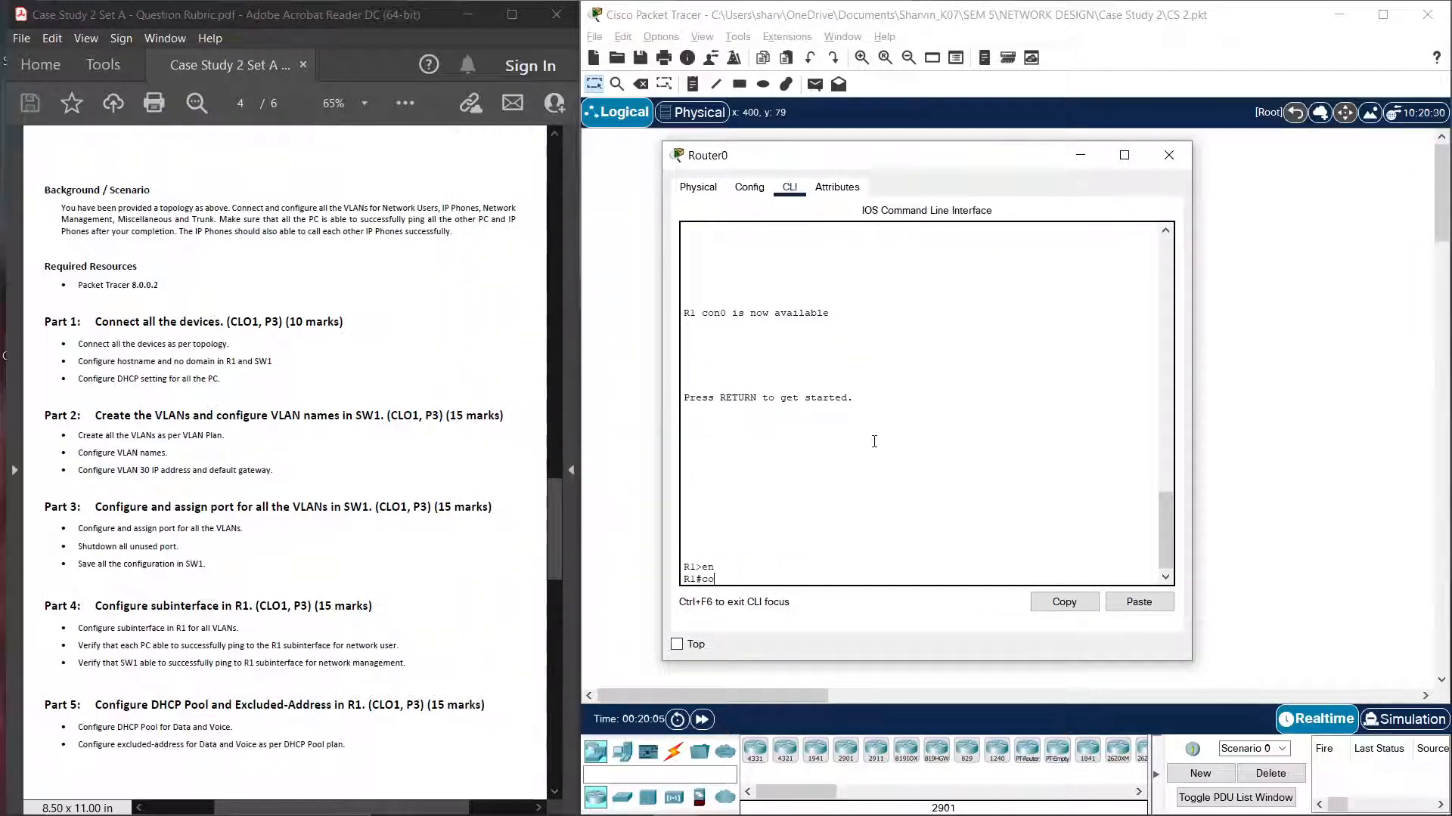
pyautogui.write('nfig t')
pyautogui.press('Return')
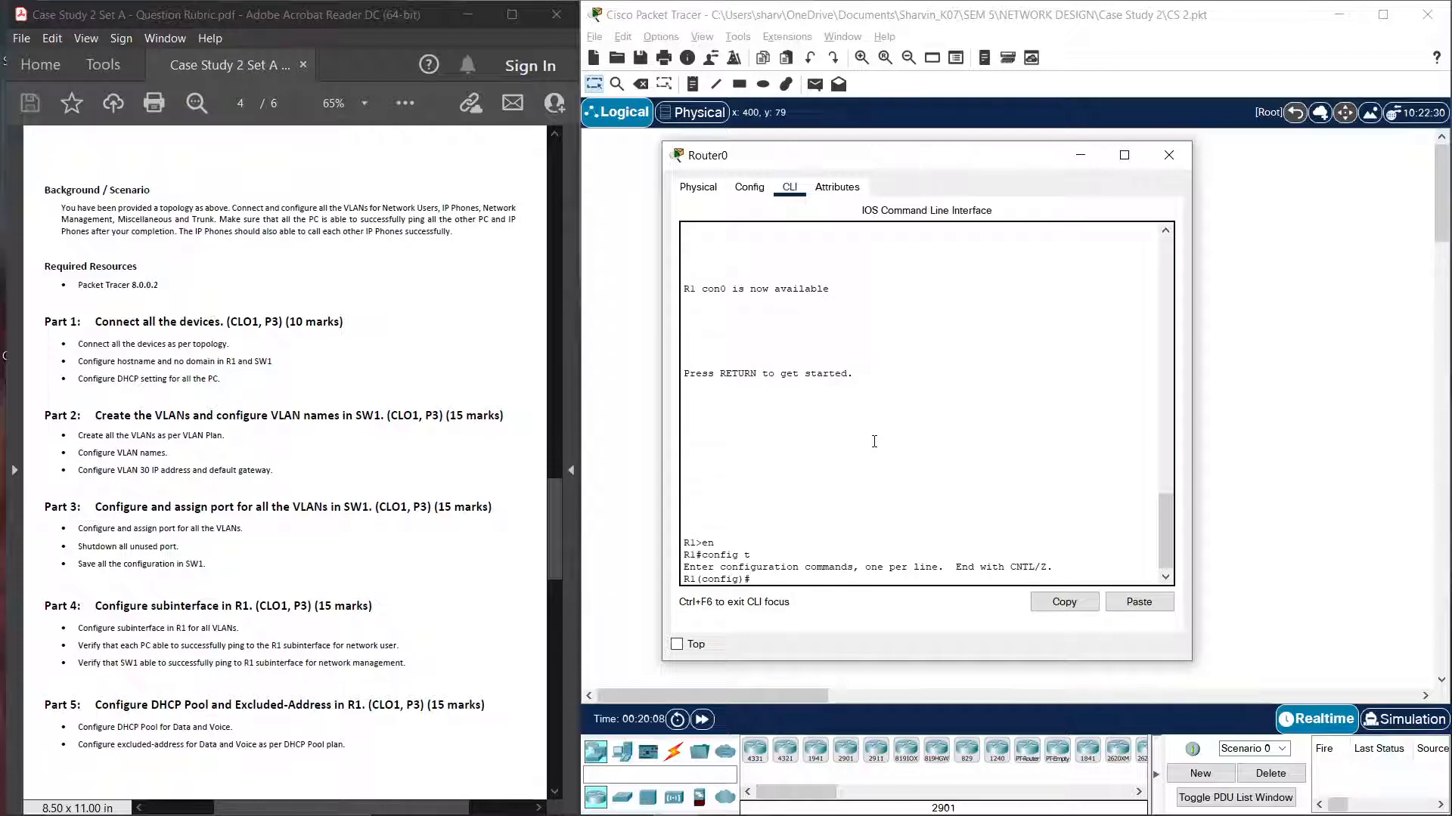
# Step: Consult the IP address plan and create subinterface f0/0.10 on R1
pyautogui.scroll(10, 338, 374)
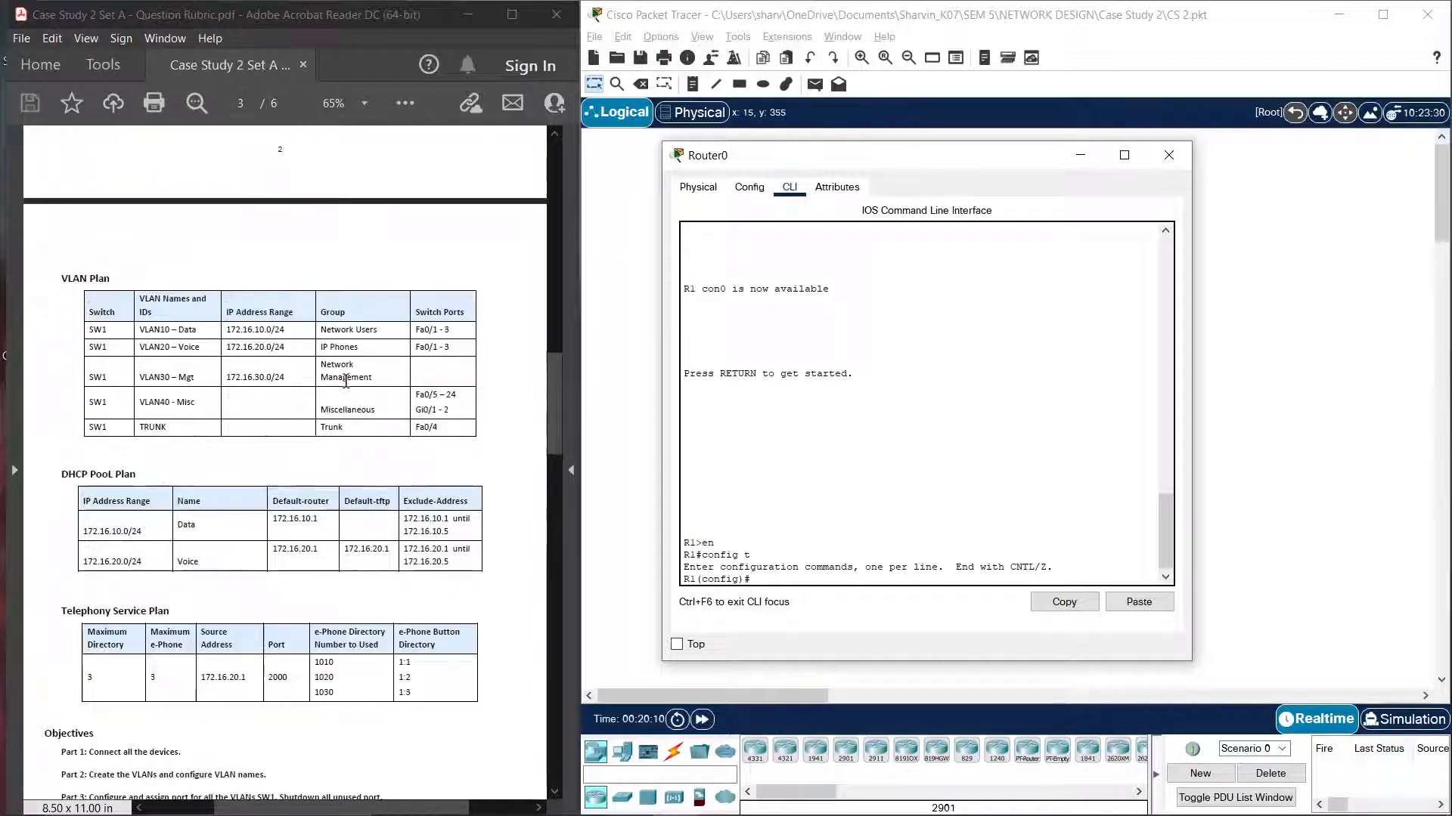
pyautogui.scroll(5, 346, 382)
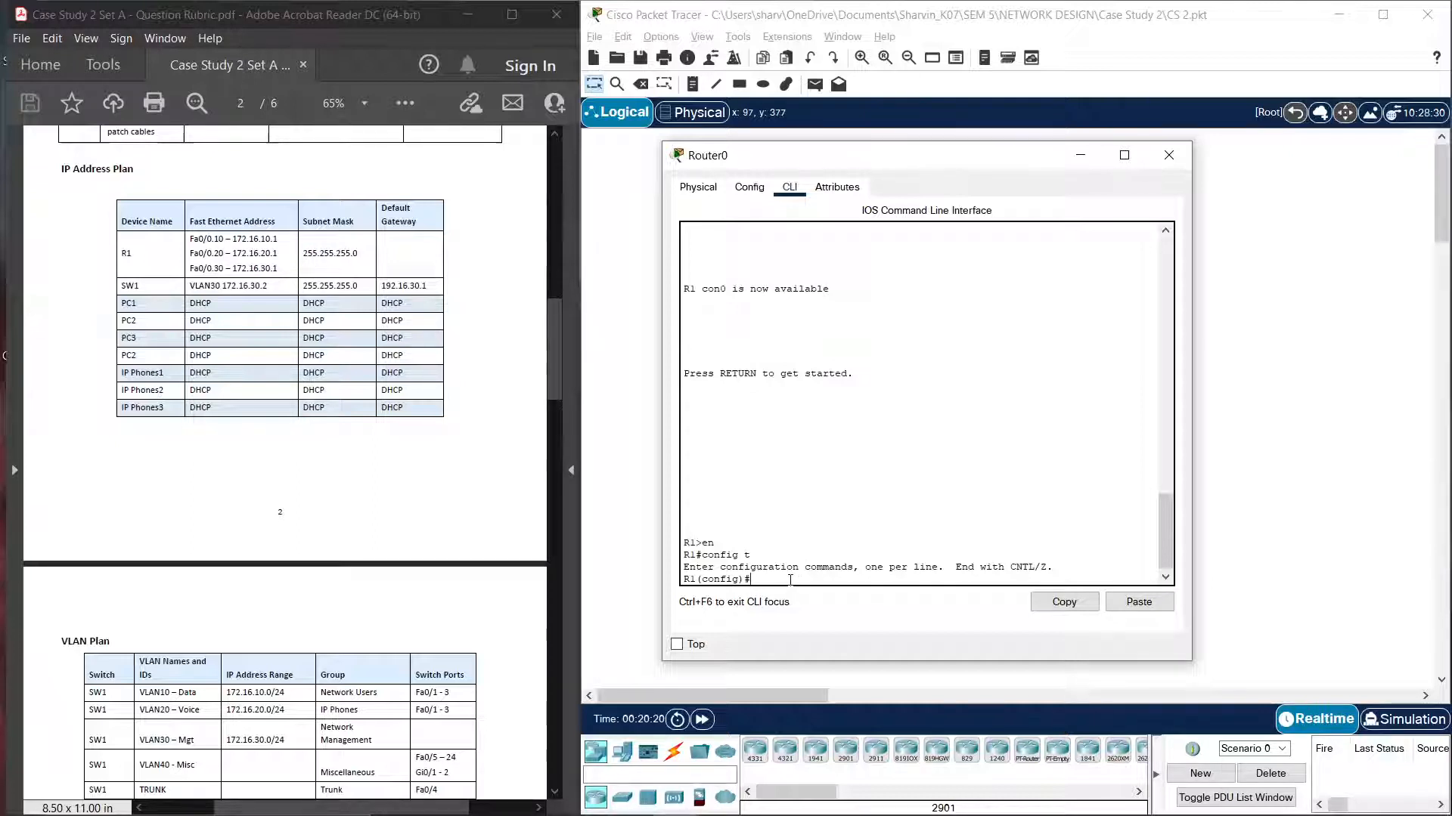
pyautogui.write('int f0')
pyautogui.write('/0.10')
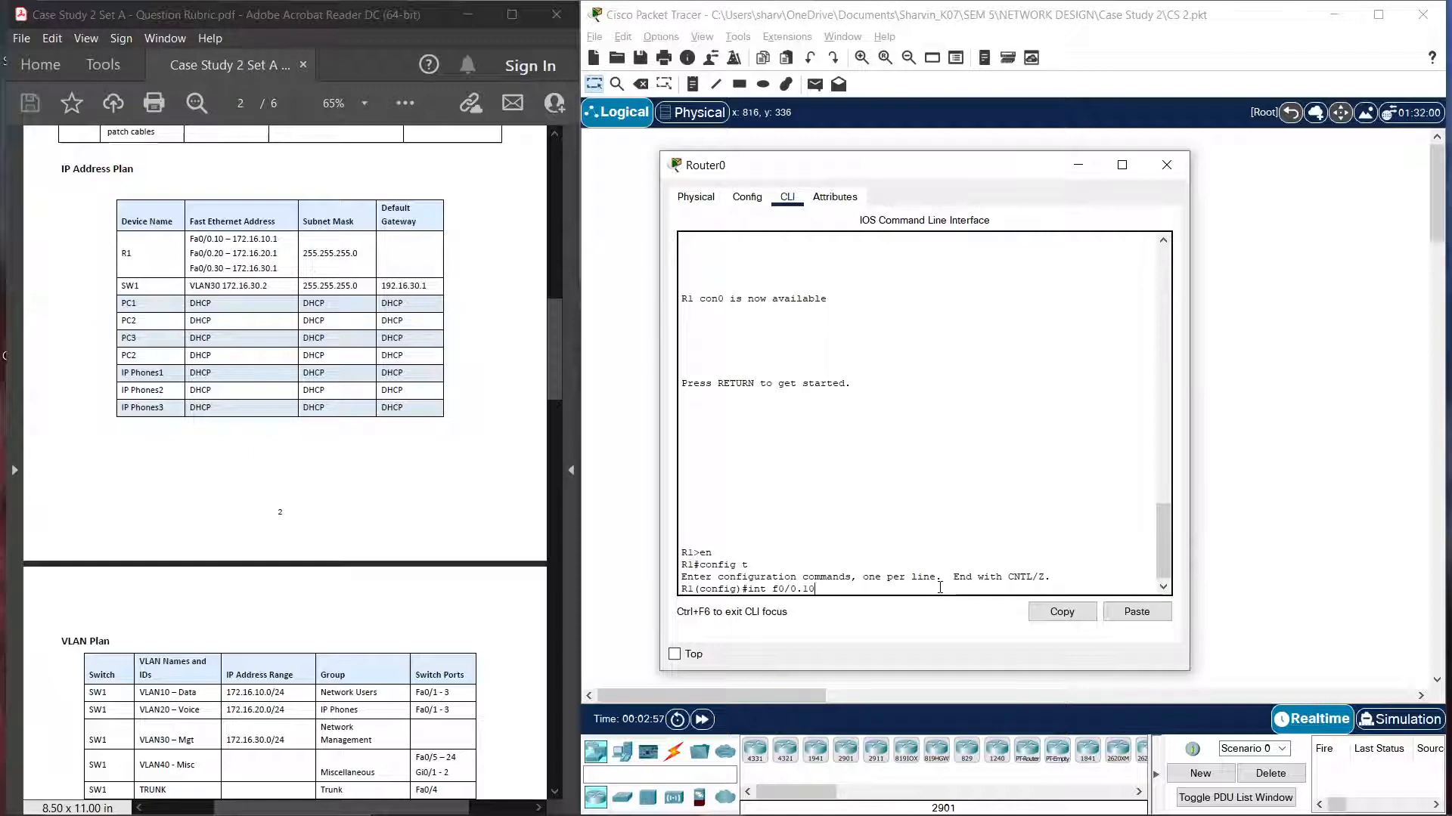
pyautogui.press('Return')
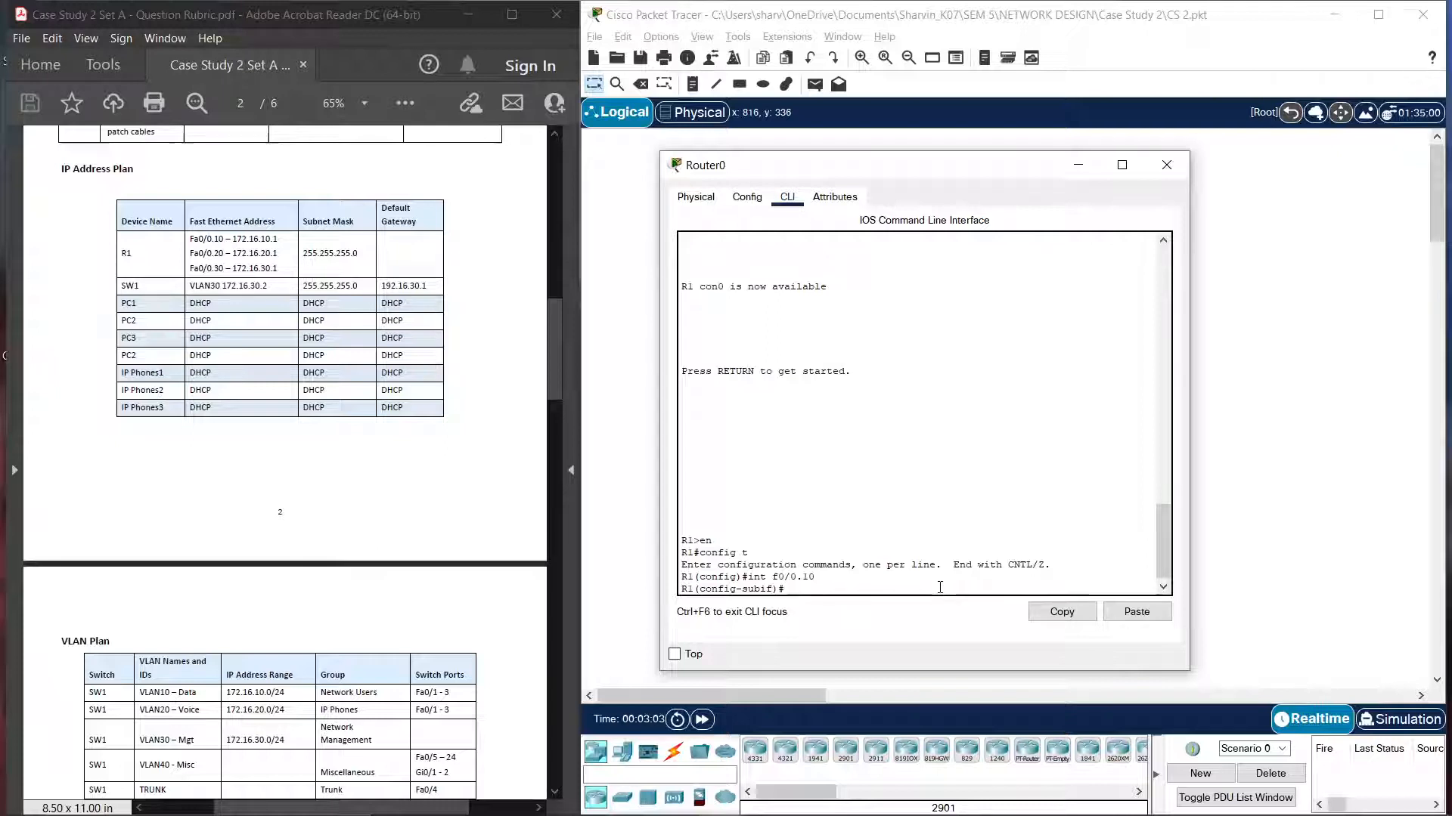
# Step: Set dot1Q encapsulation with VLAN 10 on R1's subinterface f0/0.10
pyautogui.write('en')
pyautogui.press('Tab')
pyautogui.write('d')
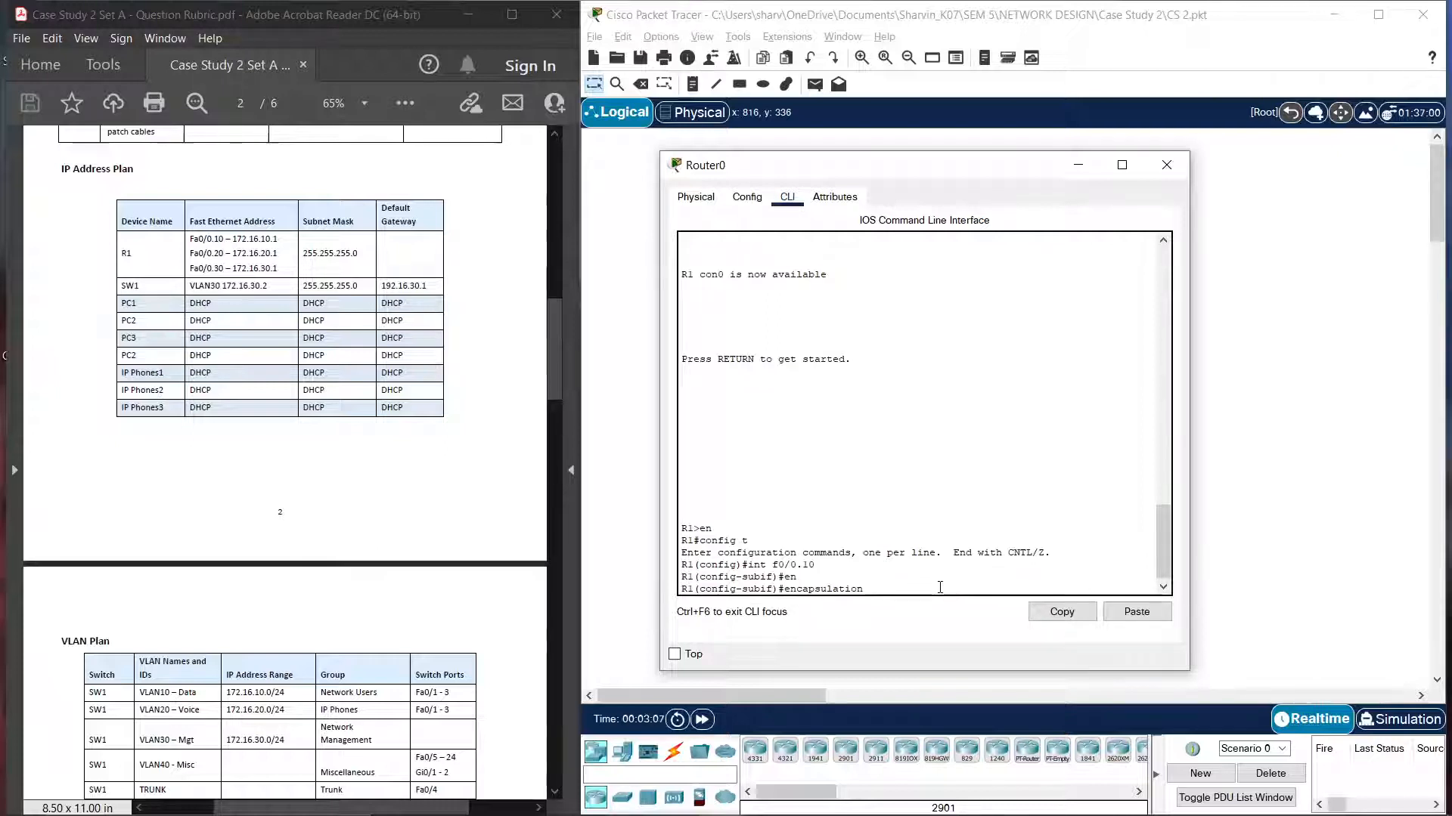
pyautogui.press('Tab')
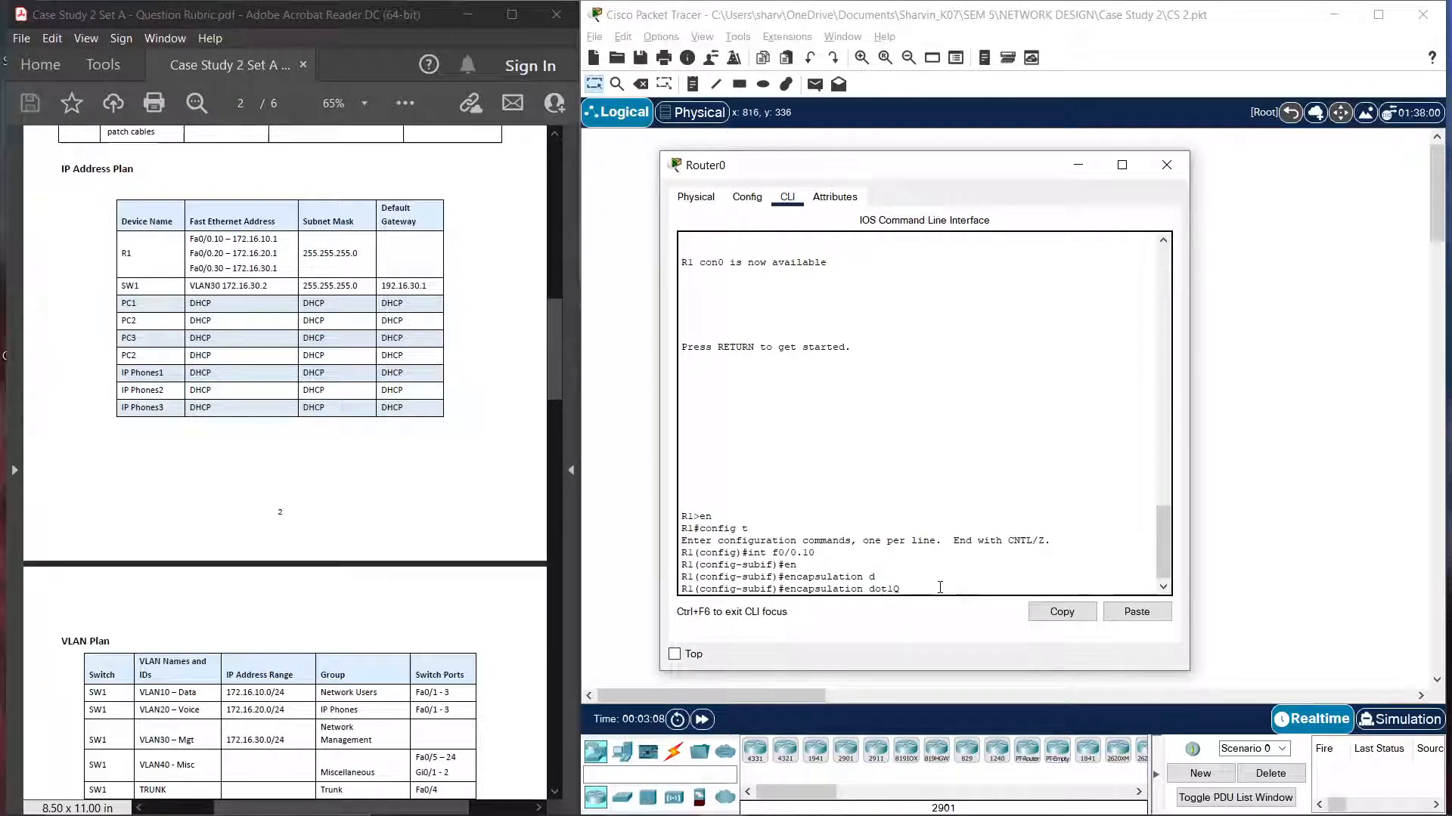
pyautogui.write('10')
pyautogui.press('Return')
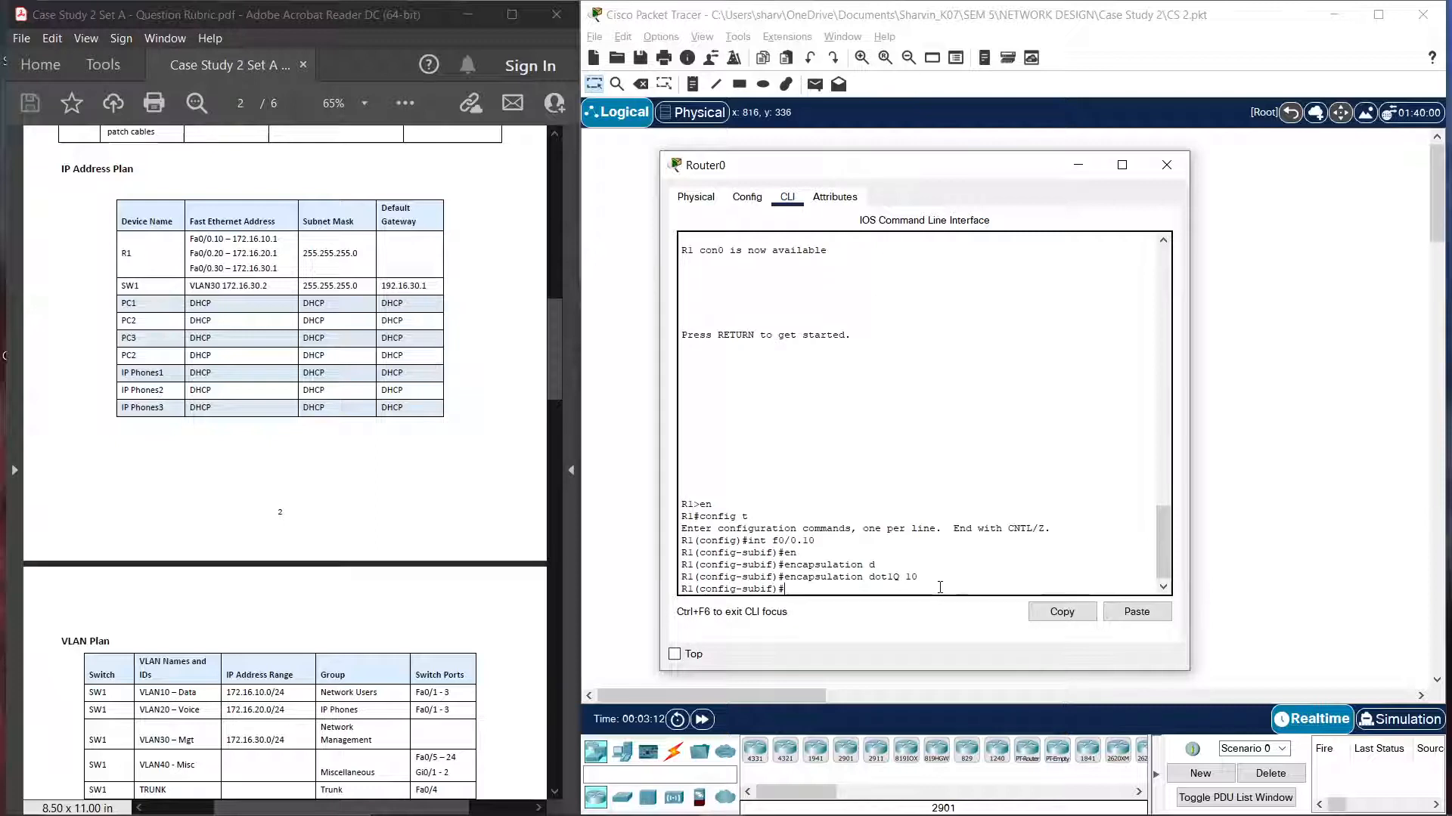
# Step: Give R1's subinterface f0/0.10 the IP address 172.16.10.1 with mask 255.255.255.0
pyautogui.write('ip addr 172.1')
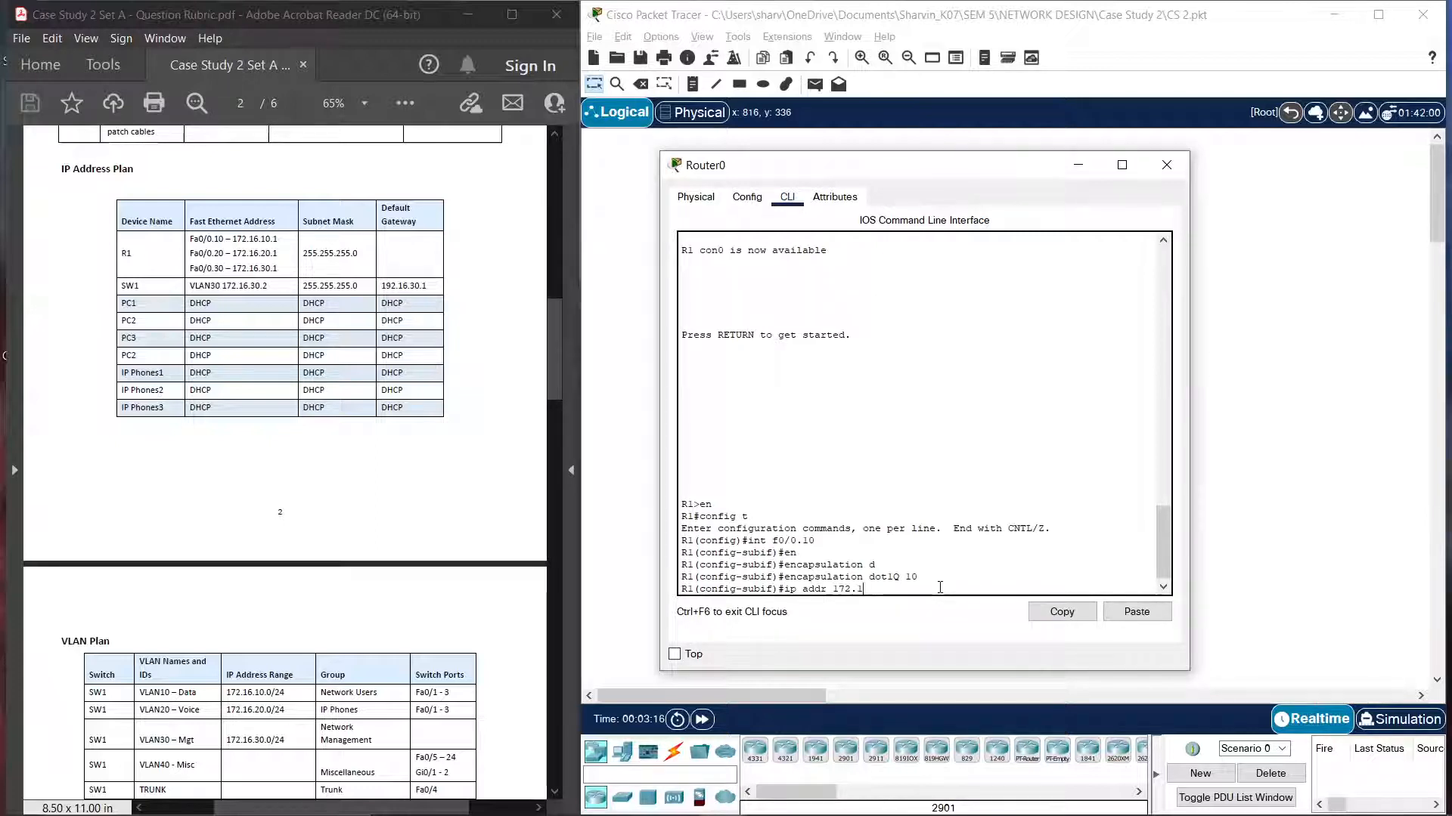
pyautogui.write('6.10')
pyautogui.write('.1 255')
pyautogui.write(',')
pyautogui.write('255.255.0')
pyautogui.press('Return')
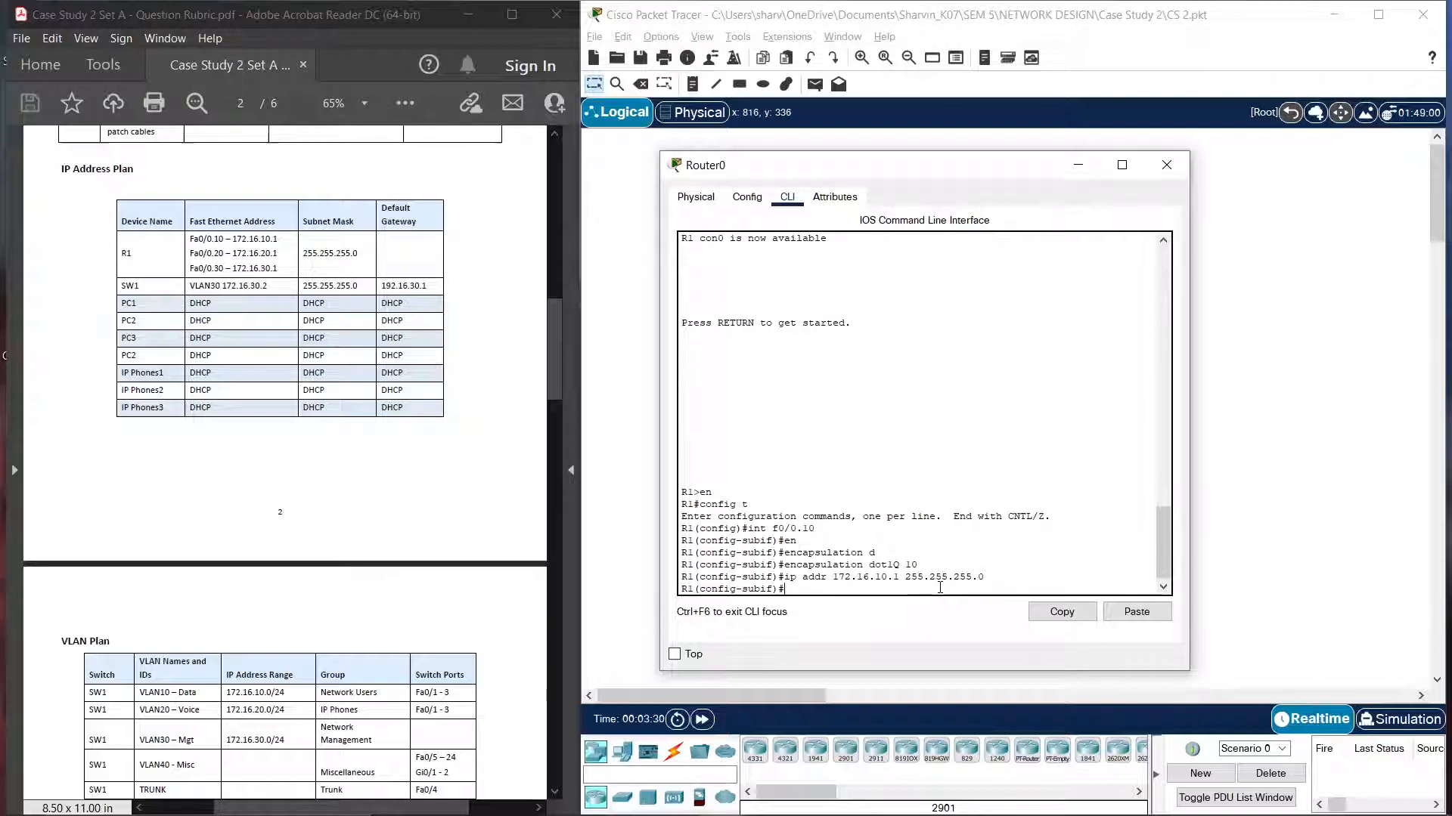
# Step: Create subinterface f0/0.20 on R1
pyautogui.press('Up')
pyautogui.press('Up')
pyautogui.press('Up')
pyautogui.press('Up')
pyautogui.press('Up')
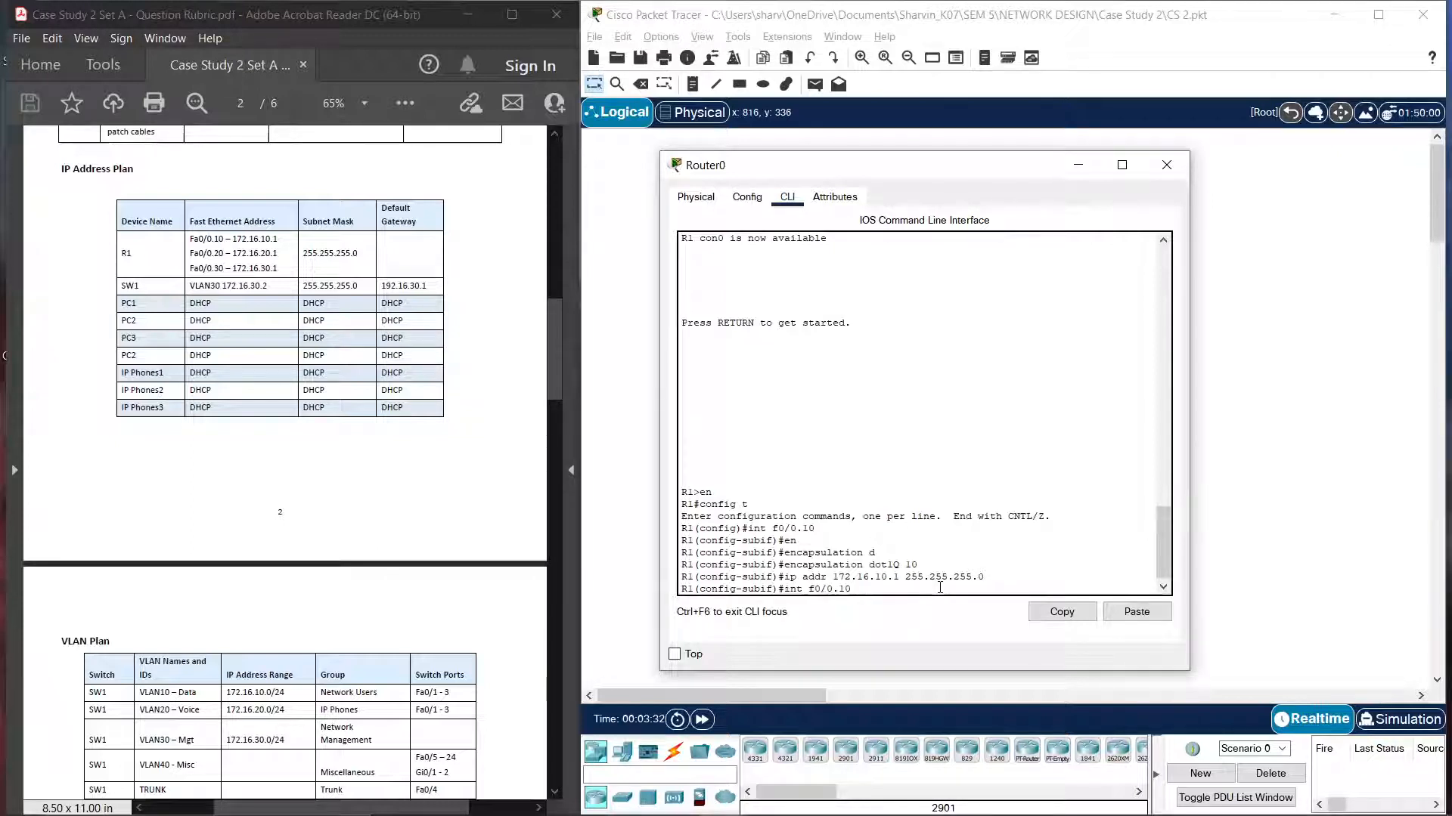
pyautogui.press('BackSpace')
pyautogui.press('BackSpace')
pyautogui.write('20')
pyautogui.press('Return')
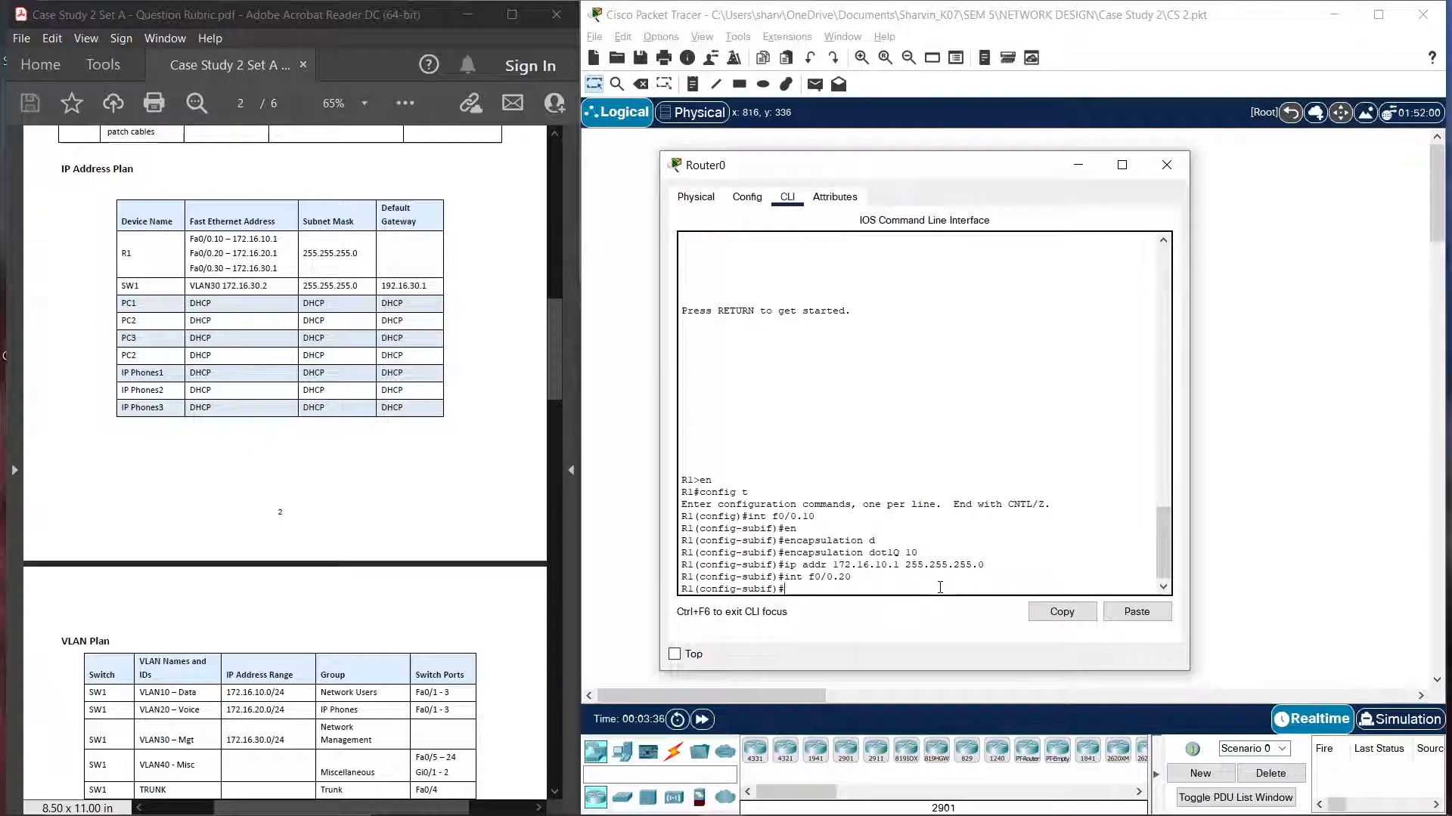
# Step: Set dot1Q encapsulation with VLAN 20 on R1's subinterface f0/0.20
pyautogui.press('Up')
pyautogui.press('Up')
pyautogui.press('Up')
pyautogui.write('20')
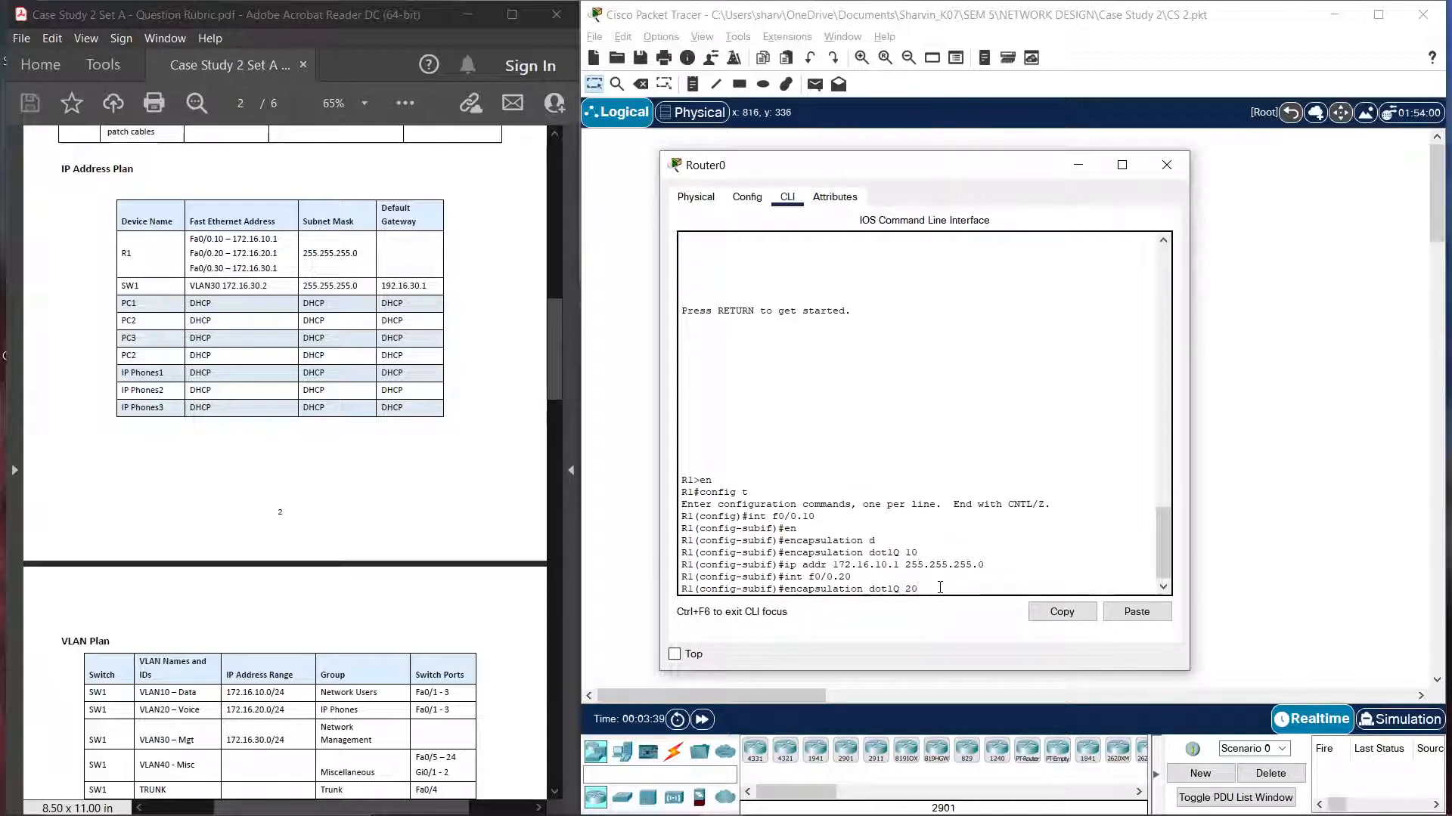
pyautogui.press('Return')
# Step: Give R1's subinterface f0/0.20 the IP address 172.16.20.1 with mask 255.255.255.0
pyautogui.press('Up')
pyautogui.press('Up')
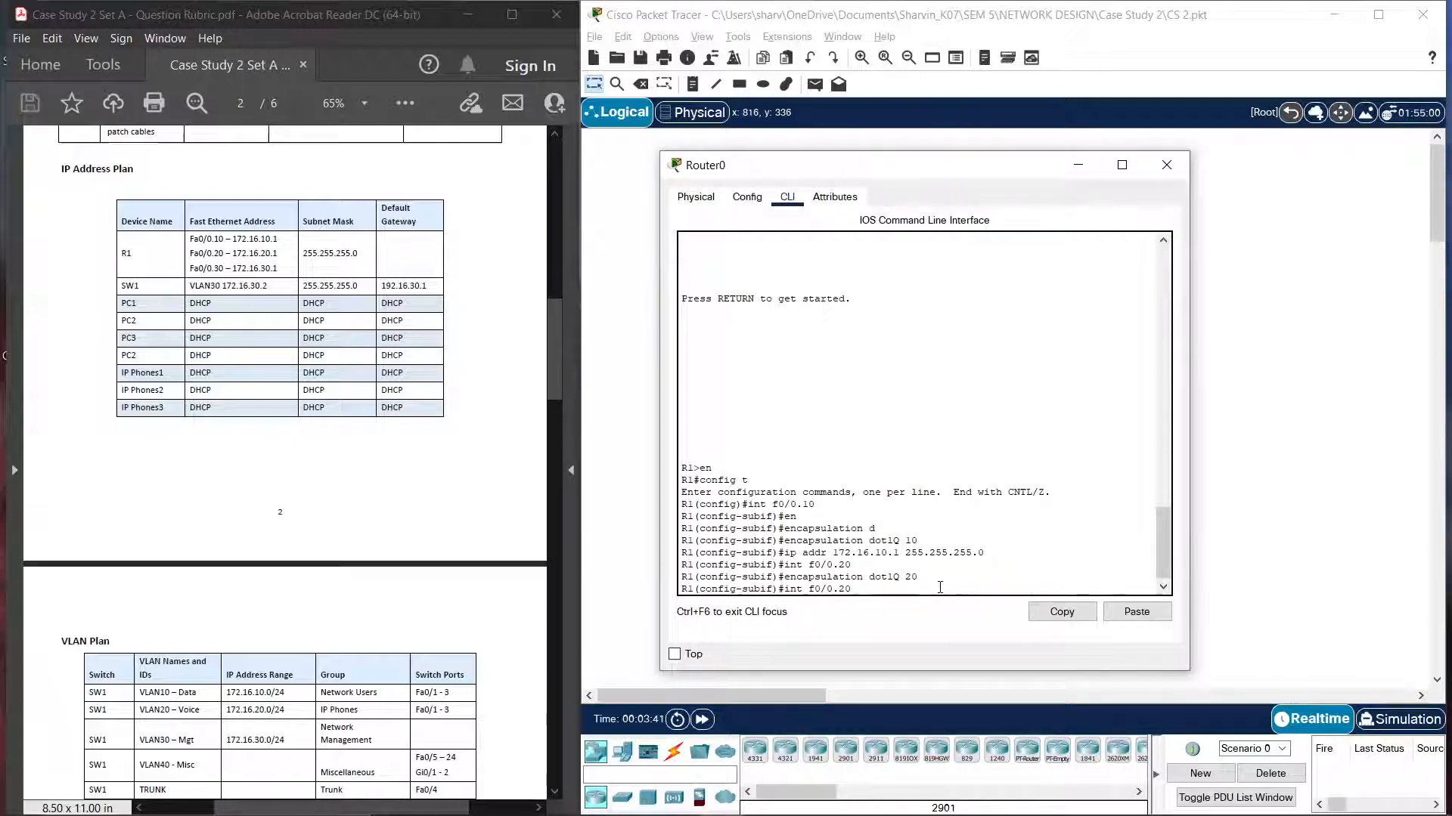
pyautogui.press('Up')
pyautogui.press('Left')
pyautogui.press('Left')
pyautogui.press('Left')
pyautogui.press('BackSpace')
pyautogui.write('2')
pyautogui.press('Return')
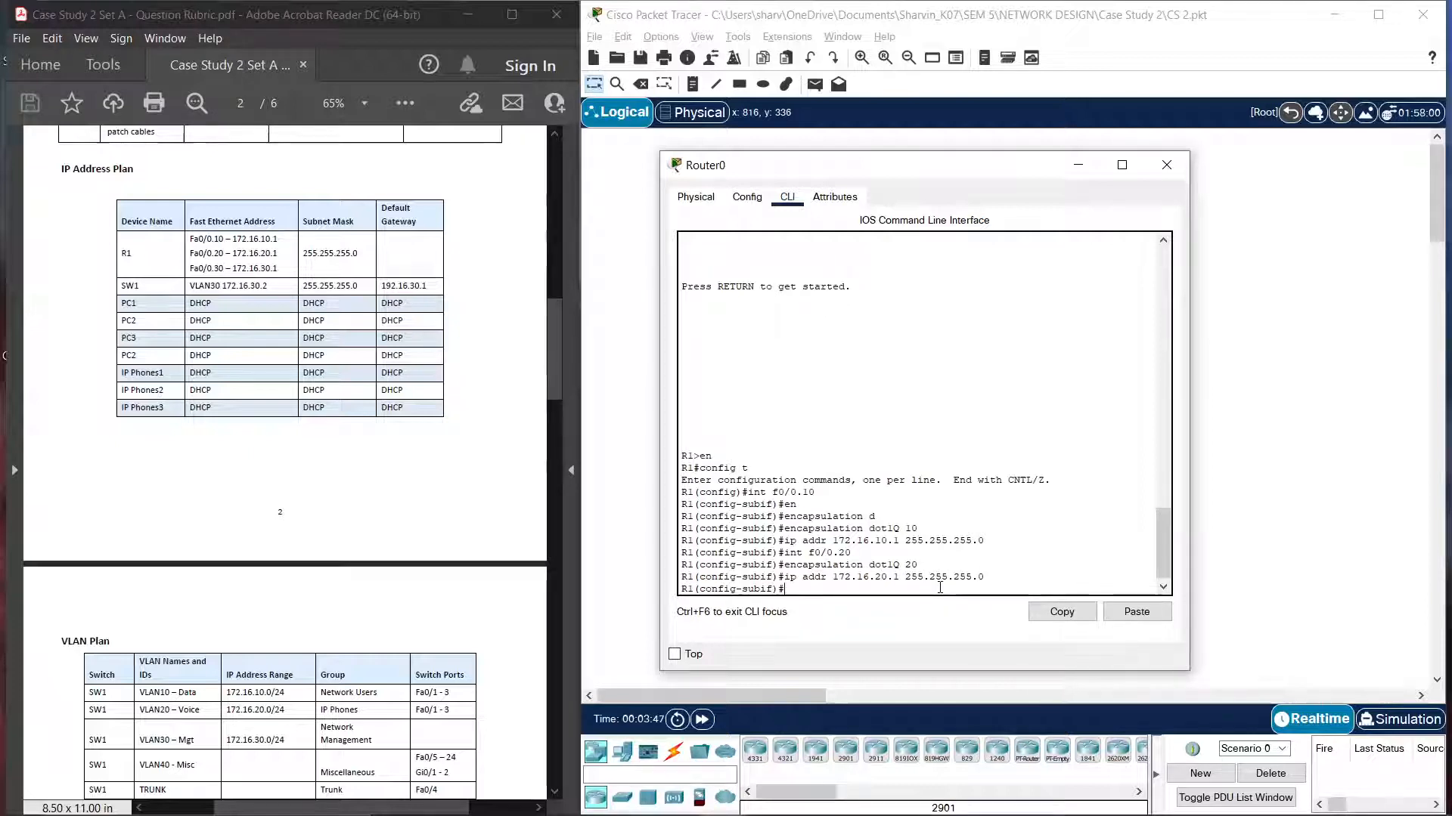
# Step: Enable R1's subinterface f0/0.20 with the no shut command
pyautogui.press('Up')
pyautogui.press('Up')
pyautogui.press('Up')
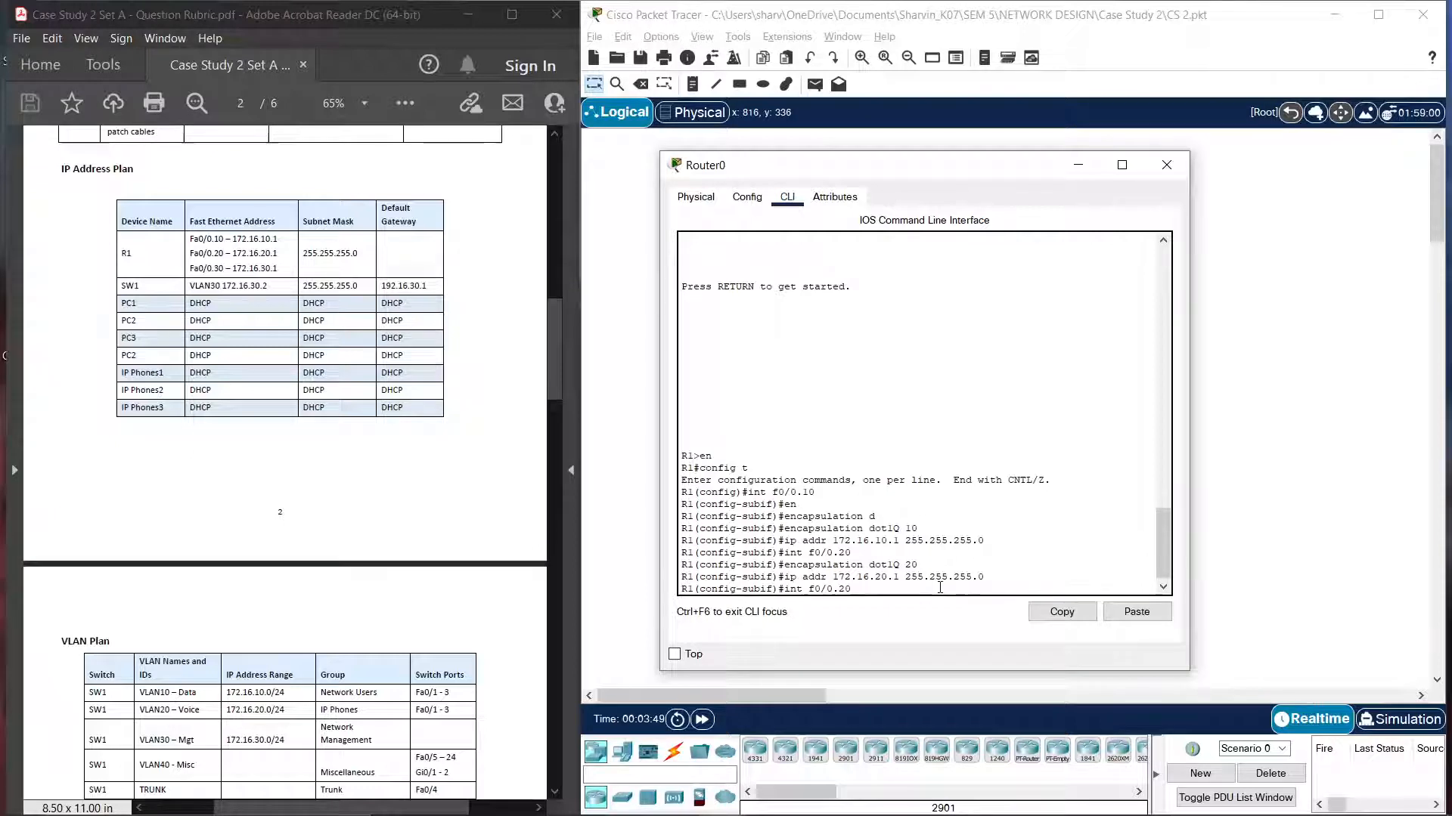
pyautogui.press('Up')
pyautogui.press('Up')
pyautogui.press('Up')
pyautogui.press('Up')
pyautogui.press('Up')
pyautogui.press('Down')
pyautogui.press('Down')
pyautogui.press('Down')
pyautogui.press('Down')
pyautogui.press('Down')
pyautogui.press('Down')
pyautogui.press('Down')
pyautogui.press('Down')
pyautogui.write('no shut')
pyautogui.press('Return')
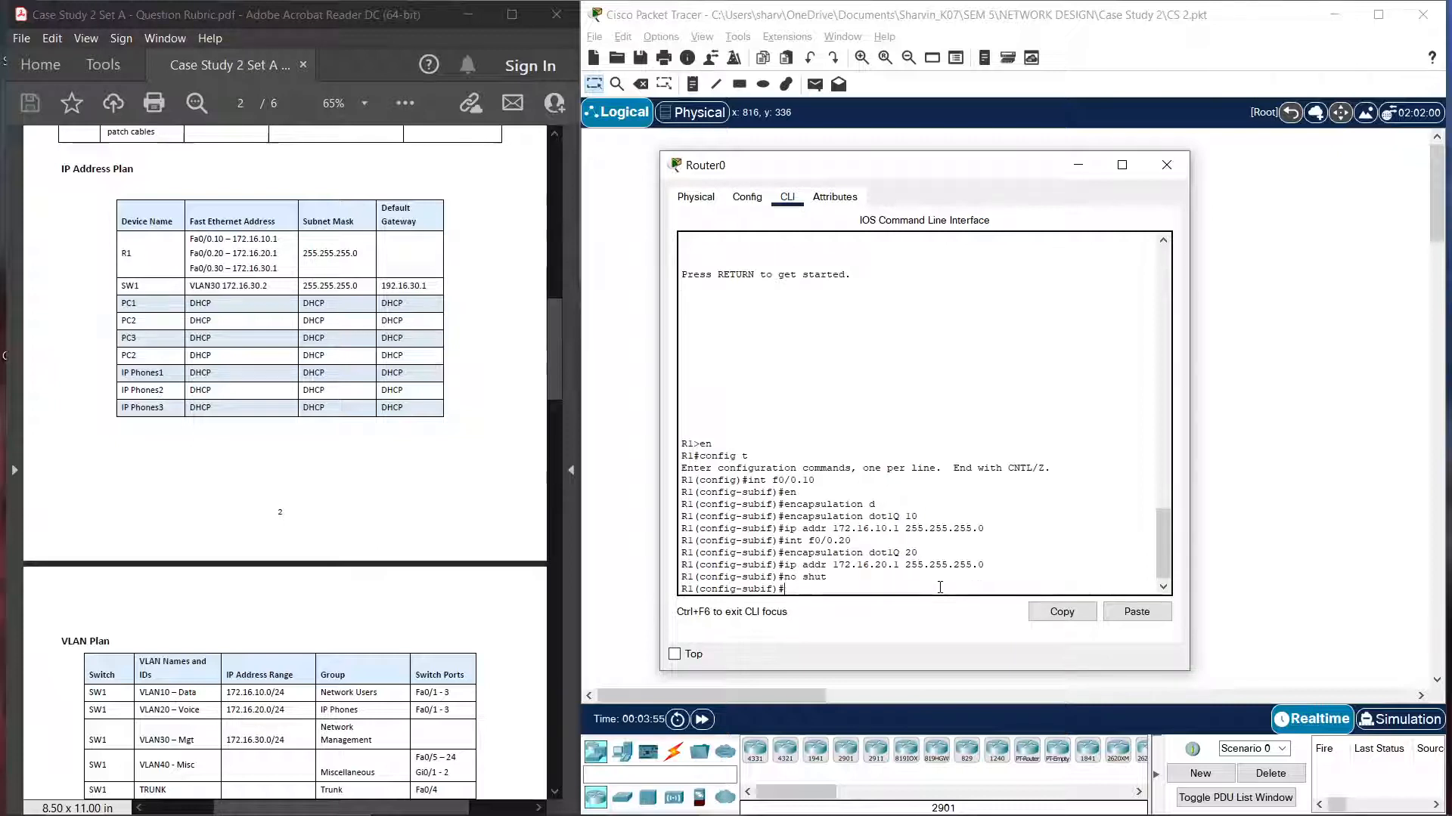
pyautogui.press('Return')
# Step: Create subinterface f0/0.30 on R1
pyautogui.press('Up')
pyautogui.press('Up')
pyautogui.press('Up')
pyautogui.press('Up')
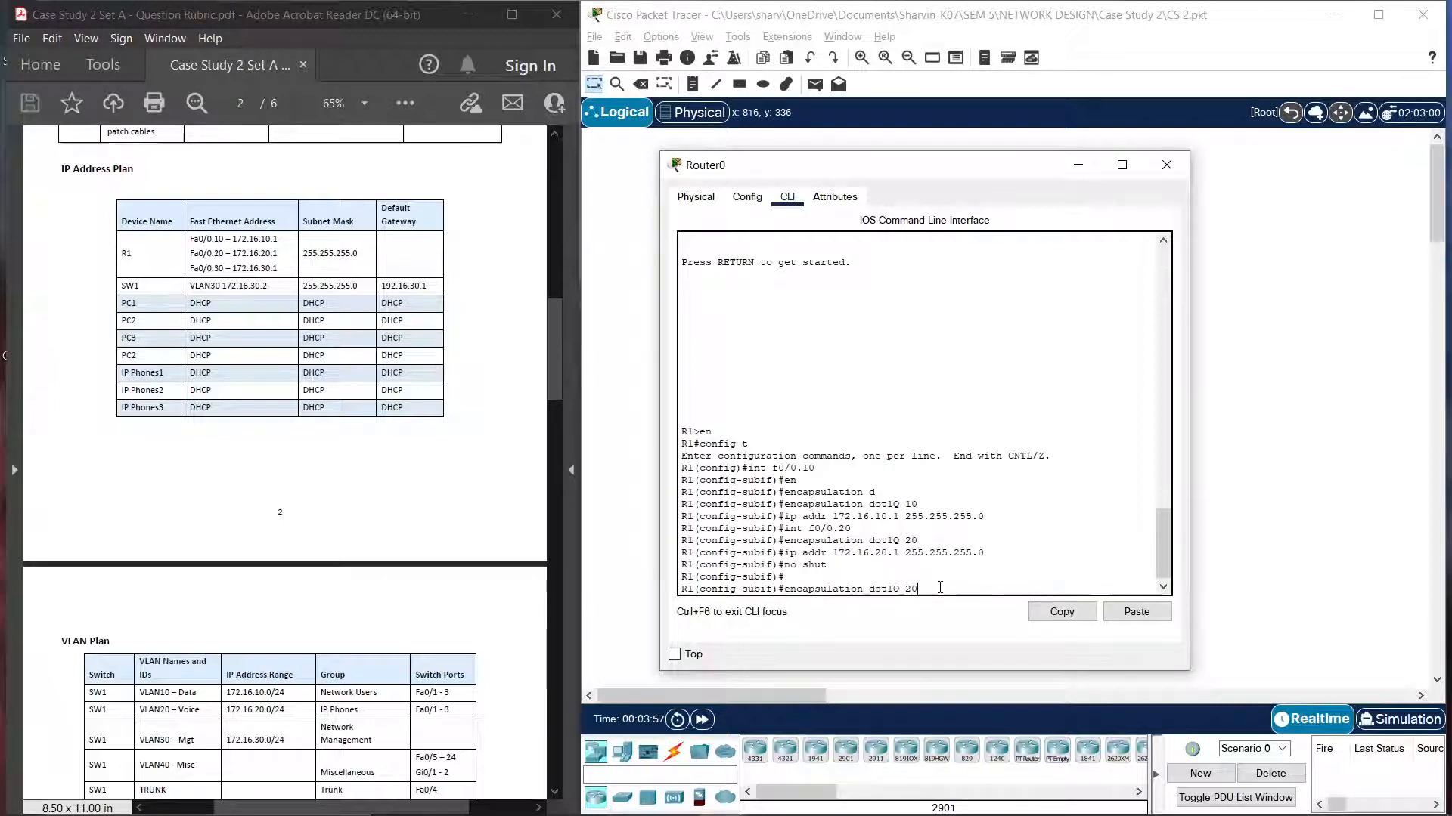
pyautogui.press('BackSpace')
pyautogui.press('Return')
pyautogui.write('no shut')
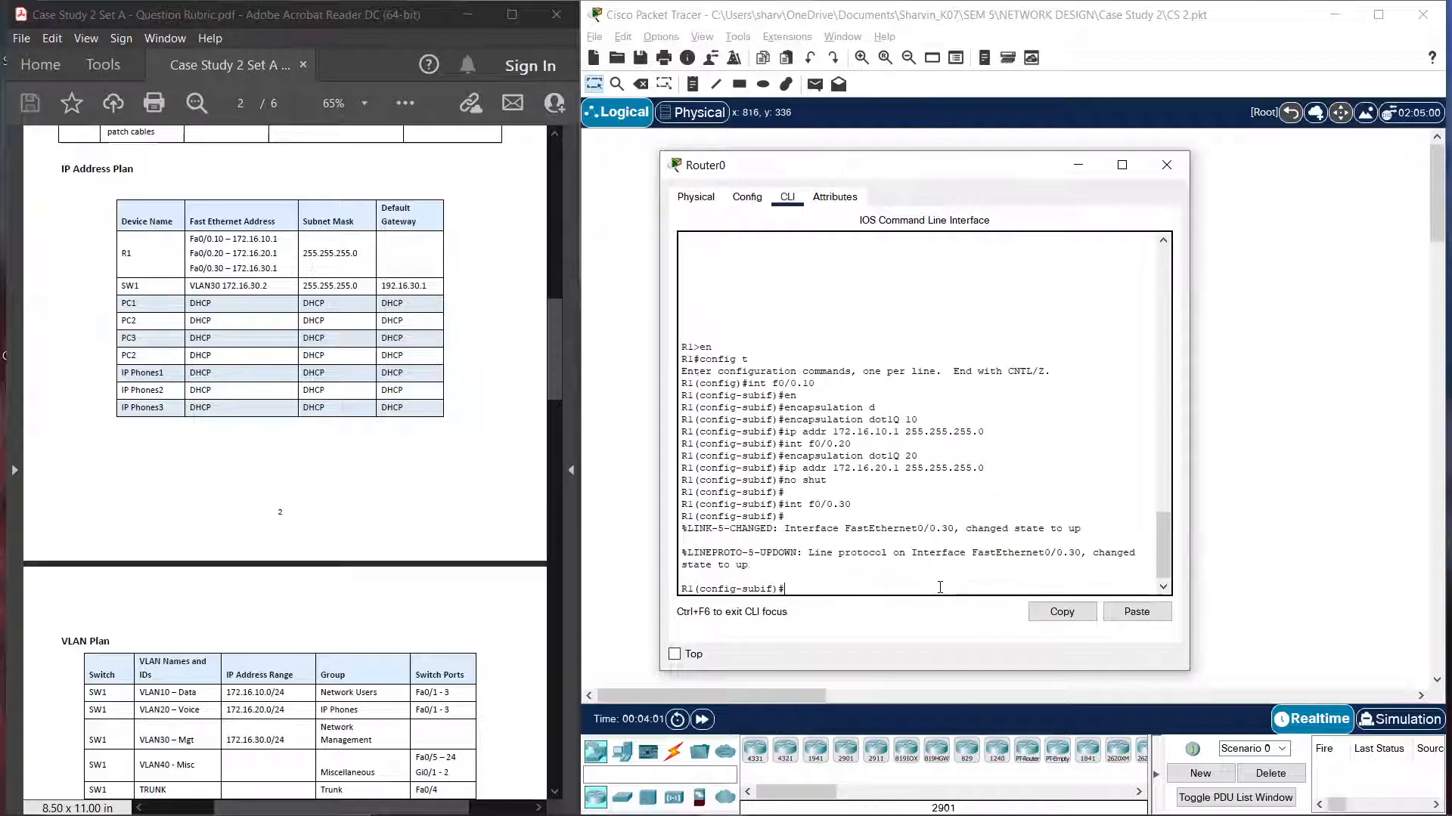
# Step: Set dot1Q encapsulation with VLAN 30 on R1's subinterface f0/0.30
pyautogui.press('Up')
pyautogui.press('Up')
pyautogui.press('Up')
pyautogui.press('Up')
pyautogui.press('Up')
pyautogui.press('Up')
pyautogui.press('Up')
pyautogui.press('BackSpace')
pyautogui.write('3')
pyautogui.press('Return')
# Step: Give R1's subinterface f0/0.30 the IP address 172.16.30.1 with mask 255.255.255.0
pyautogui.press('Up')
pyautogui.press('Up')
pyautogui.press('Up')
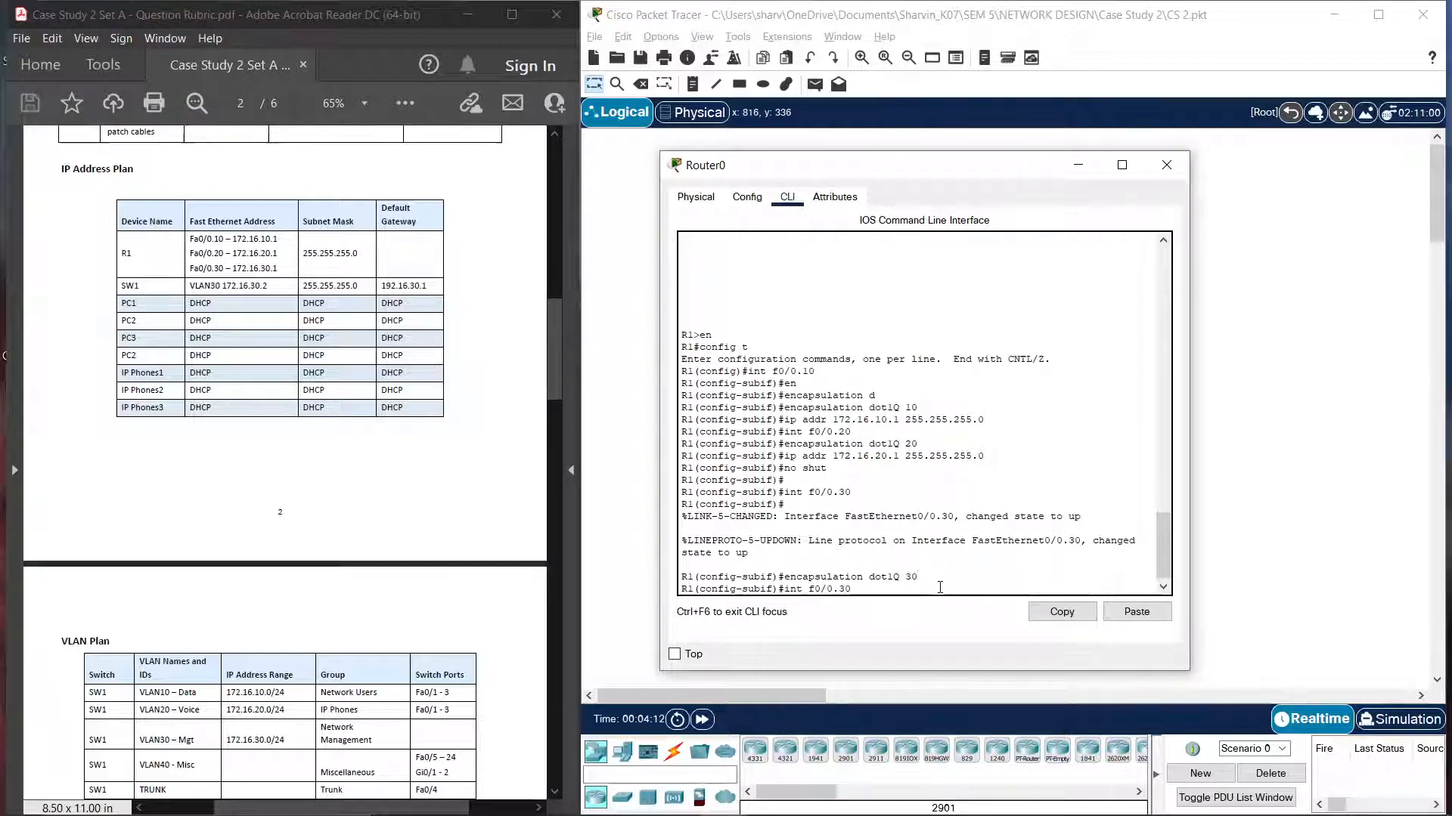
pyautogui.press('Up')
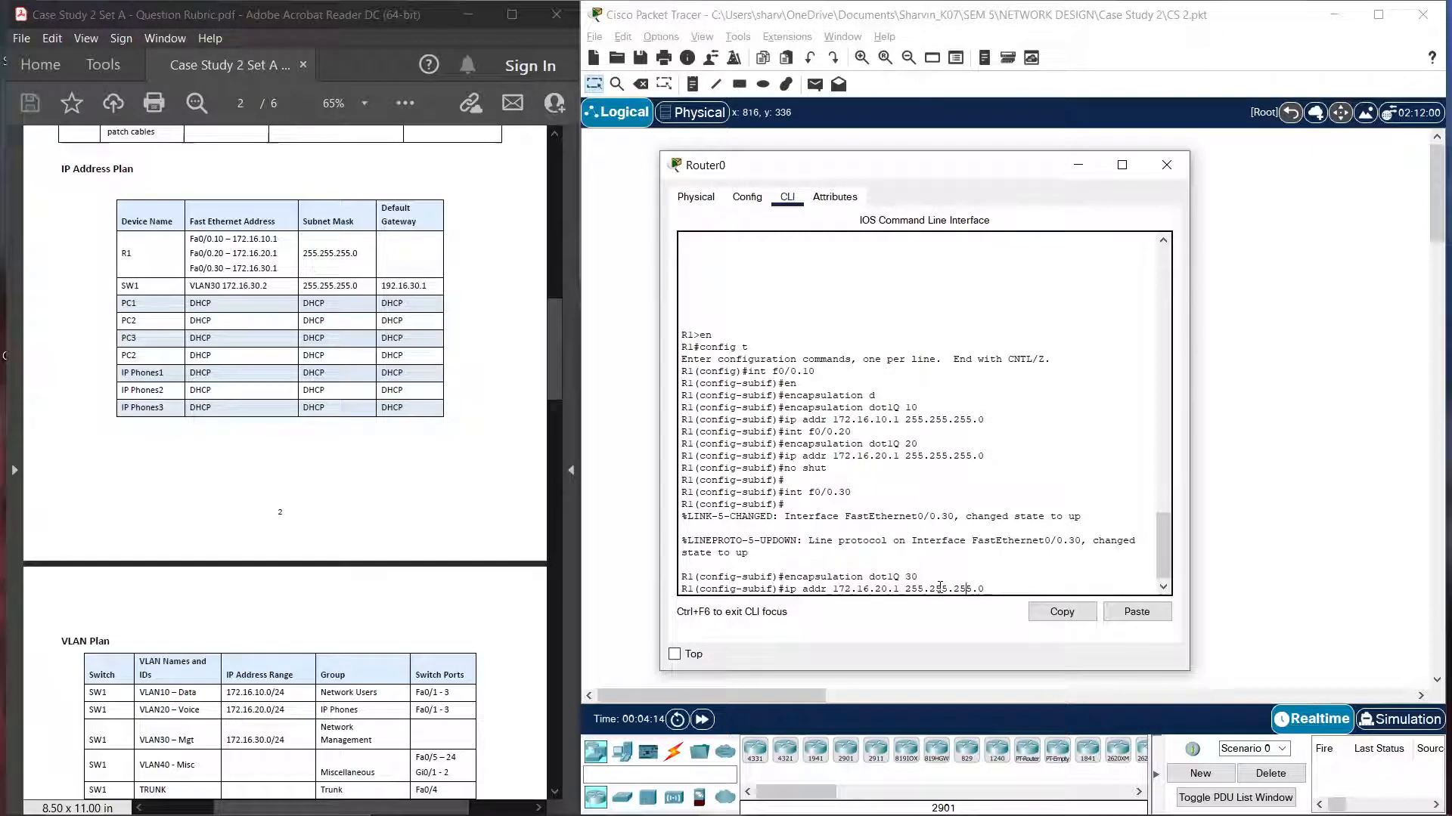
pyautogui.press('BackSpace')
pyautogui.press('BackSpace')
pyautogui.write('30')
pyautogui.press('Return')
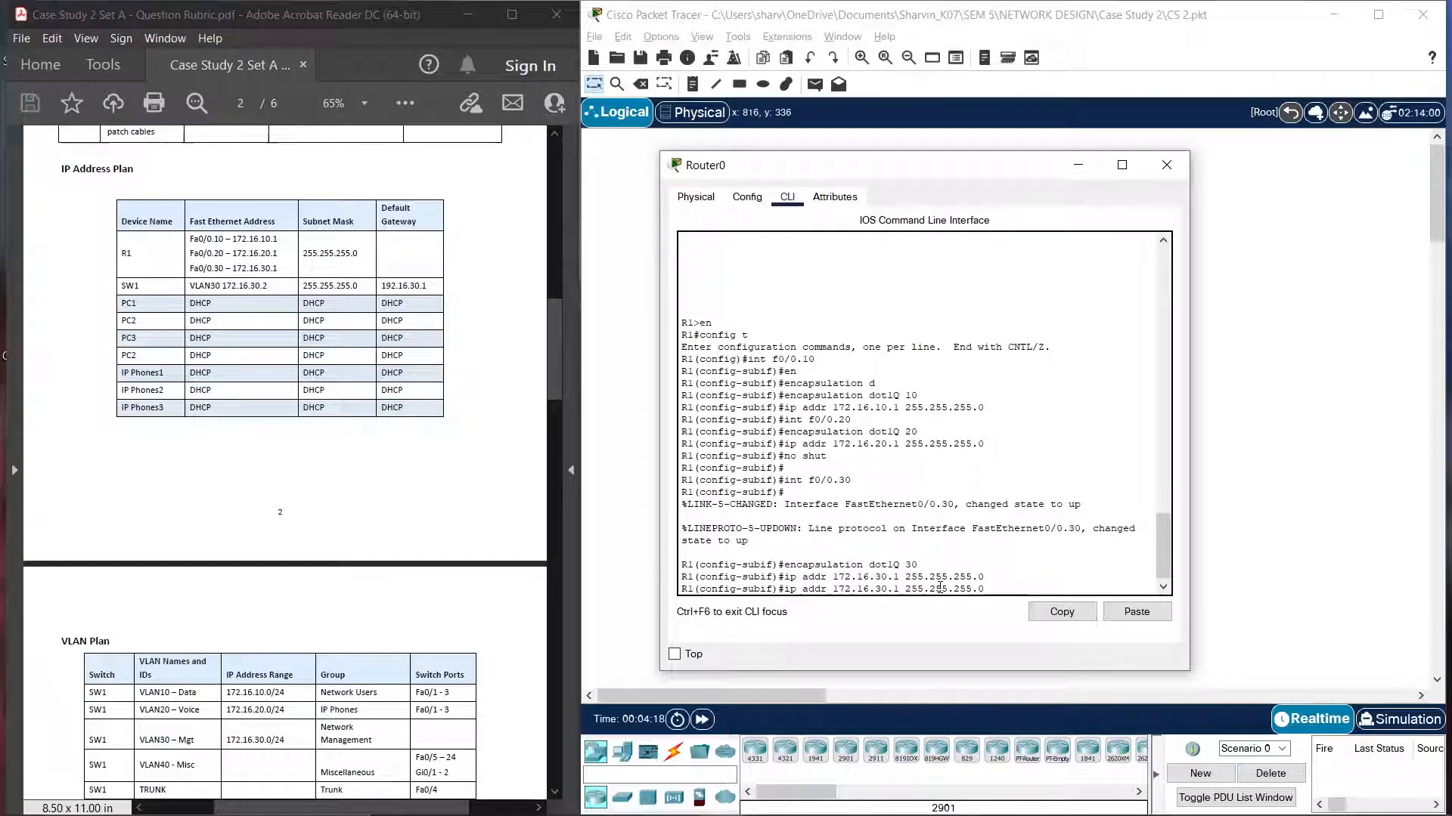
# Step: Enable R1's subinterface f0/0.30 with the no shut command
pyautogui.write('no s')
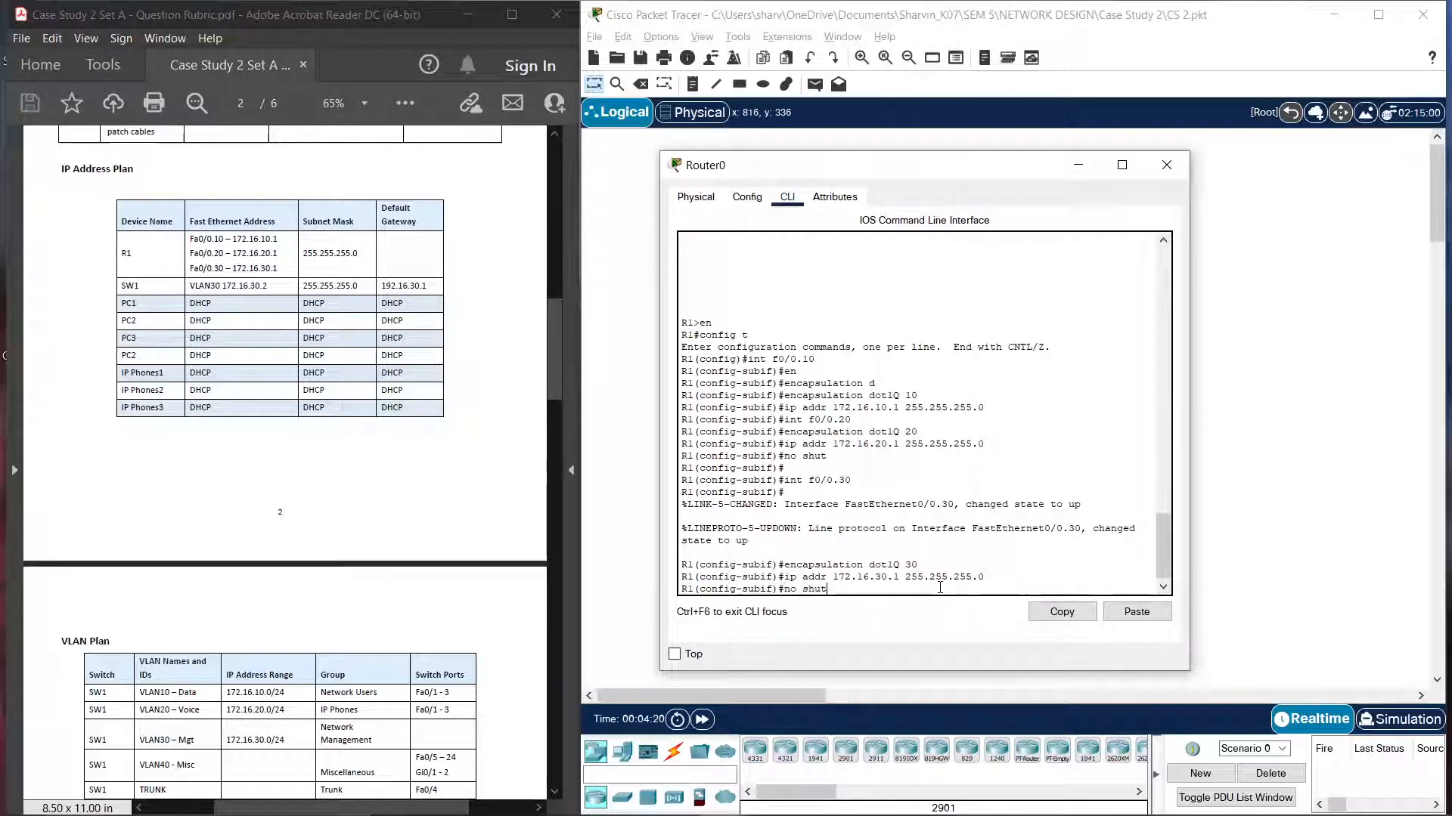
pyautogui.write('hut')
pyautogui.press('Return')
pyautogui.press('Return')
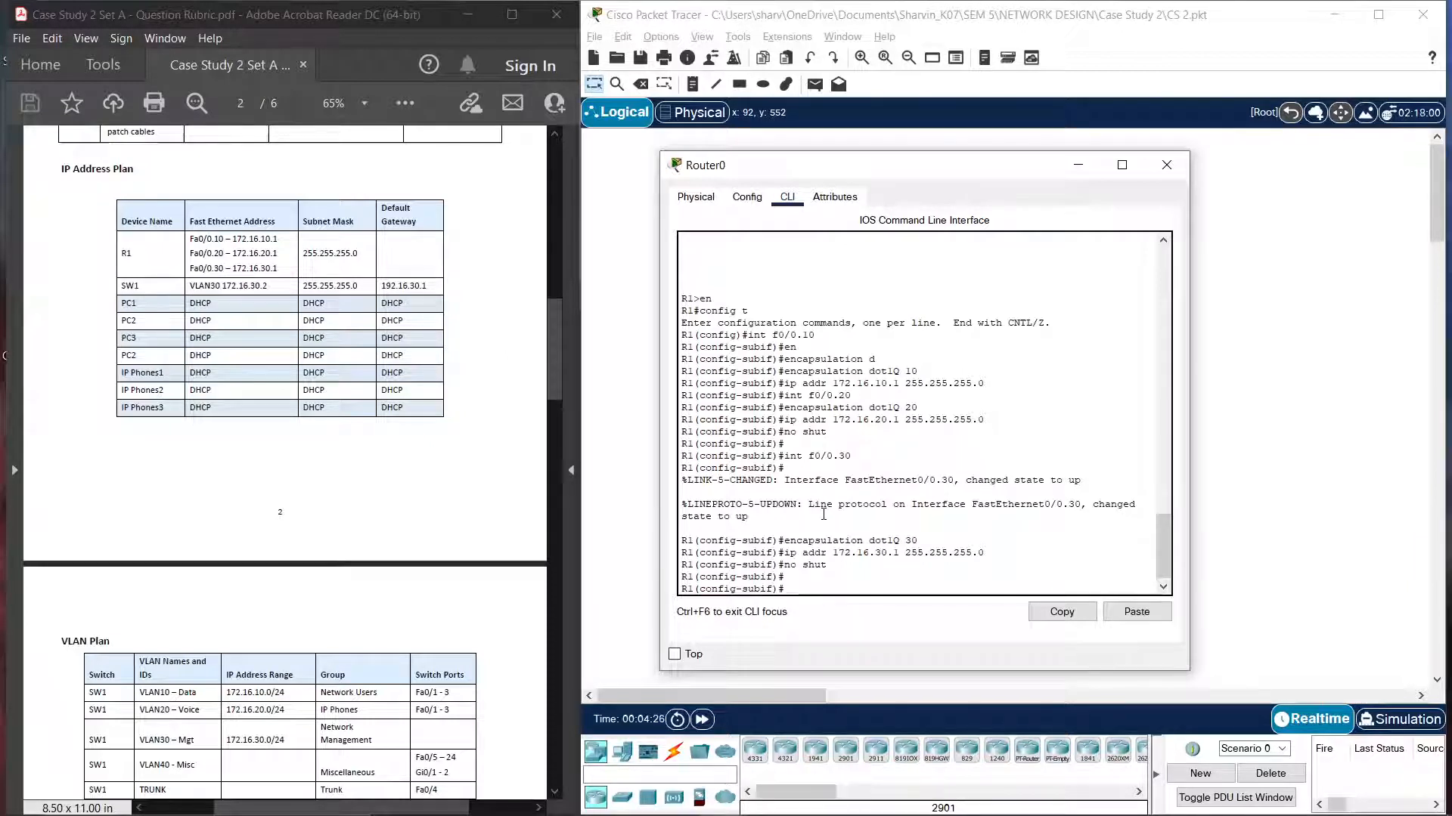
# Step: Leave subinterface f0/0.30 and enable R1's physical interface f0/0 with the no shut command
pyautogui.press('Return')
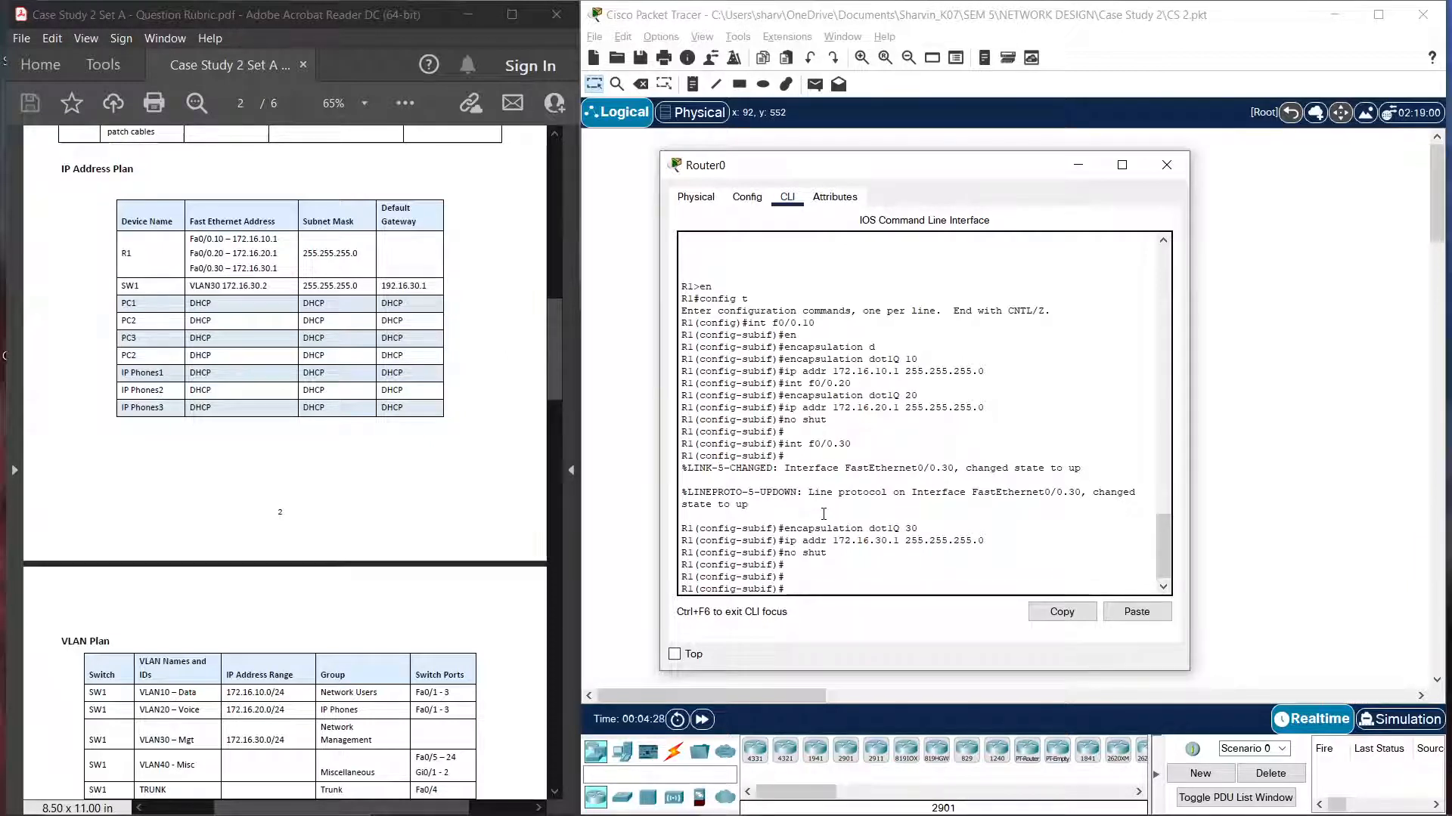
pyautogui.write('exit')
pyautogui.press('Return')
pyautogui.press('Return')
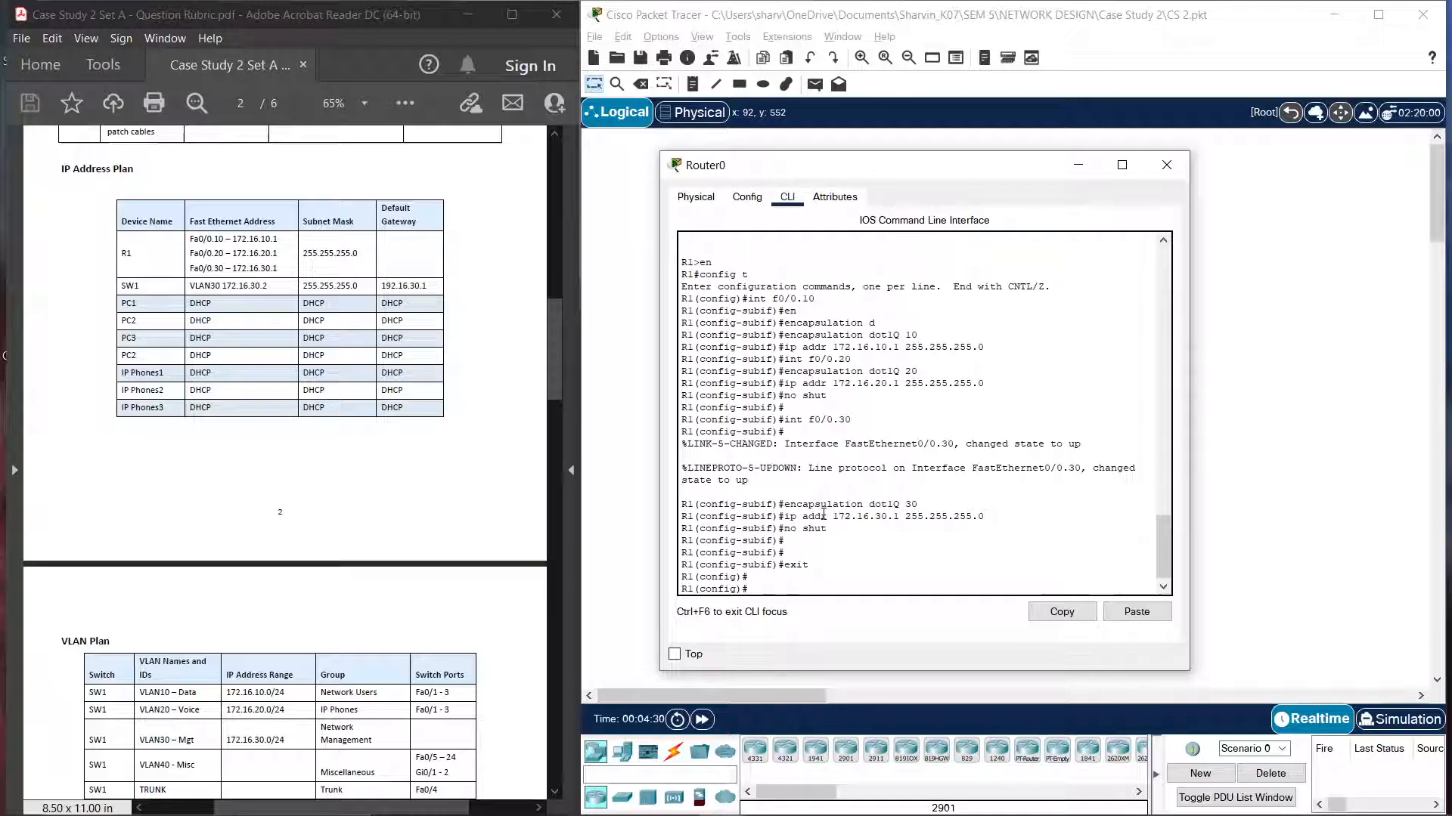
pyautogui.write('int f0/0')
pyautogui.press('Return')
pyautogui.write('no shut')
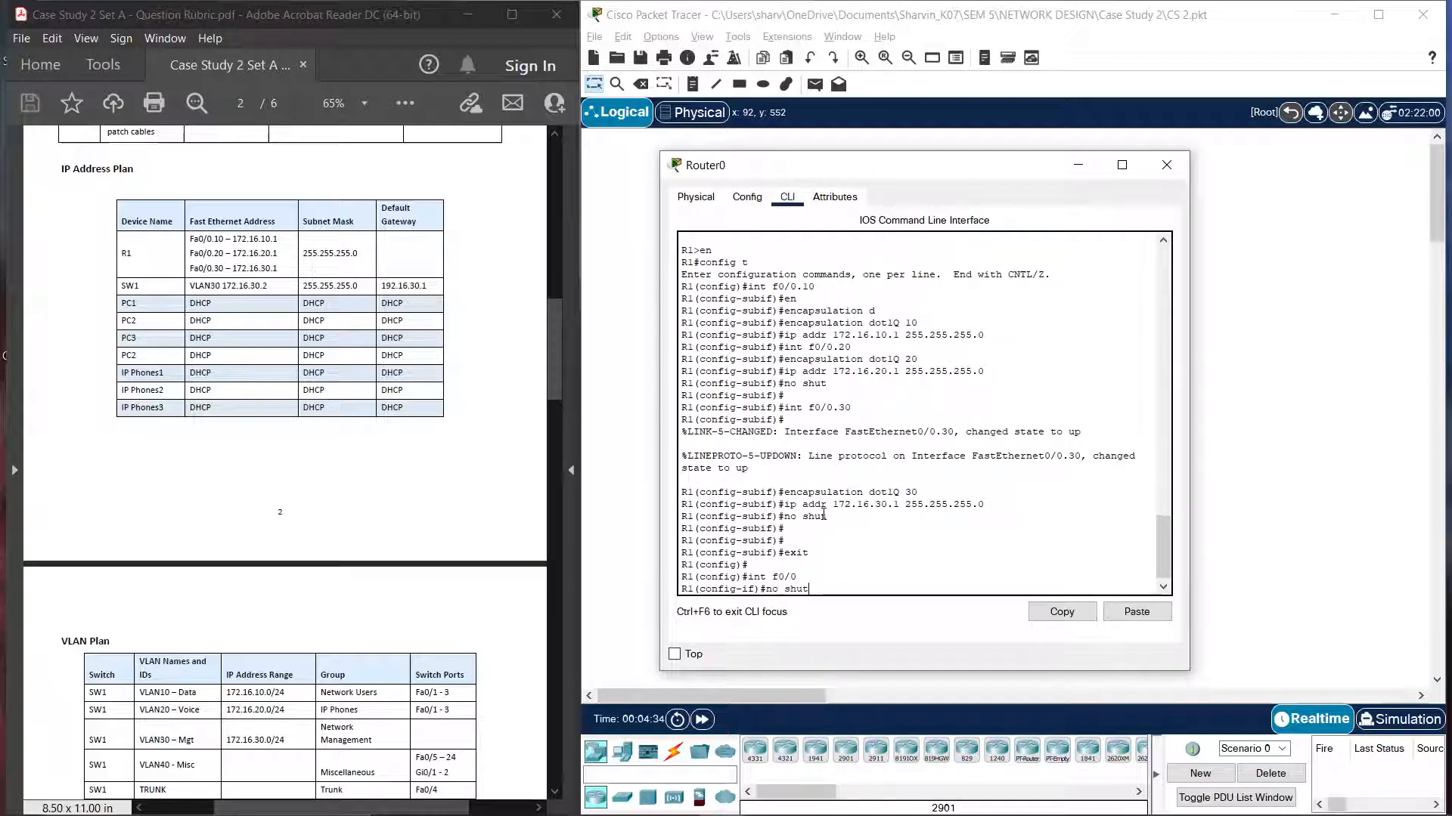
pyautogui.press('Return')
pyautogui.press('Return')
# Step: Return to privileged mode on R1 and save the running configuration to the startup configuration
pyautogui.write('end')
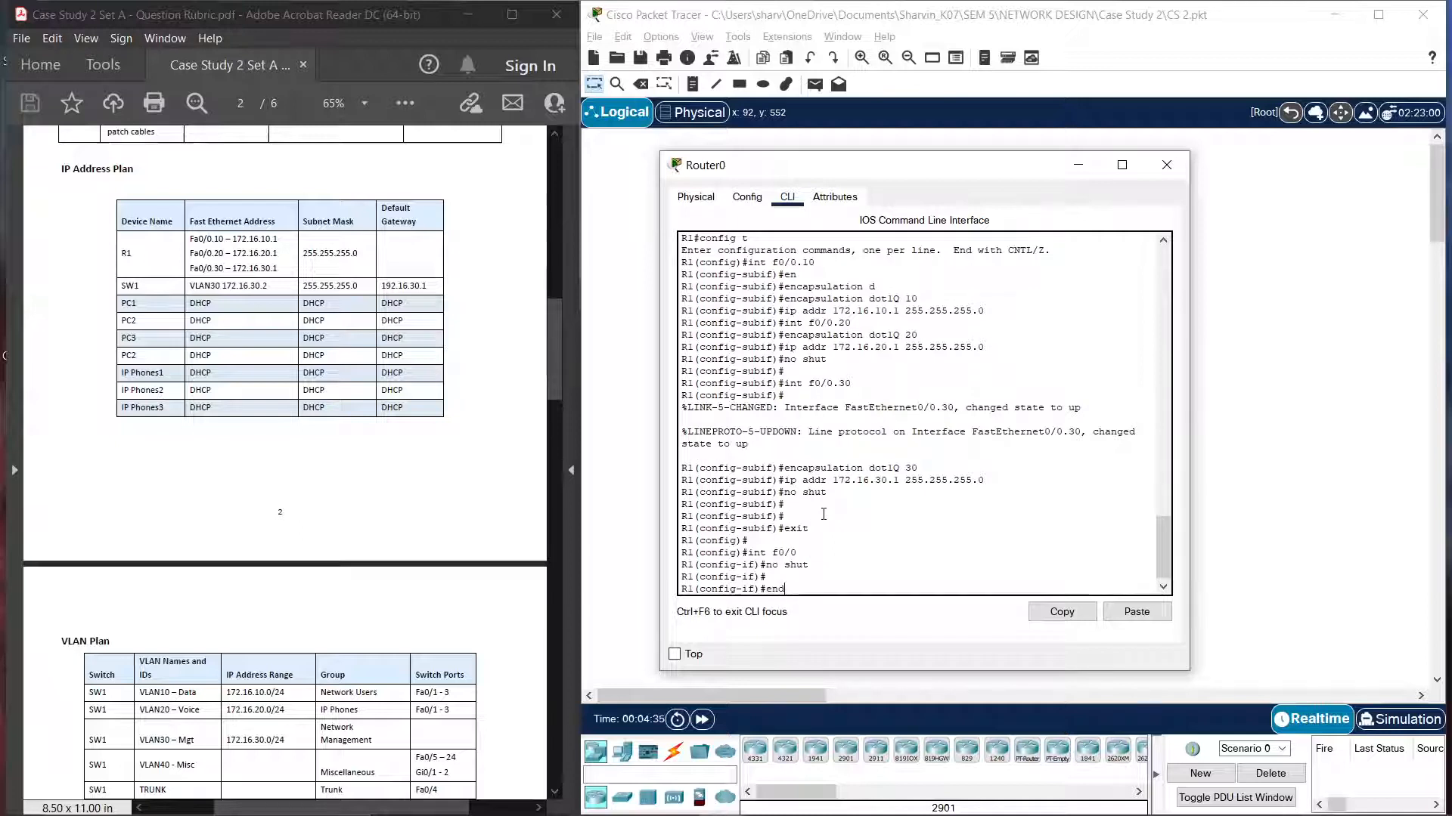
pyautogui.press('Return')
pyautogui.write('cop ')
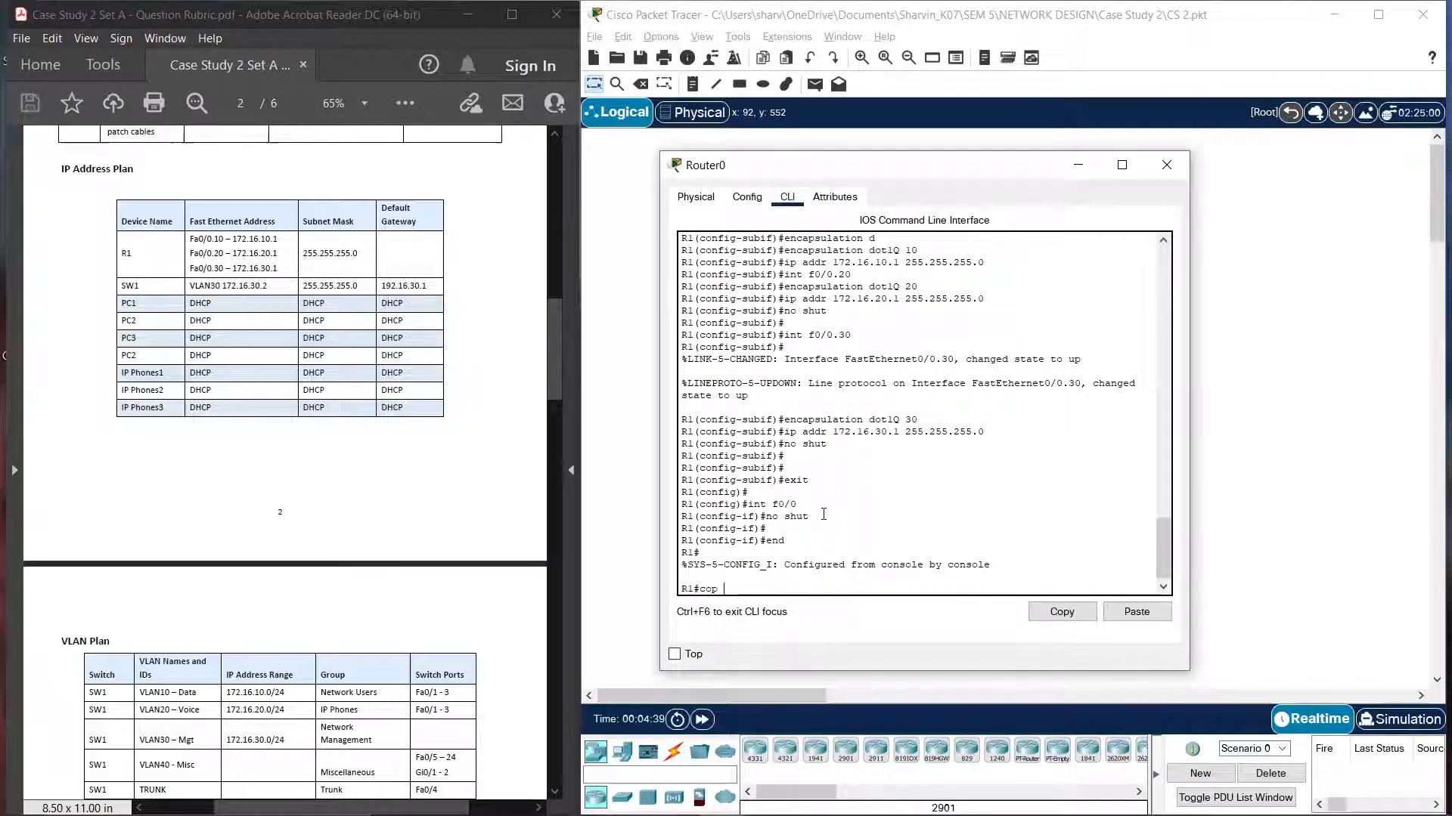
pyautogui.write('y run start')
pyautogui.press('Return')
pyautogui.press('Return')
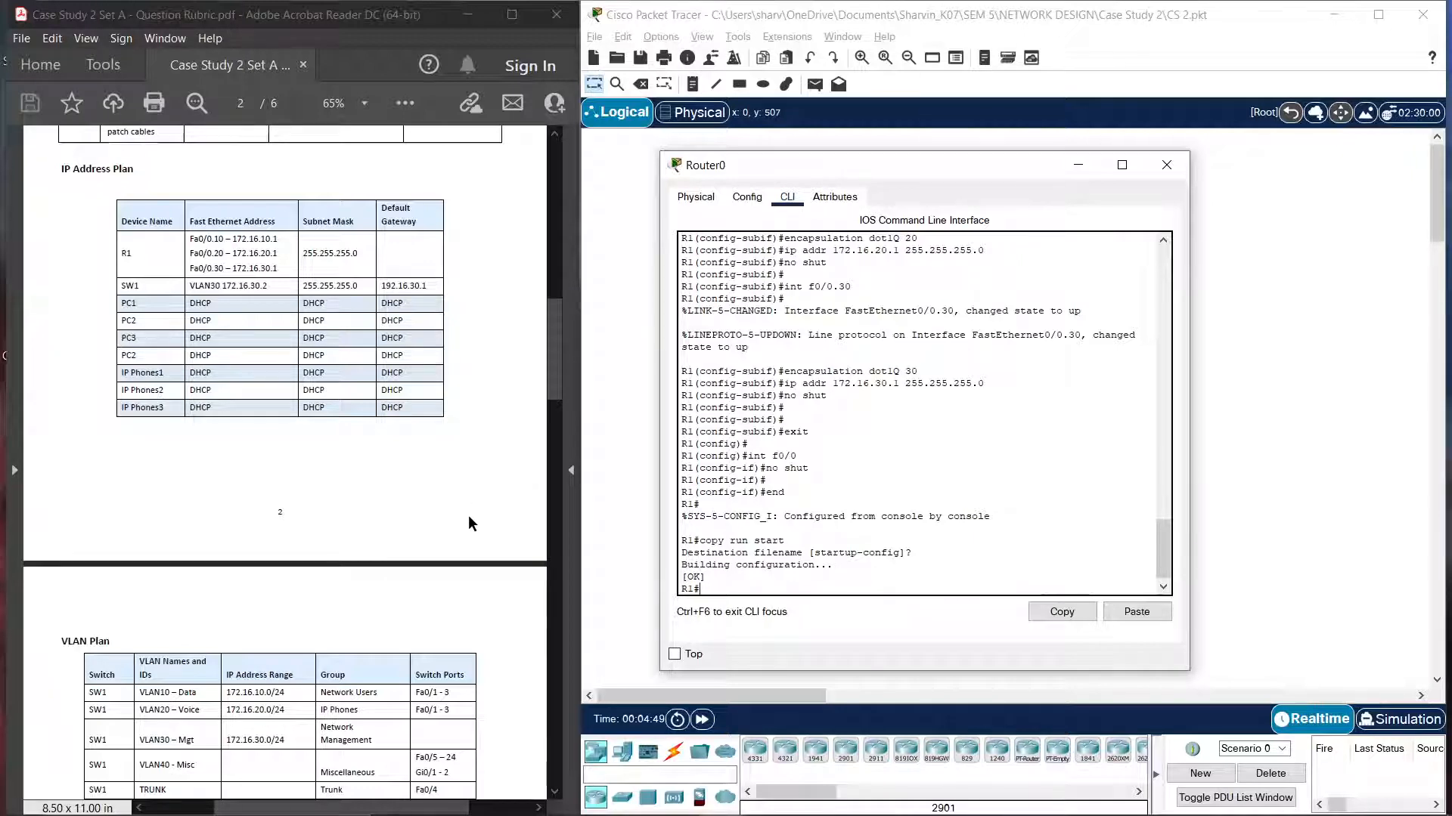
# Step: Following the DHCP pool plan, exclude addresses 172.16.10.1 through 172.16.10.5 from DHCP in R1's global configuration
pyautogui.scroll(-5, 469, 521)
pyautogui.scroll(-5, 469, 515)
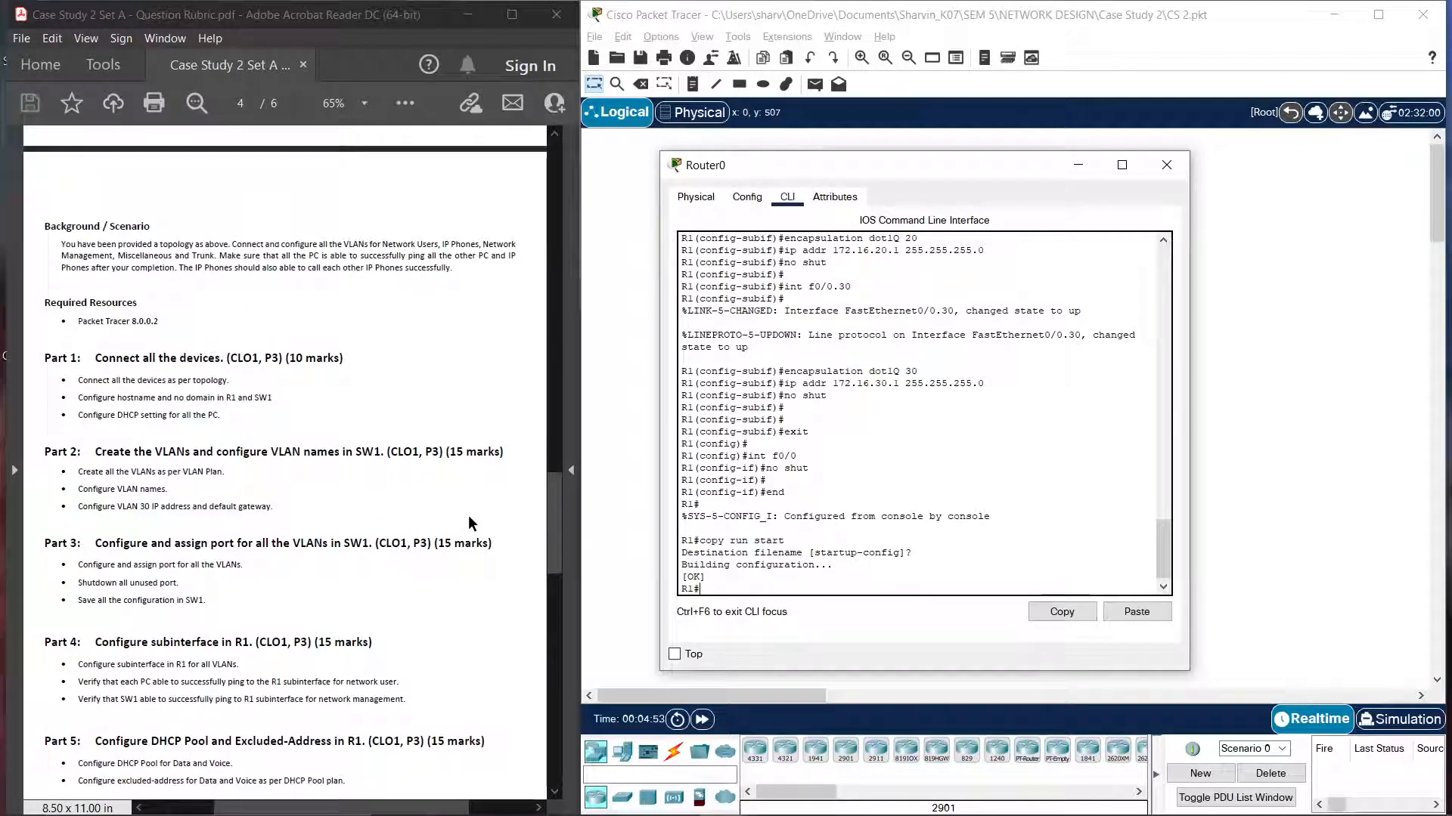
pyautogui.scroll(-3, 465, 511)
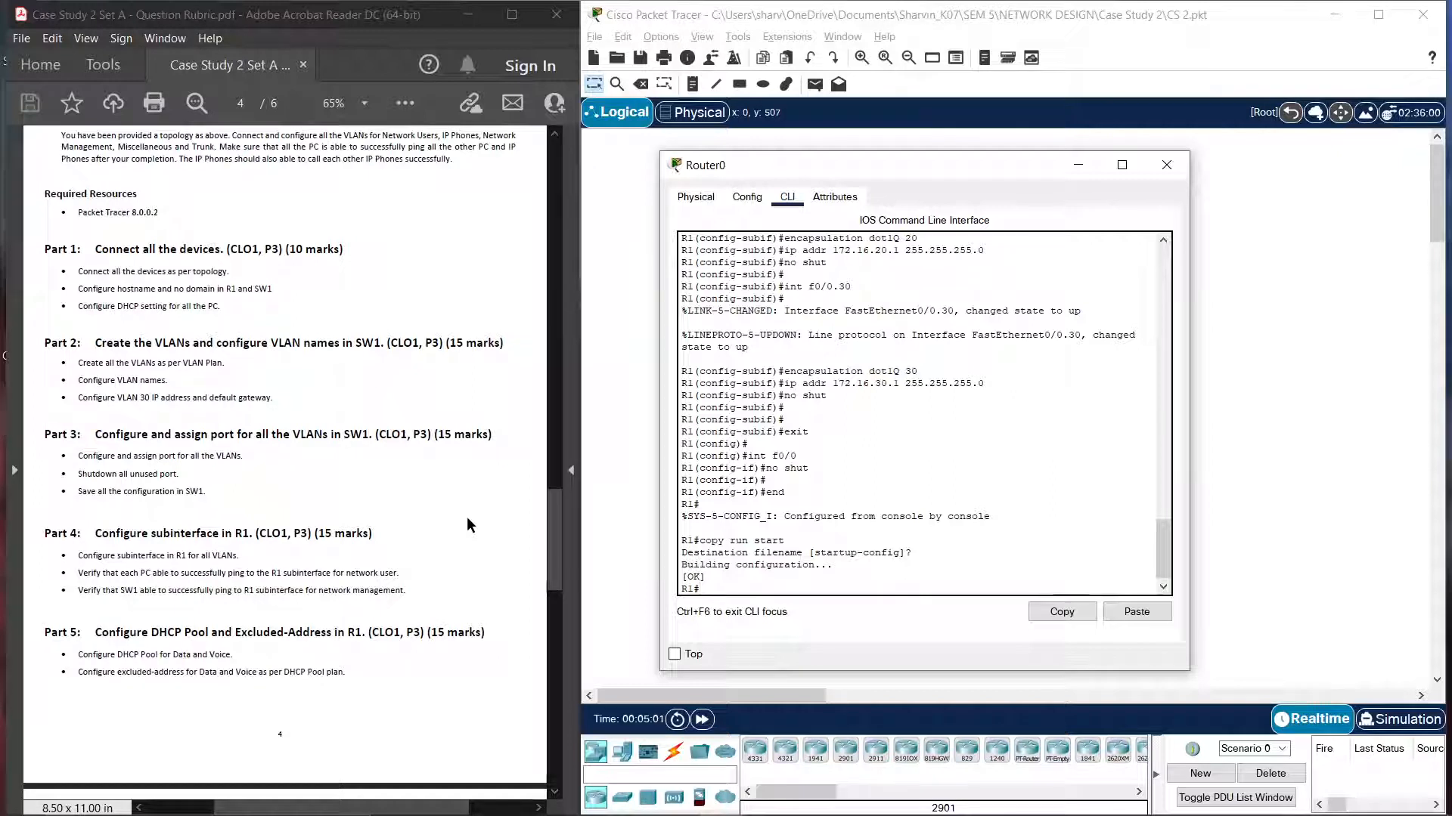
pyautogui.scroll(2, 488, 560)
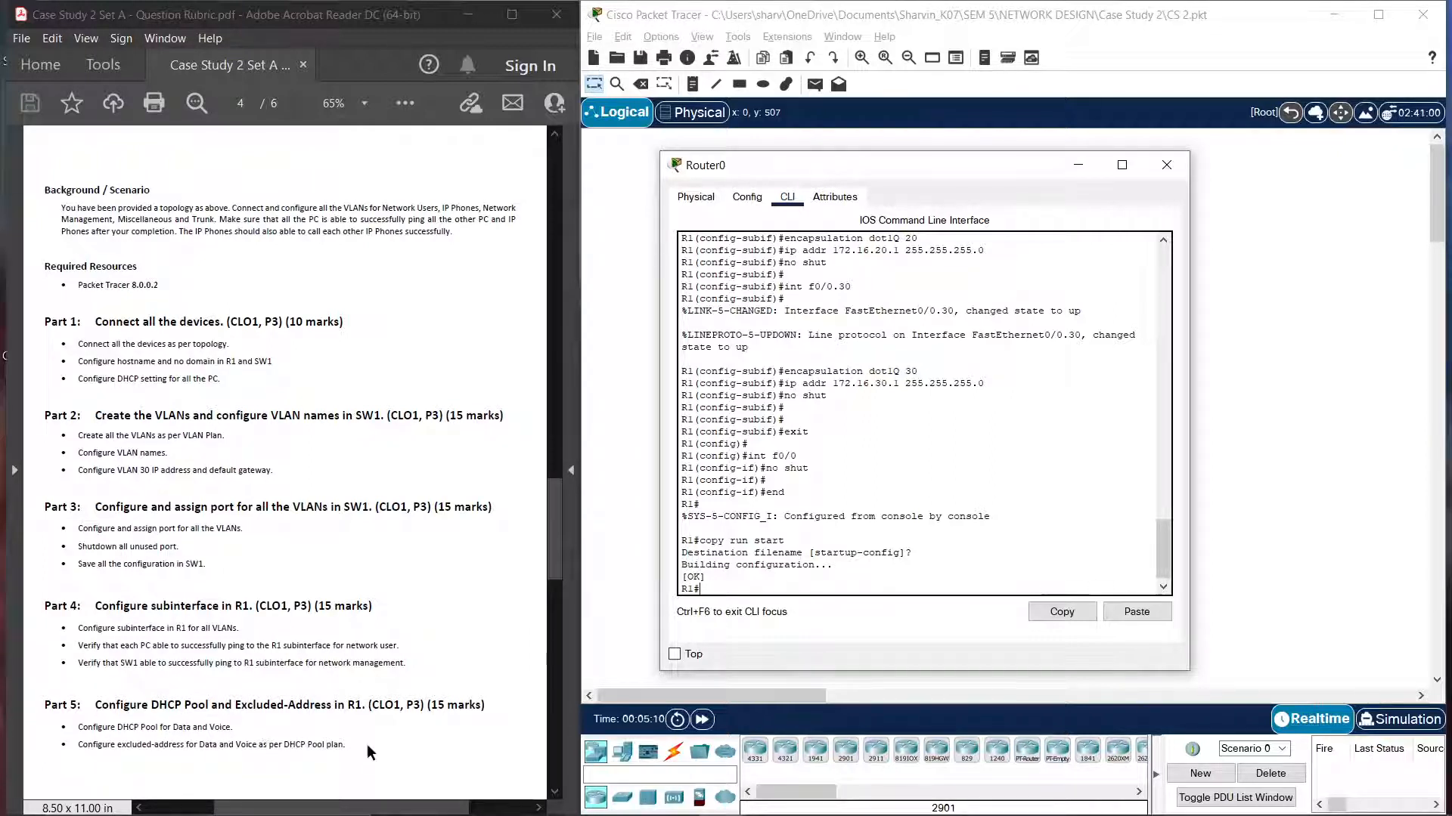
pyautogui.scroll(15, 370, 747)
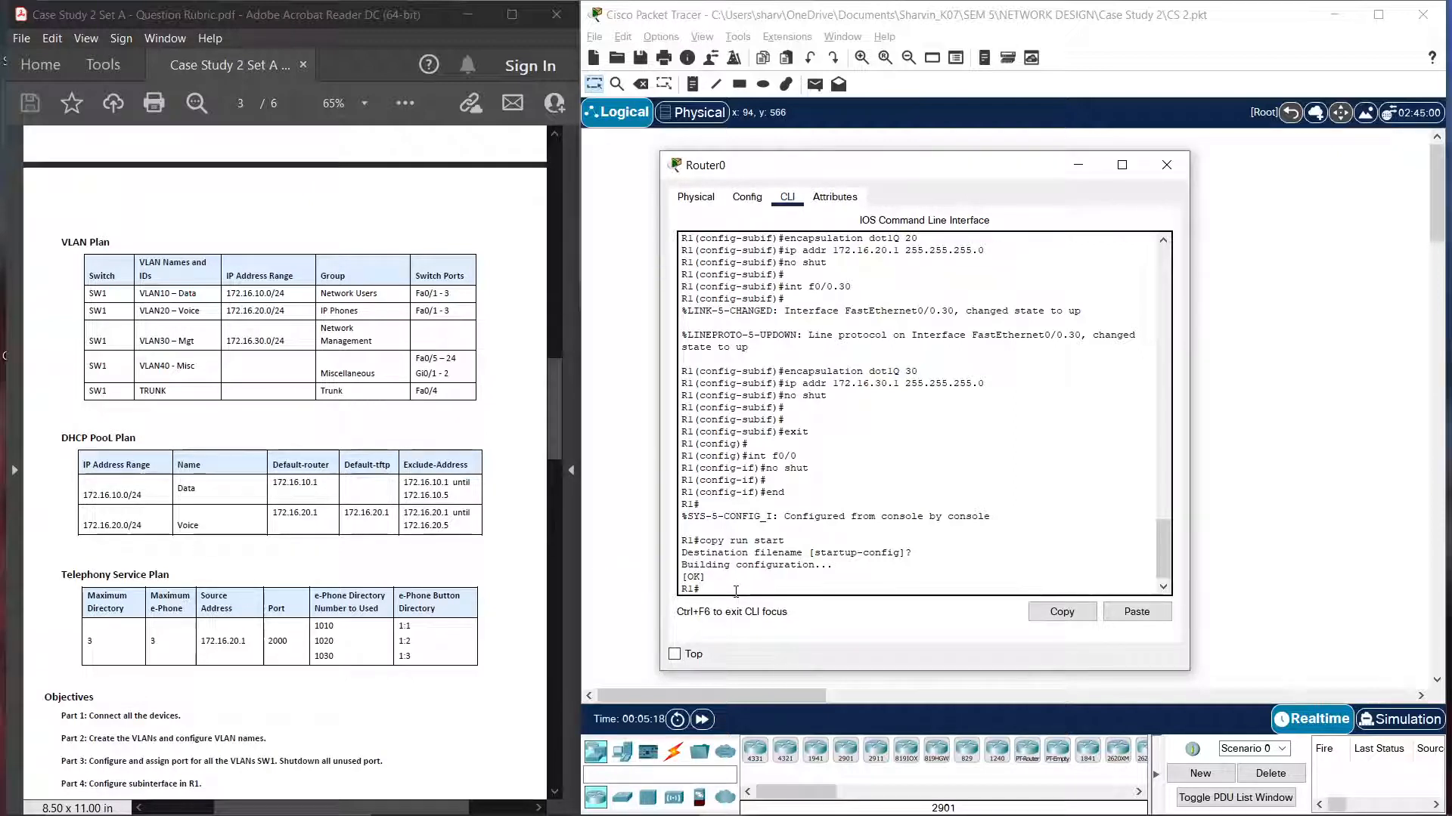
pyautogui.write('t')
pyautogui.press('Return')
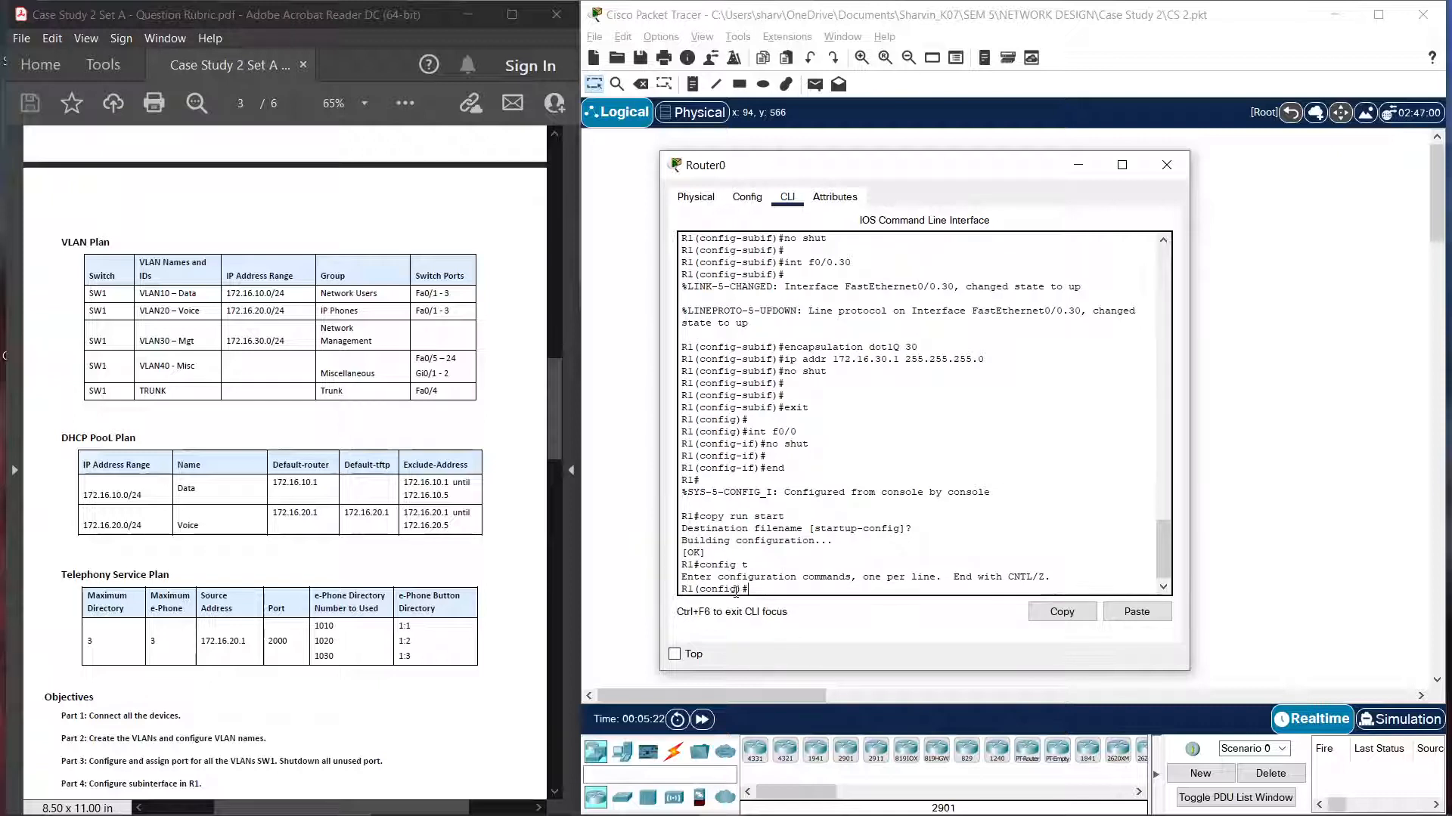
pyautogui.write('ip dhcp')
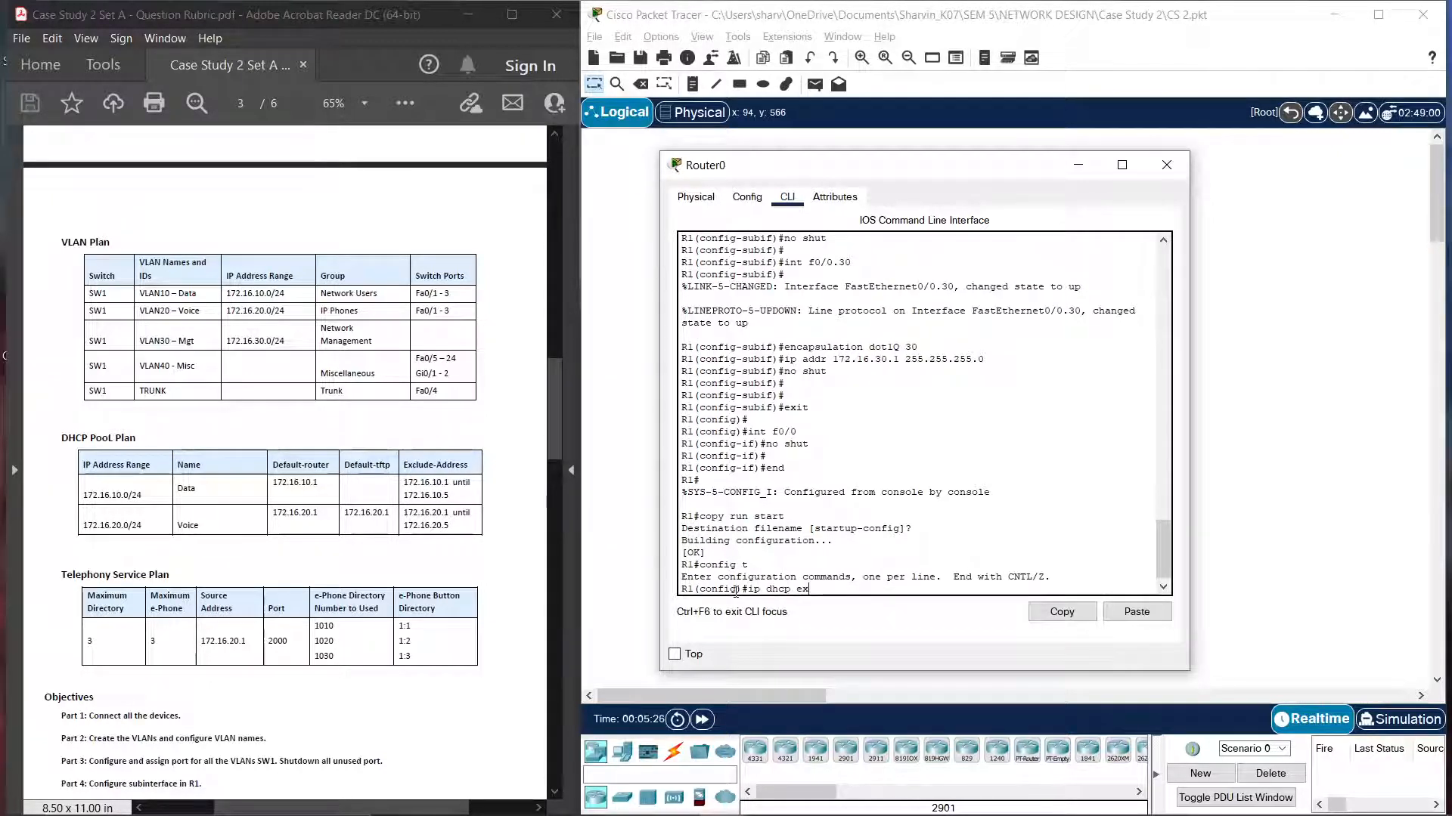
pyautogui.write(' ex')
pyautogui.press('Tab')
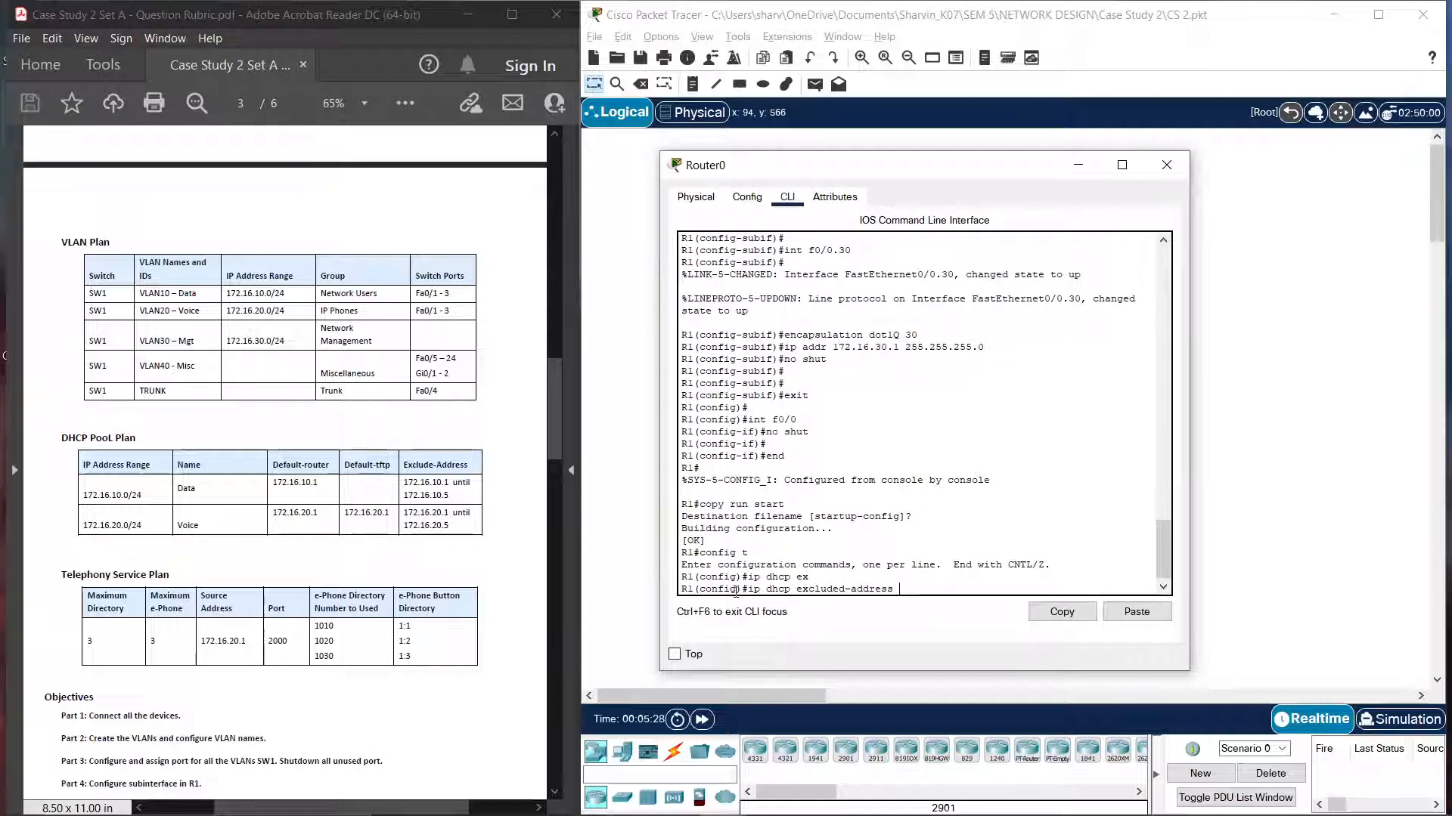
pyautogui.write('172.16')
pyautogui.write('0.1 172')
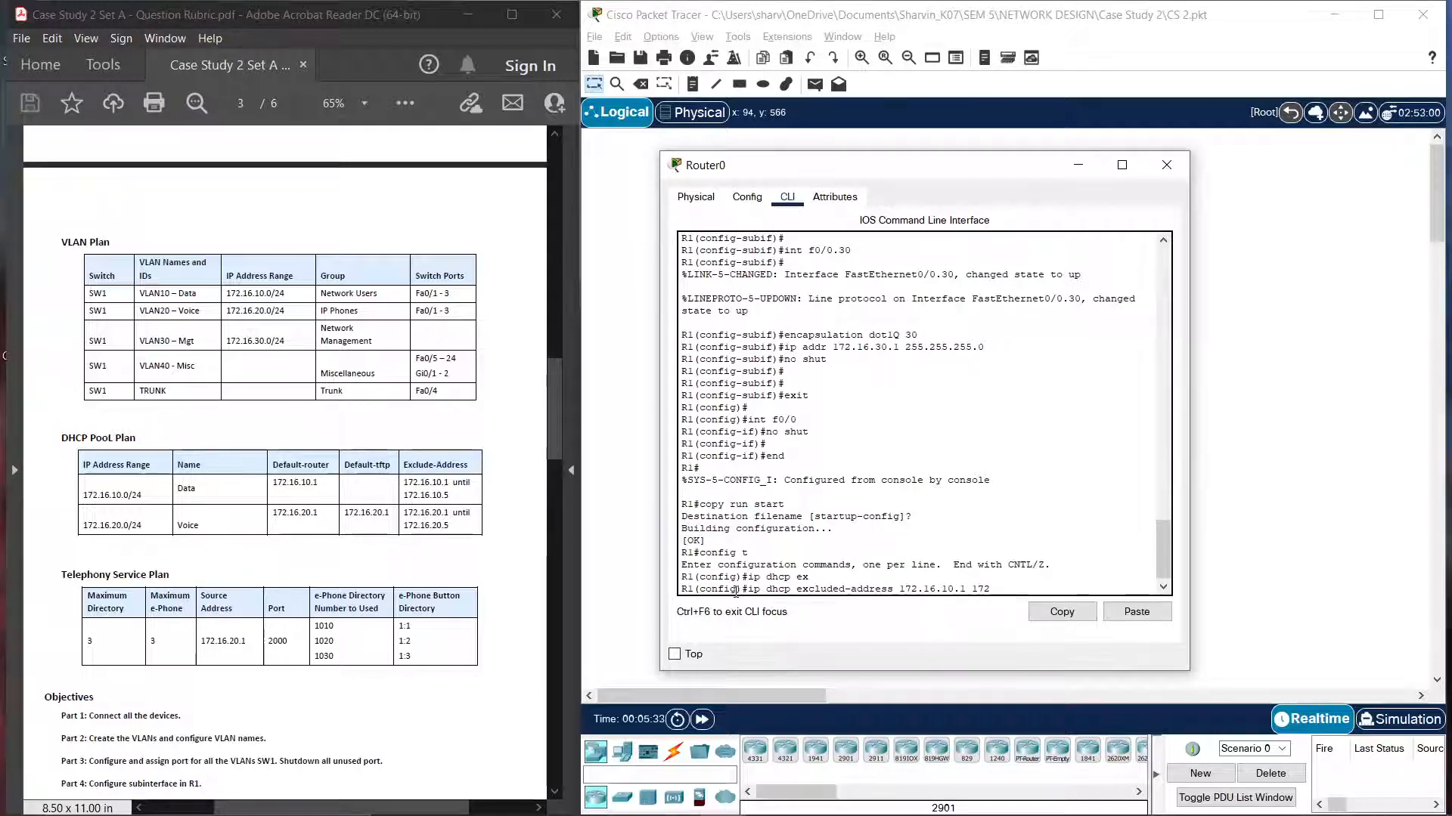
pyautogui.write('.16.10.5')
pyautogui.press('Return')
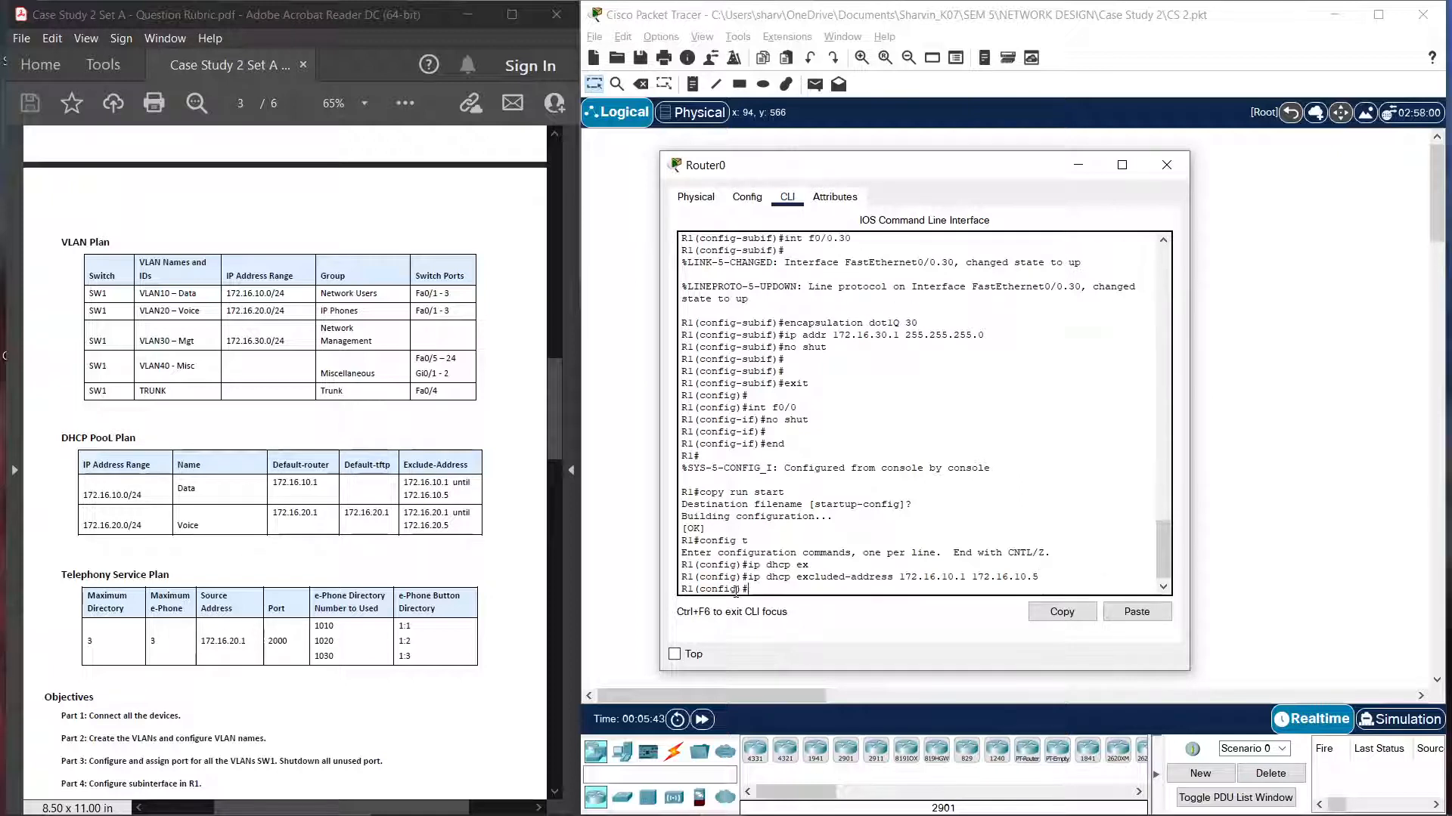
# Step: Exclude the voice addresses 172.16.20.1 through 172.16.20.5 from DHCP on R1
pyautogui.press('Up')
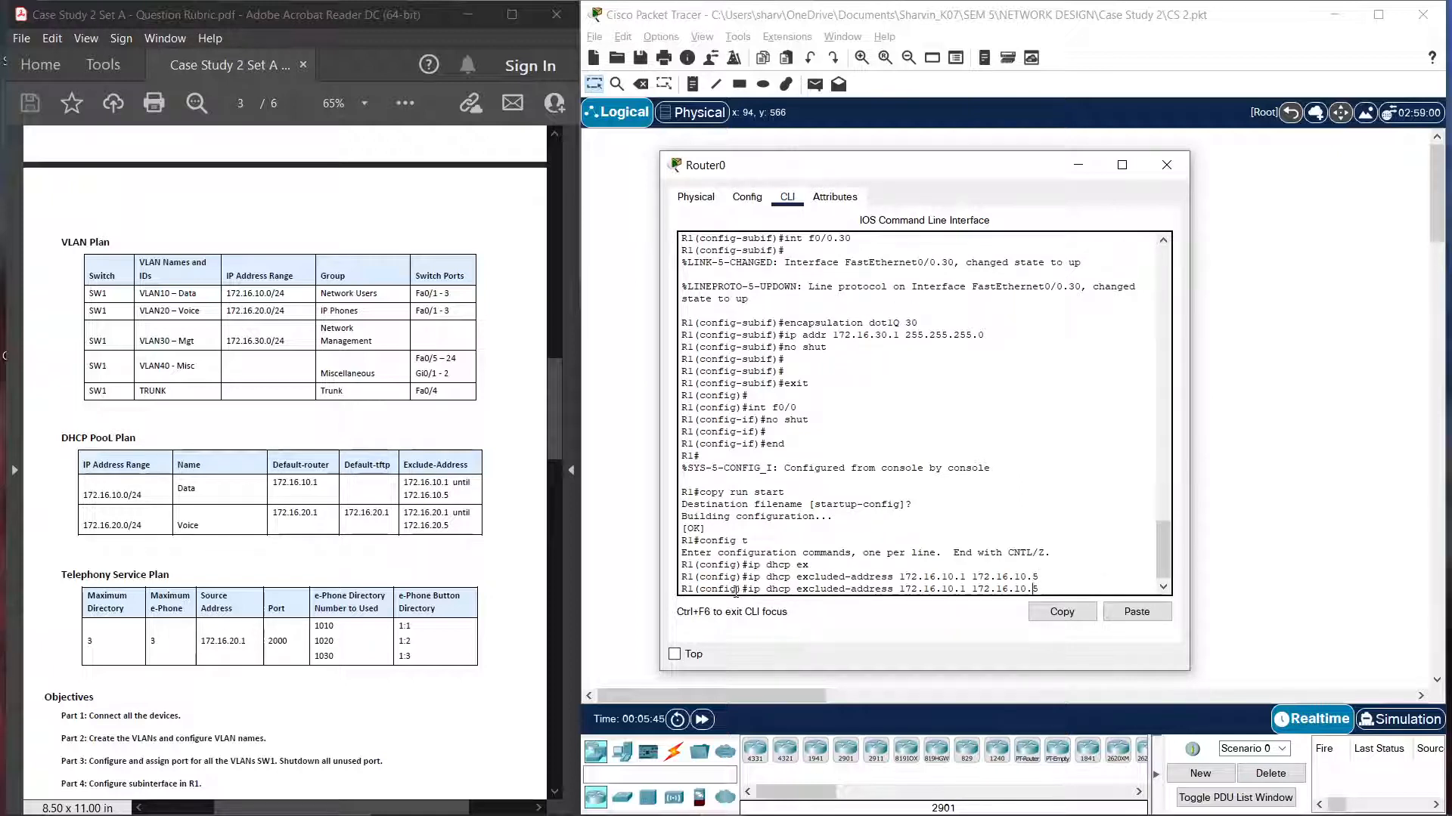
pyautogui.press('Left')
pyautogui.press('Left')
pyautogui.press('Left')
pyautogui.press('Left')
pyautogui.press('Left')
pyautogui.press('Left')
pyautogui.press('Left')
pyautogui.press('Left')
pyautogui.press('Left')
pyautogui.press('Left')
pyautogui.press('Right')
pyautogui.press('Right')
pyautogui.press('Right')
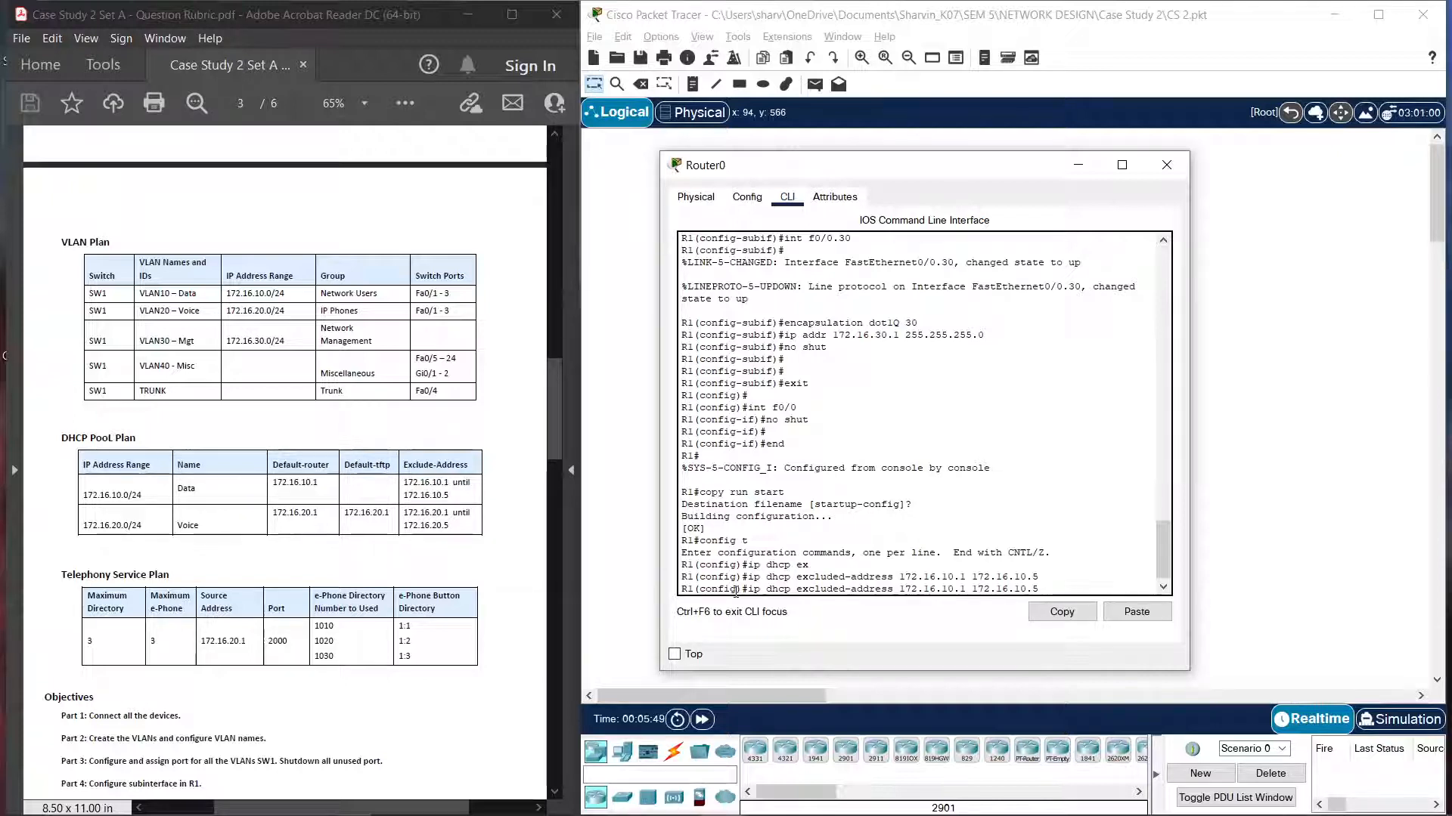
pyautogui.press('BackSpace')
pyautogui.write('2')
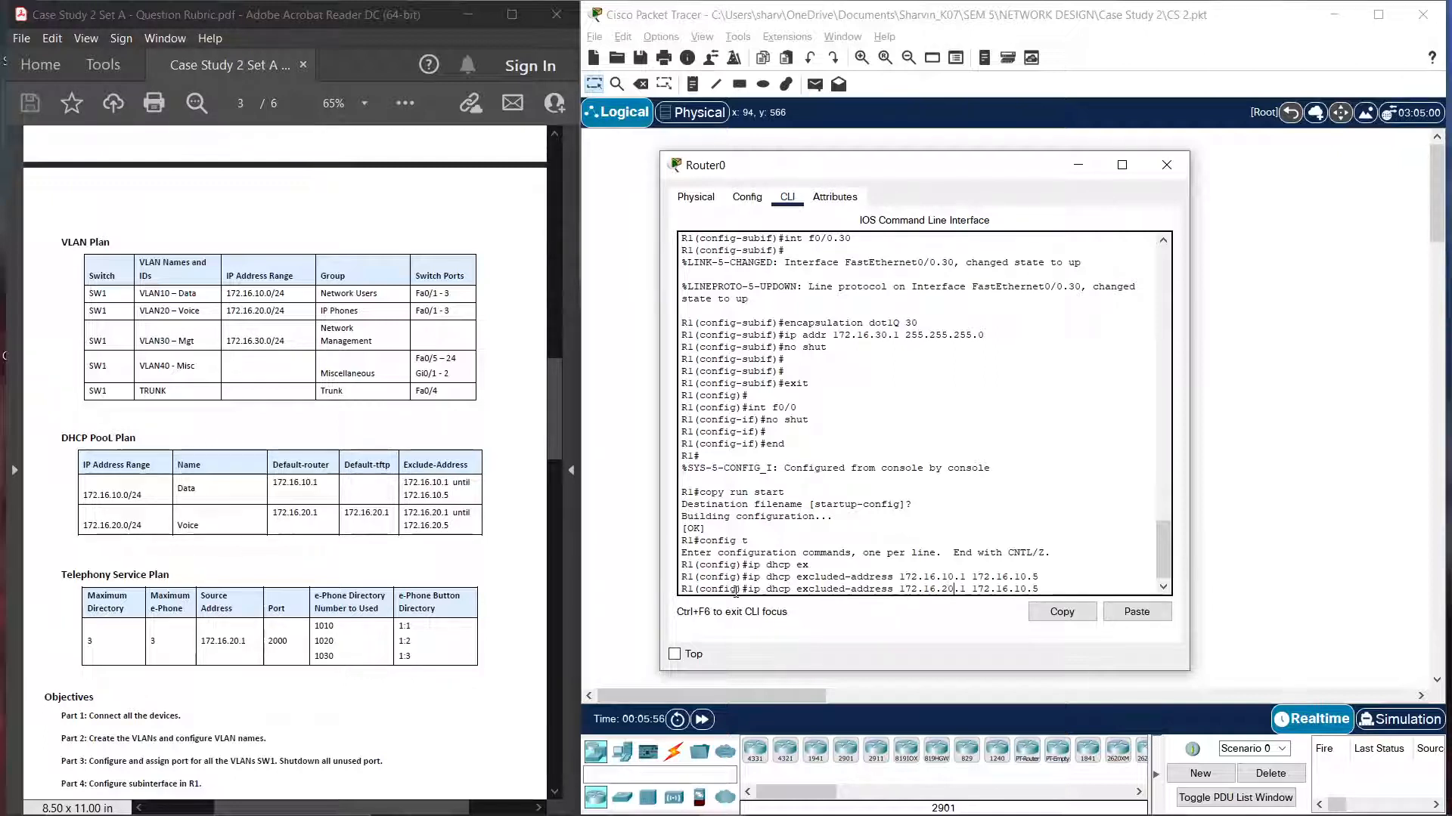
pyautogui.press('Right')
pyautogui.press('Right')
pyautogui.press('Right')
pyautogui.press('Right')
pyautogui.press('Right')
pyautogui.press('Right')
pyautogui.press('Right')
pyautogui.press('Return')
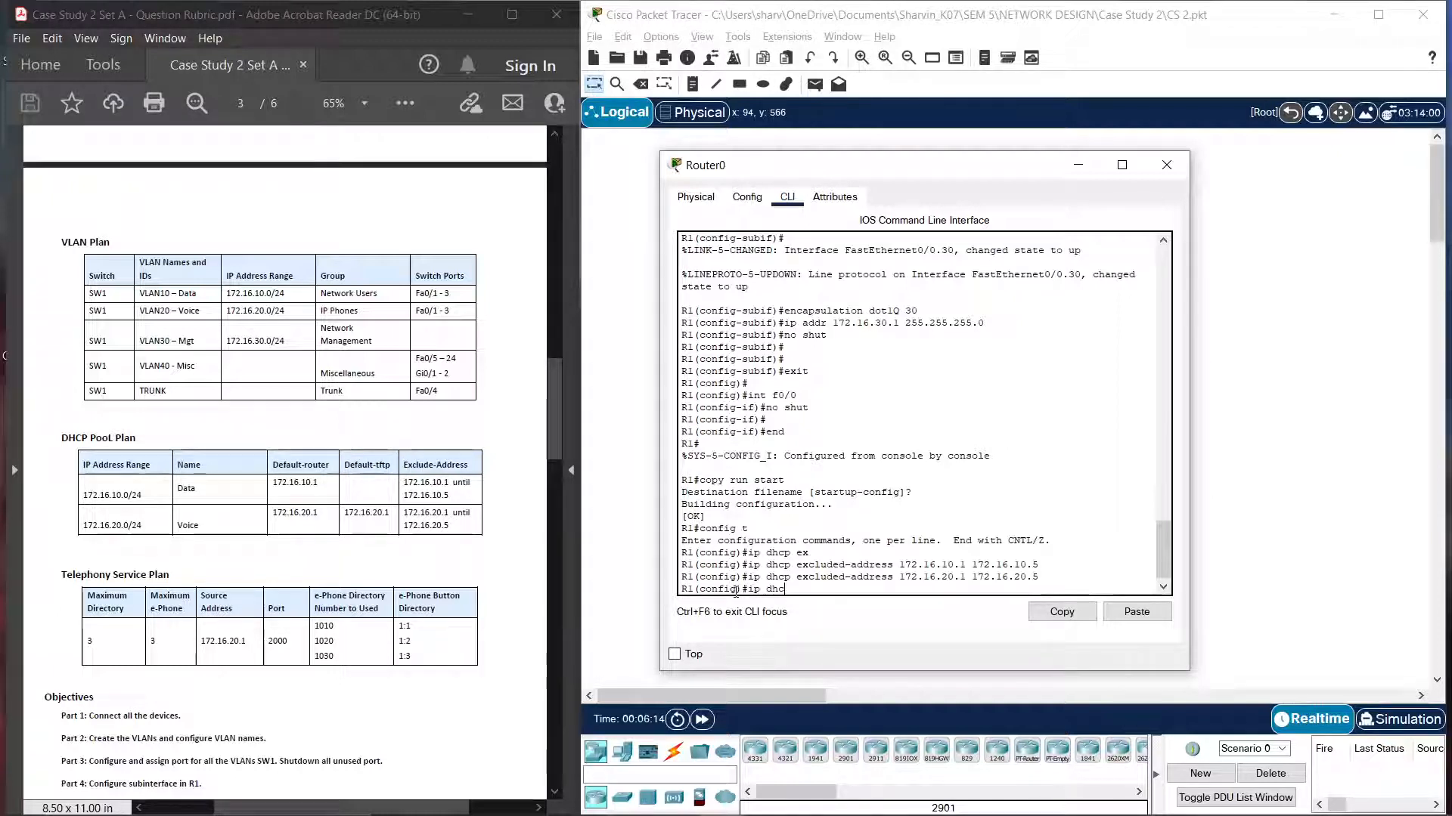
# Step: Create the DHCP pool Data on R1 with network 172.16.10.0 and mask 255.255.255.0
pyautogui.write('dhcp pool DA')
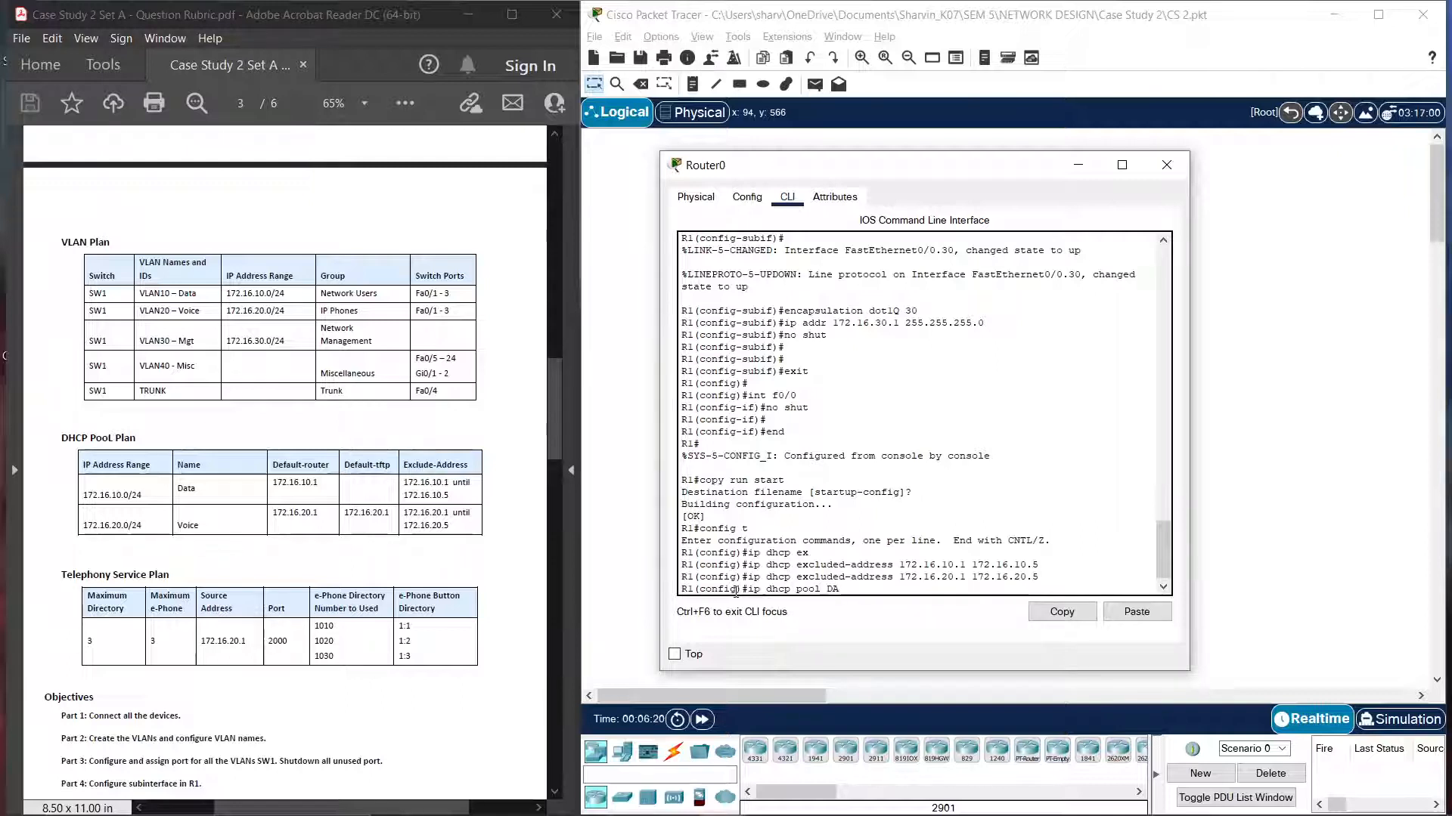
pyautogui.write('ta')
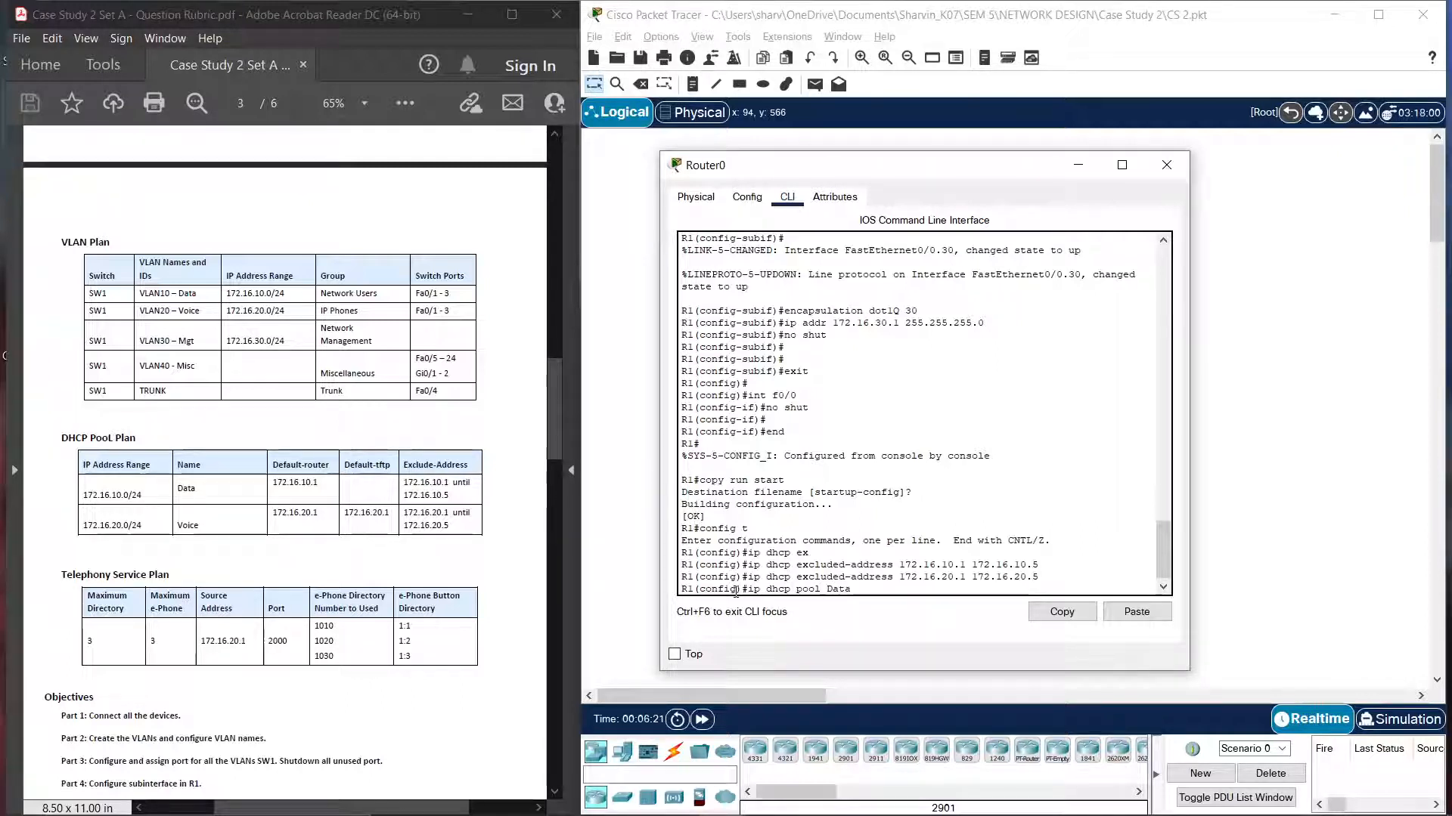
pyautogui.press('Return')
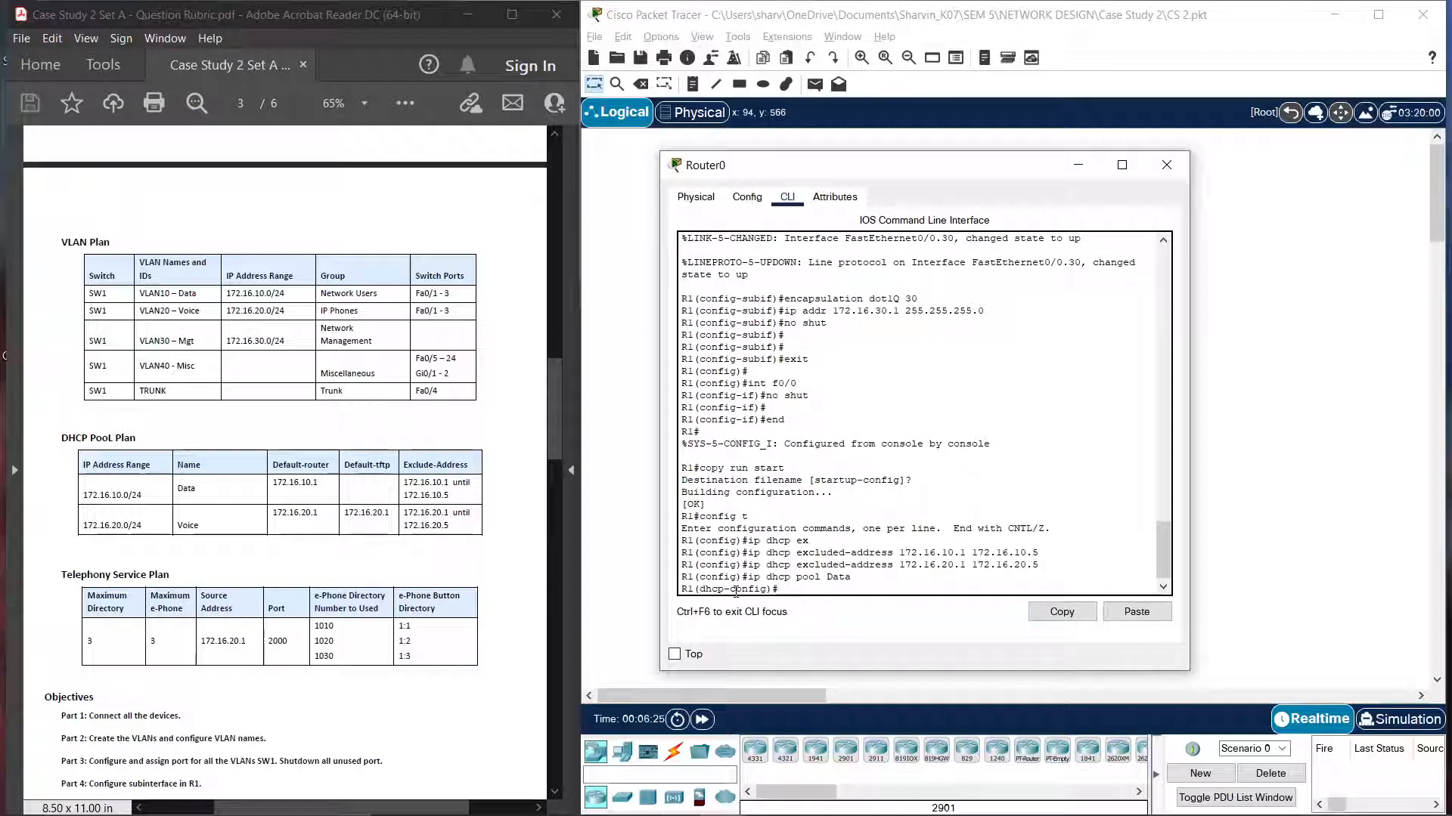
pyautogui.write('network')
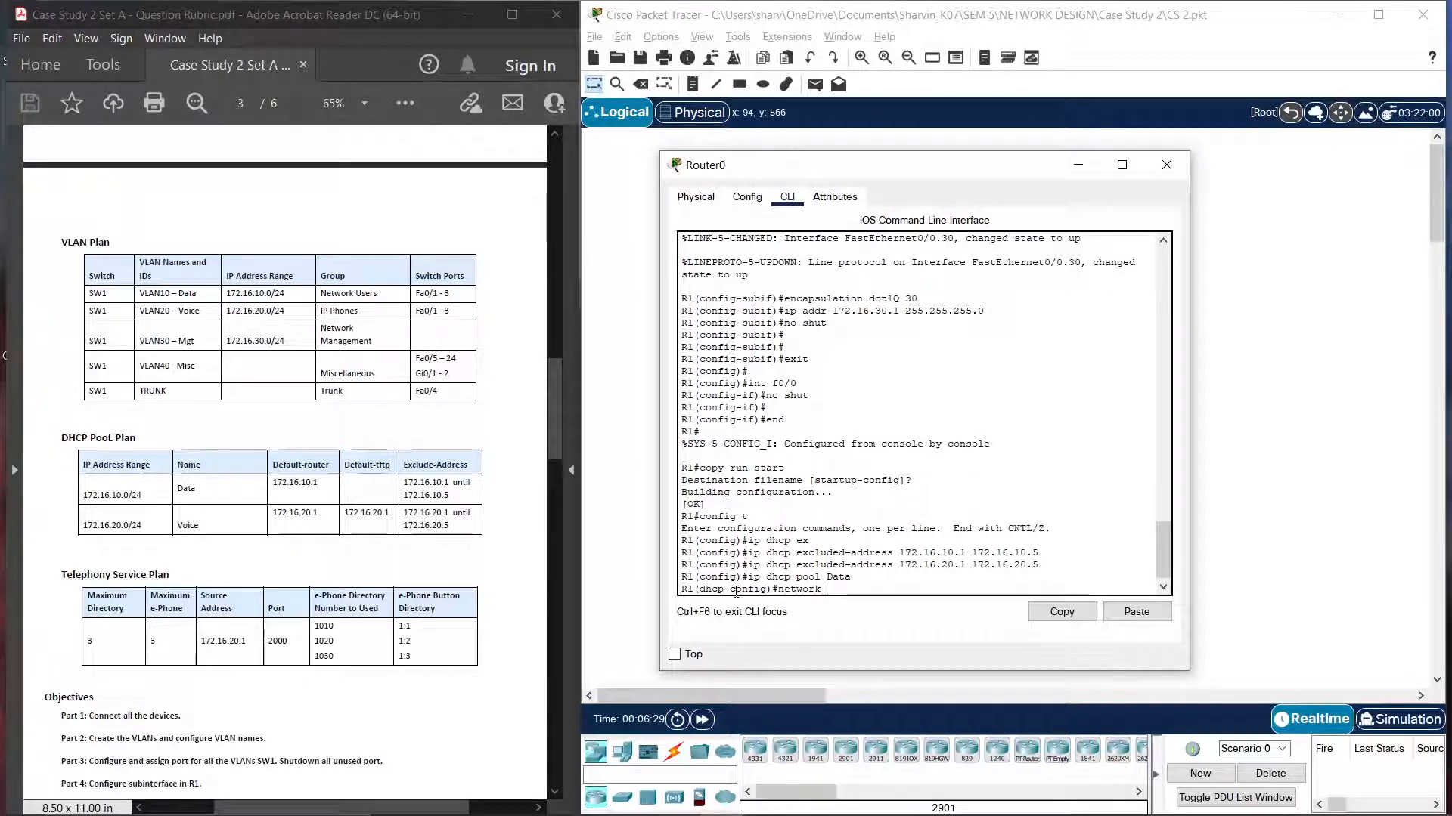
pyautogui.write(' 172.16.10.0 255.255.255.0')
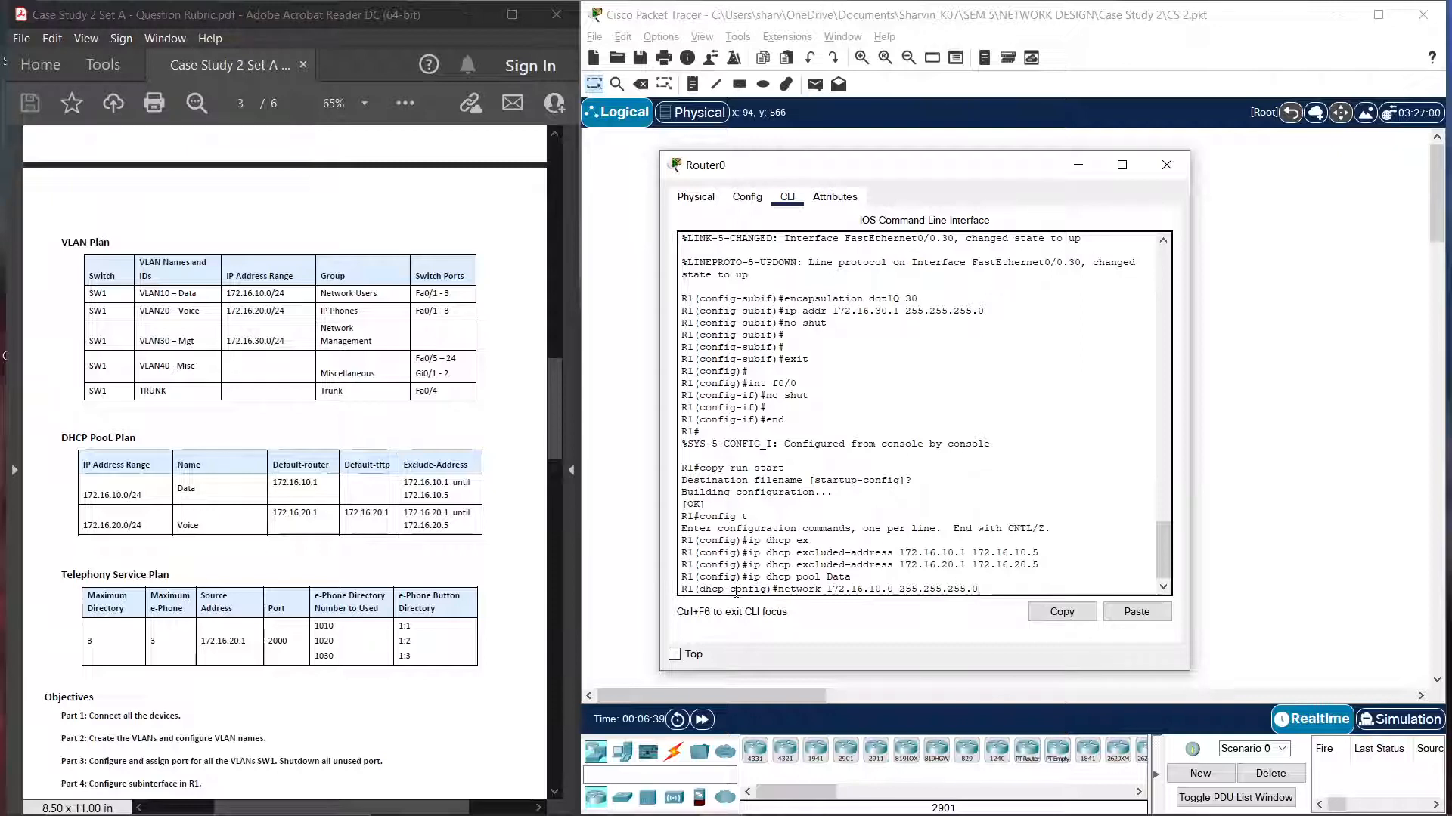
pyautogui.press('Return')
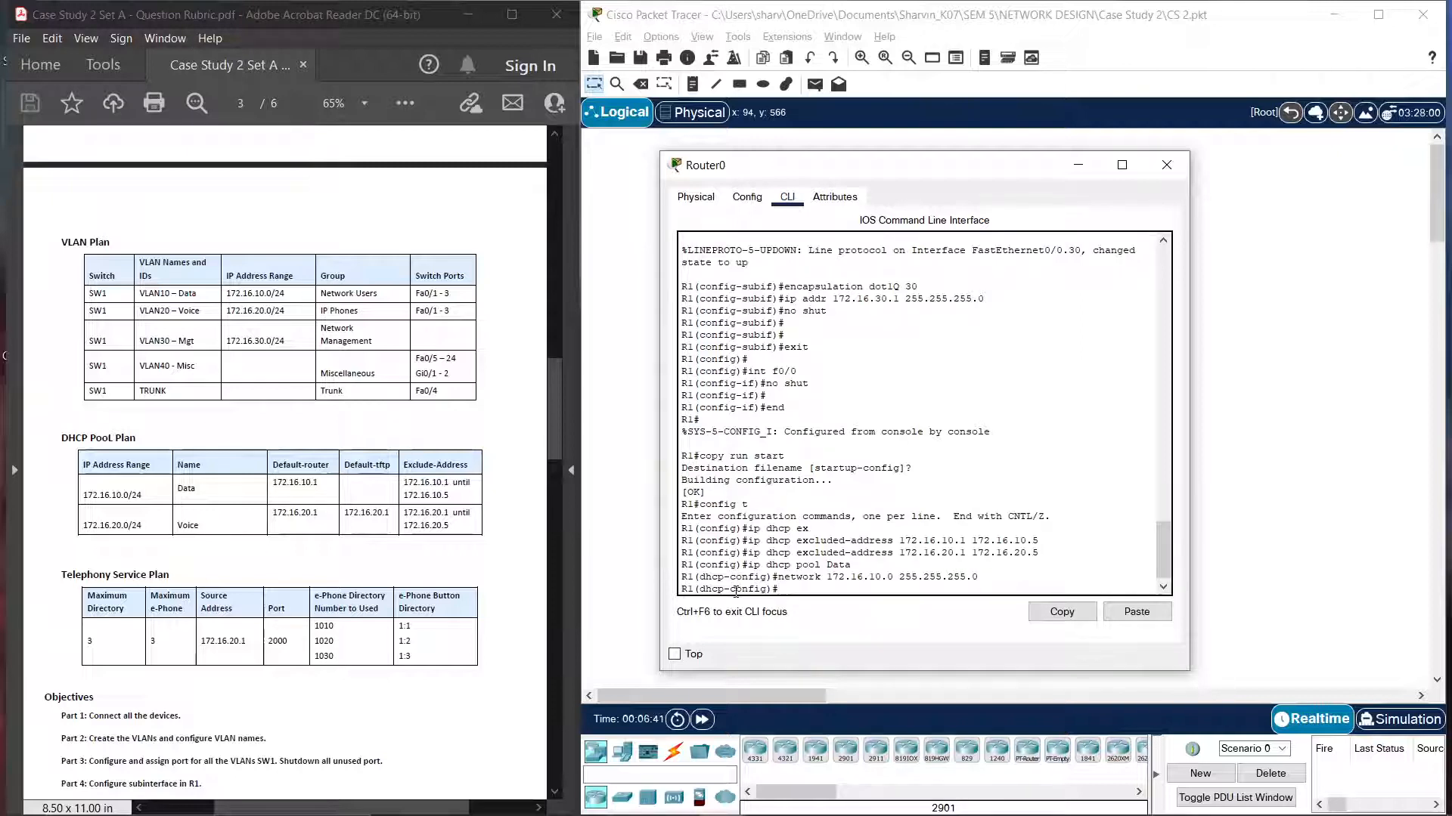
# Step: Set the Data pool's default router to 172.16.10.1 and return to global configuration mode
pyautogui.write('def')
pyautogui.press('Tab')
pyautogui.write('1')
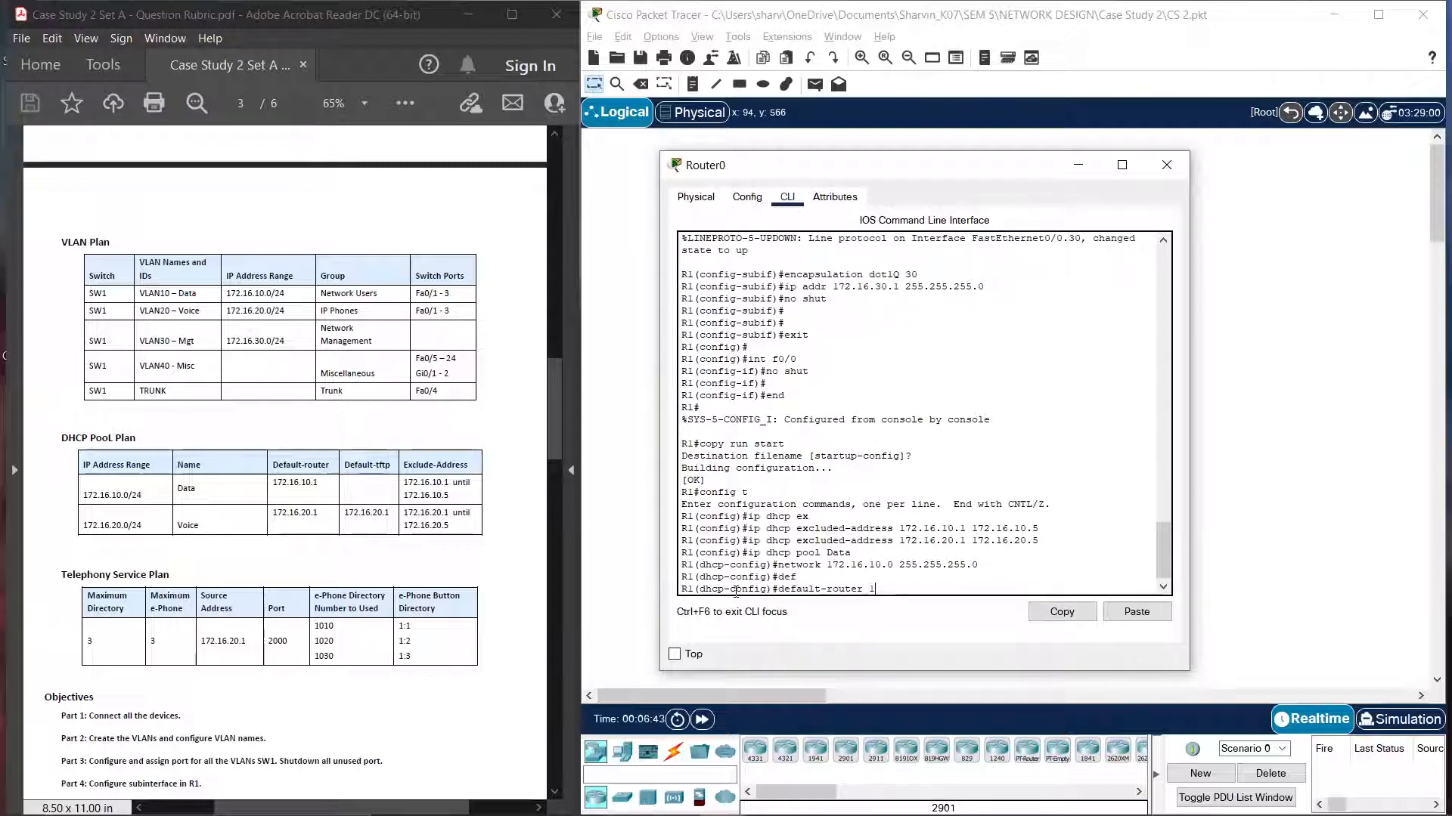
pyautogui.write('72.16.10.1')
pyautogui.press('Return')
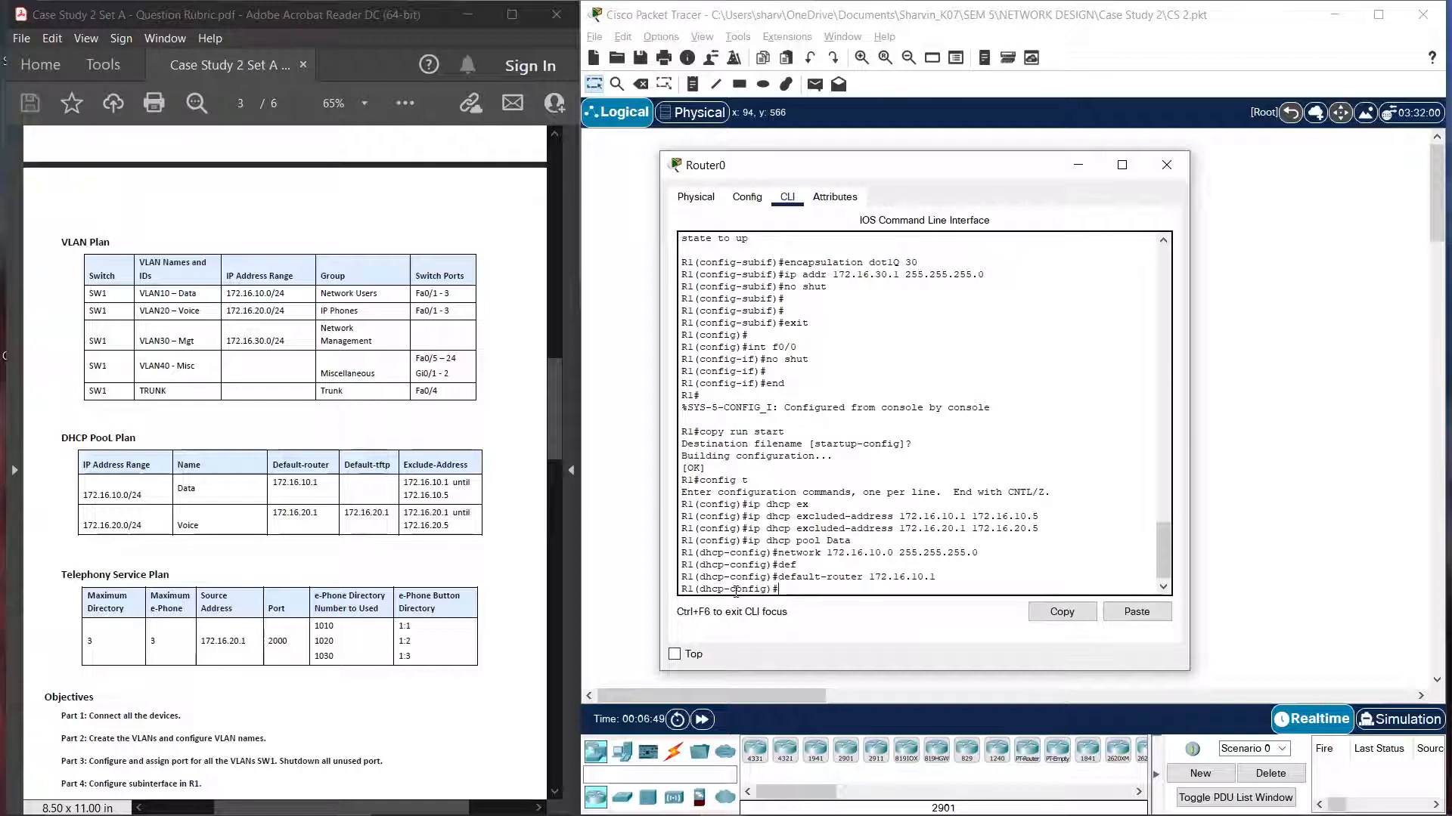
pyautogui.write('exit')
pyautogui.press('Return')
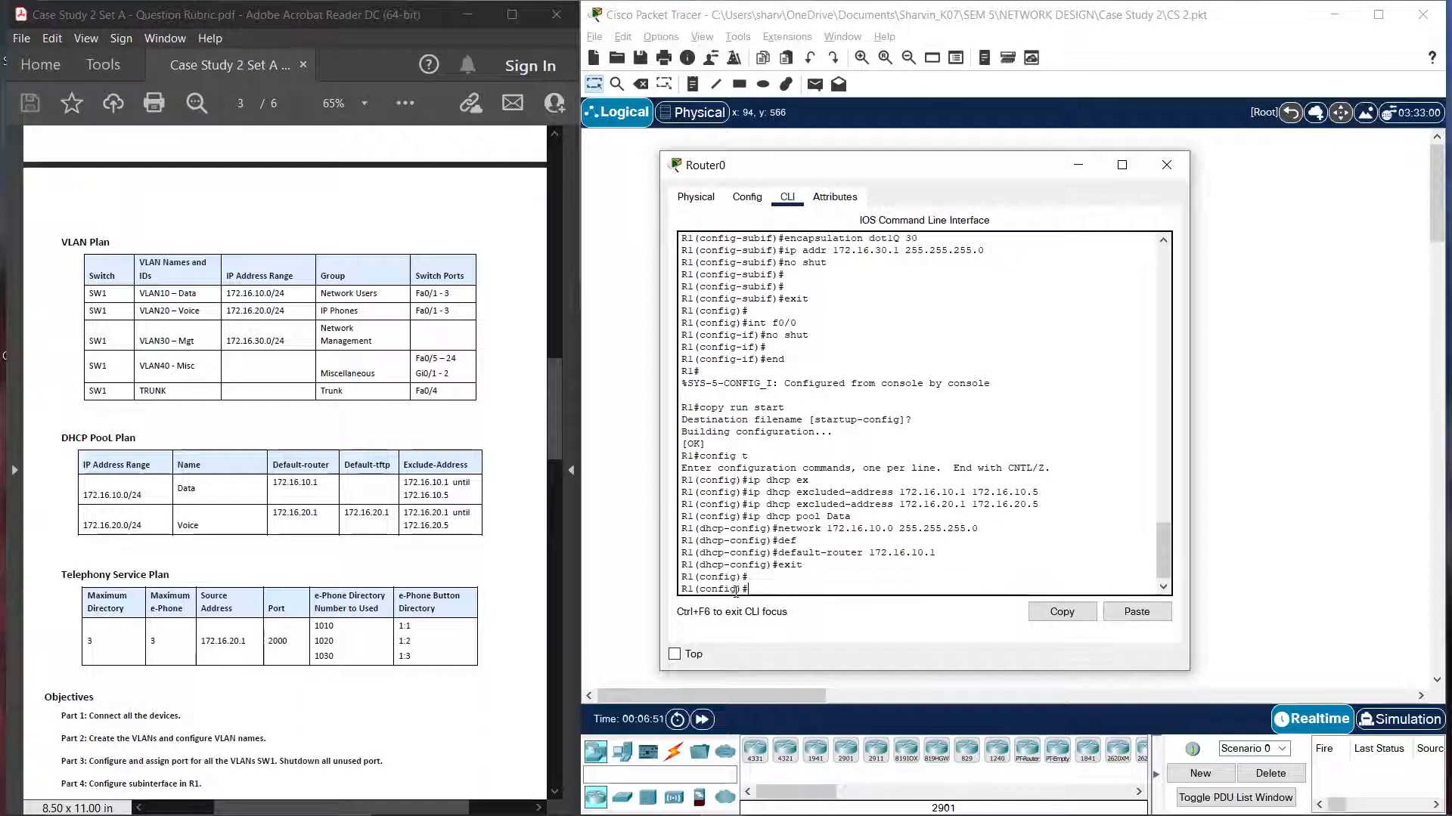
# Step: Create the DHCP pool Voice on R1
pyautogui.press('Up')
pyautogui.press('Up')
pyautogui.press('Up')
pyautogui.press('Up')
pyautogui.press('Up')
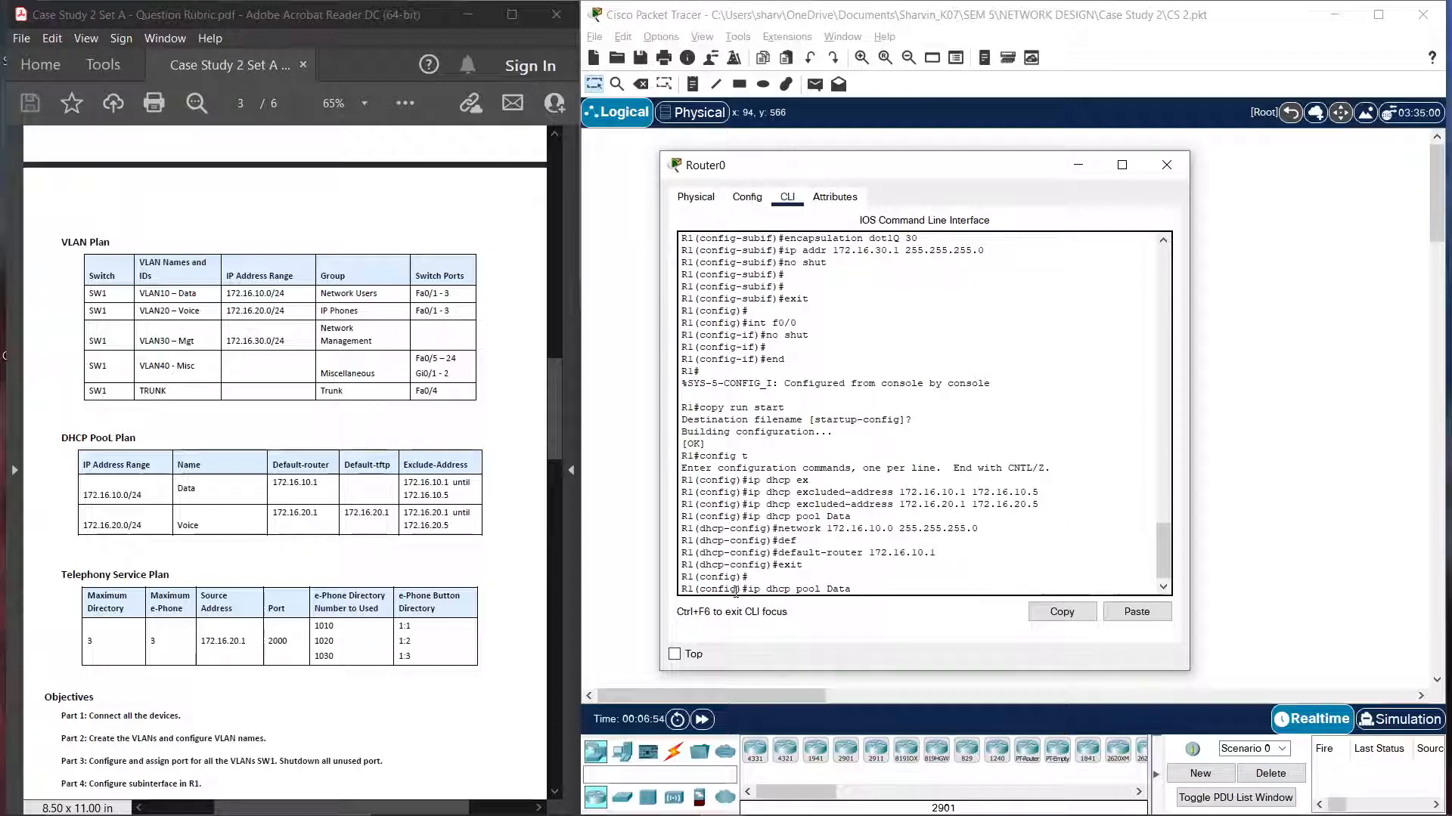
pyautogui.press('BackSpace')
pyautogui.press('BackSpace')
pyautogui.write('Voice')
pyautogui.press('Return')
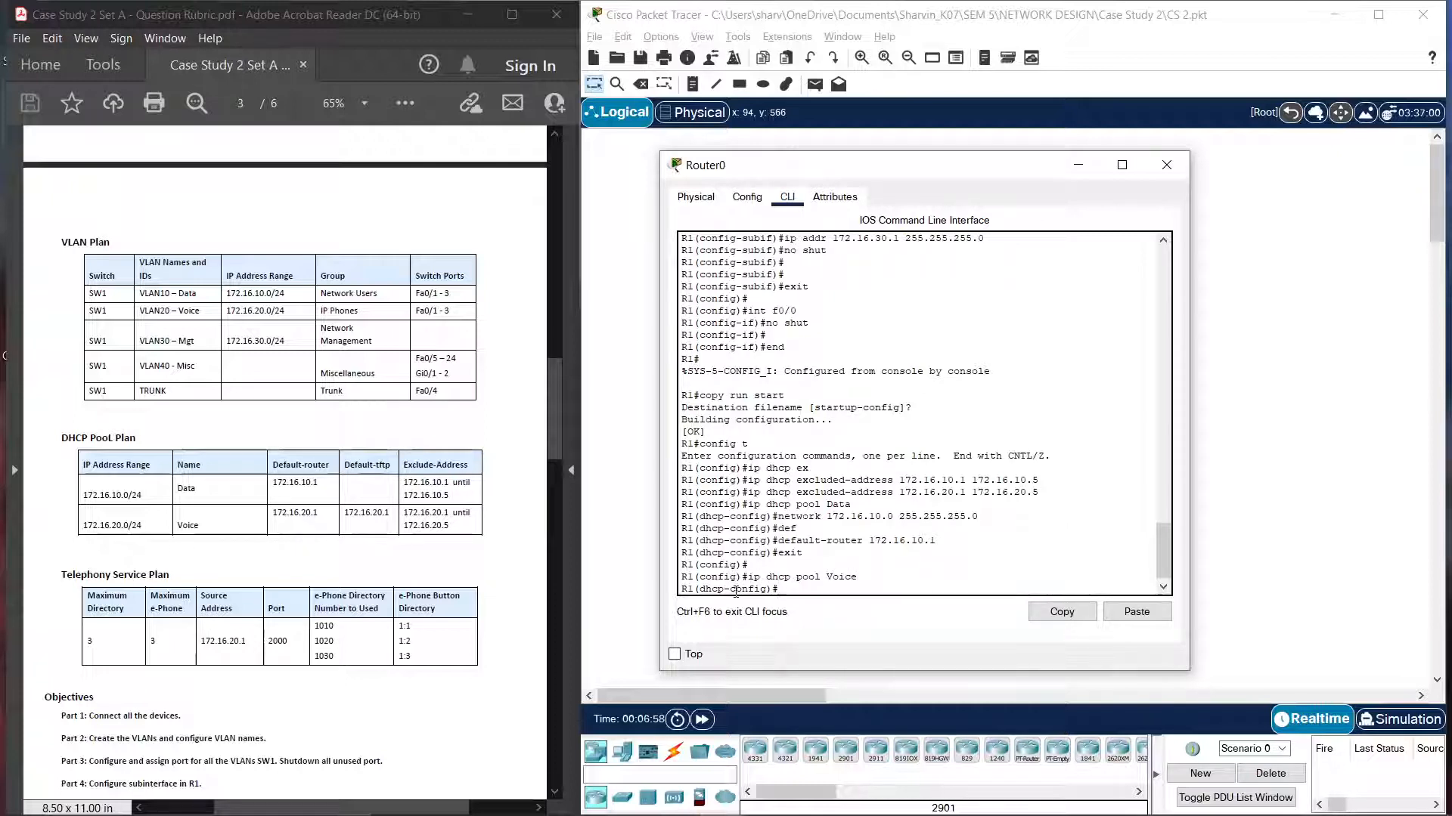
# Step: Assign network 172.16.20.0 with mask 255.255.255.0 to the Voice DHCP pool
pyautogui.write('network ')
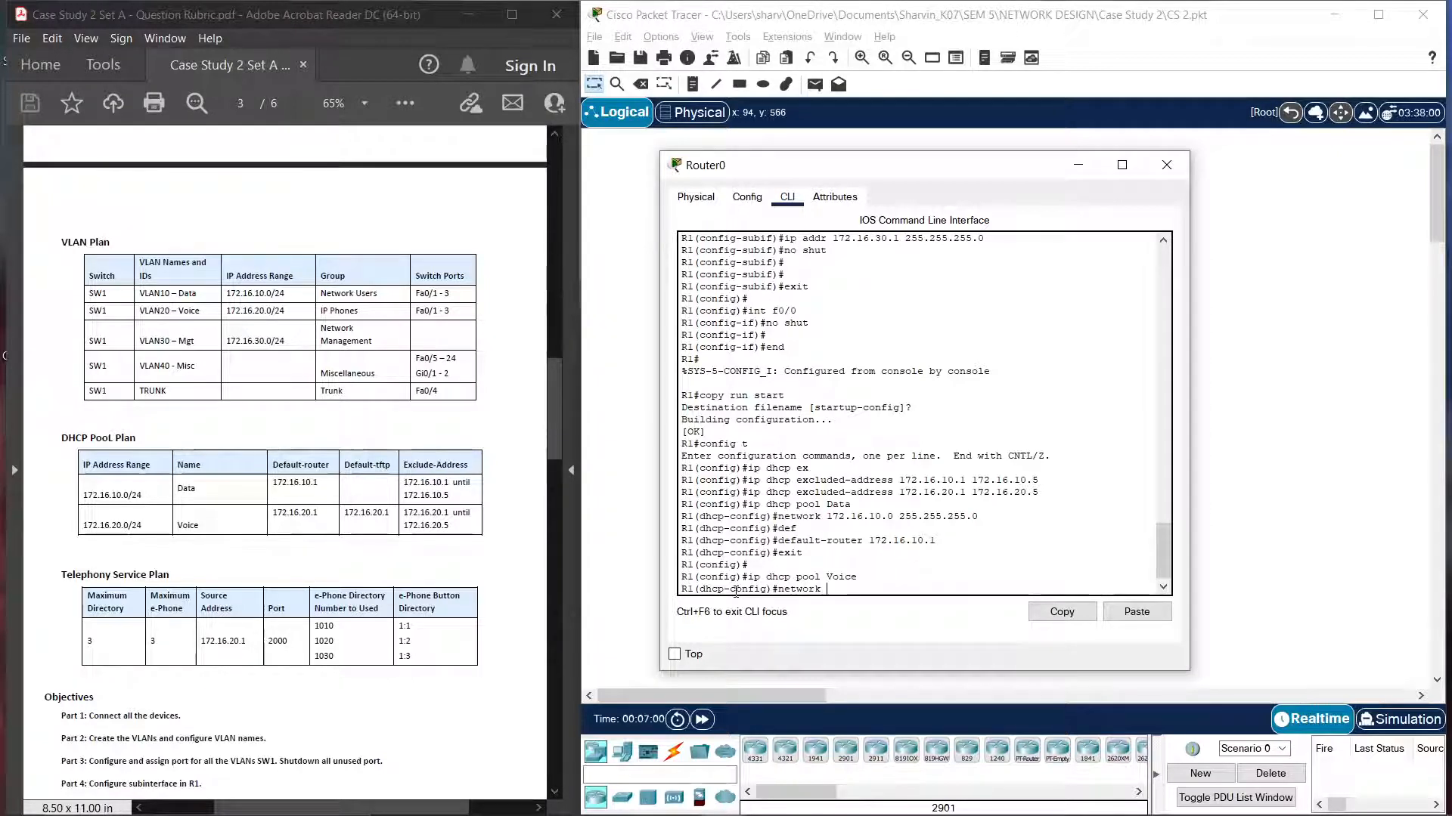
pyautogui.write('172.16.20.0 255.25')
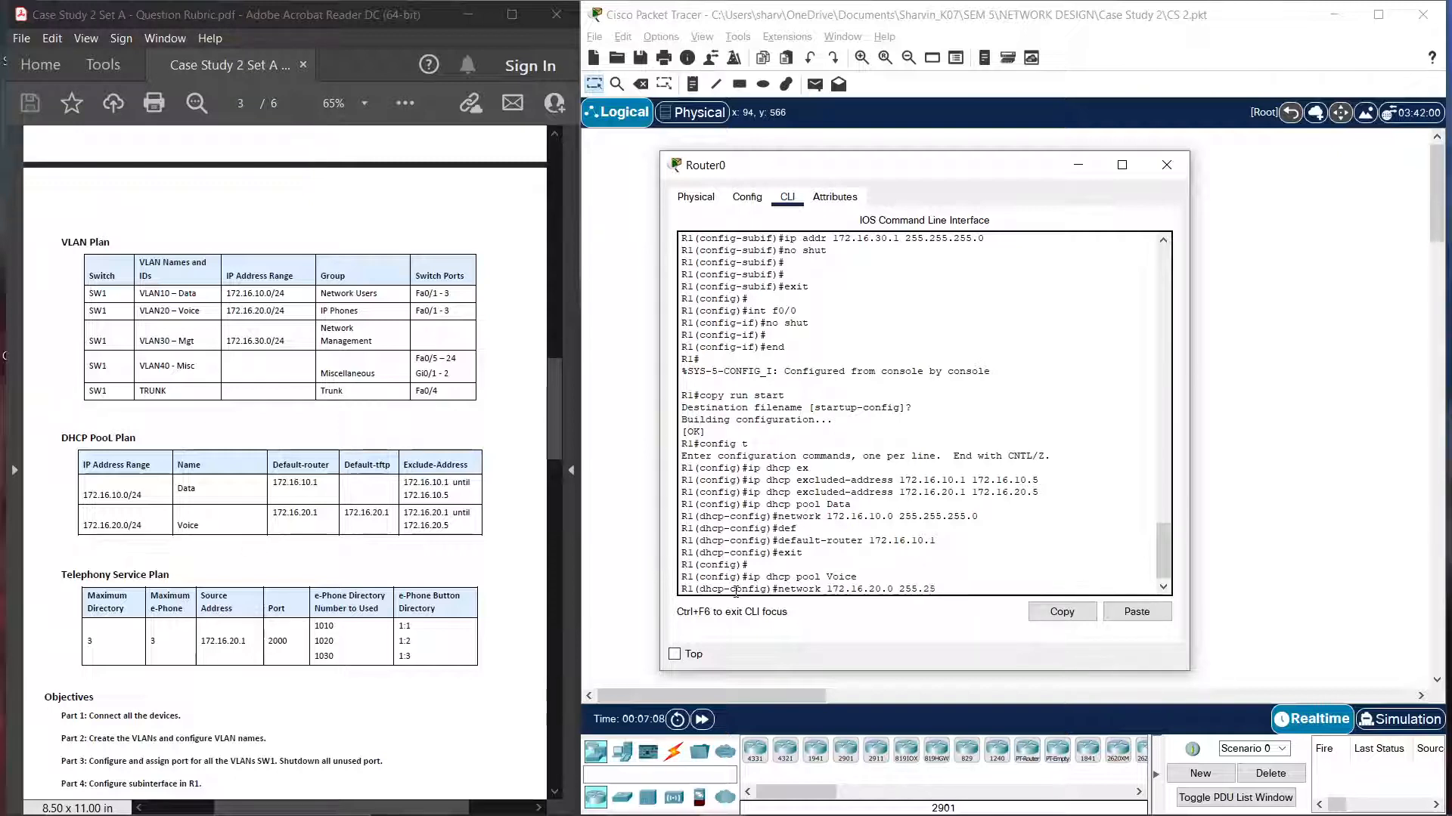
pyautogui.write('5.255.0')
pyautogui.press('Return')
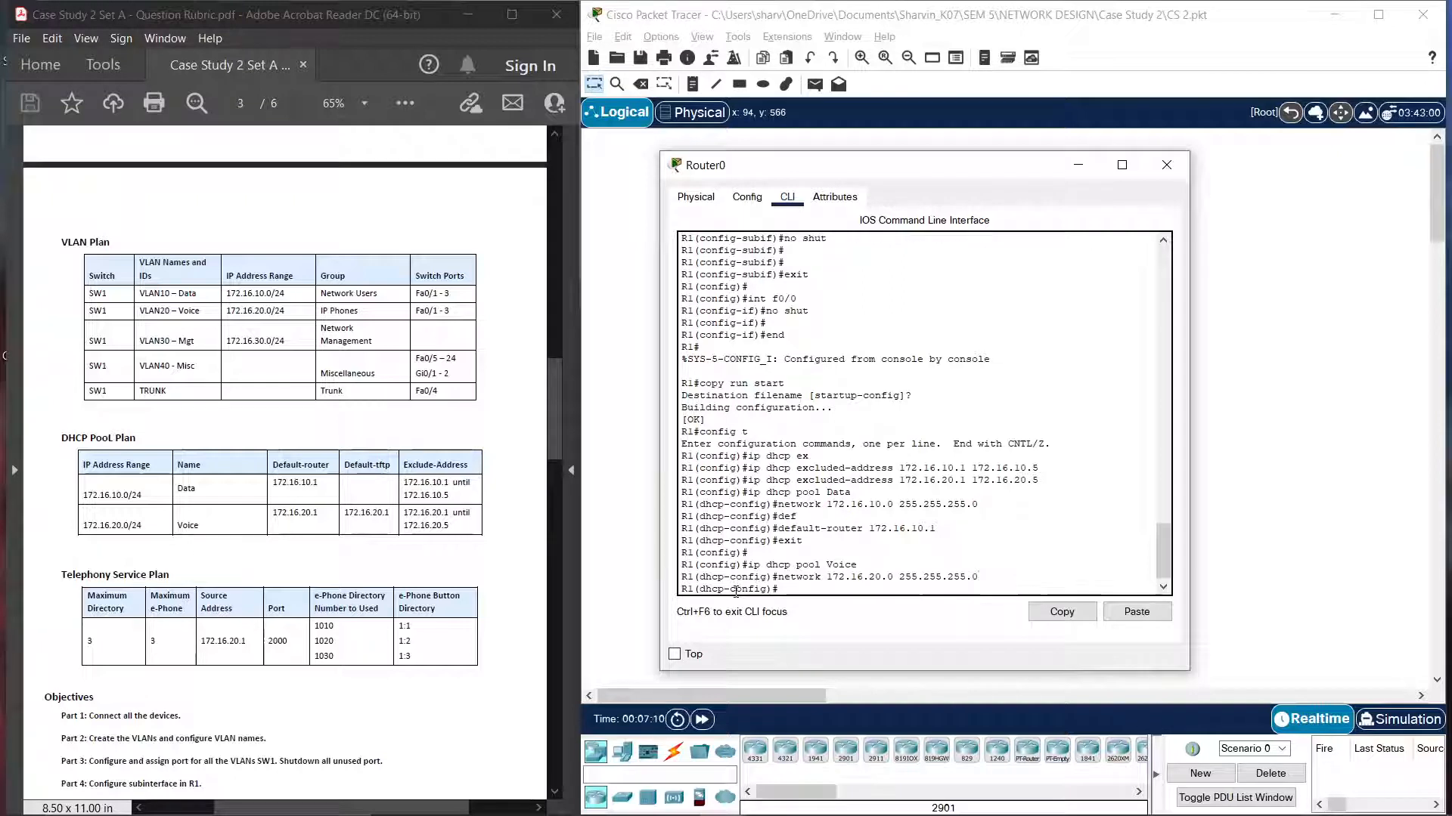
# Step: Set the Voice DHCP pool's default router to 172.16.20.1
pyautogui.write('def')
pyautogui.press('Tab')
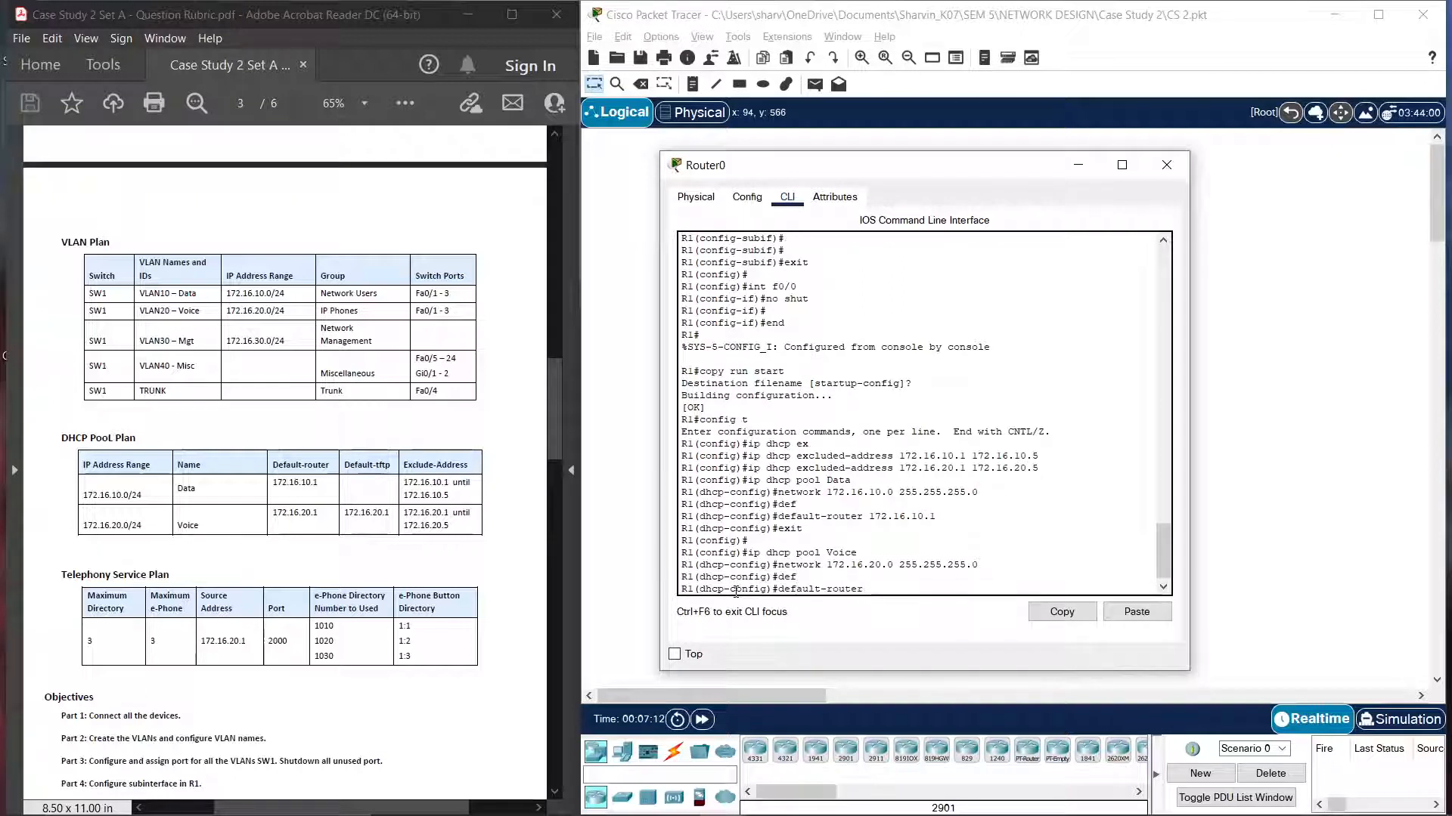
pyautogui.write('172.16.20.1')
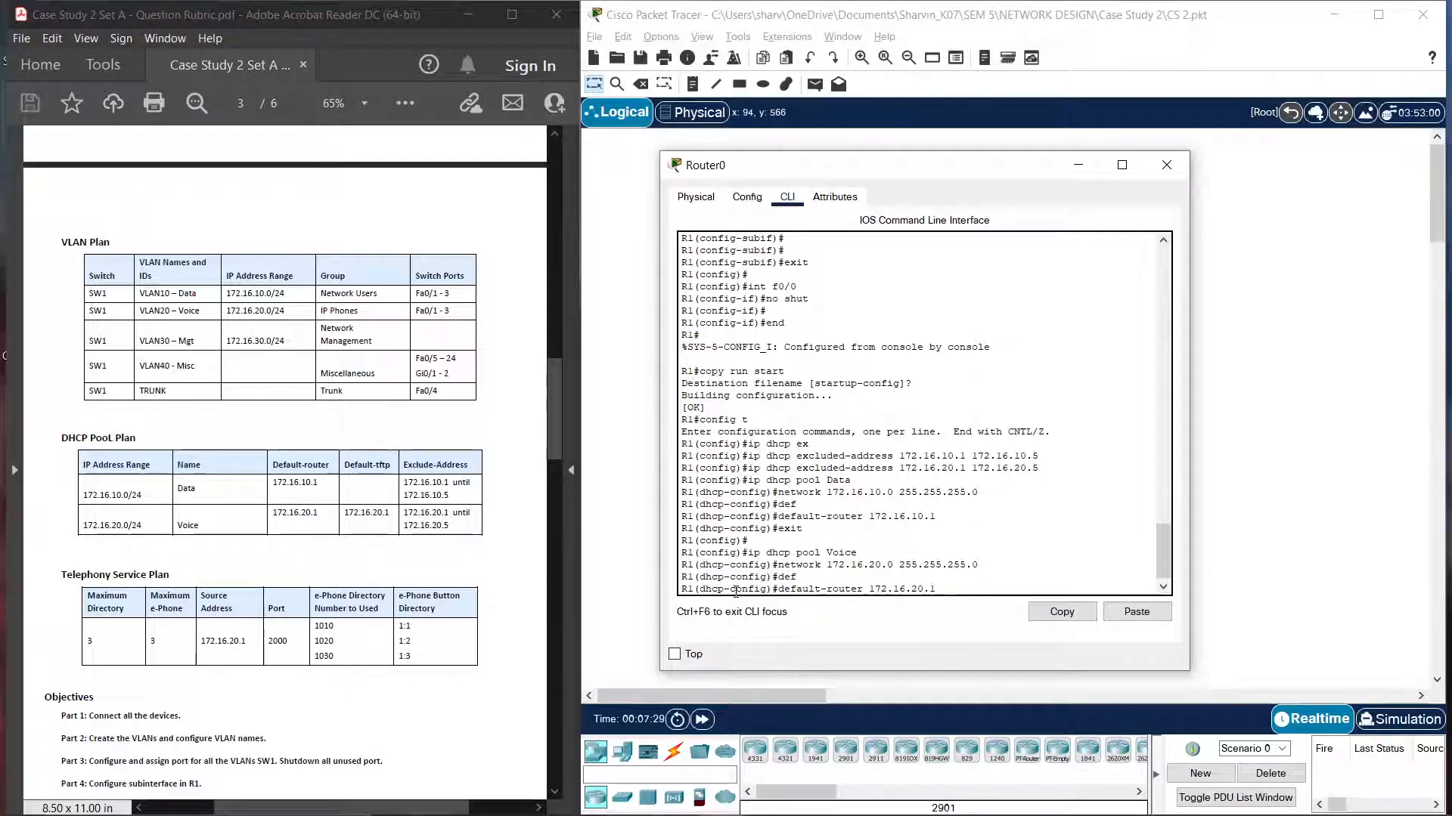
pyautogui.press('Return')
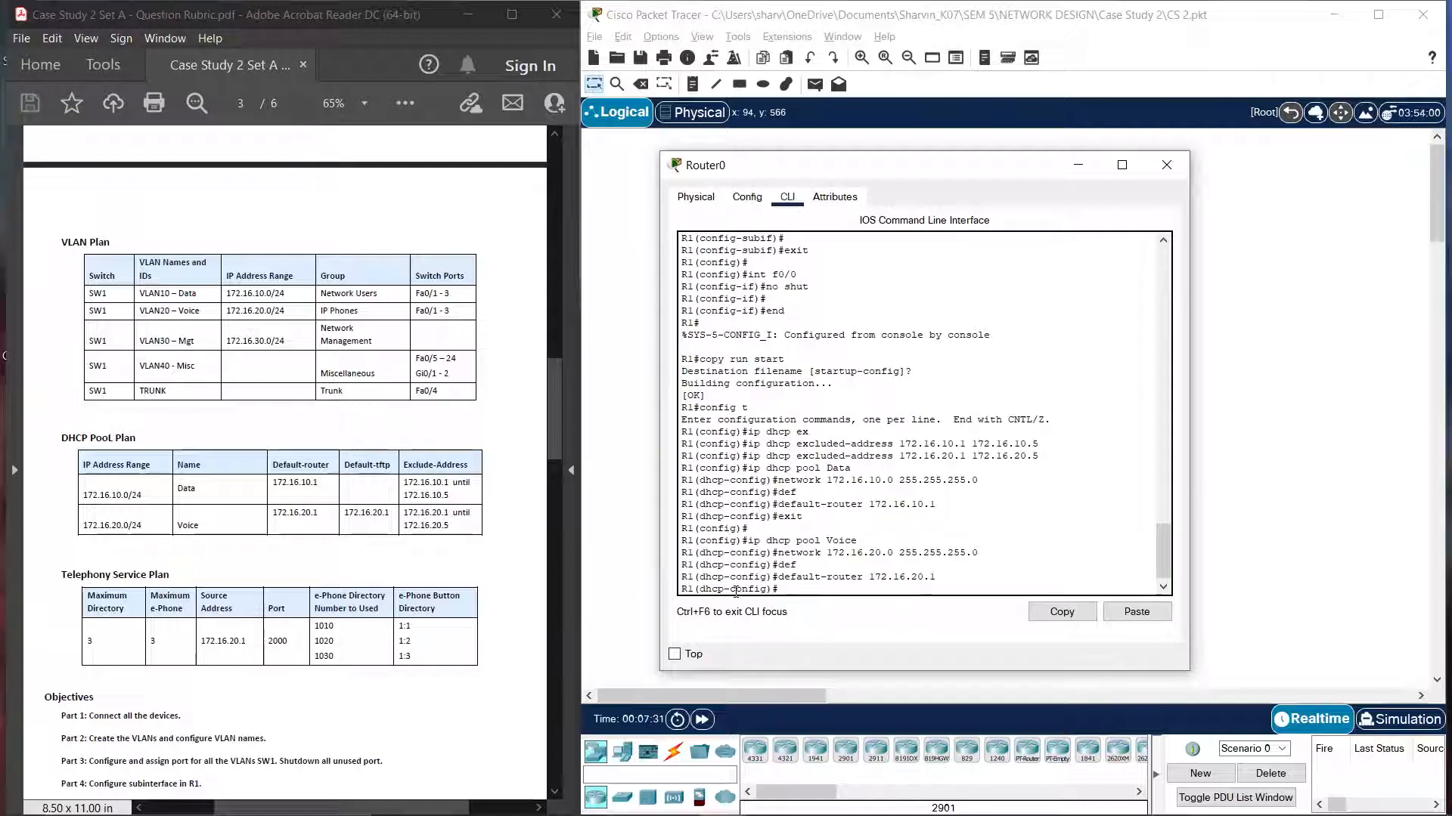
# Step: Look up the accepted arguments of the option command for the Voice DHCP pool
pyautogui.write('iption ?')
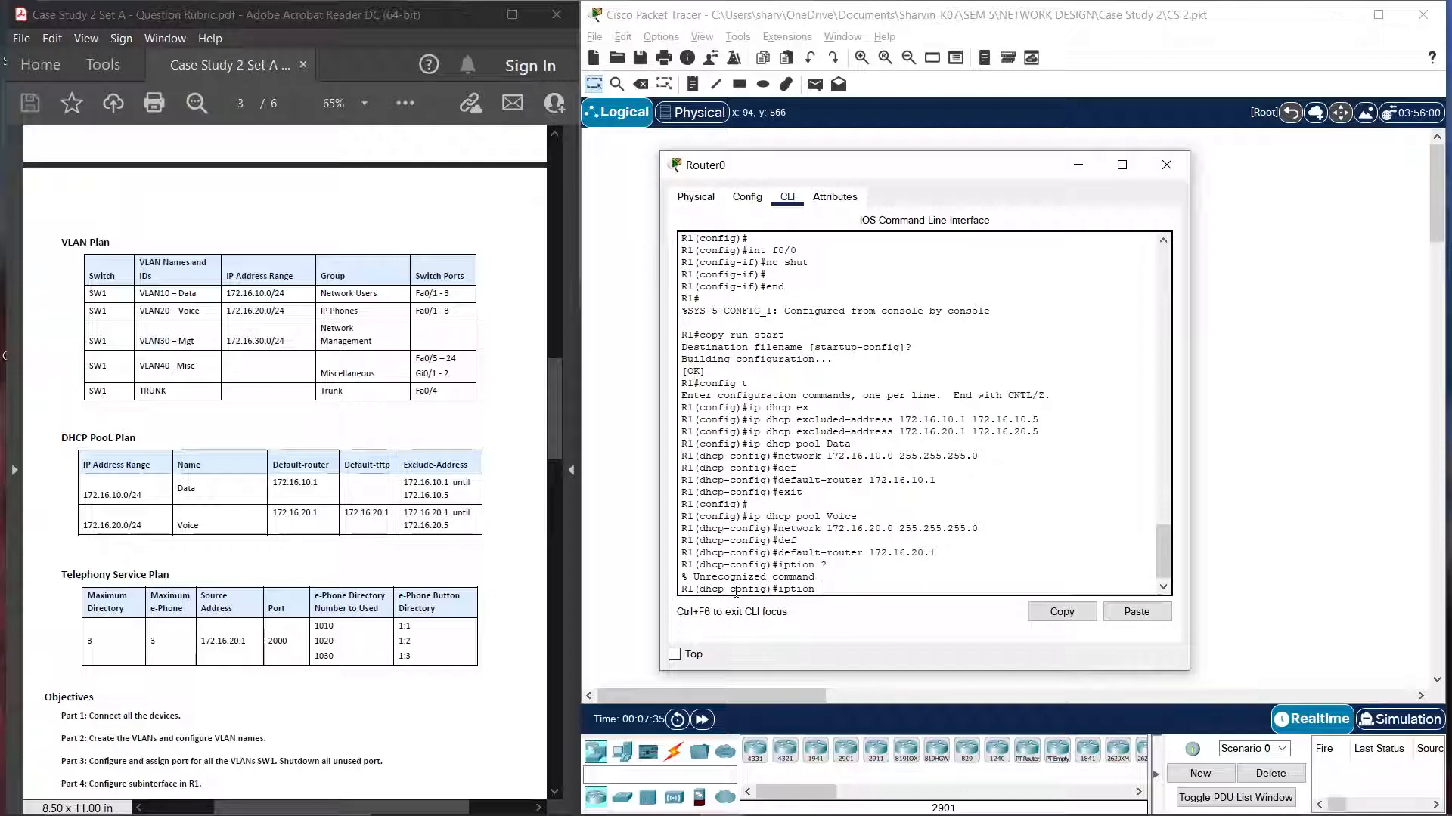
pyautogui.press('BackSpace')
pyautogui.press('BackSpace')
pyautogui.press('BackSpace')
pyautogui.press('BackSpace')
pyautogui.press('BackSpace')
pyautogui.press('BackSpace')
pyautogui.press('BackSpace')
pyautogui.write('option ?')
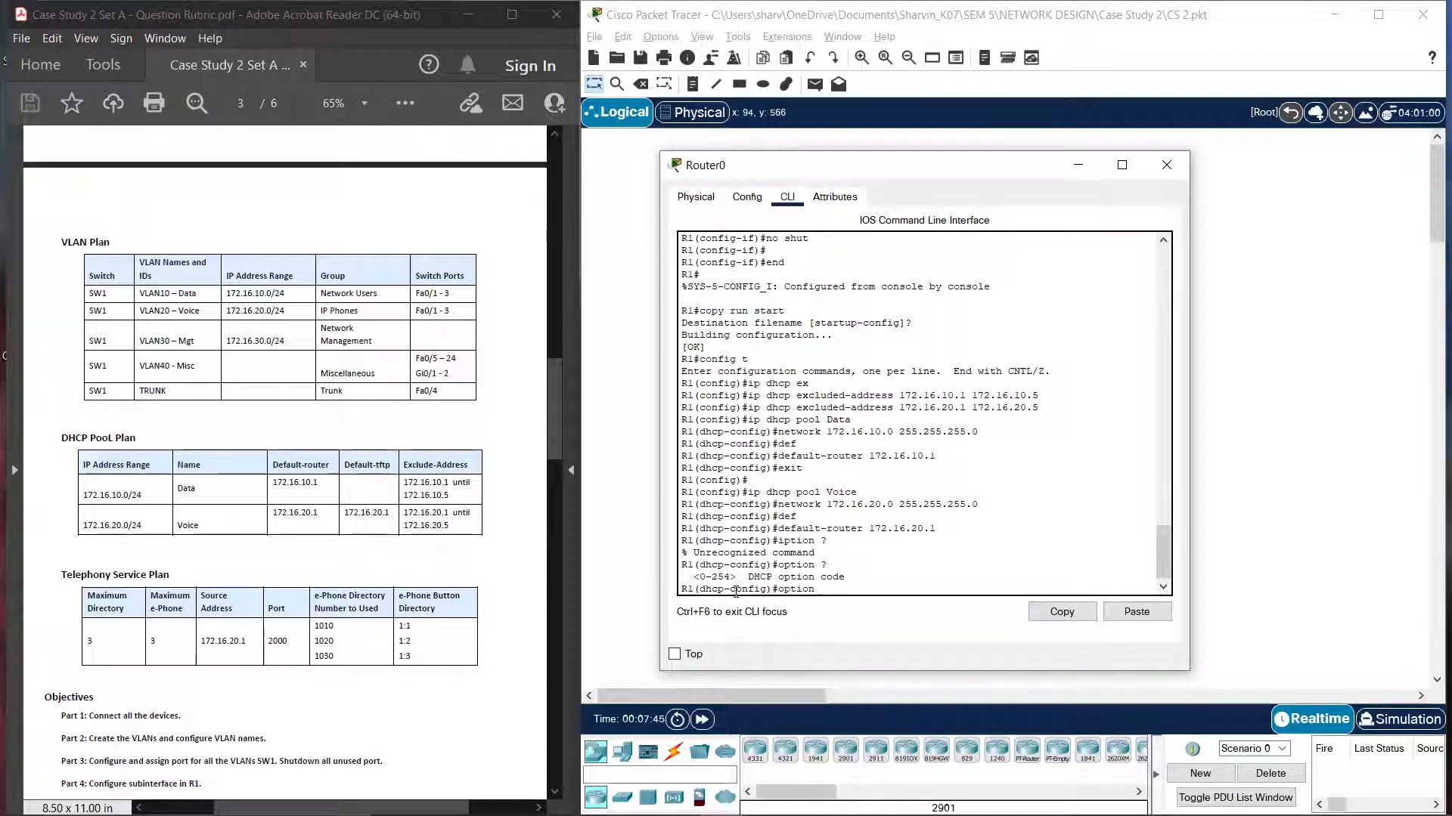
# Step: Set option 150 of the Voice pool to IP 172.16.20.1 and return to global configuration mode
pyautogui.write('50 ip')
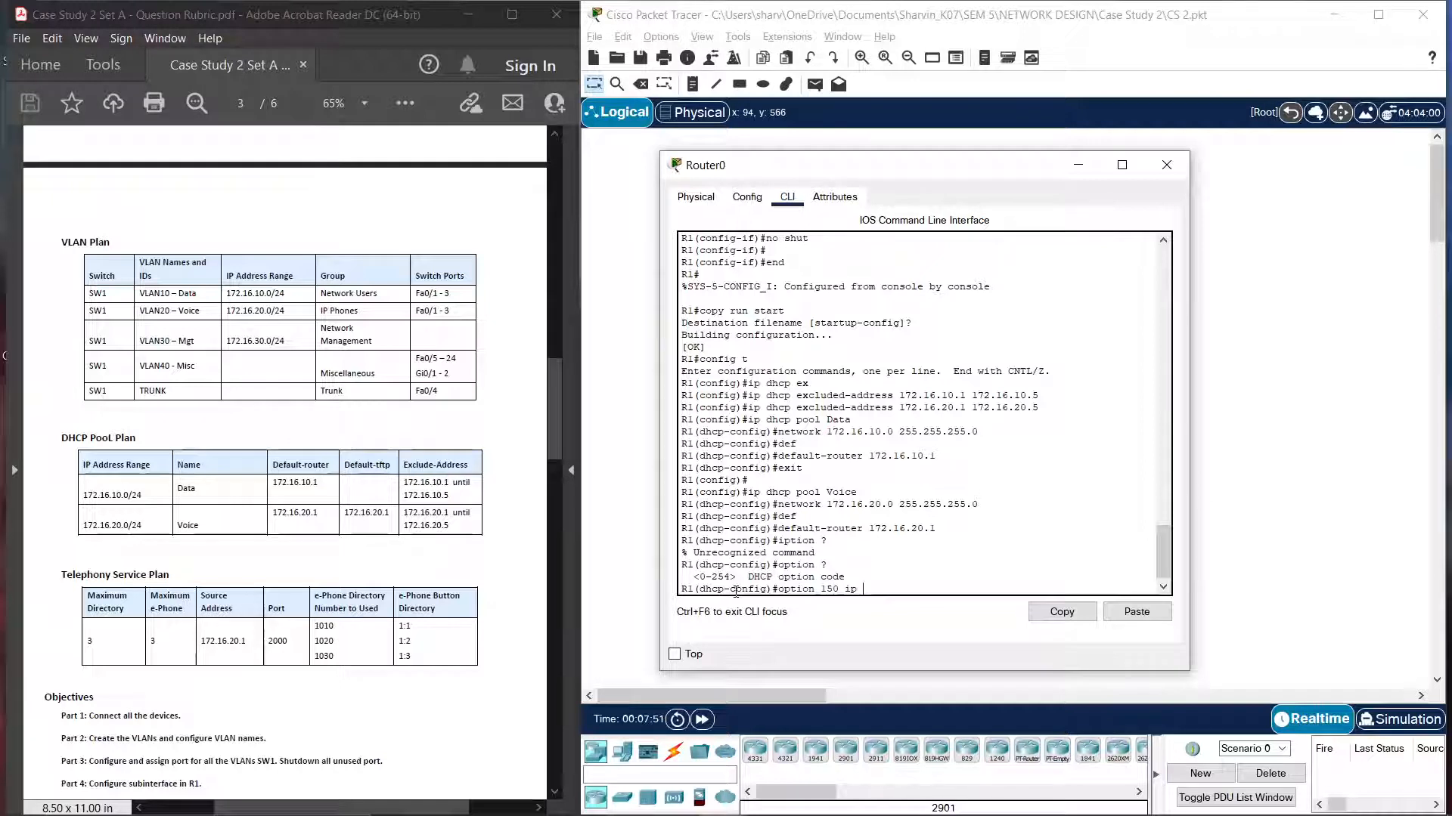
pyautogui.write(' 172.16.20.1')
pyautogui.press('Return')
pyautogui.write('exi')
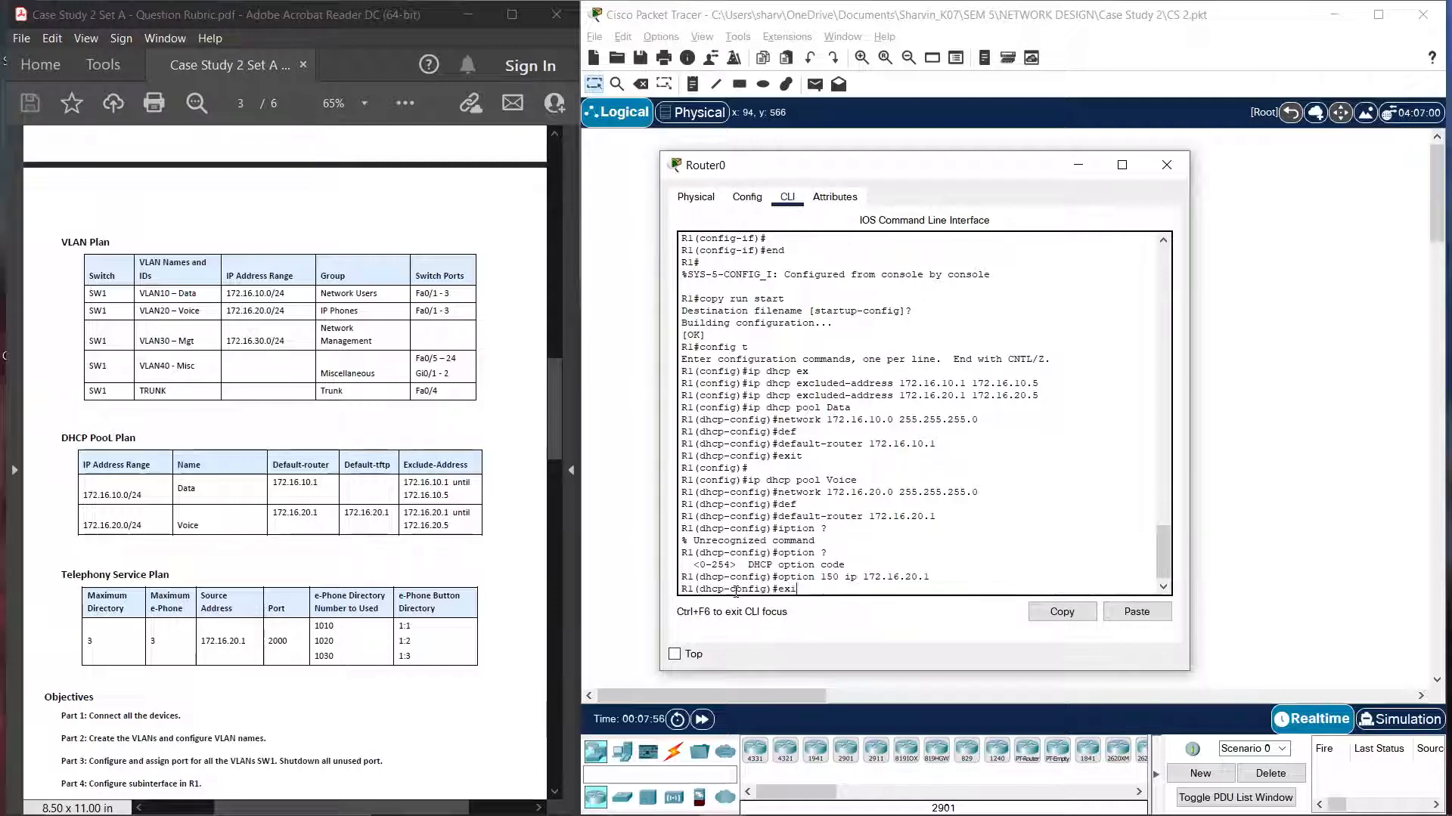
pyautogui.write('t')
pyautogui.press('Return')
pyautogui.press('Return')
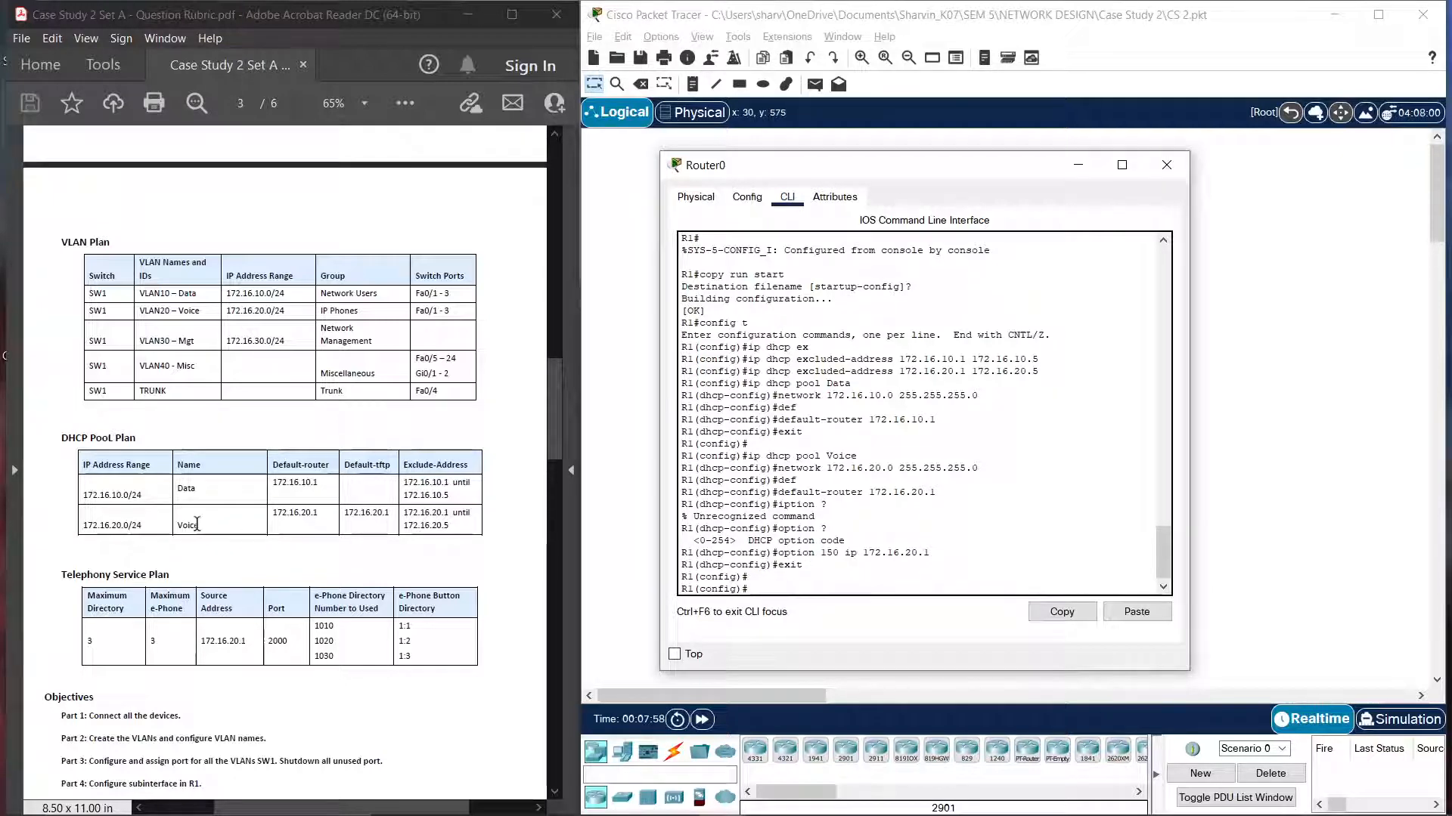
# Step: Check the DHCP tasks in Part 5 of the case study, and save R1's running configuration to the startup configuration
pyautogui.scroll(-15, 196, 523)
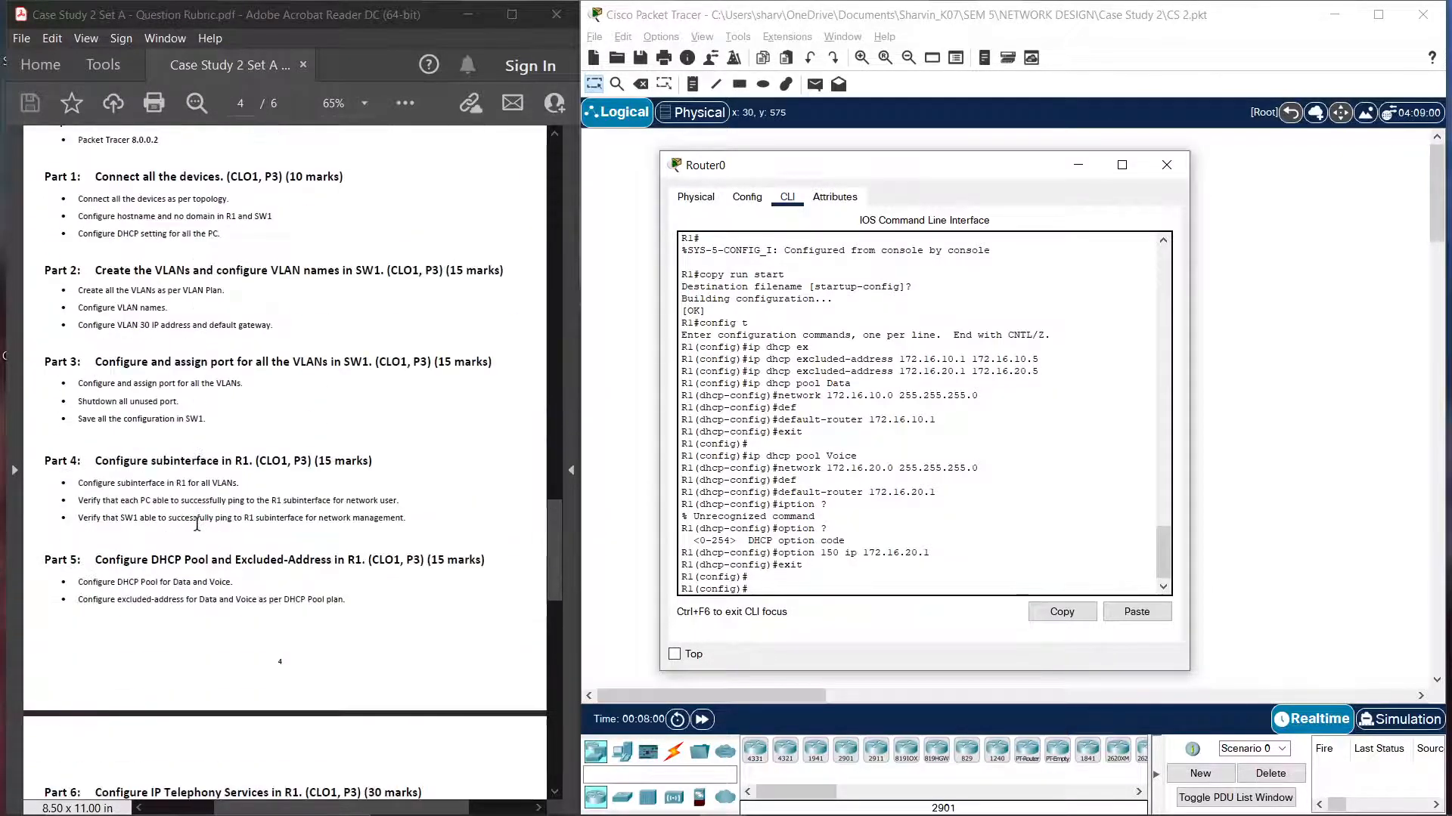
pyautogui.scroll(1, 280, 574)
pyautogui.scroll(-1, 359, 634)
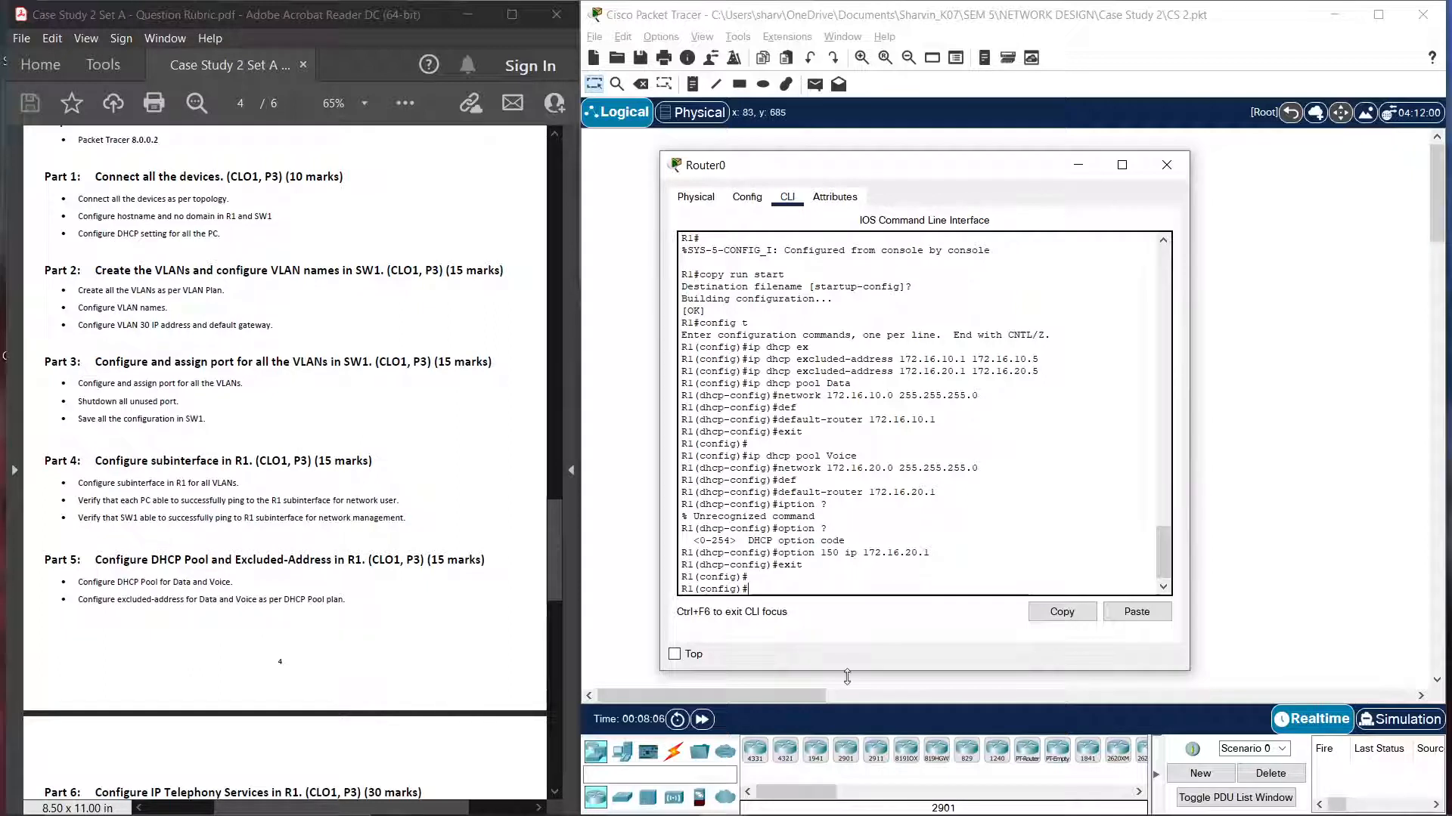
pyautogui.write('end')
pyautogui.press('Return')
pyautogui.write('copy ')
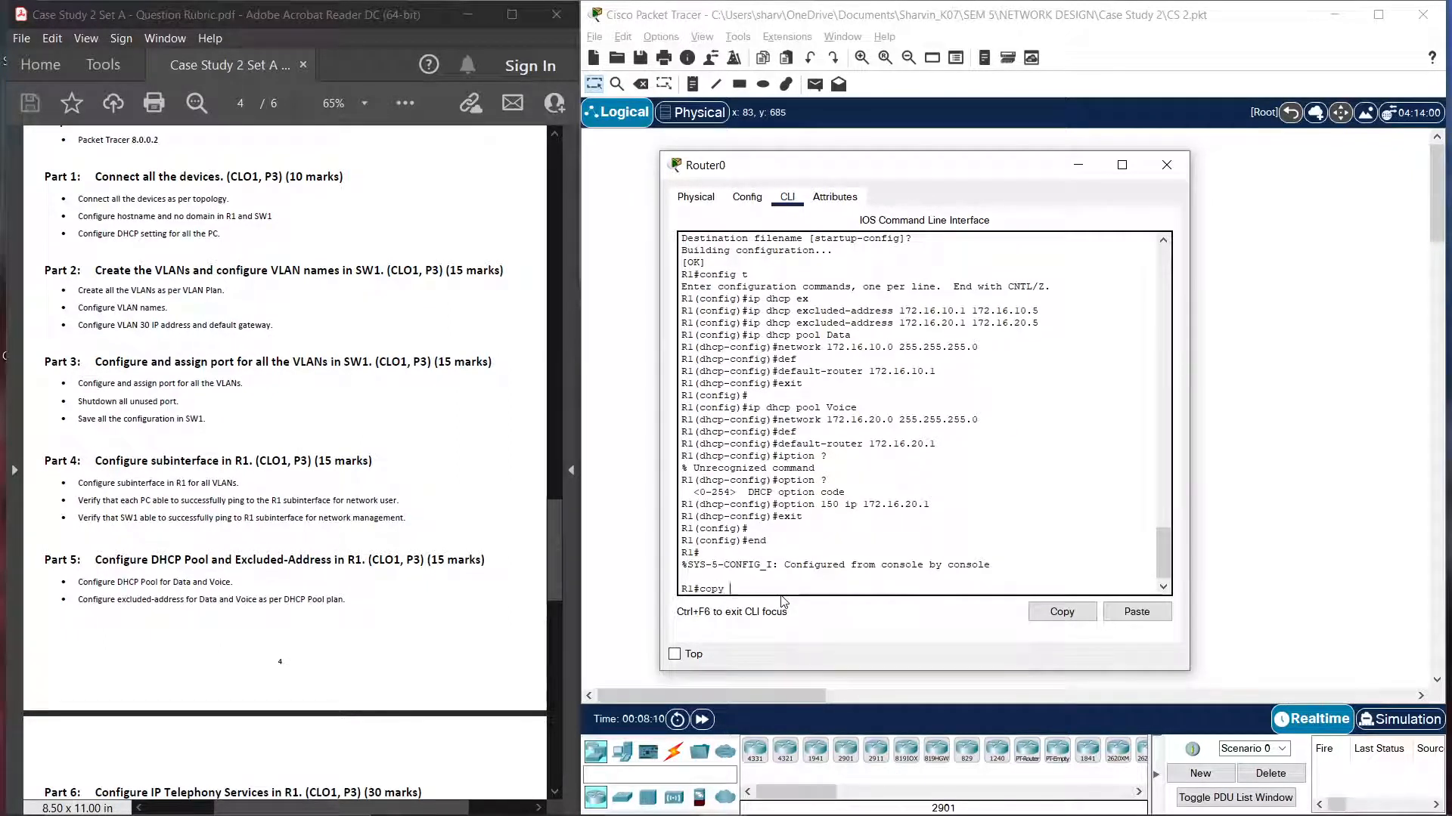
pyautogui.write('run start')
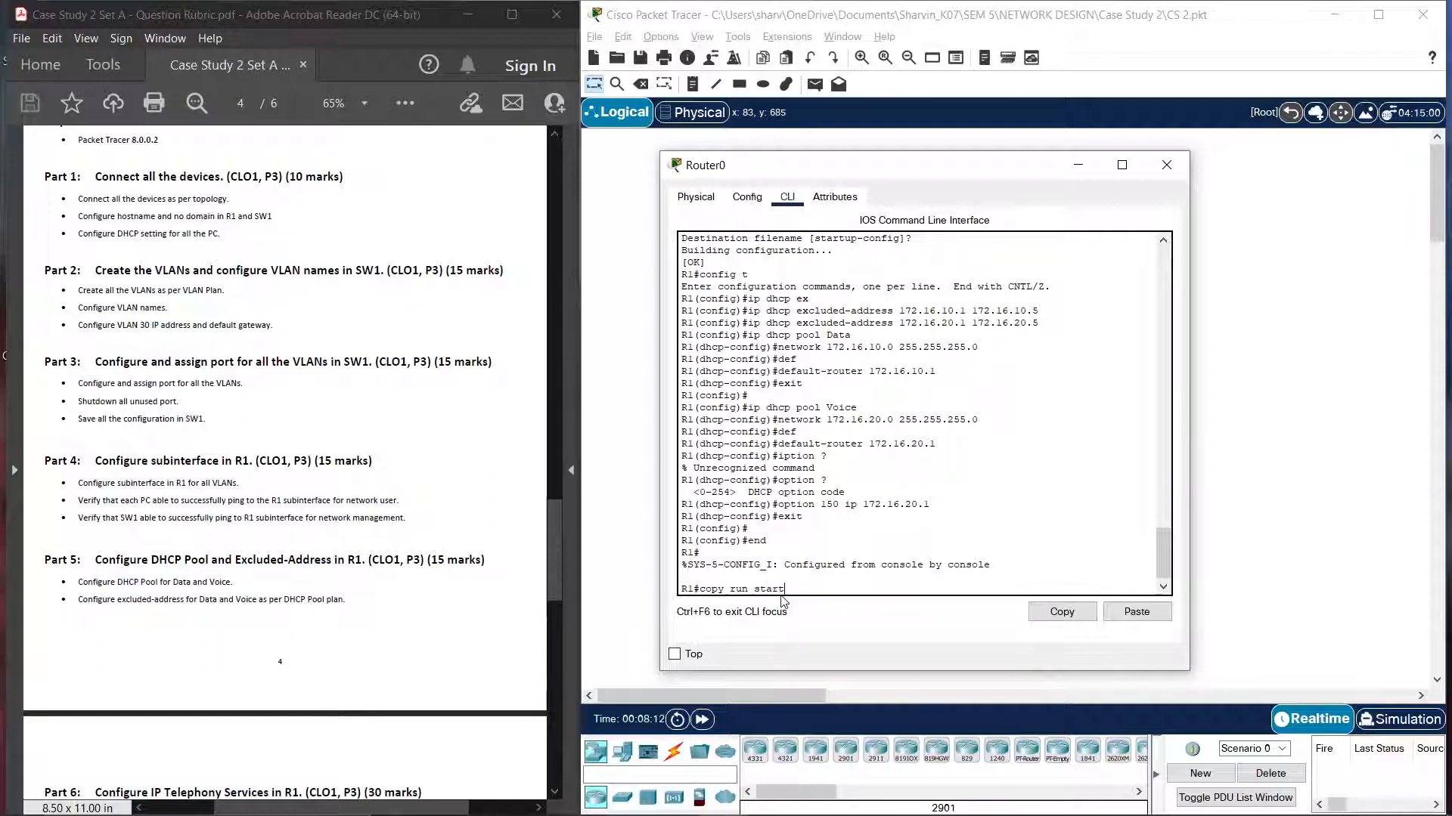
pyautogui.press('Return')
pyautogui.press('Return')
pyautogui.press('Return')
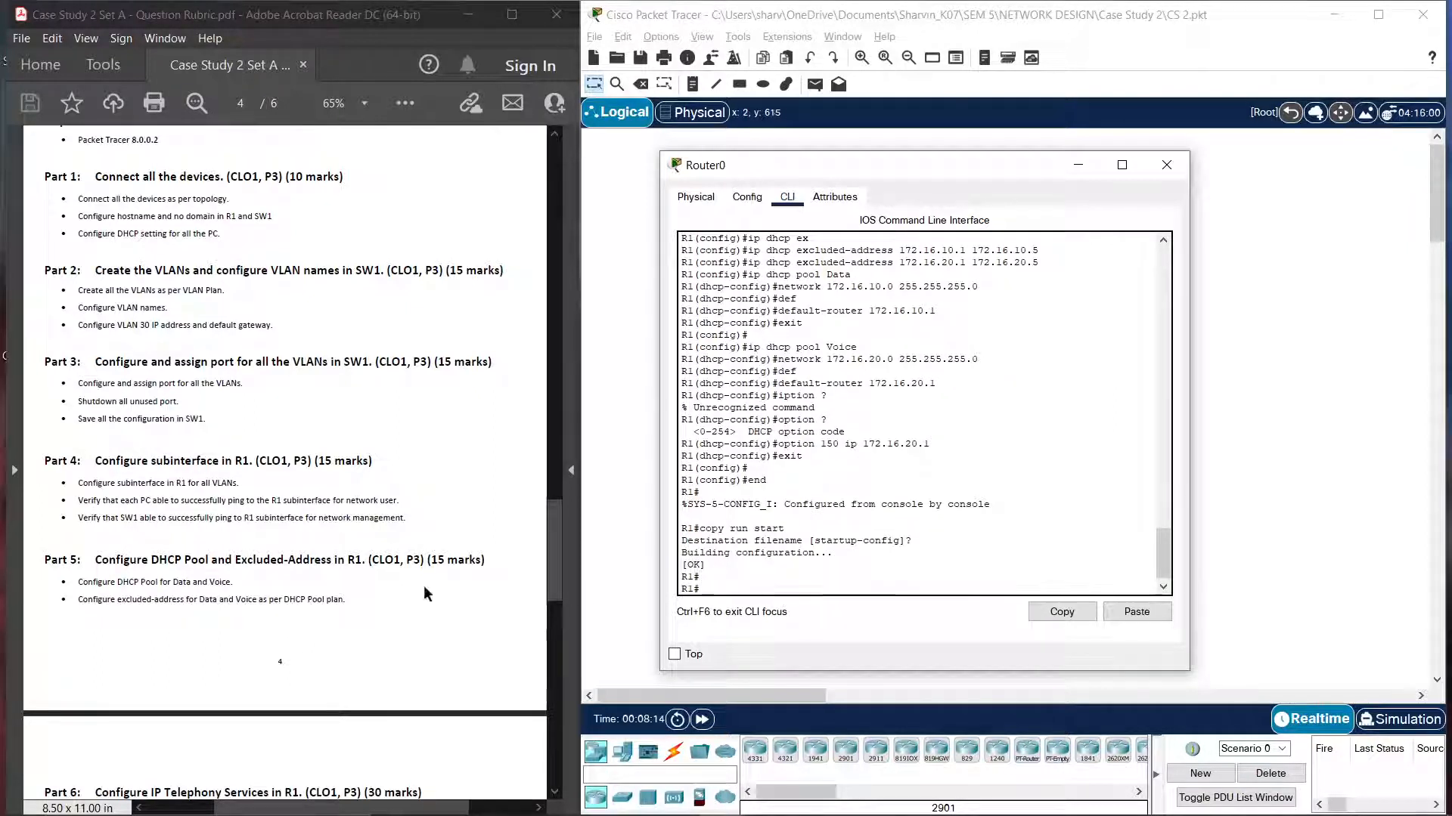
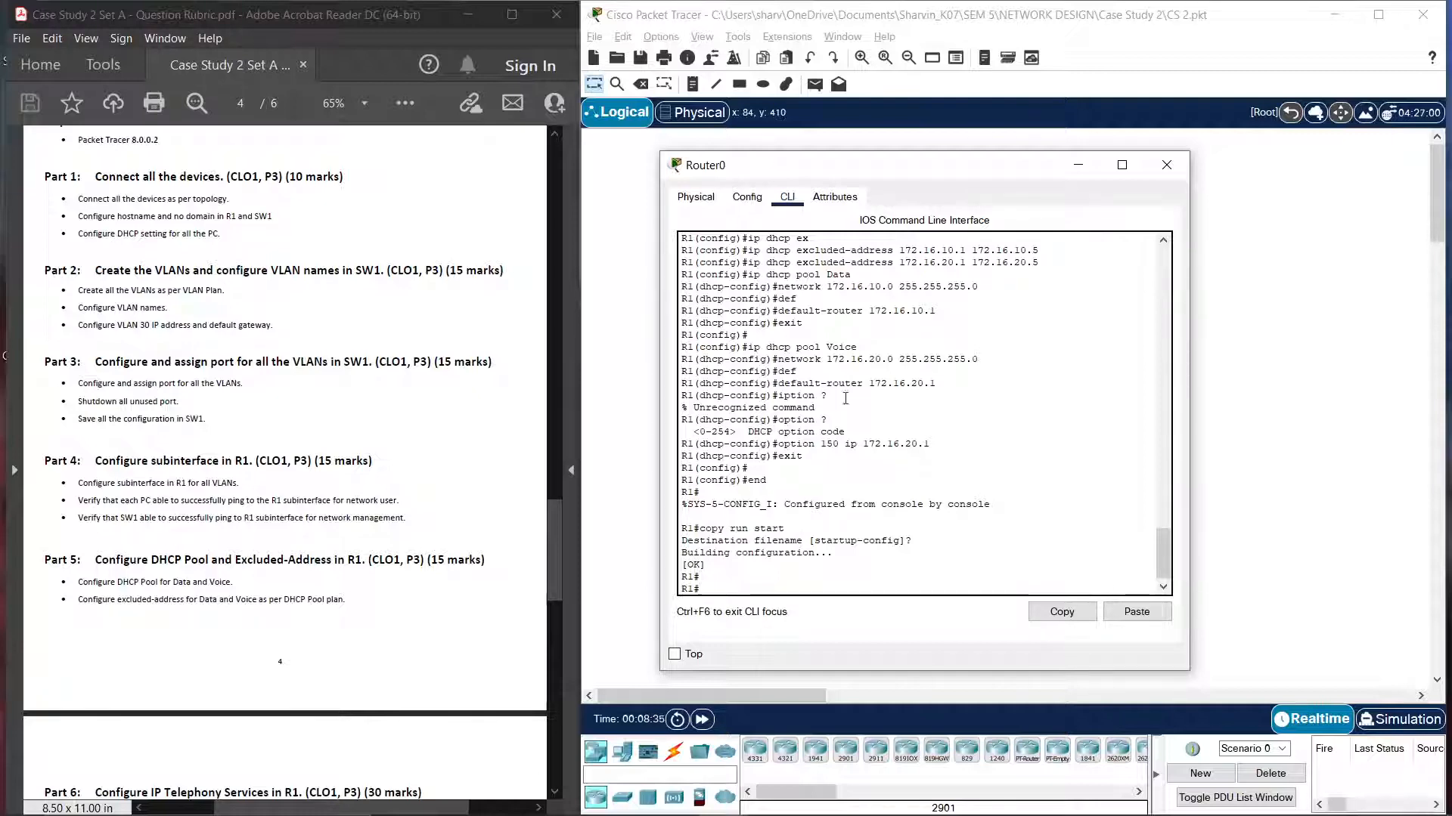
# Step: Close the router window and renew PC0's IP address by toggling its IPv4 configuration to Static and back to DHCP
pyautogui.click(1166, 164)
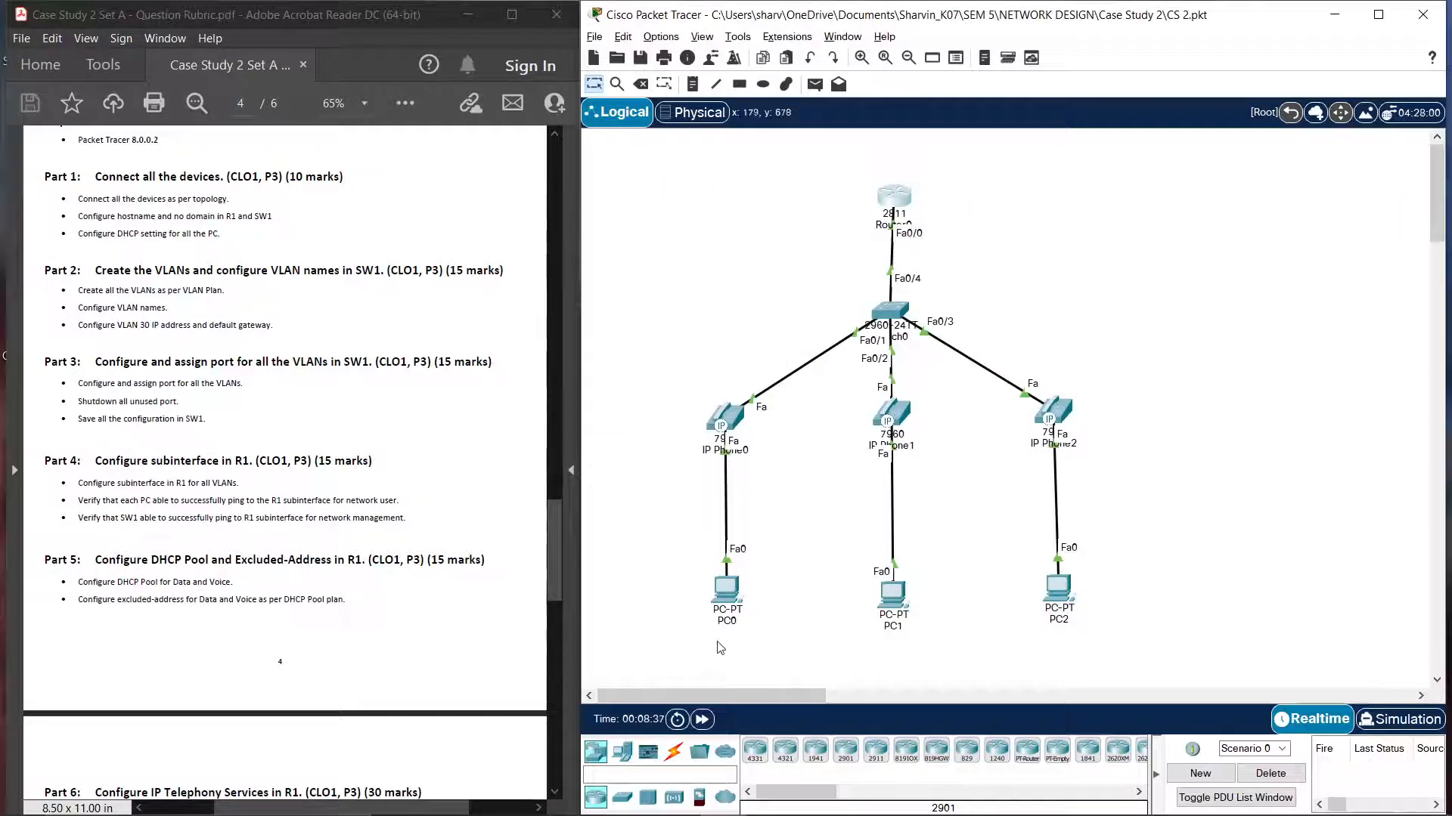
pyautogui.click(722, 590)
pyautogui.click(600, 180)
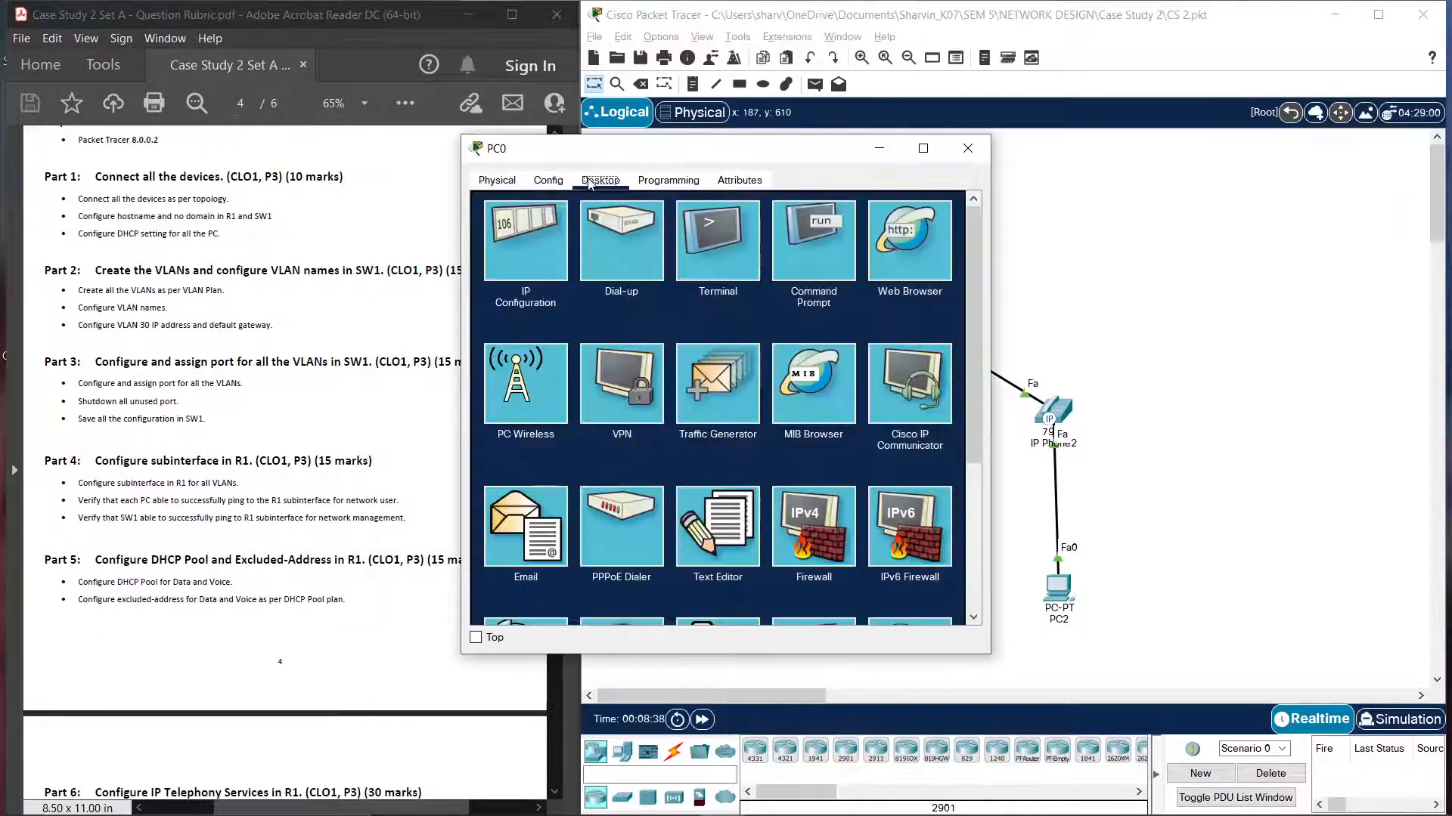
pyautogui.click(547, 259)
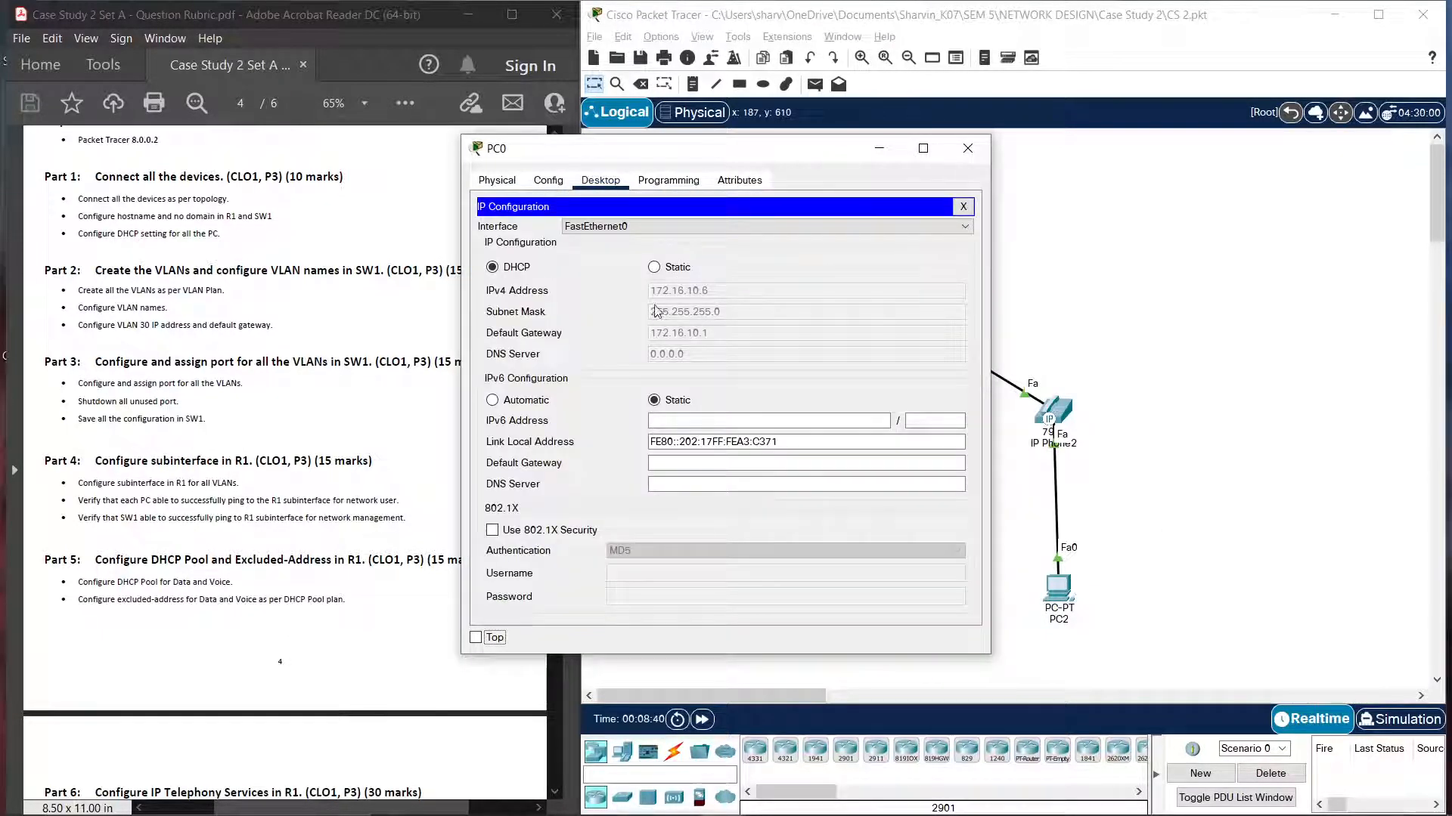
pyautogui.click(654, 267)
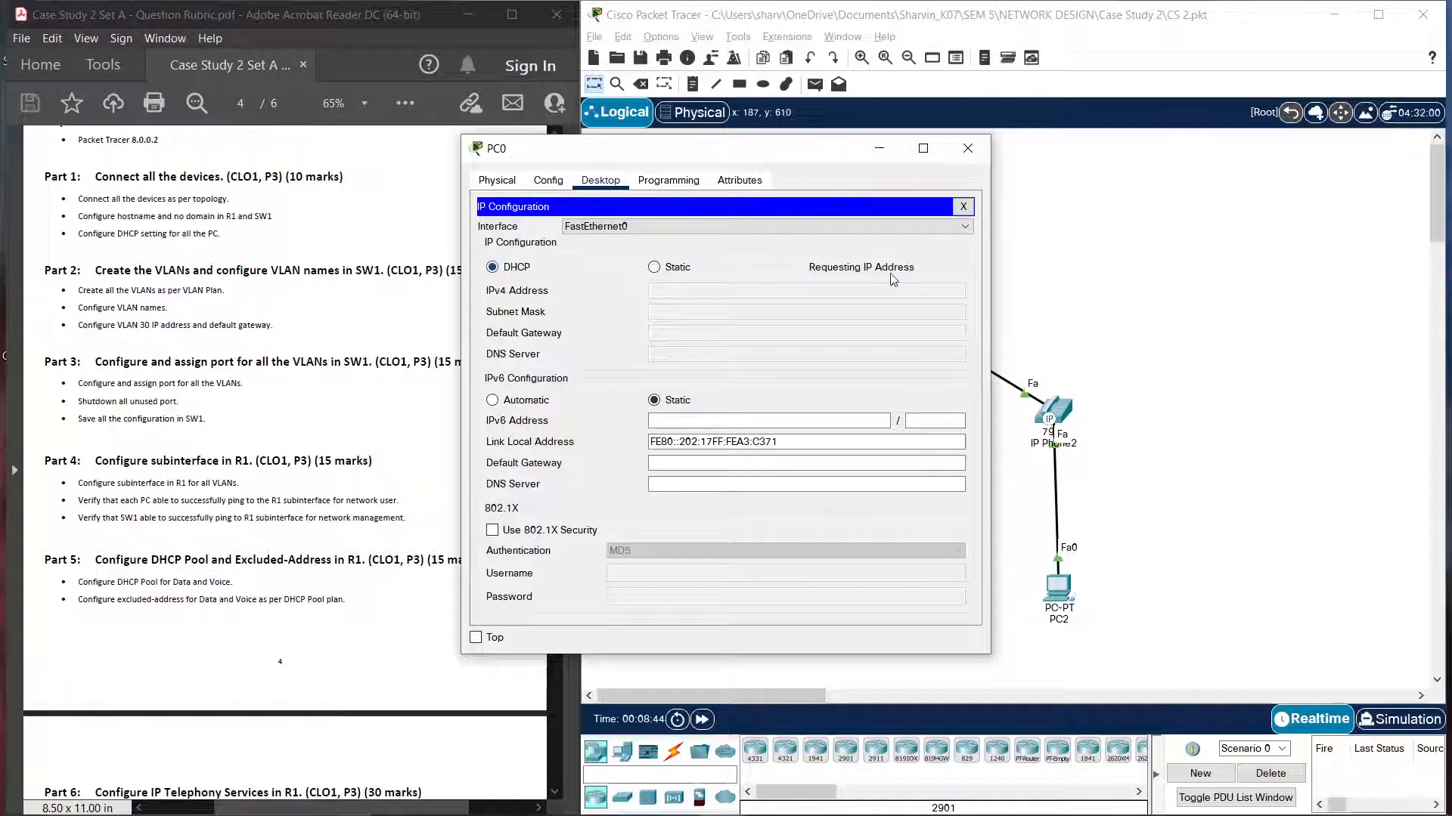
pyautogui.moveTo(809, 150); pyautogui.dragTo(1010, 154)
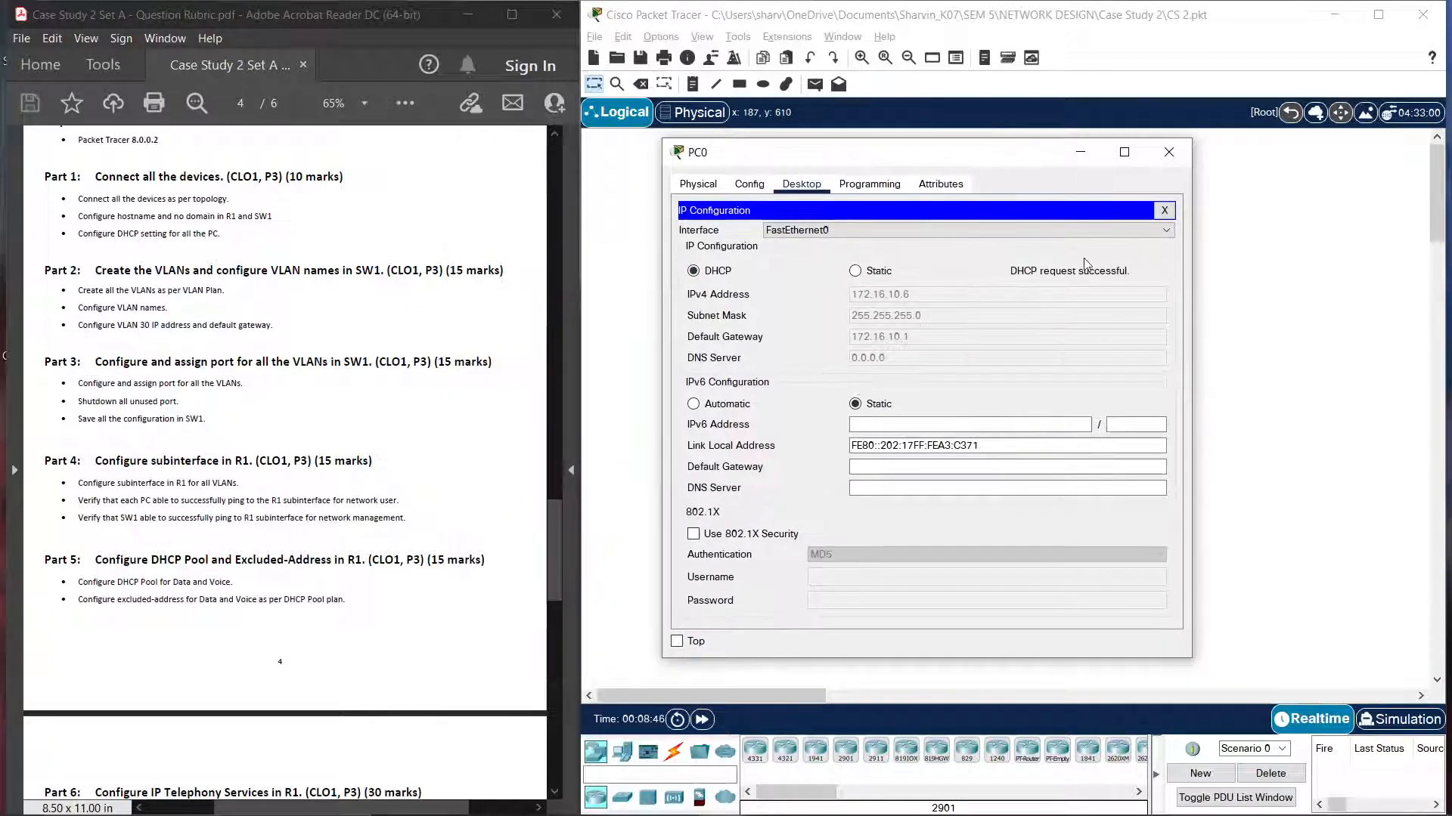
pyautogui.click(1168, 152)
# Step: Renew PC1's DHCP address by switching its IPv4 configuration to Static and back to DHCP
pyautogui.click(910, 597)
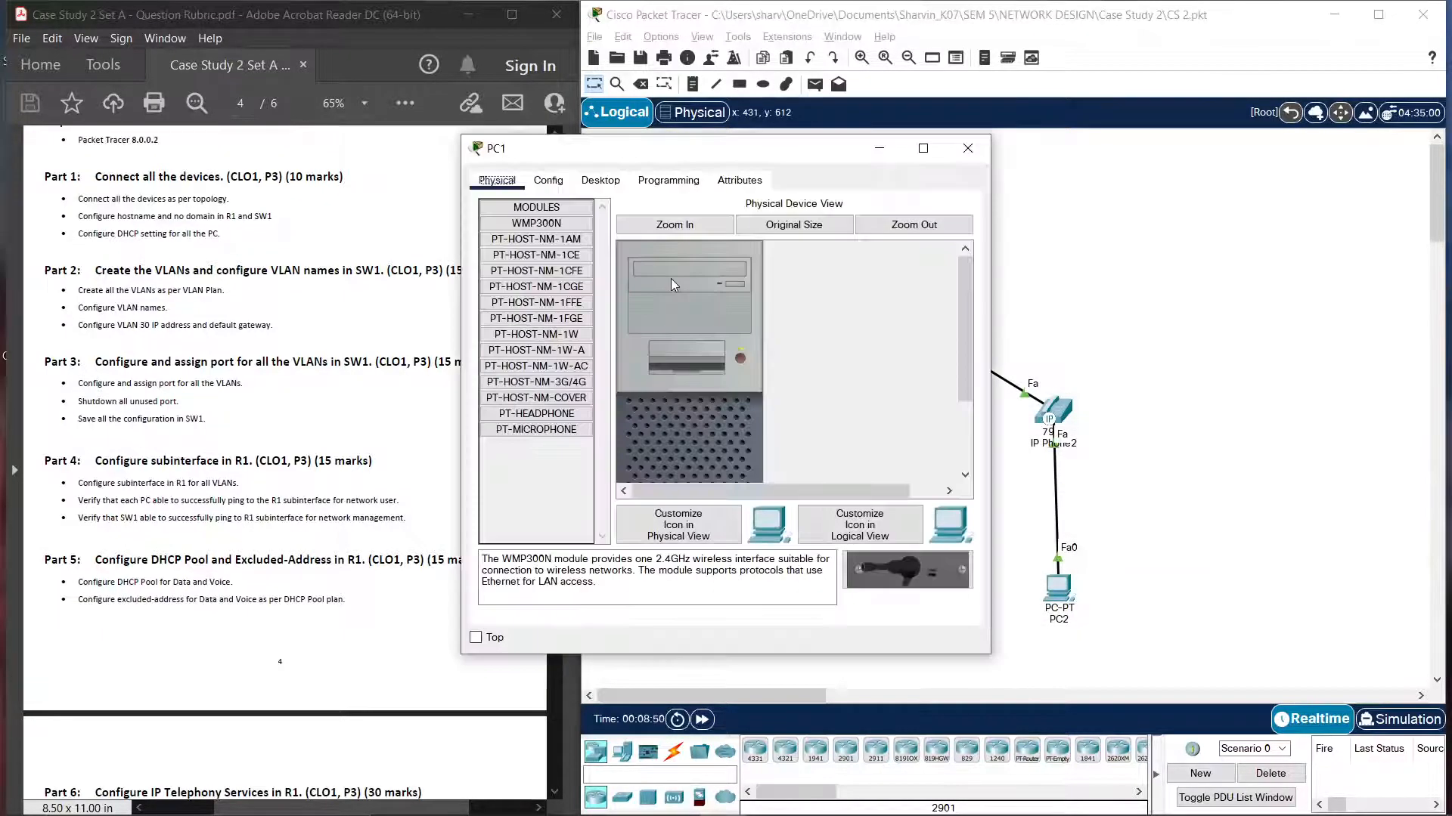
pyautogui.click(601, 180)
pyautogui.click(519, 271)
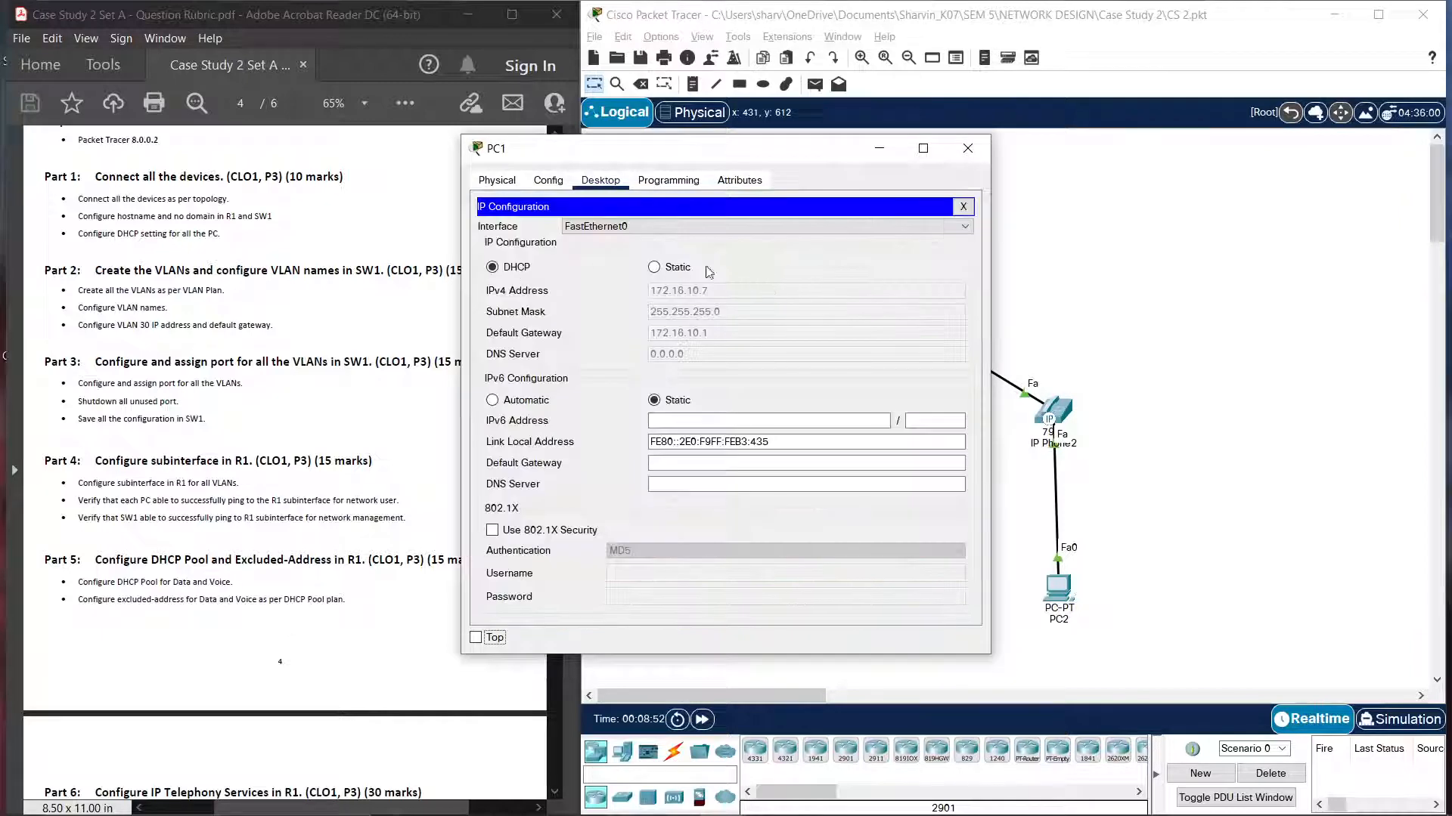
pyautogui.click(517, 268)
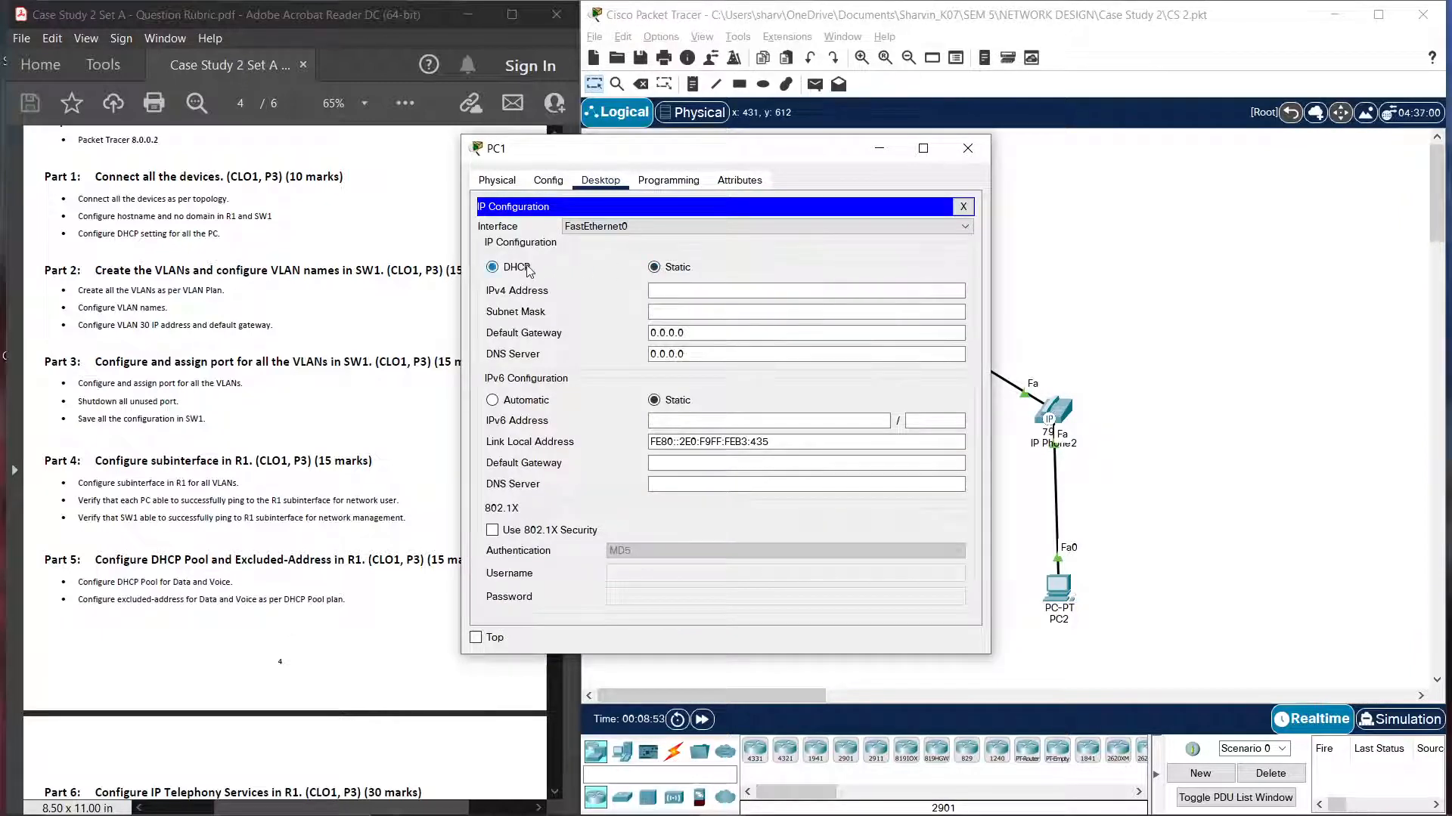
pyautogui.moveTo(717, 149); pyautogui.dragTo(919, 167)
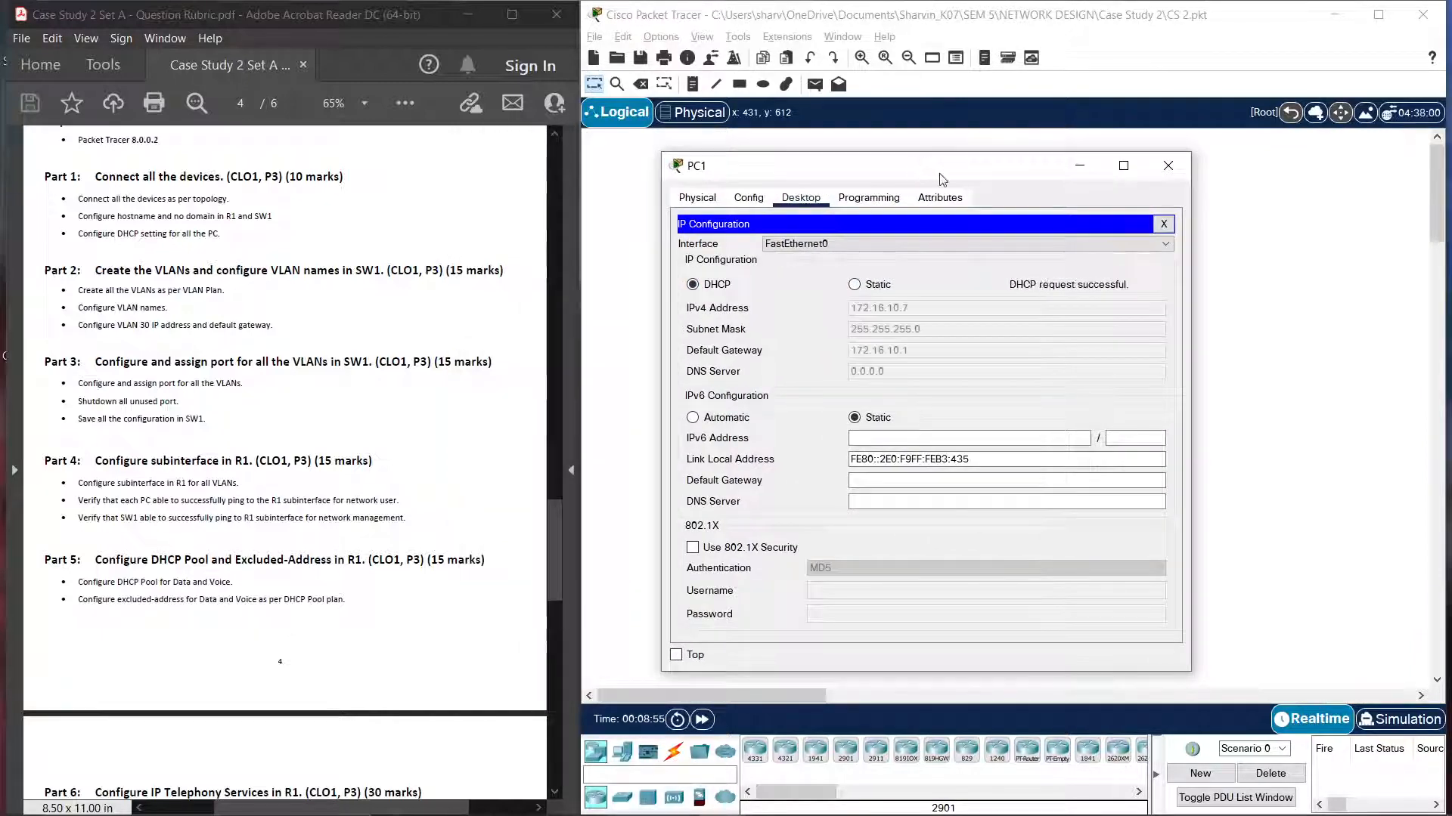
pyautogui.click(1168, 166)
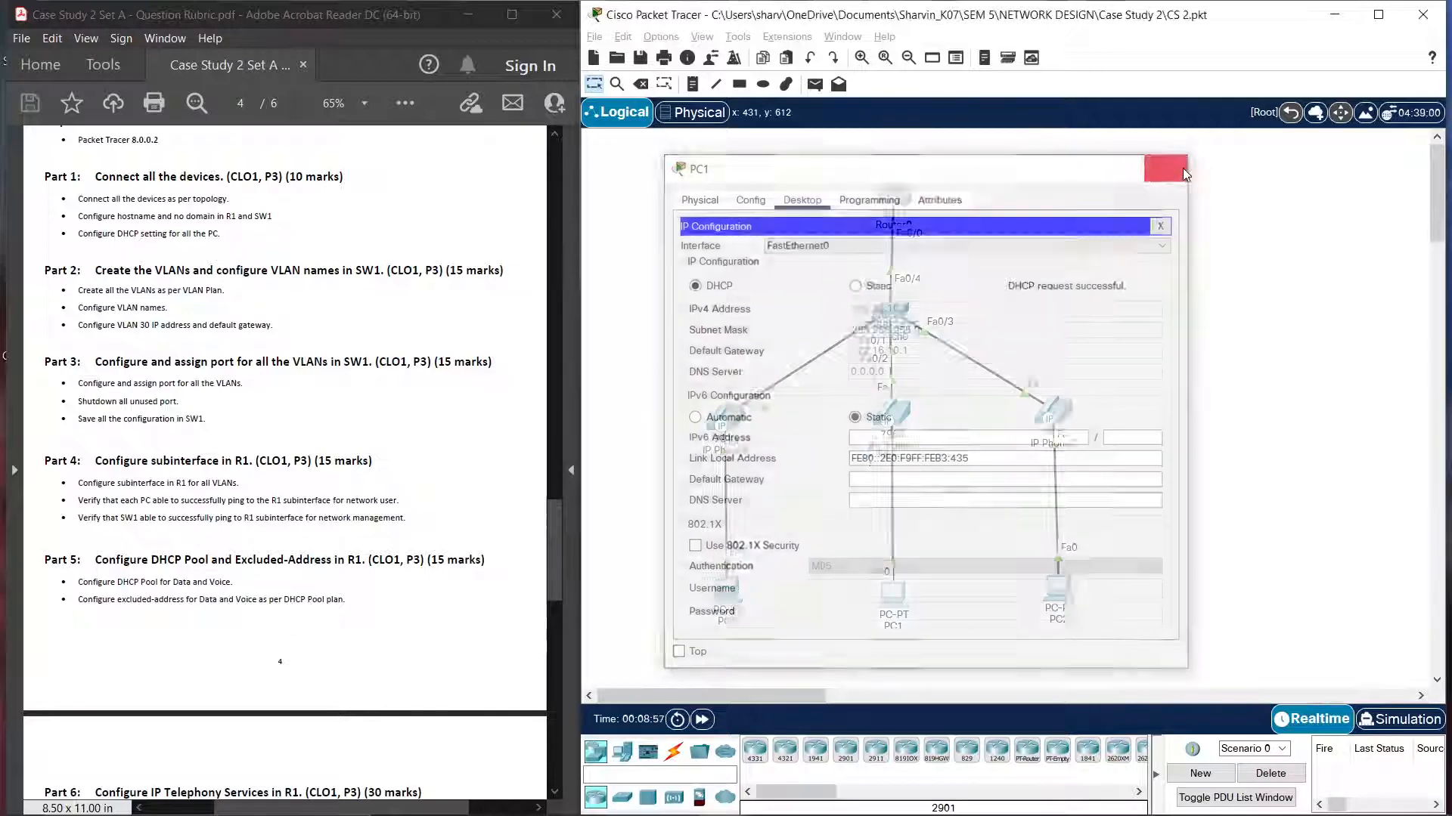
# Step: Request a fresh DHCP address on PC2 by switching its IPv4 configuration to Static and back to DHCP
pyautogui.click(1058, 588)
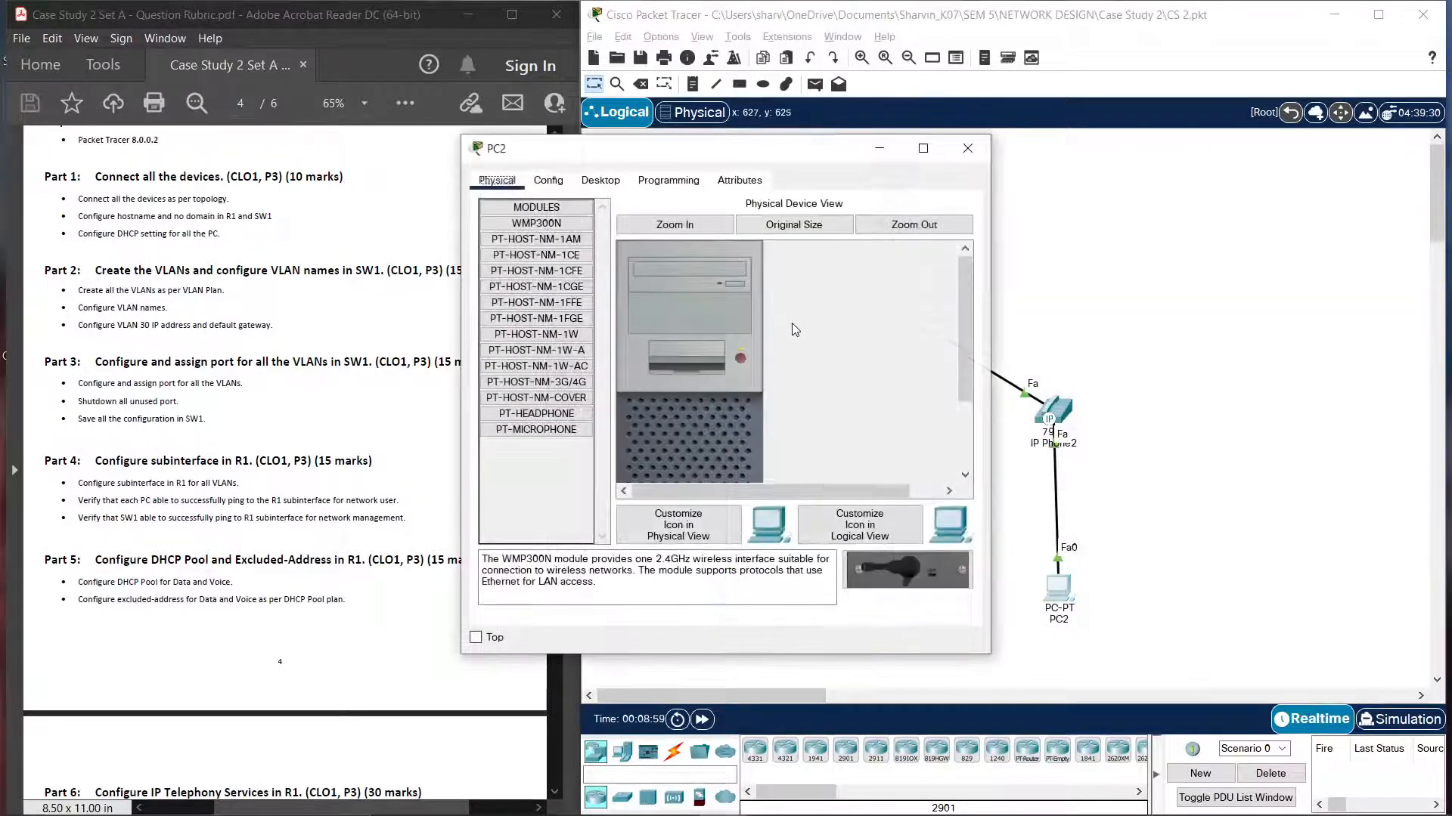
pyautogui.click(600, 180)
pyautogui.click(548, 242)
pyautogui.click(666, 270)
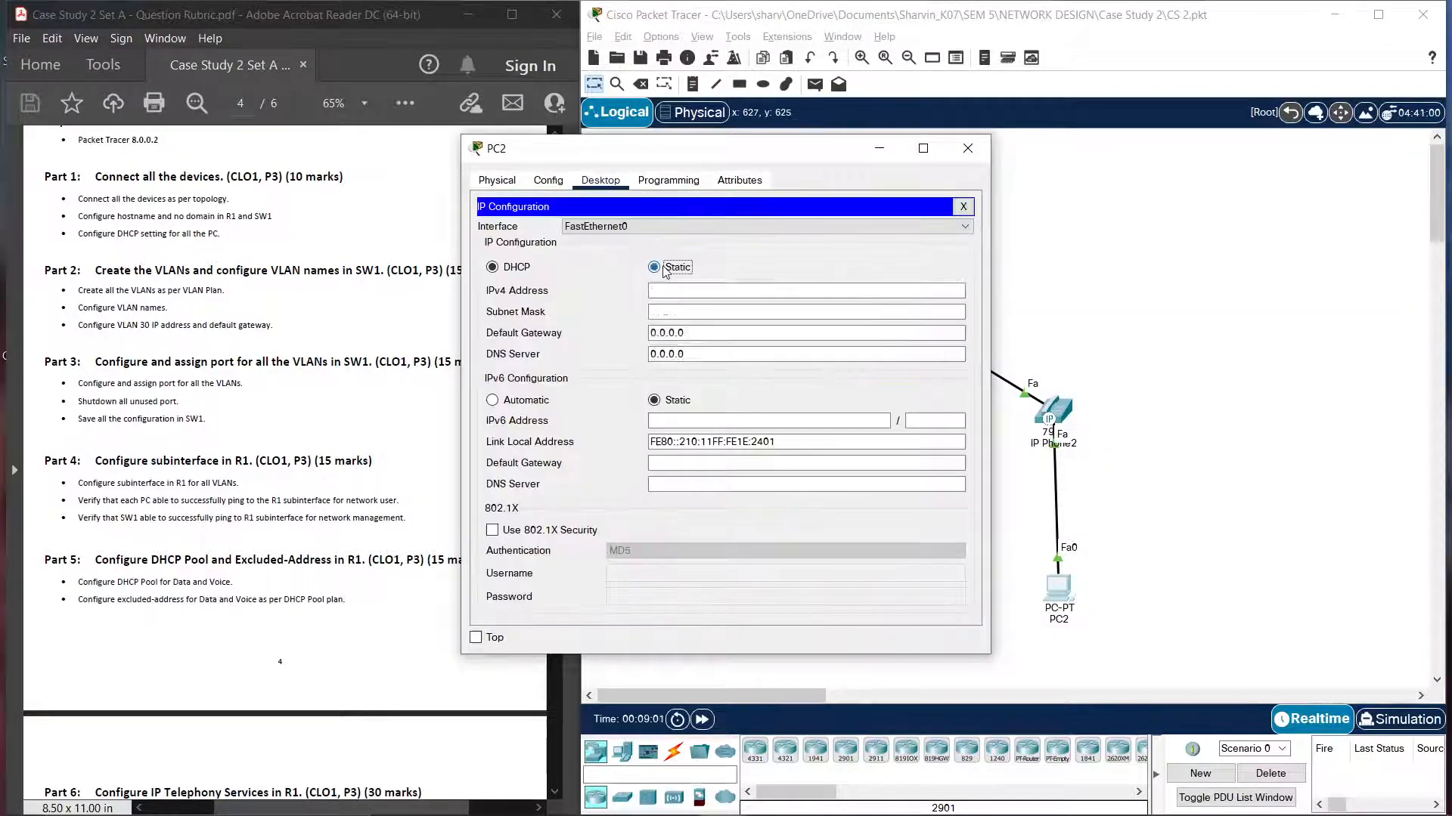
pyautogui.click(523, 269)
pyautogui.moveTo(732, 153); pyautogui.dragTo(993, 156)
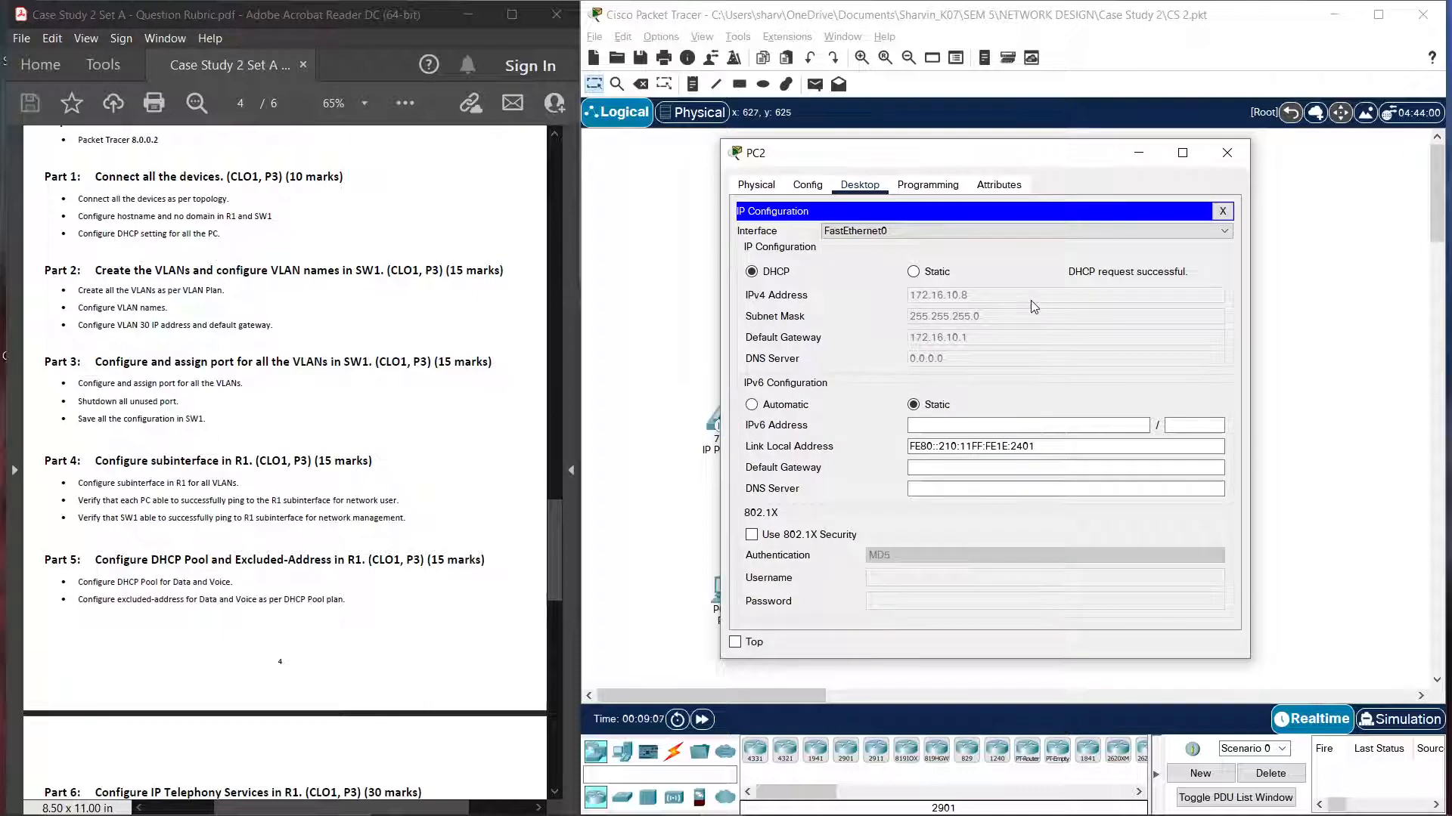
pyautogui.click(1227, 153)
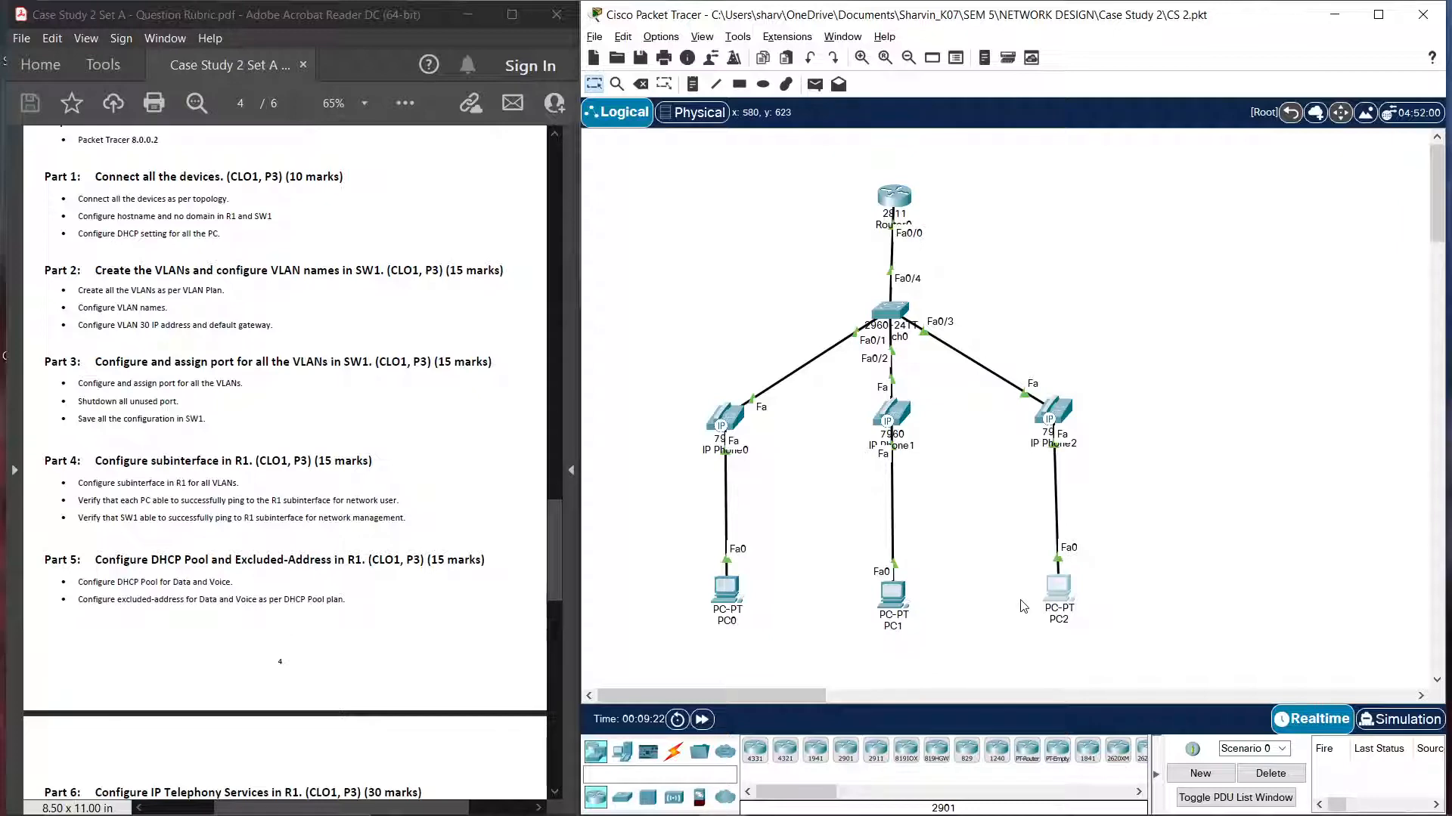
pyautogui.moveTo(740, 600)
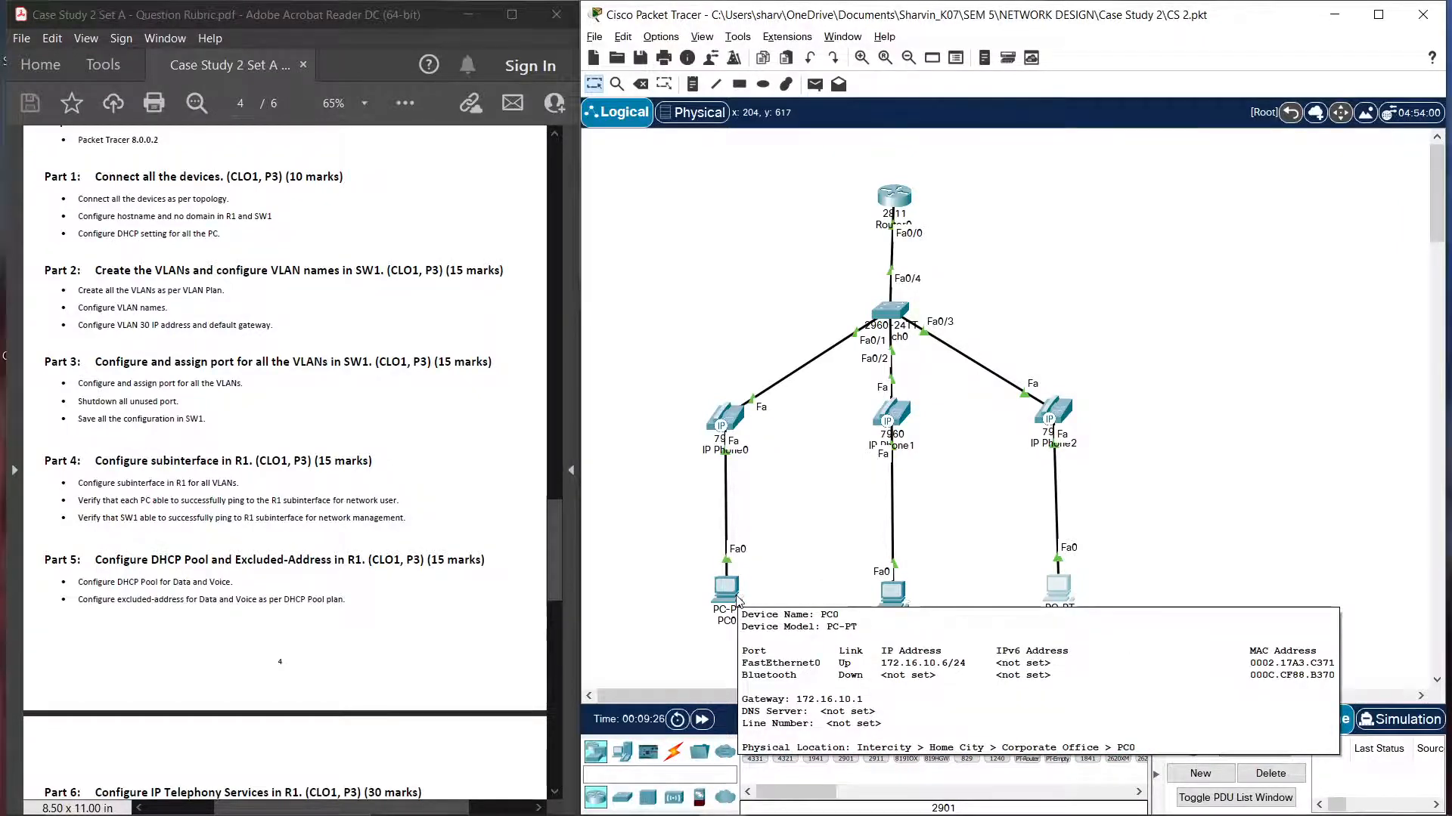
pyautogui.click(728, 590)
pyautogui.click(924, 143)
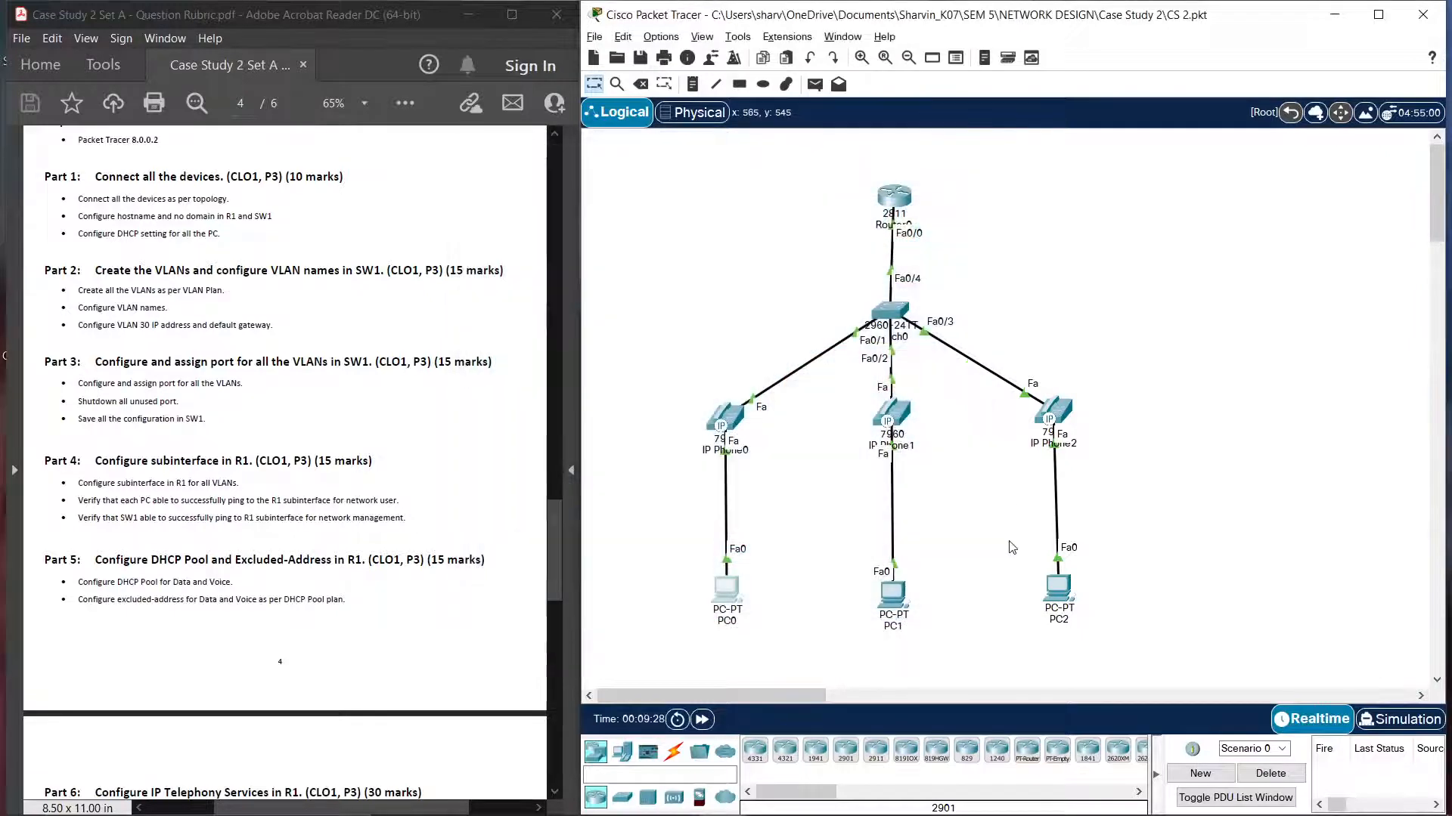
# Step: Display PC2's IP settings with ipconfig in its Command Prompt
pyautogui.click(1054, 586)
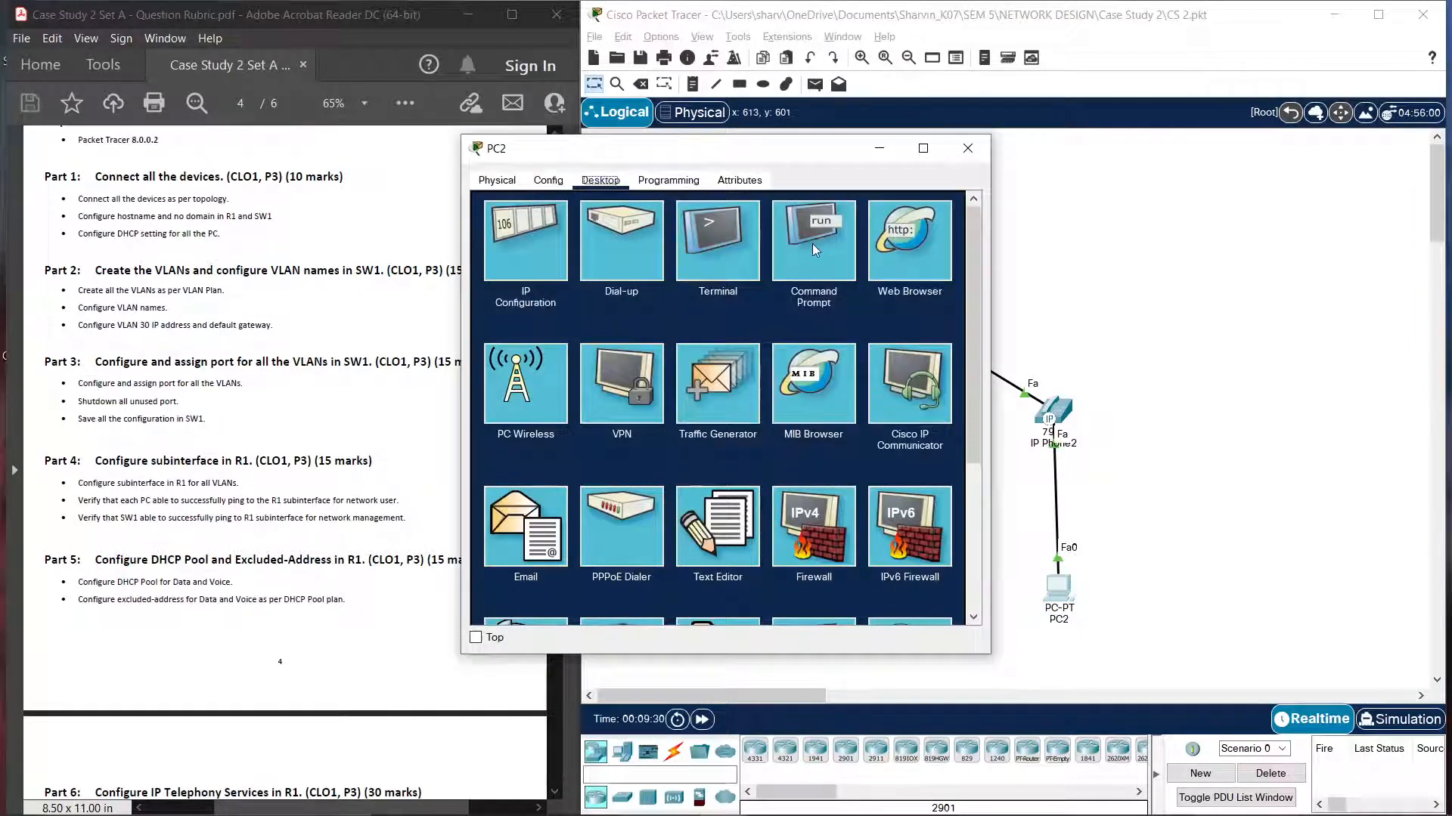
pyautogui.click(812, 243)
pyautogui.write('ipcom')
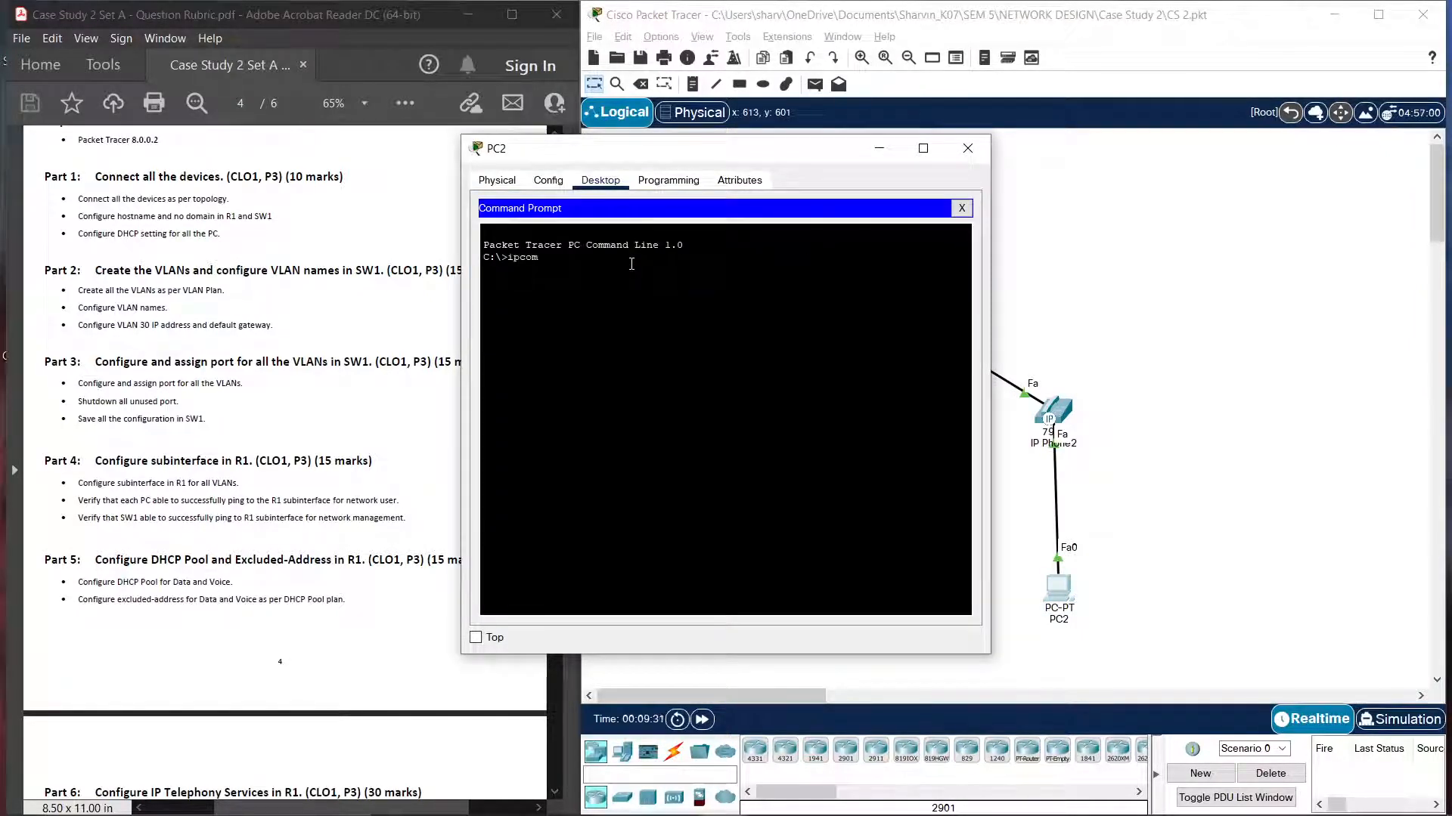
pyautogui.write('nf')
pyautogui.press('BackSpace')
pyautogui.press('BackSpace')
pyautogui.press('BackSpace')
pyautogui.write('nfig')
pyautogui.press('Return')
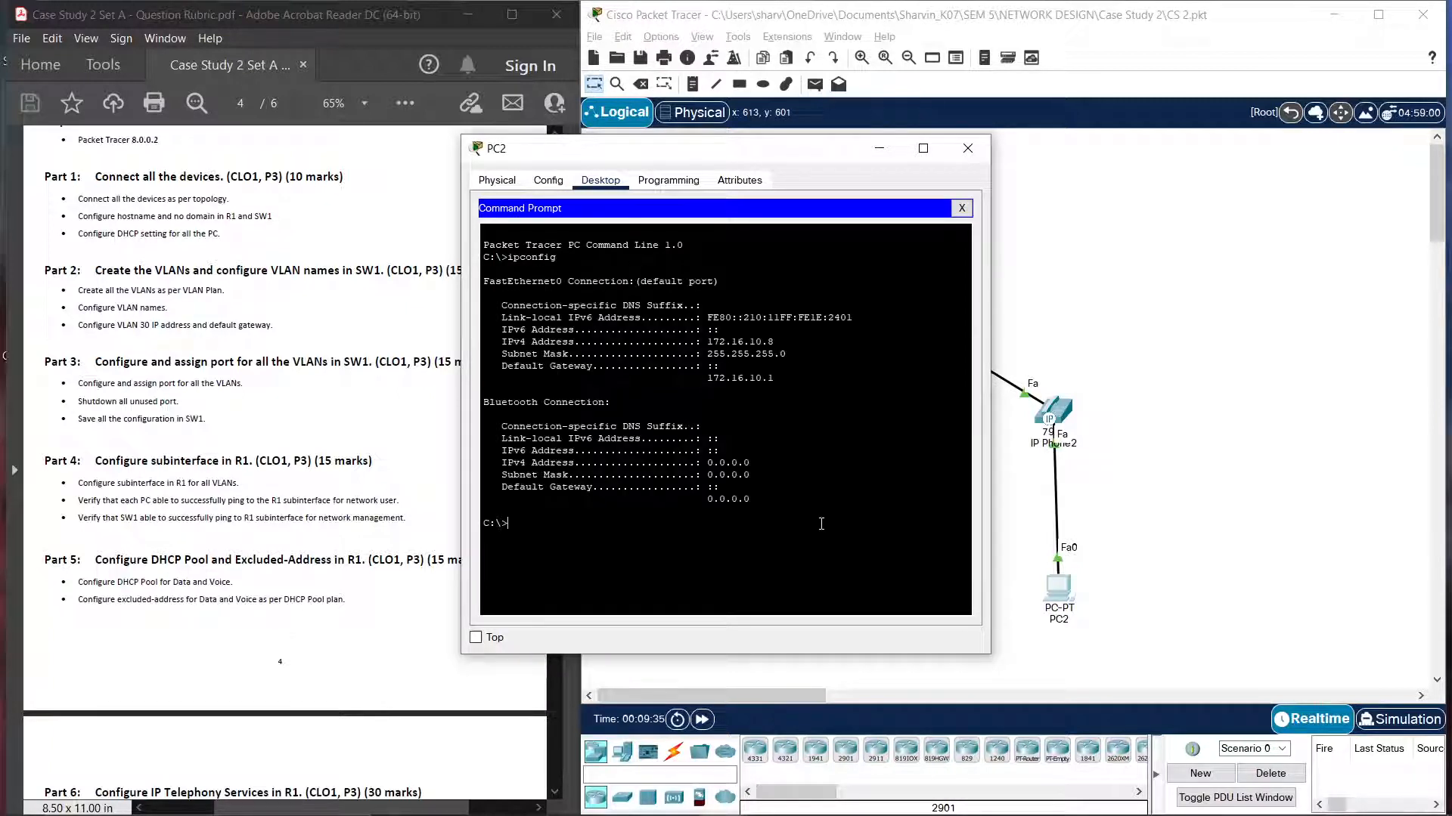
# Step: Copy PC2's FastEthernet0 IPv4 address from the ipconfig output and close the PC2 window
pyautogui.moveTo(776, 341)
pyautogui.mouseDown()
pyautogui.moveTo(710, 341)
pyautogui.moveTo(779, 344)
pyautogui.mouseUp()
pyautogui.rightClick(768, 347)
pyautogui.click(801, 351)
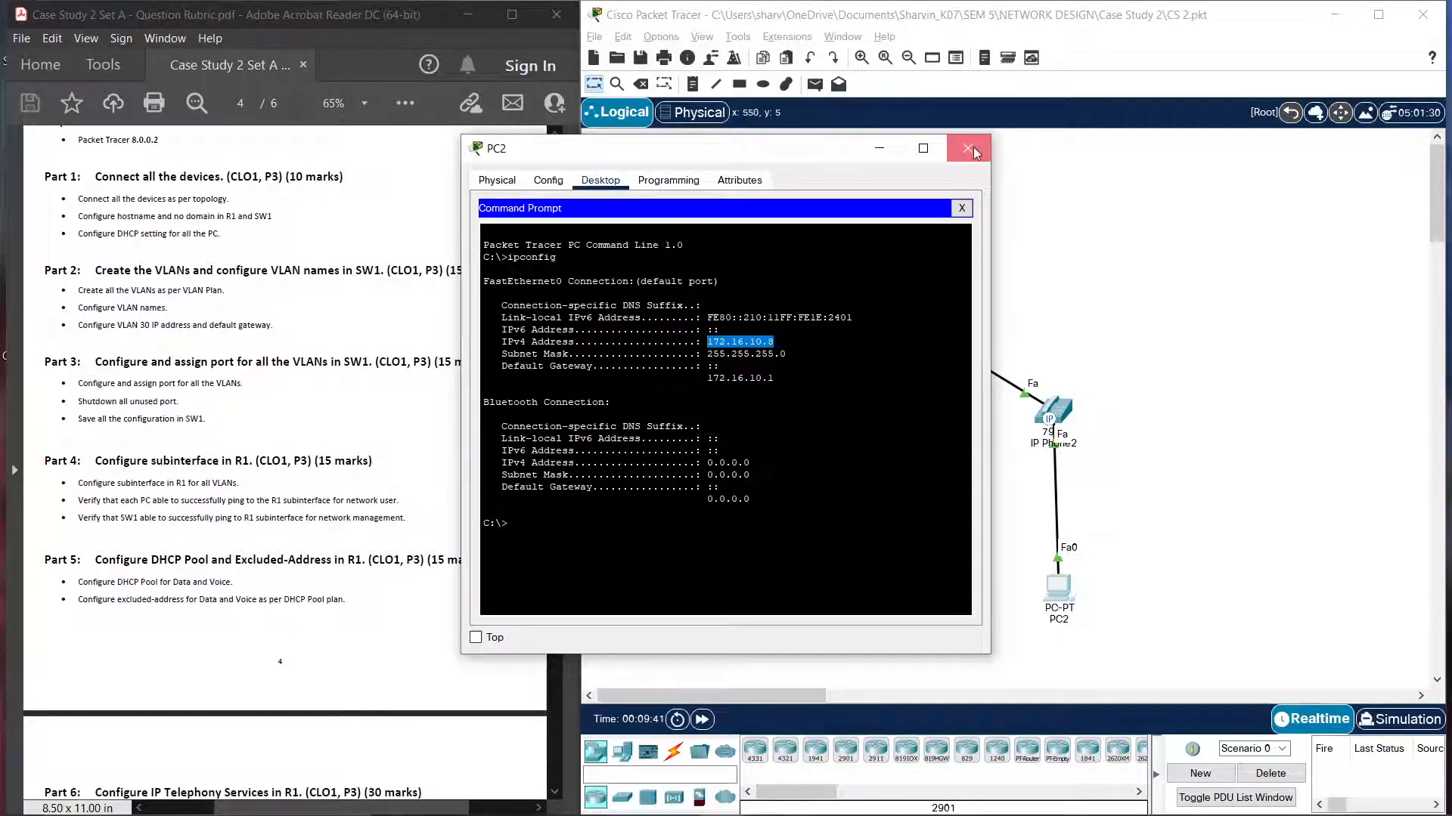
pyautogui.click(972, 151)
# Step: Ping PC2's address 172.16.10.8 from PC0's Command Prompt and close the PC0 window
pyautogui.click(722, 593)
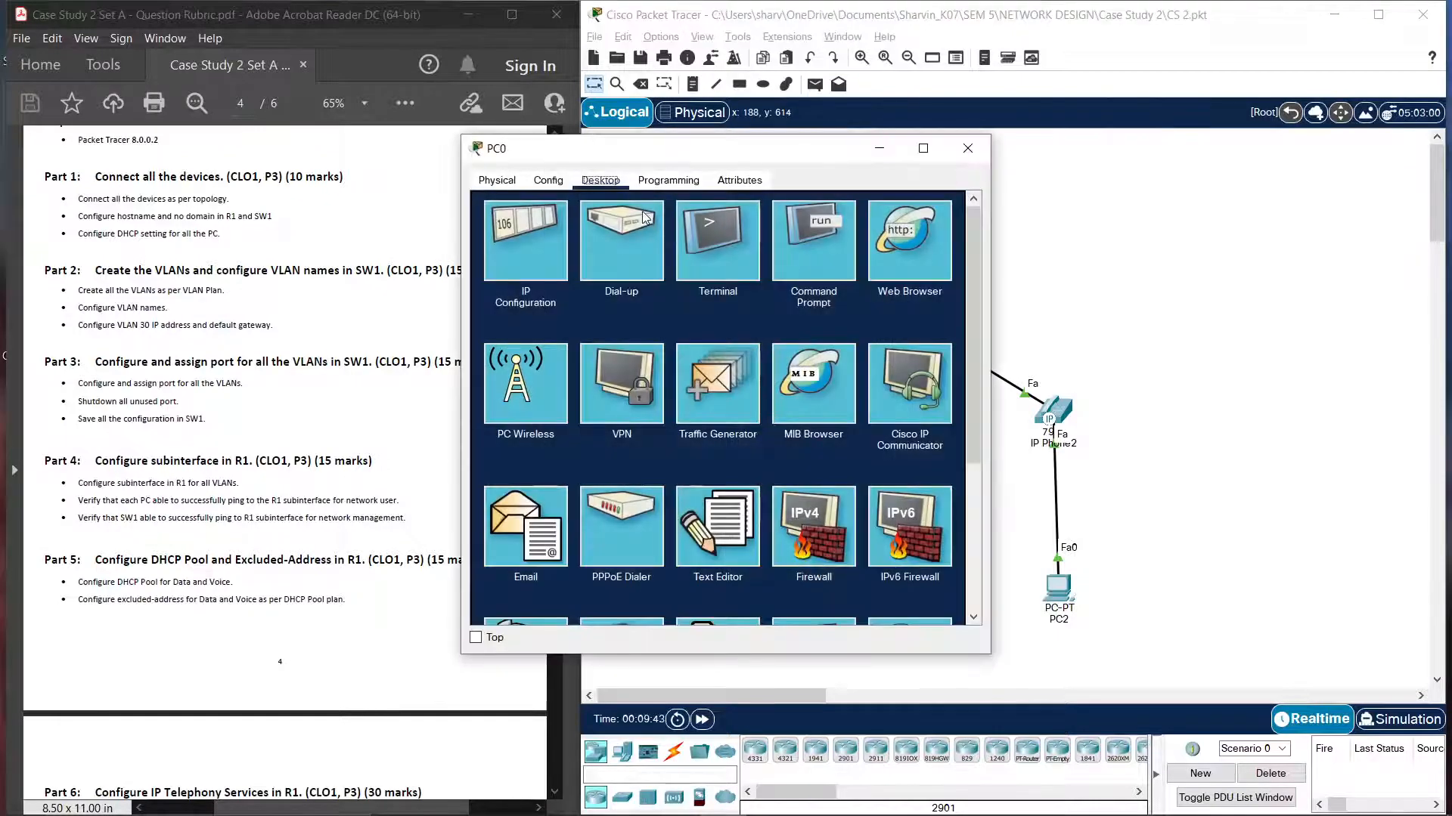
pyautogui.click(786, 269)
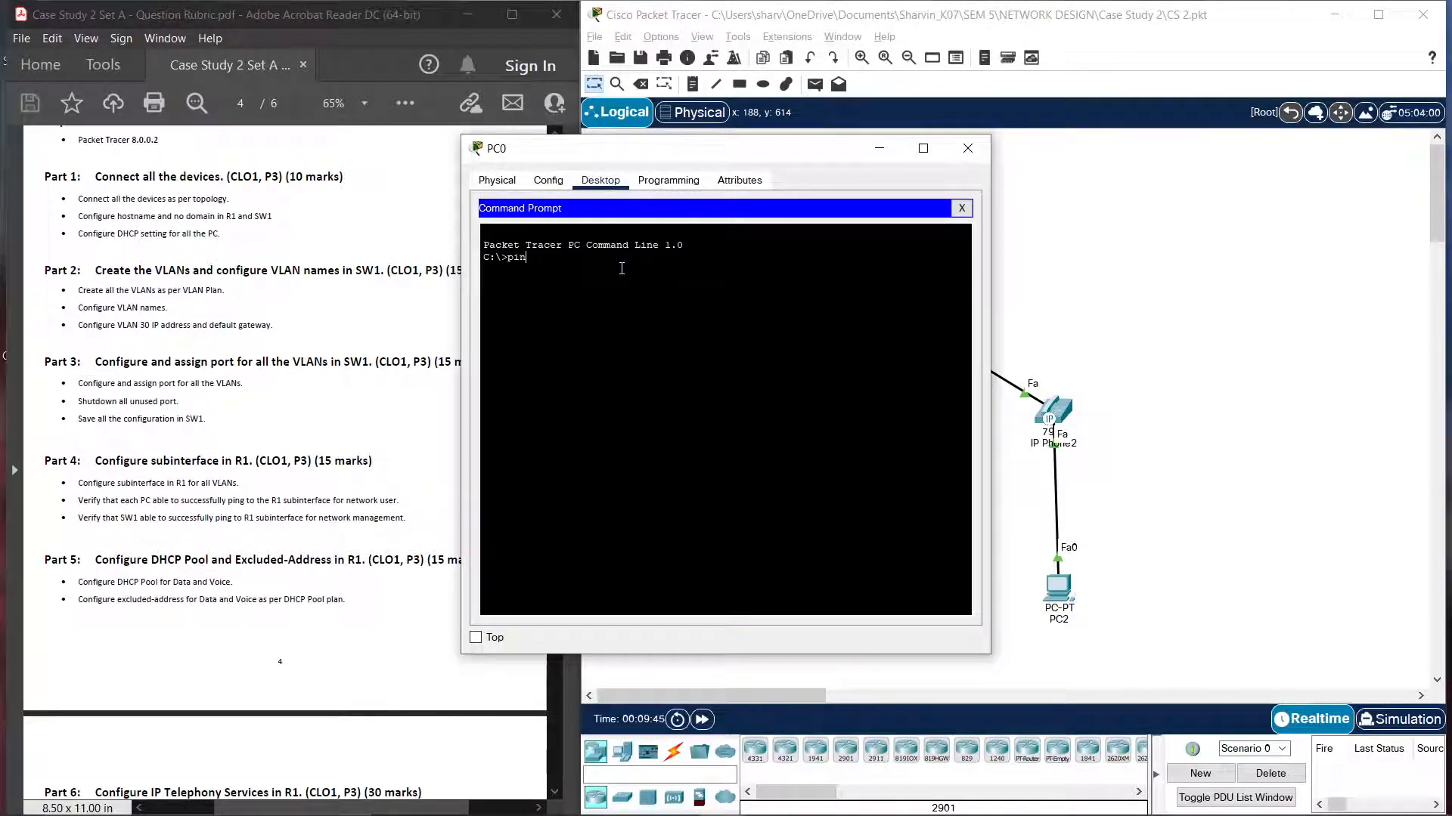
pyautogui.write('ping')
pyautogui.rightClick(613, 260)
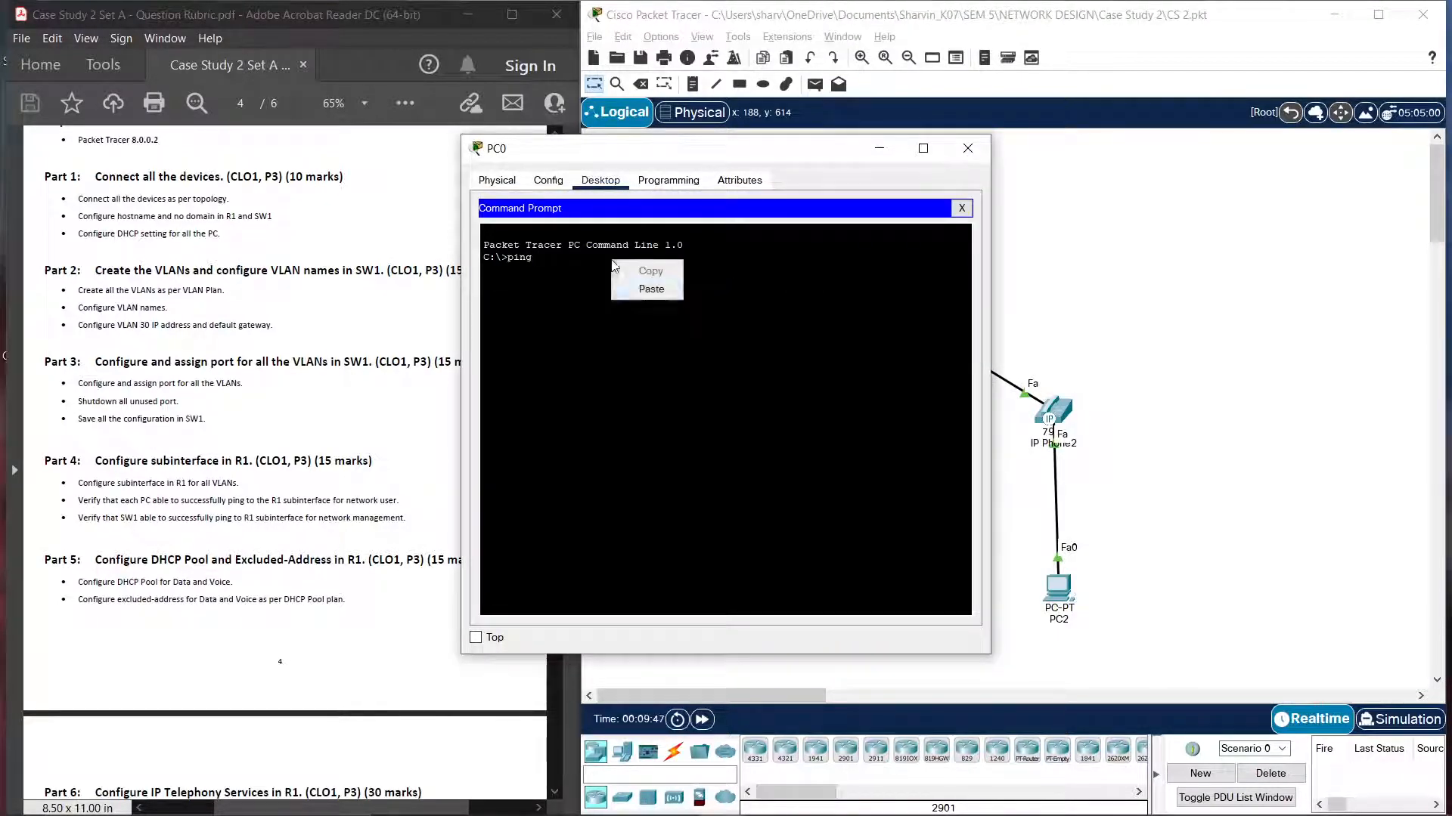
pyautogui.click(644, 285)
pyautogui.press('Return')
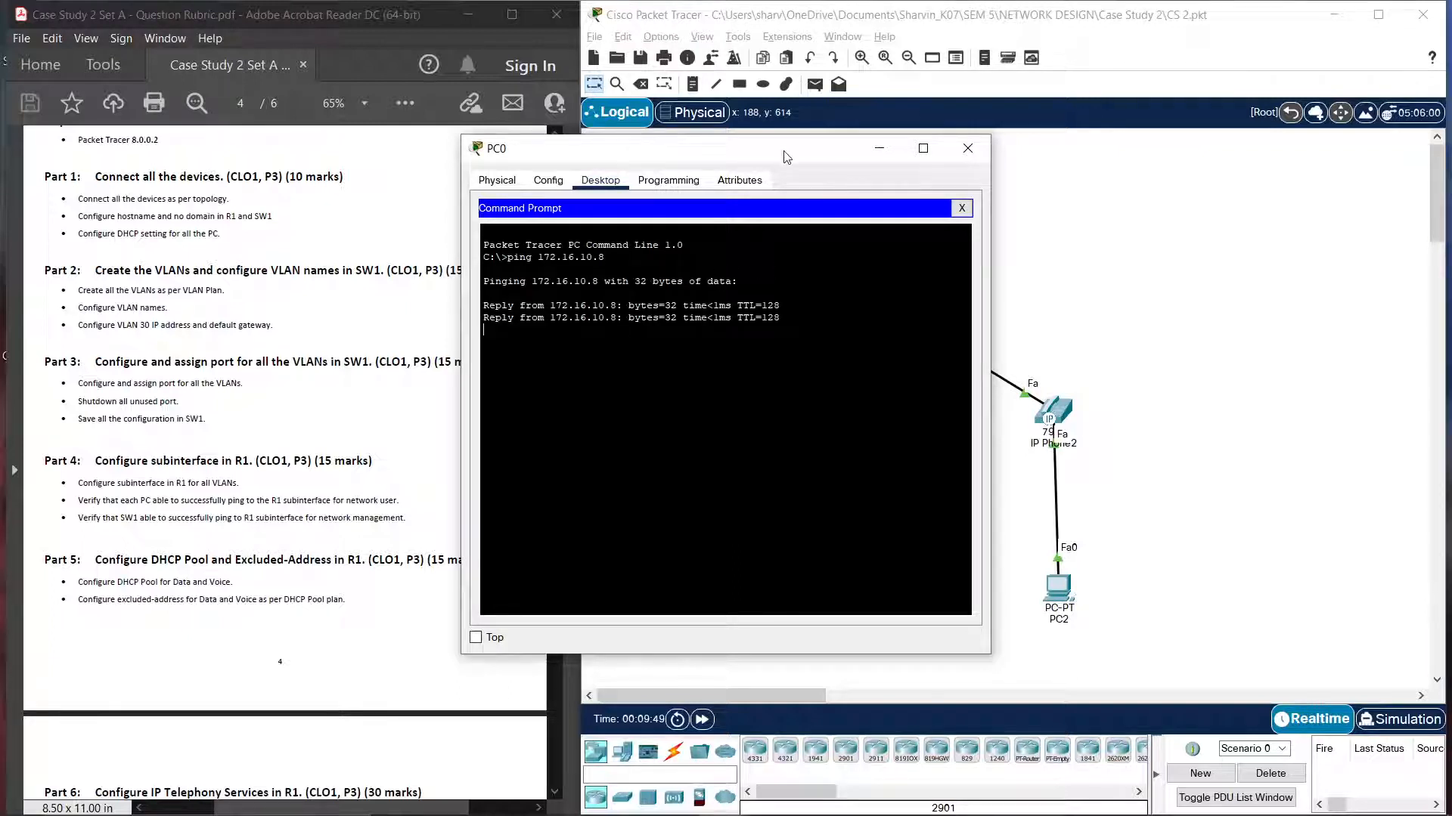
pyautogui.moveTo(768, 149); pyautogui.dragTo(1022, 176)
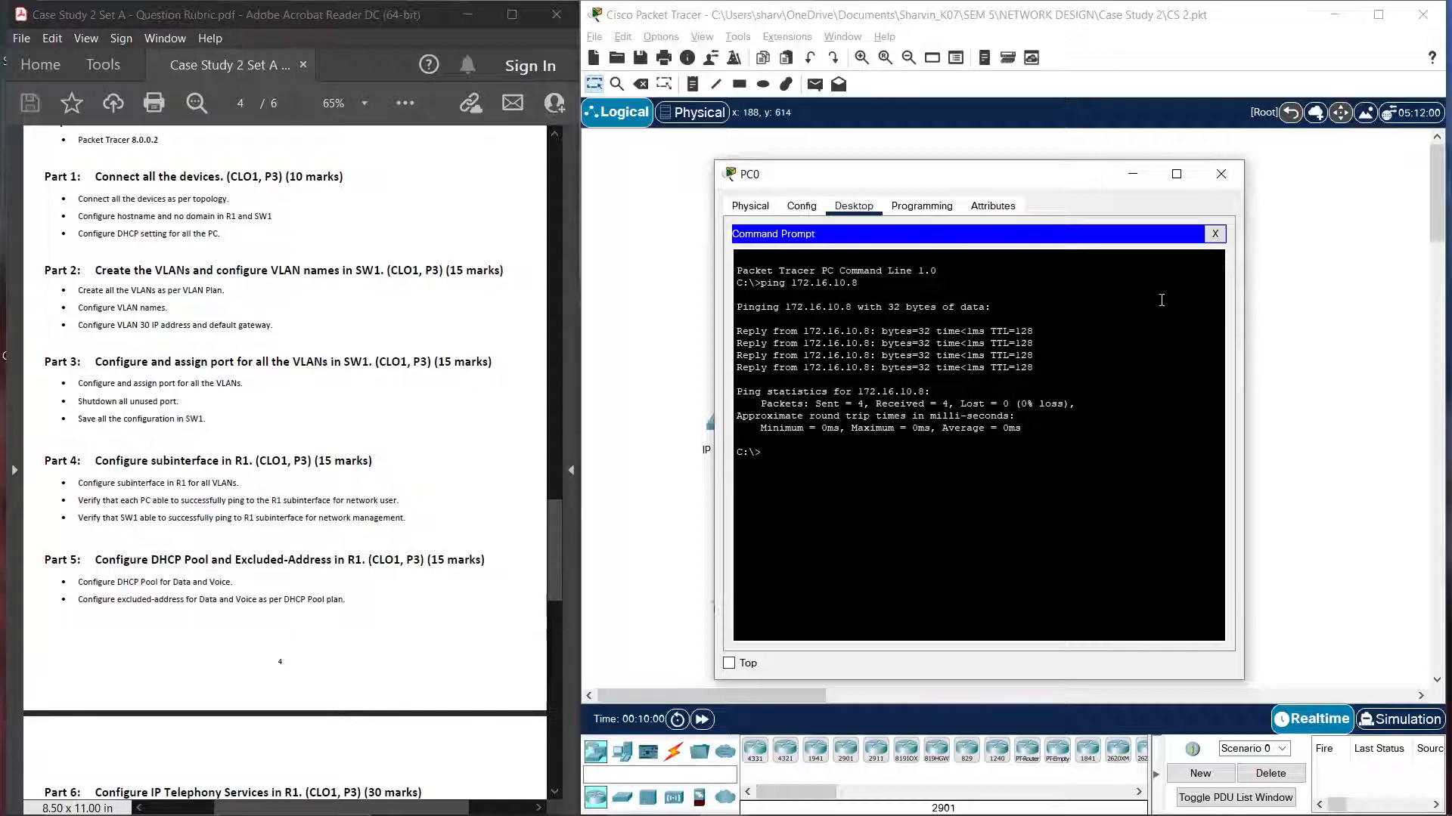
pyautogui.click(1220, 174)
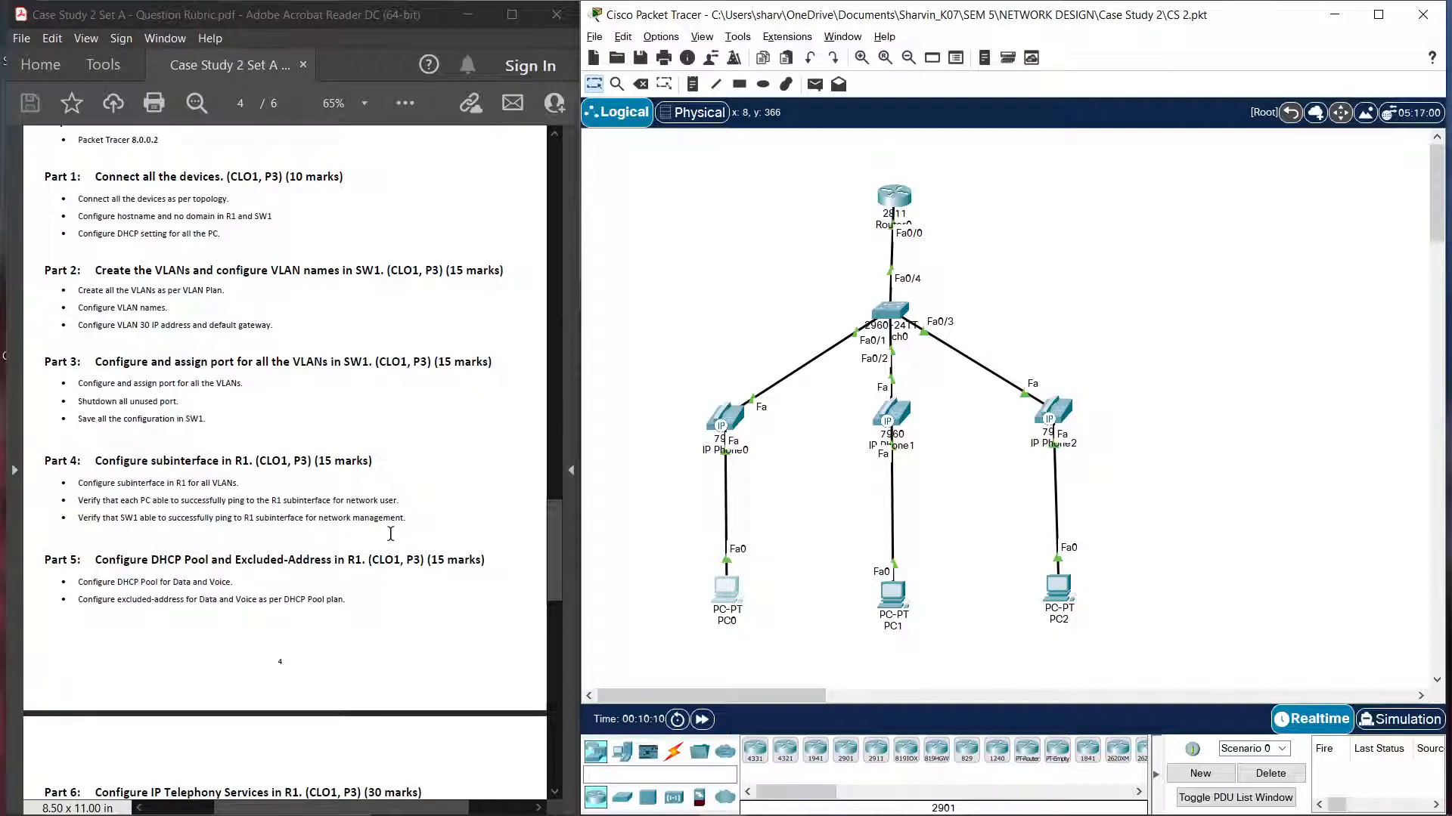
# Step: Ping PC2's address 172.16.10.8 from SW1's privileged EXEC mode
pyautogui.click(890, 311)
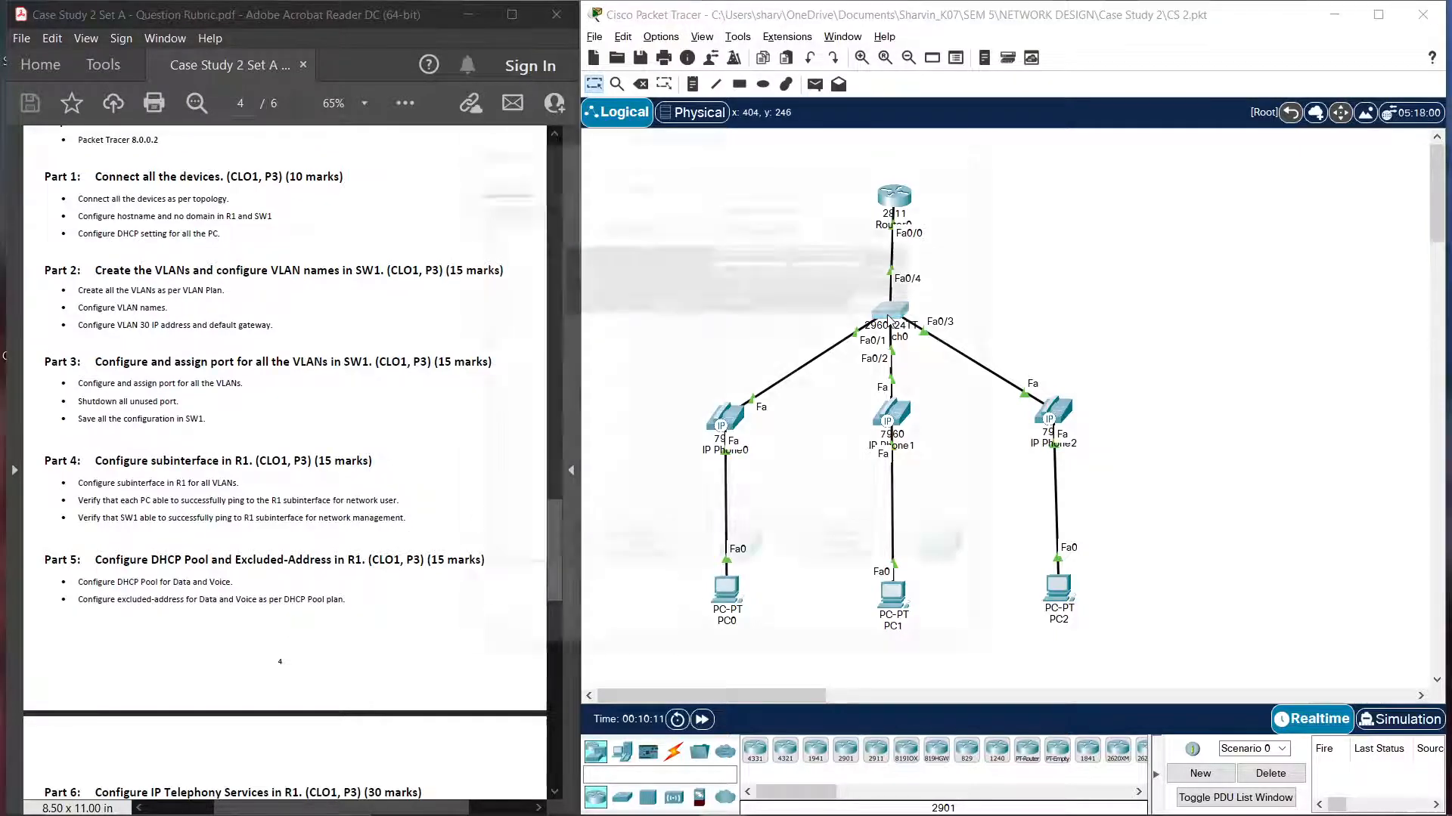
pyautogui.click(589, 180)
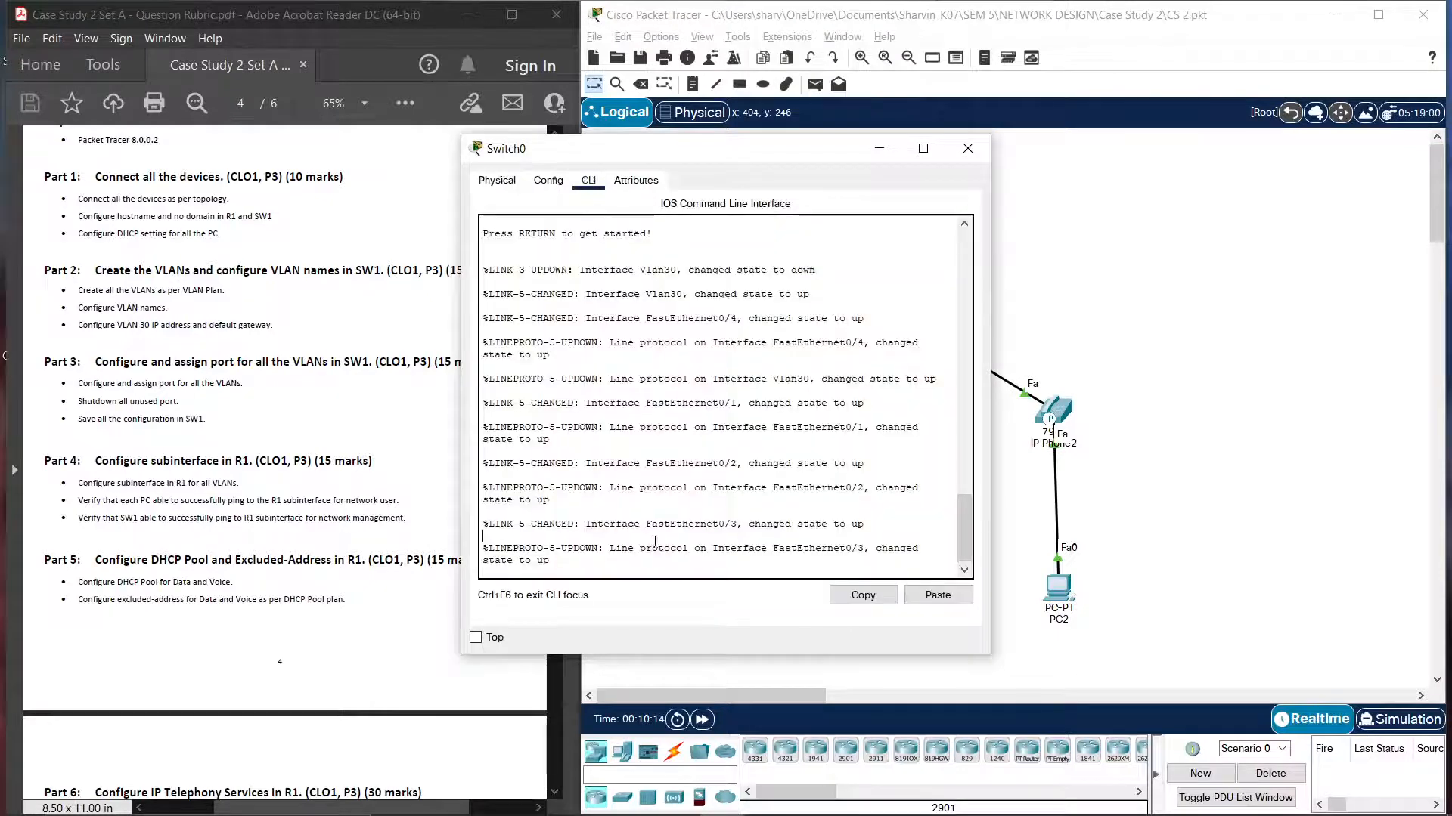
pyautogui.press('Return')
pyautogui.write('en')
pyautogui.press('Return')
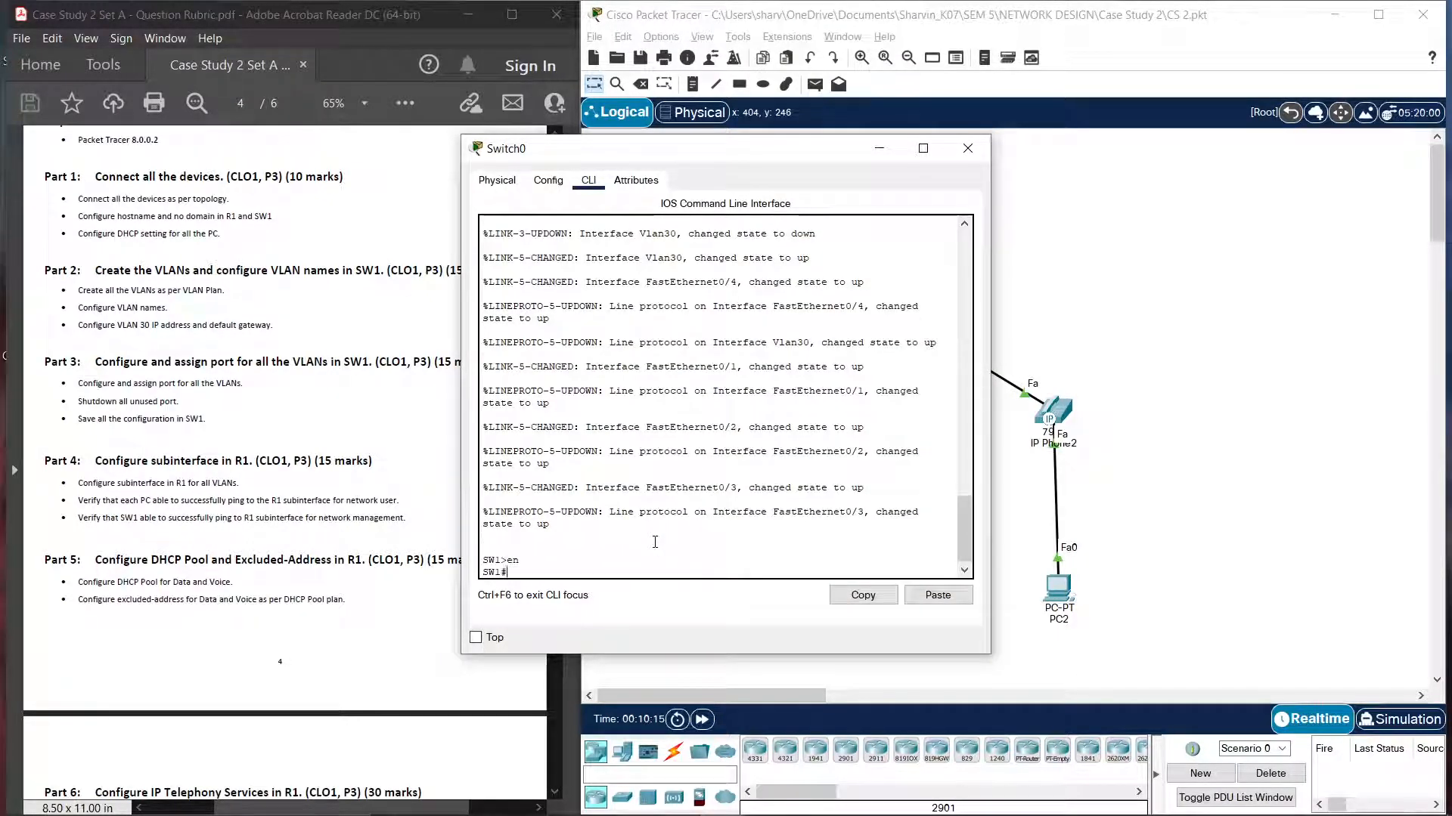
pyautogui.write('ping')
pyautogui.rightClick(655, 543)
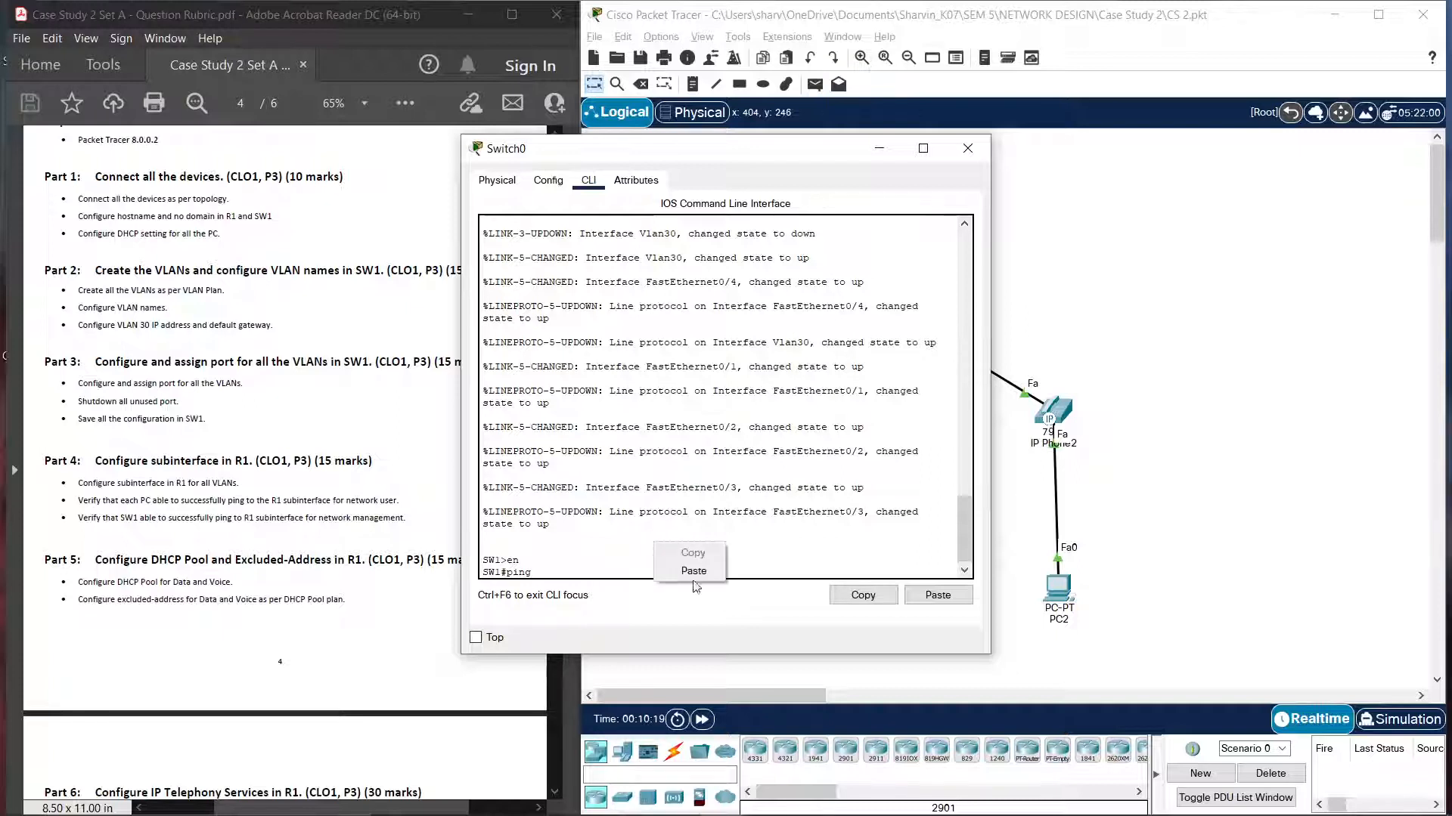
pyautogui.click(693, 571)
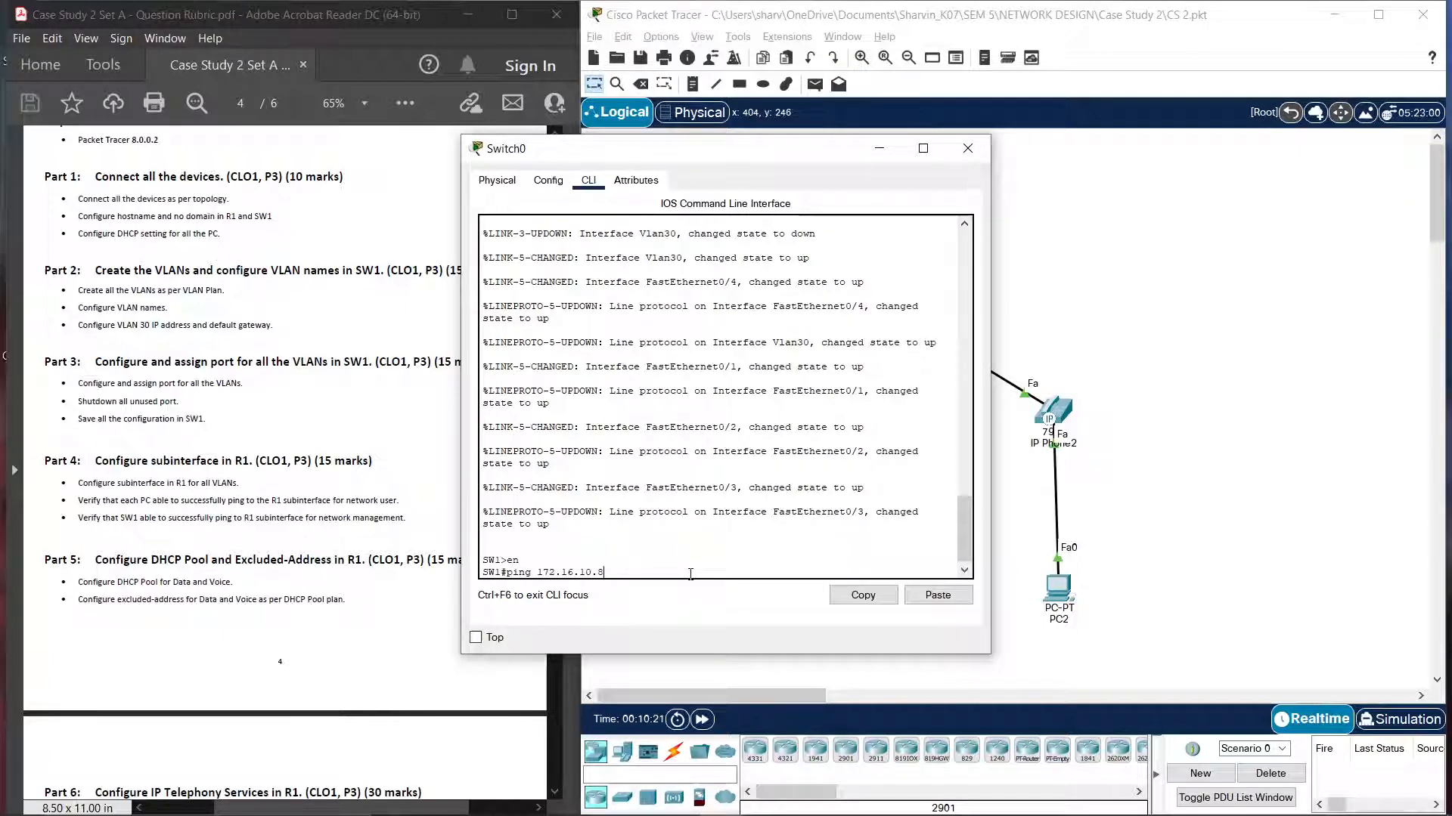
pyautogui.press('Return')
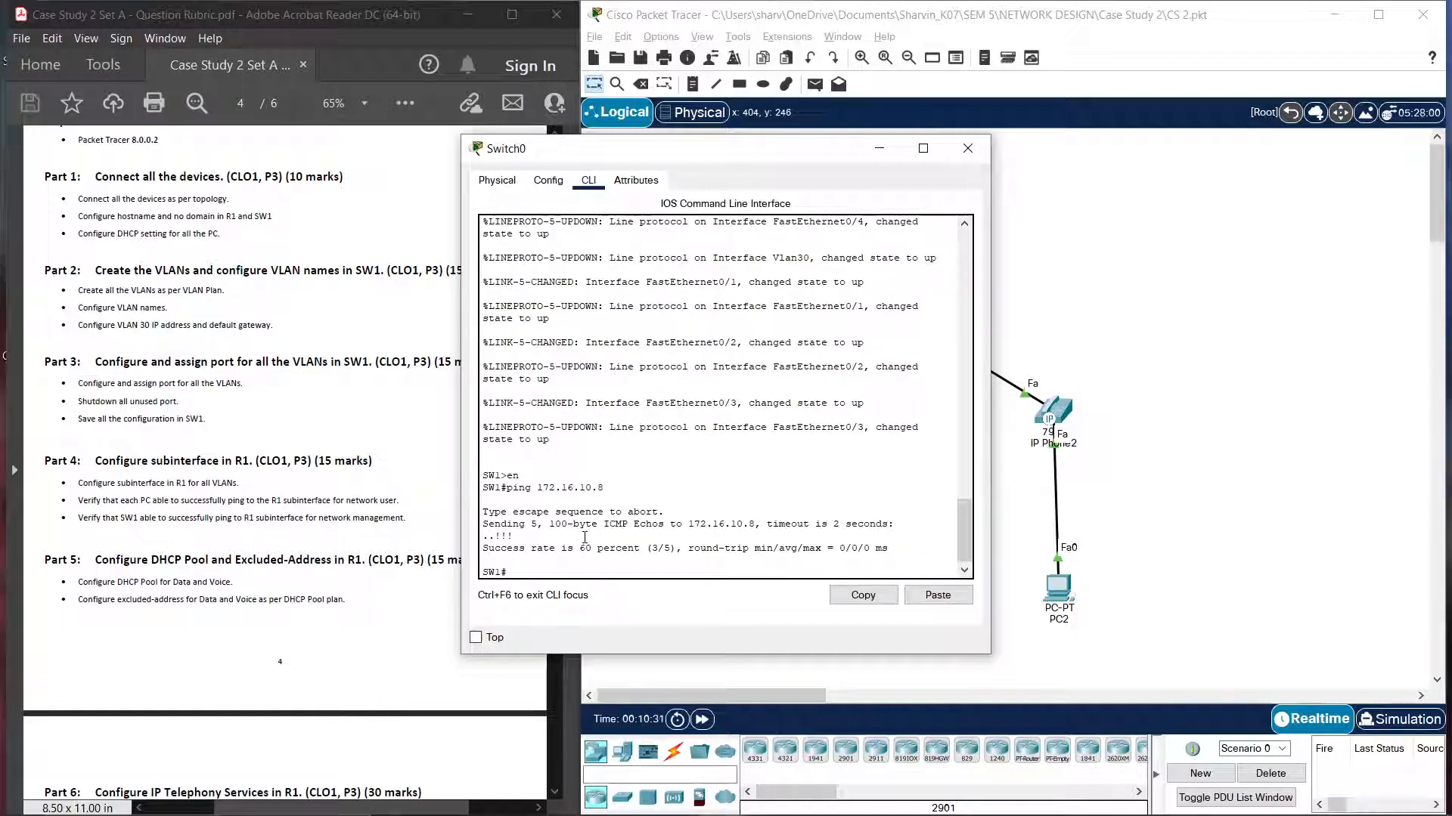
# Step: Repeat the ping to 172.16.10.8 from SW1 and close the switch window
pyautogui.press('Up')
pyautogui.press('Return')
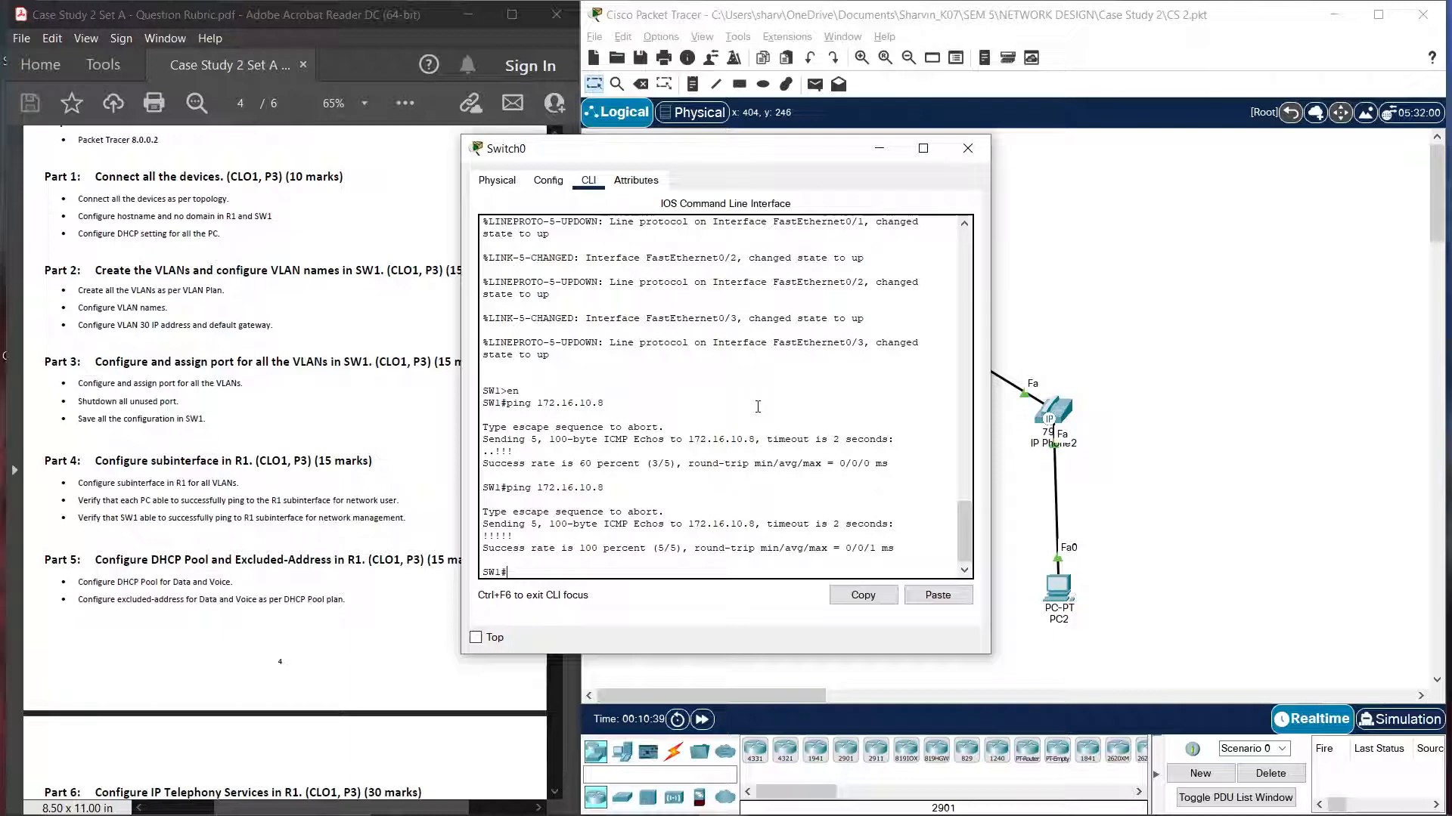
pyautogui.click(967, 149)
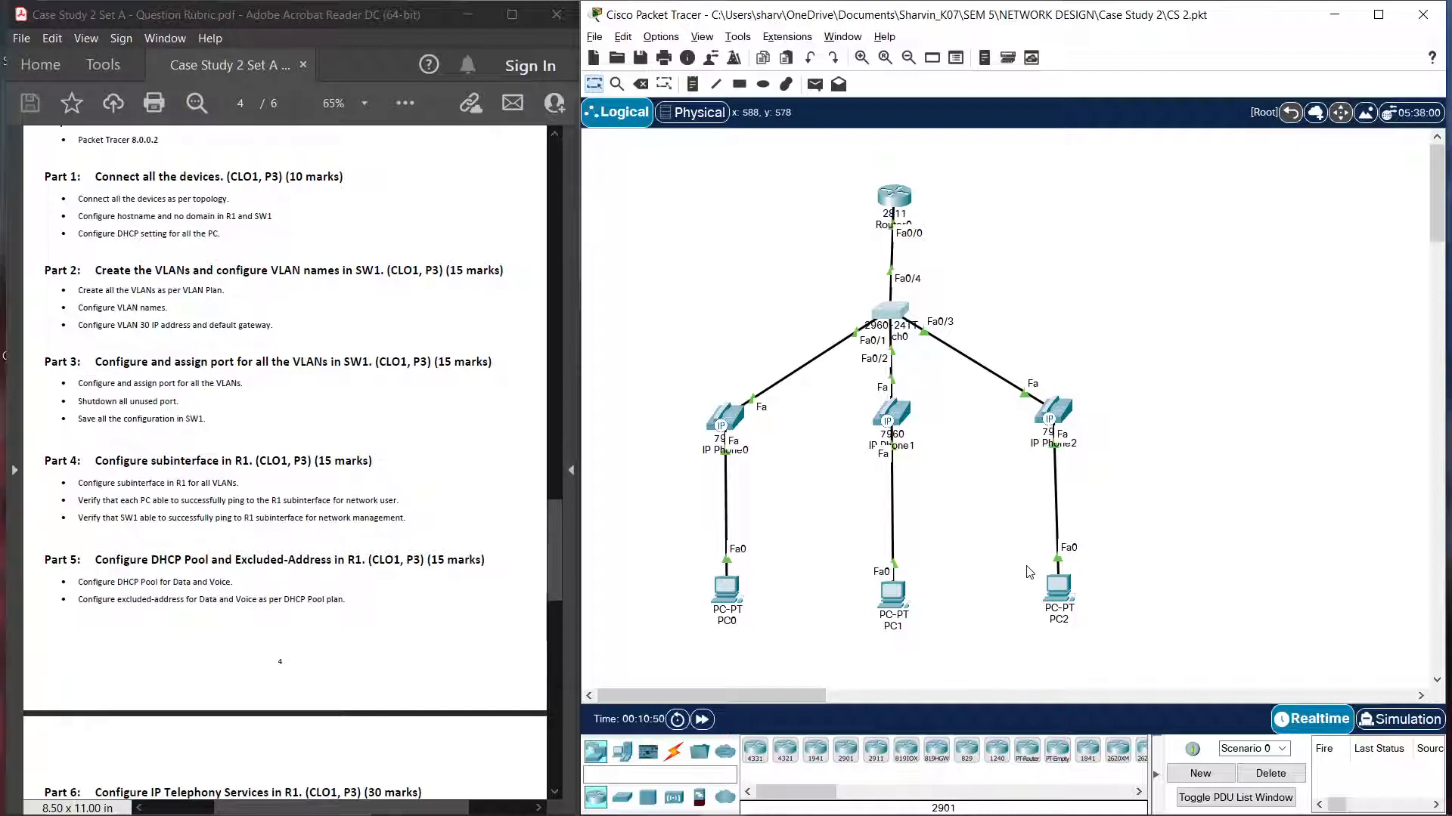
# Step: Bring the Telephony Service Plan into view and enter telephony-service configuration mode on R1 from global configuration
pyautogui.scroll(-4, 347, 632)
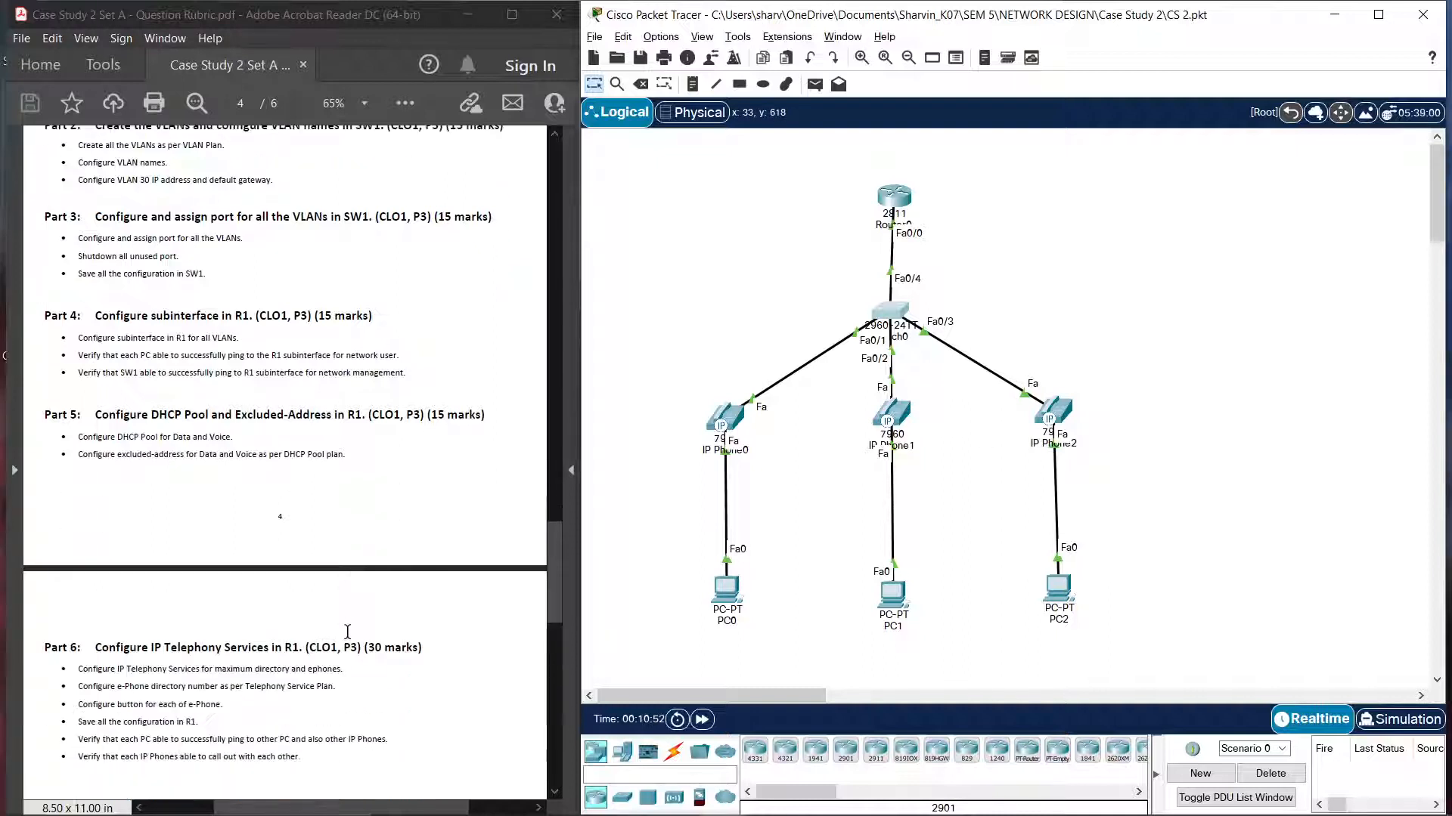
pyautogui.scroll(-3, 347, 632)
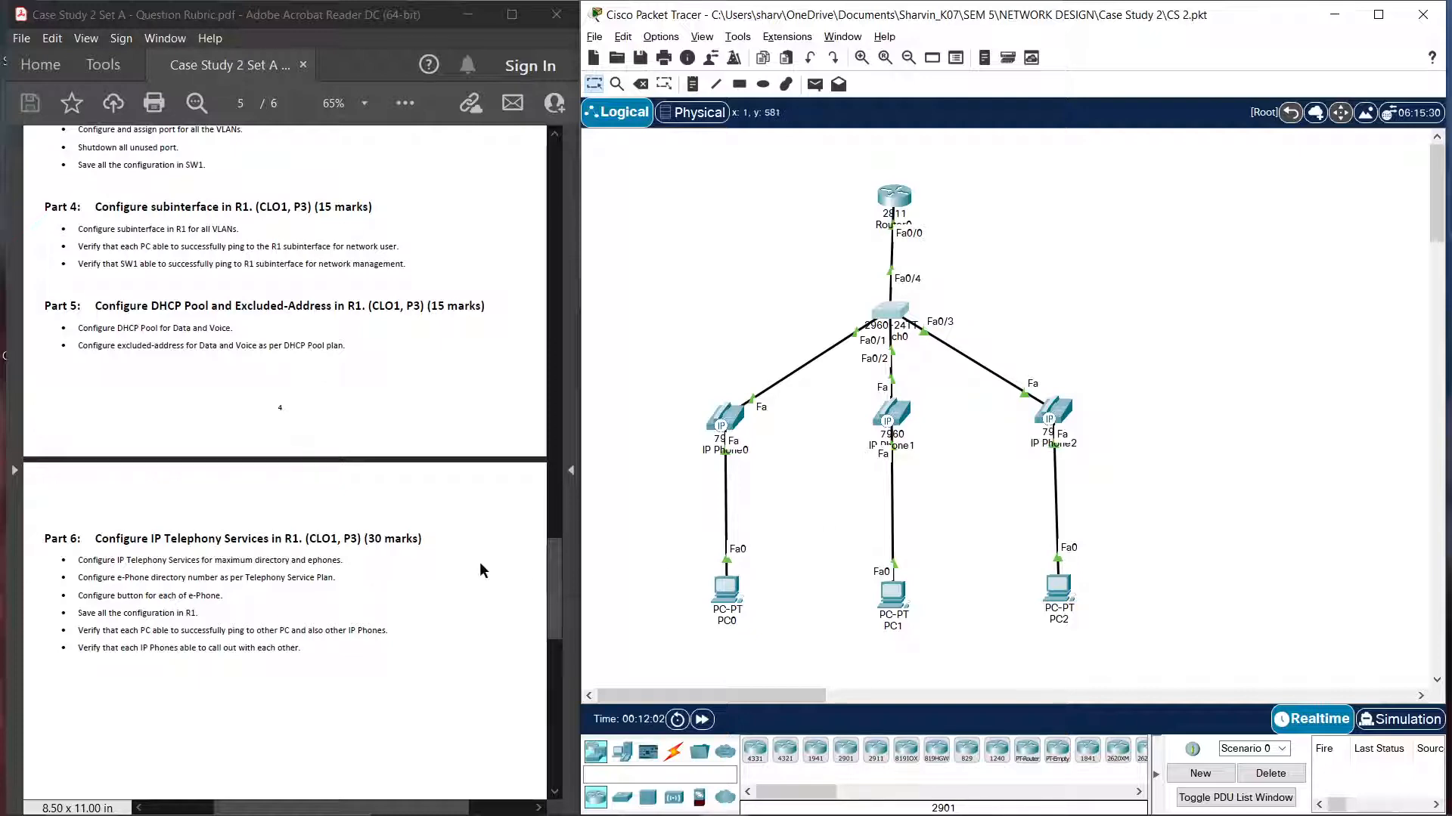
pyautogui.scroll(10, 479, 561)
pyautogui.scroll(5, 479, 561)
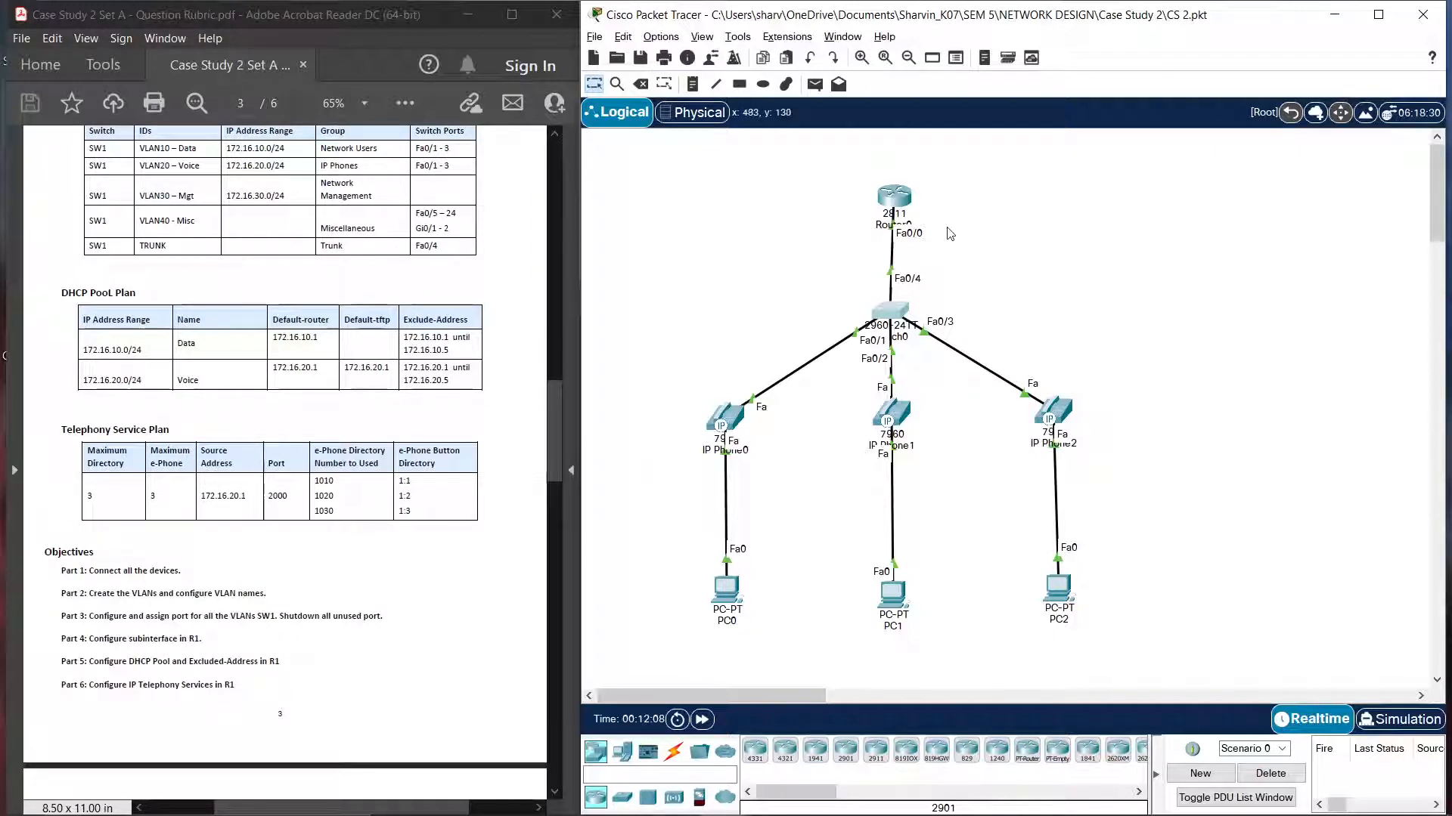
pyautogui.click(896, 196)
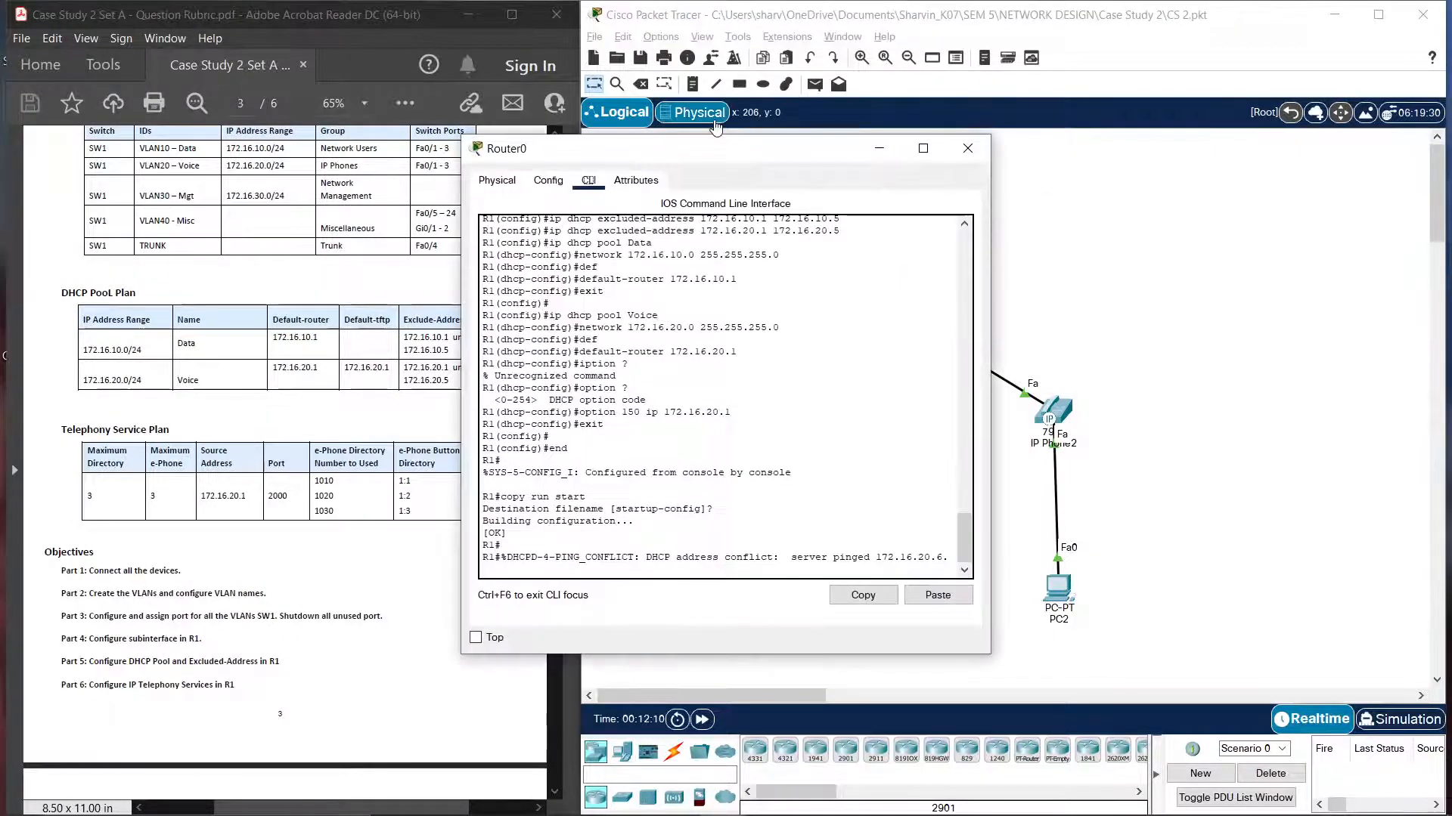
pyautogui.moveTo(732, 160); pyautogui.dragTo(990, 162)
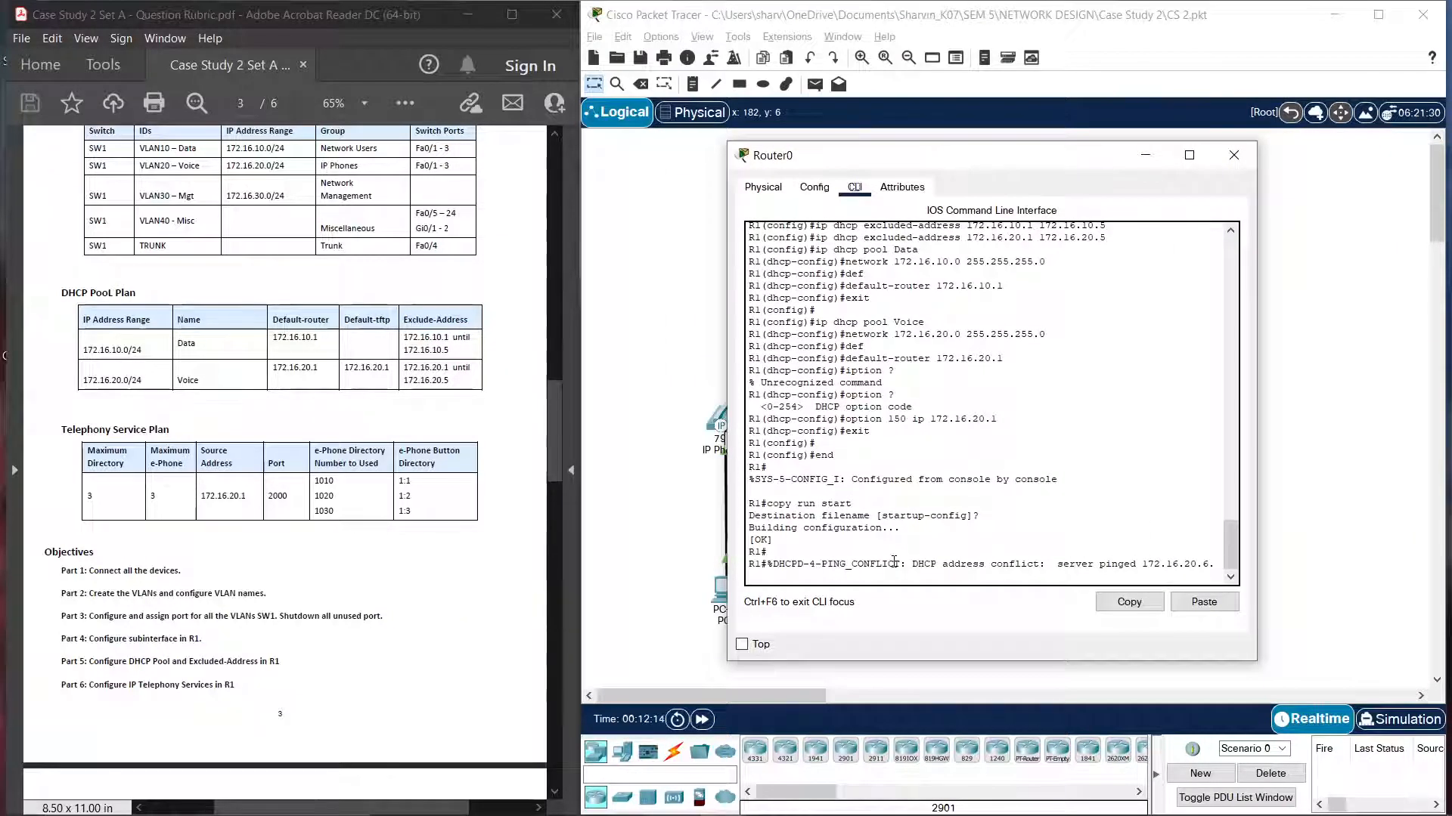
pyautogui.click(913, 570)
pyautogui.press('Return')
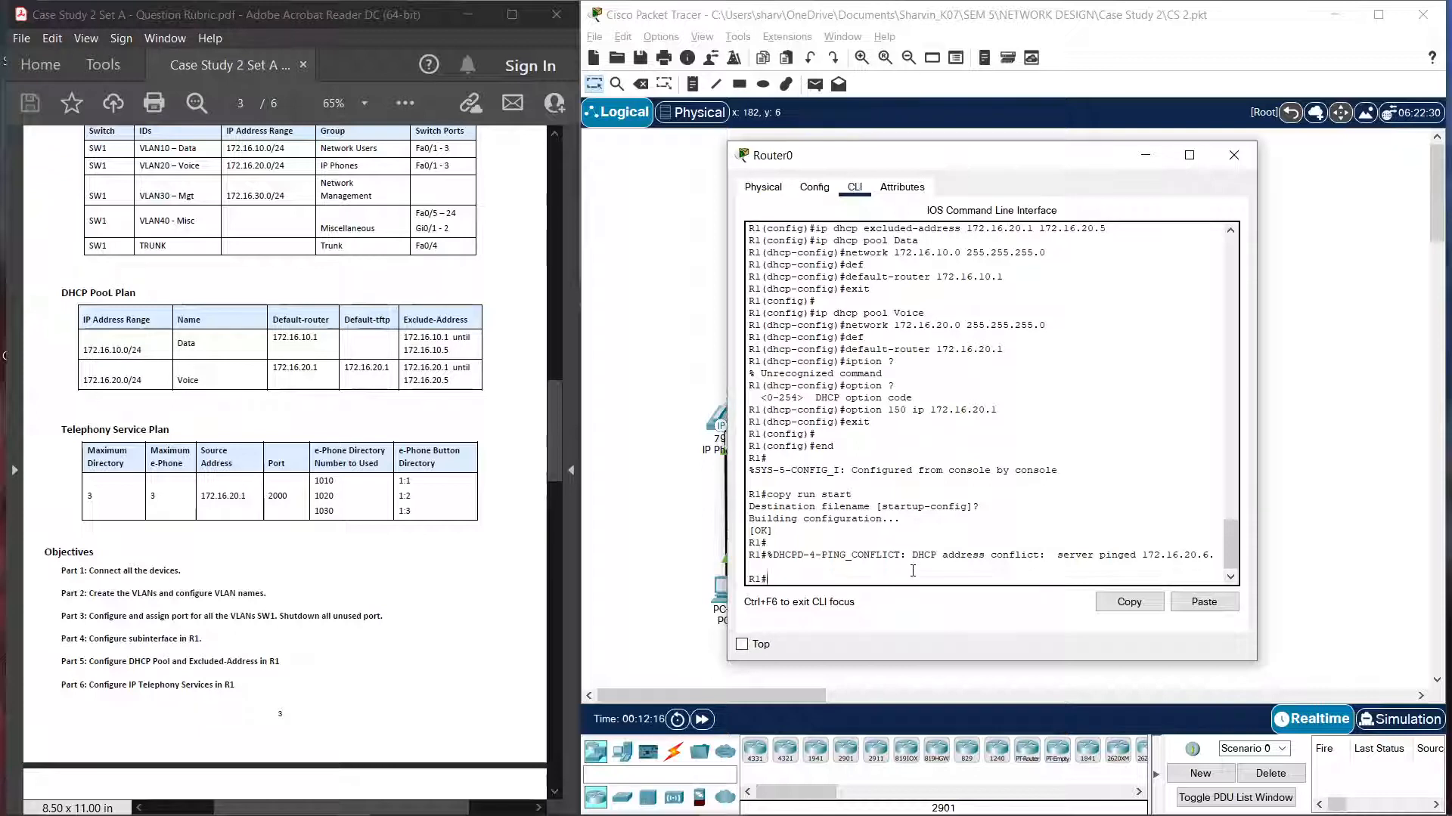
pyautogui.write('config t')
pyautogui.press('Return')
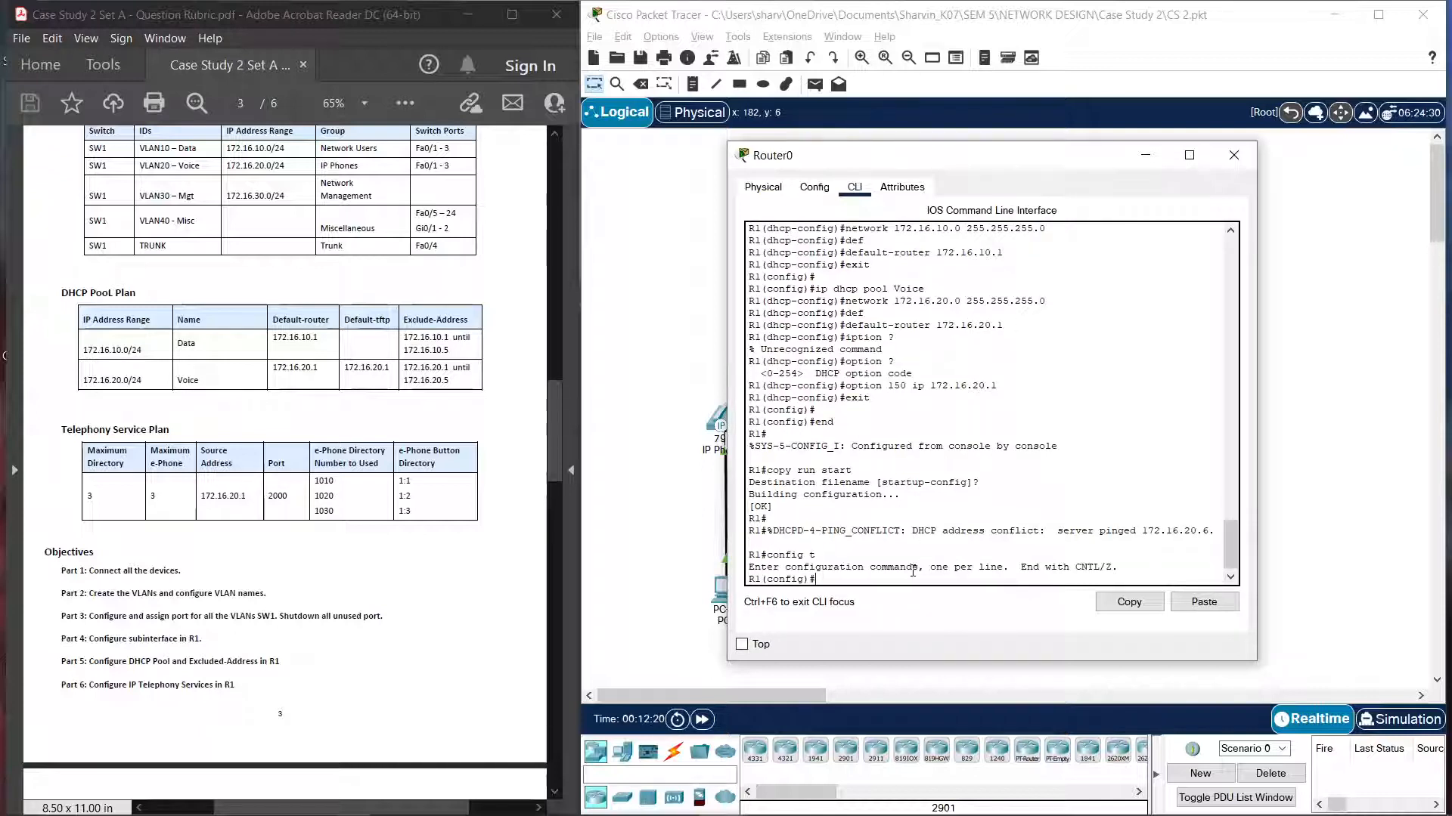
pyautogui.write('telep')
pyautogui.press('Tab')
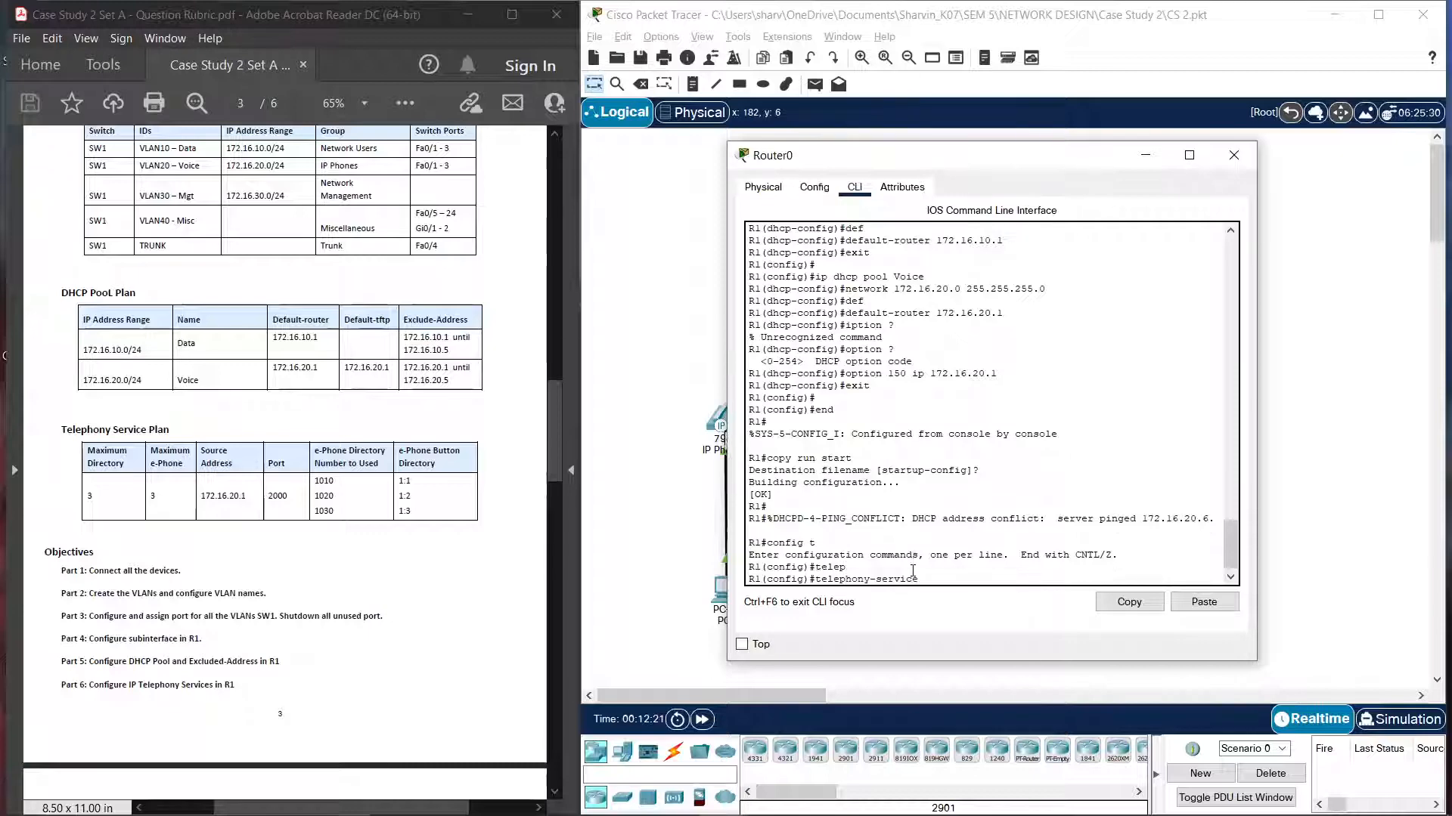
pyautogui.press('Return')
# Step: Set R1's telephony service limits to 3 directory numbers (max-dn) and 3 phones (max-ephones)
pyautogui.write('mac')
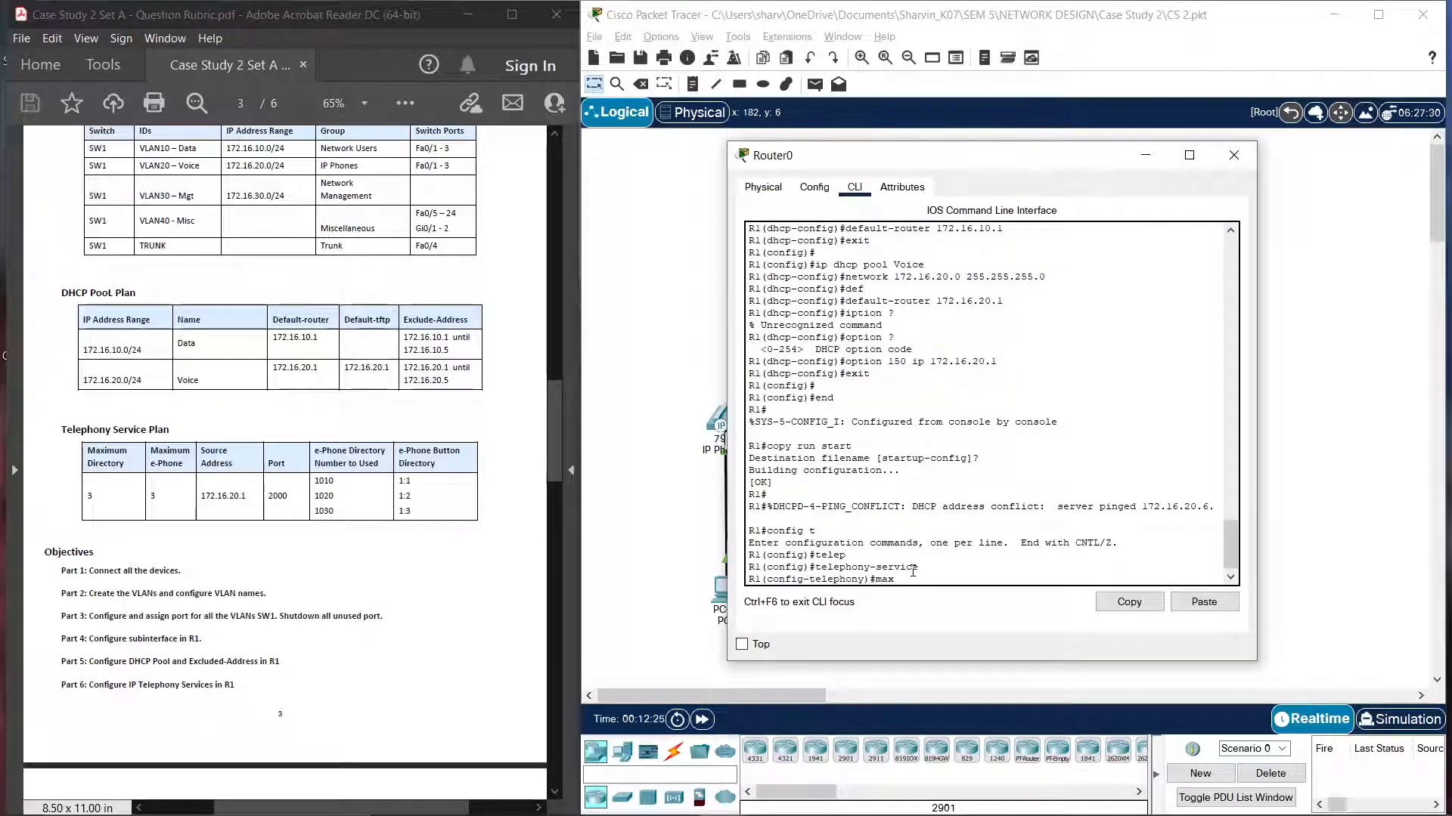
pyautogui.write('-dn 3')
pyautogui.press('Return')
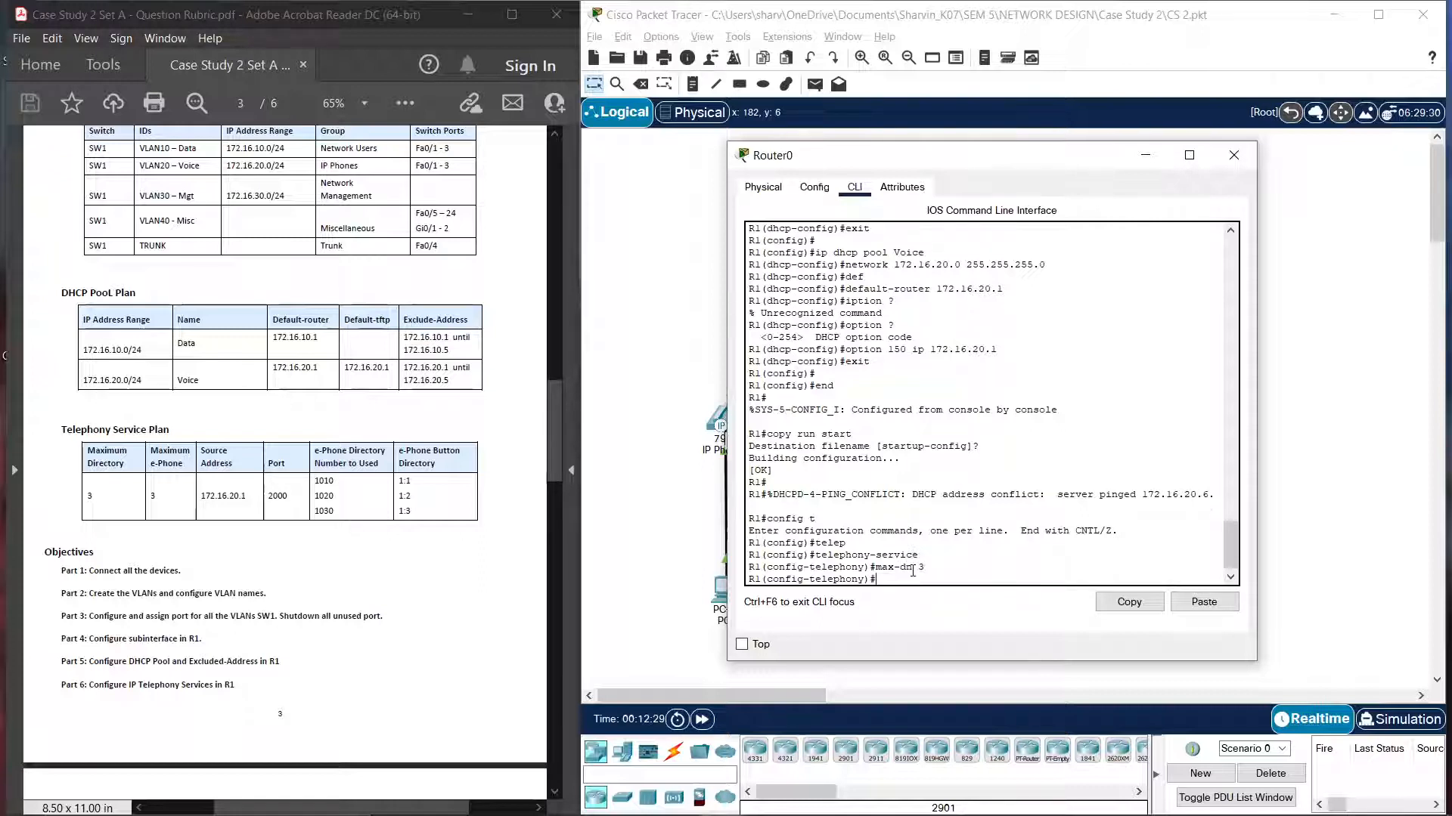
pyautogui.write('max-')
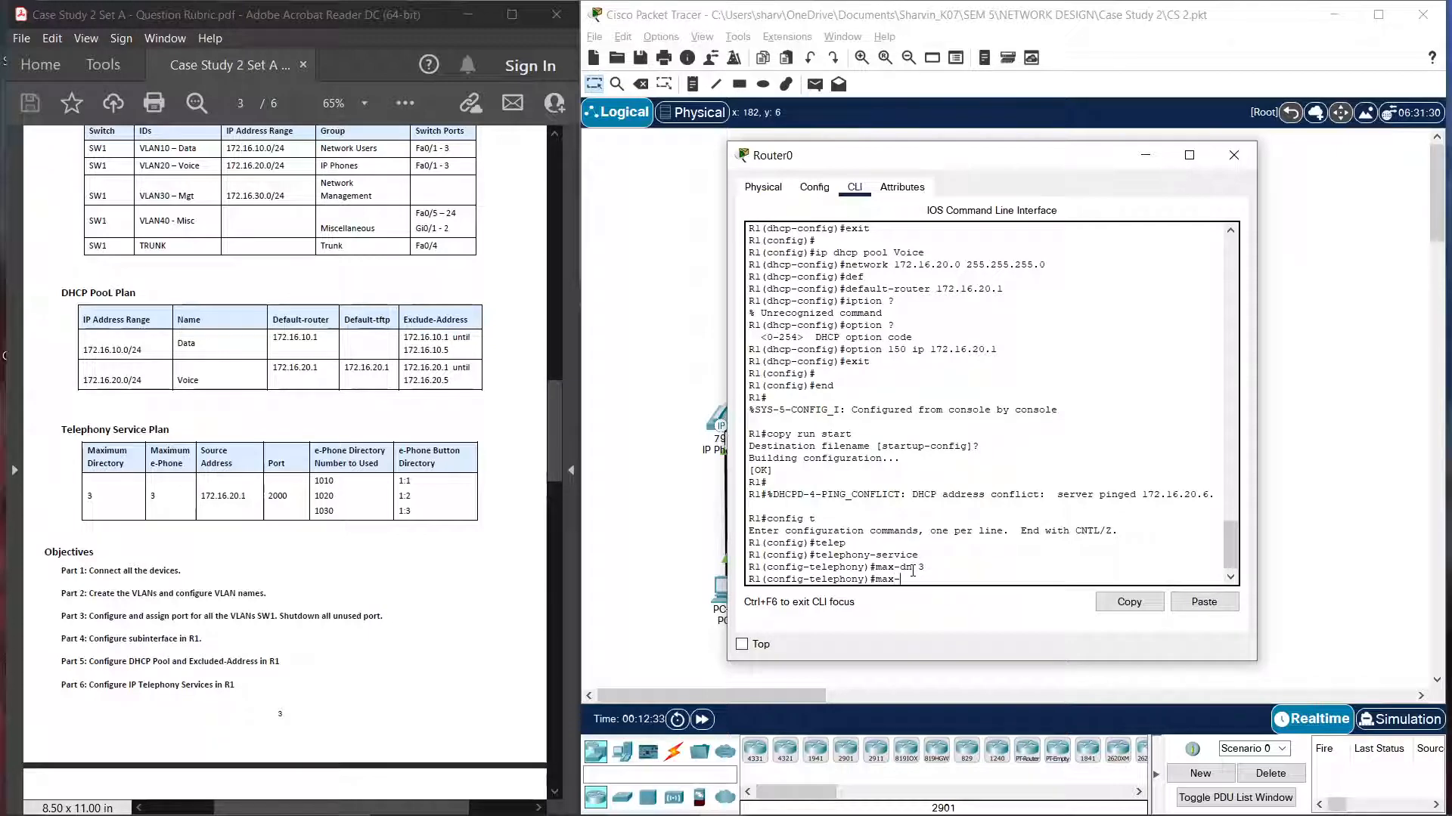
pyautogui.press('Tab')
pyautogui.write('e')
pyautogui.press('Tab')
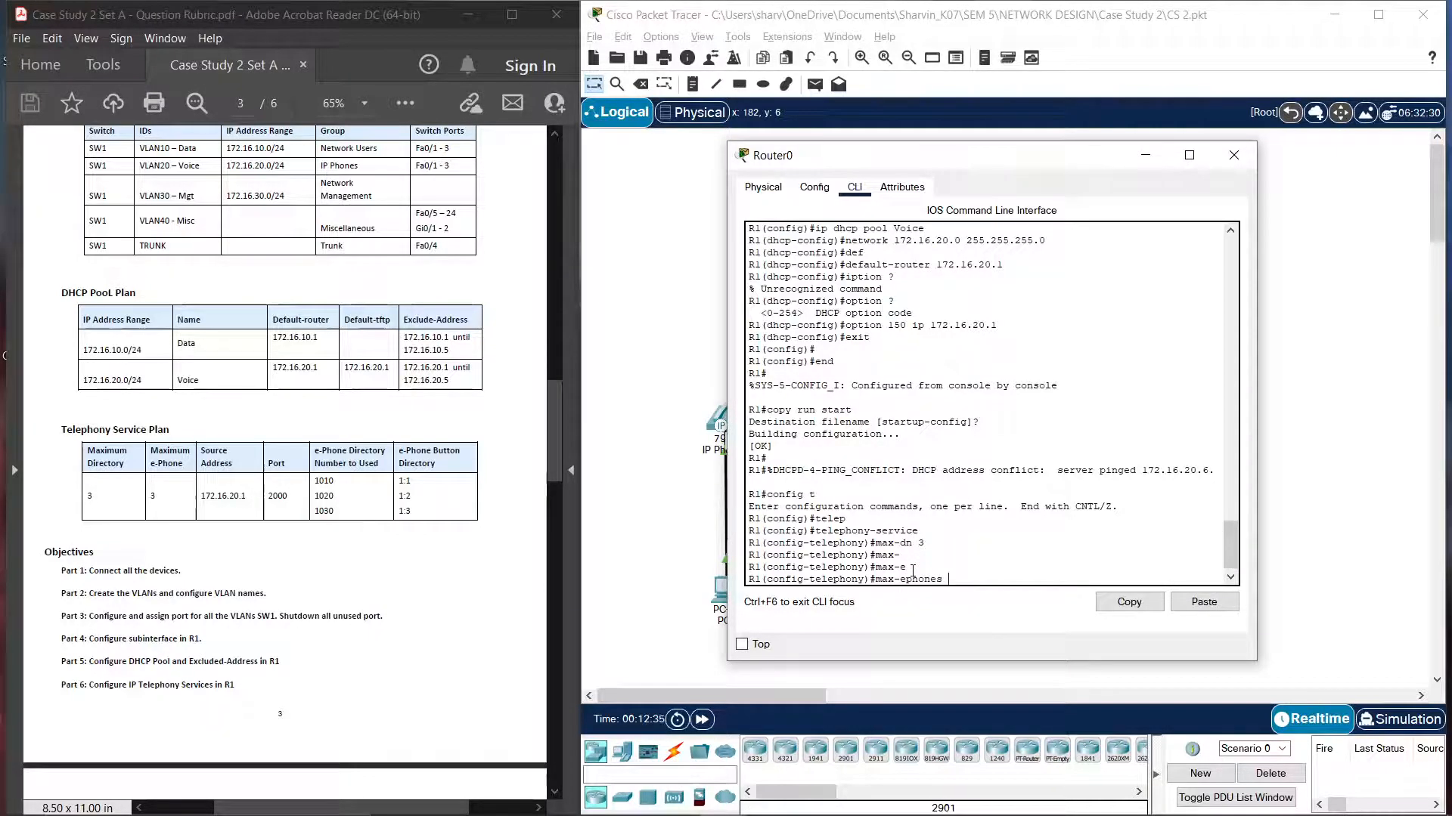
pyautogui.write('3')
pyautogui.press('Return')
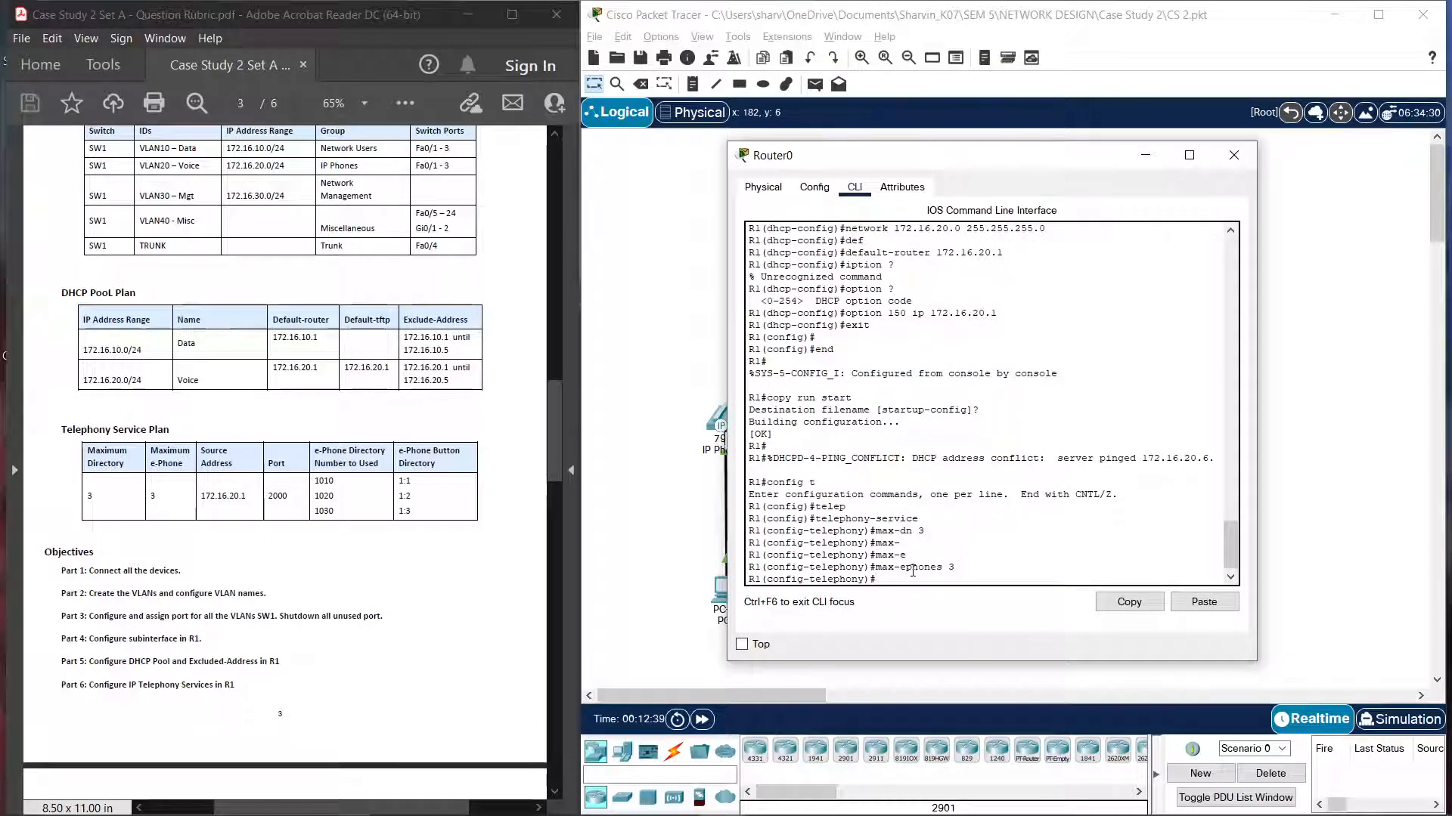
# Step: Set the telephony service's IP source address to 172.16.20.1 with port 2000
pyautogui.write('ip sour')
pyautogui.press('Tab')
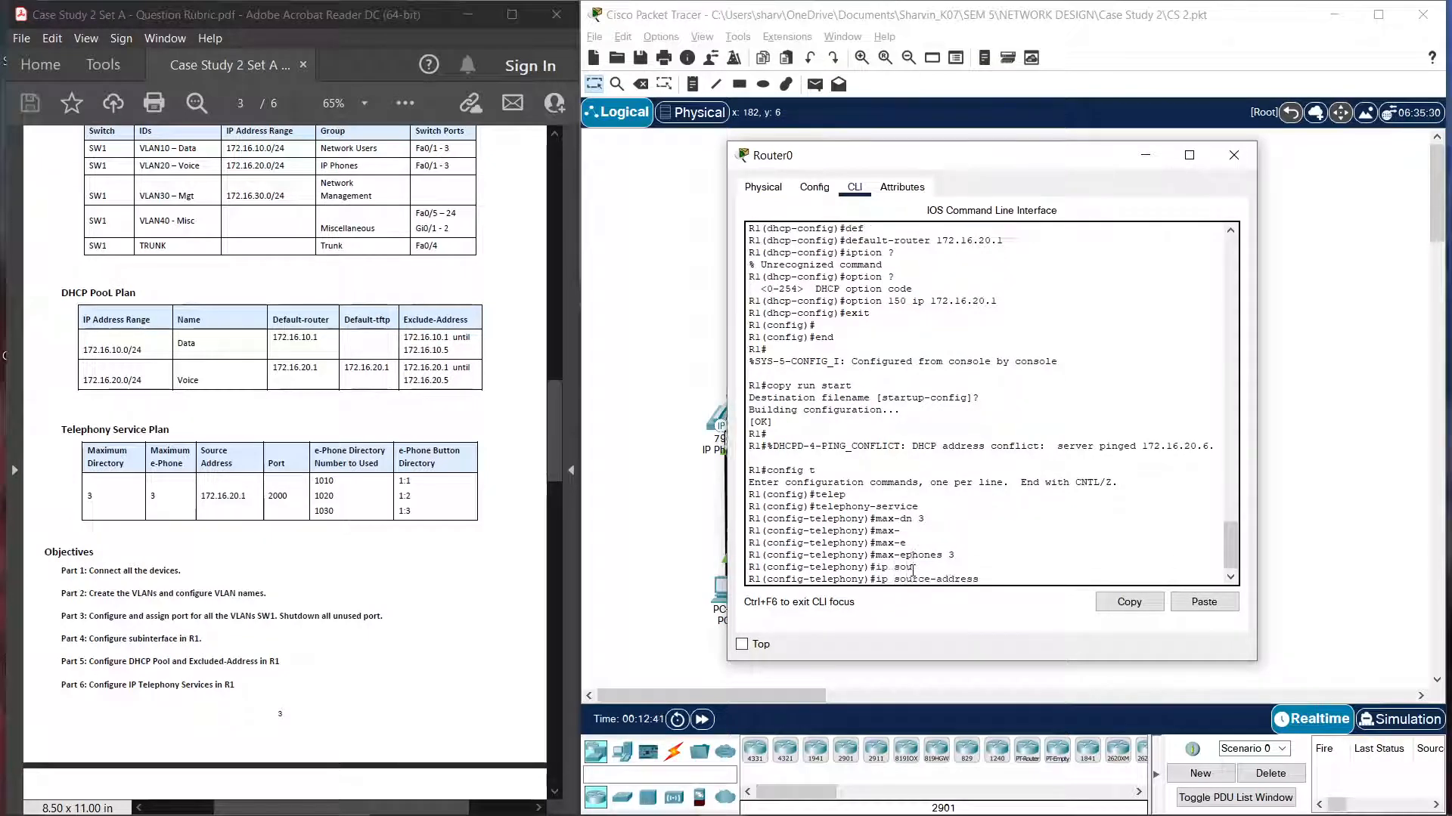
pyautogui.write('172.16.20.1')
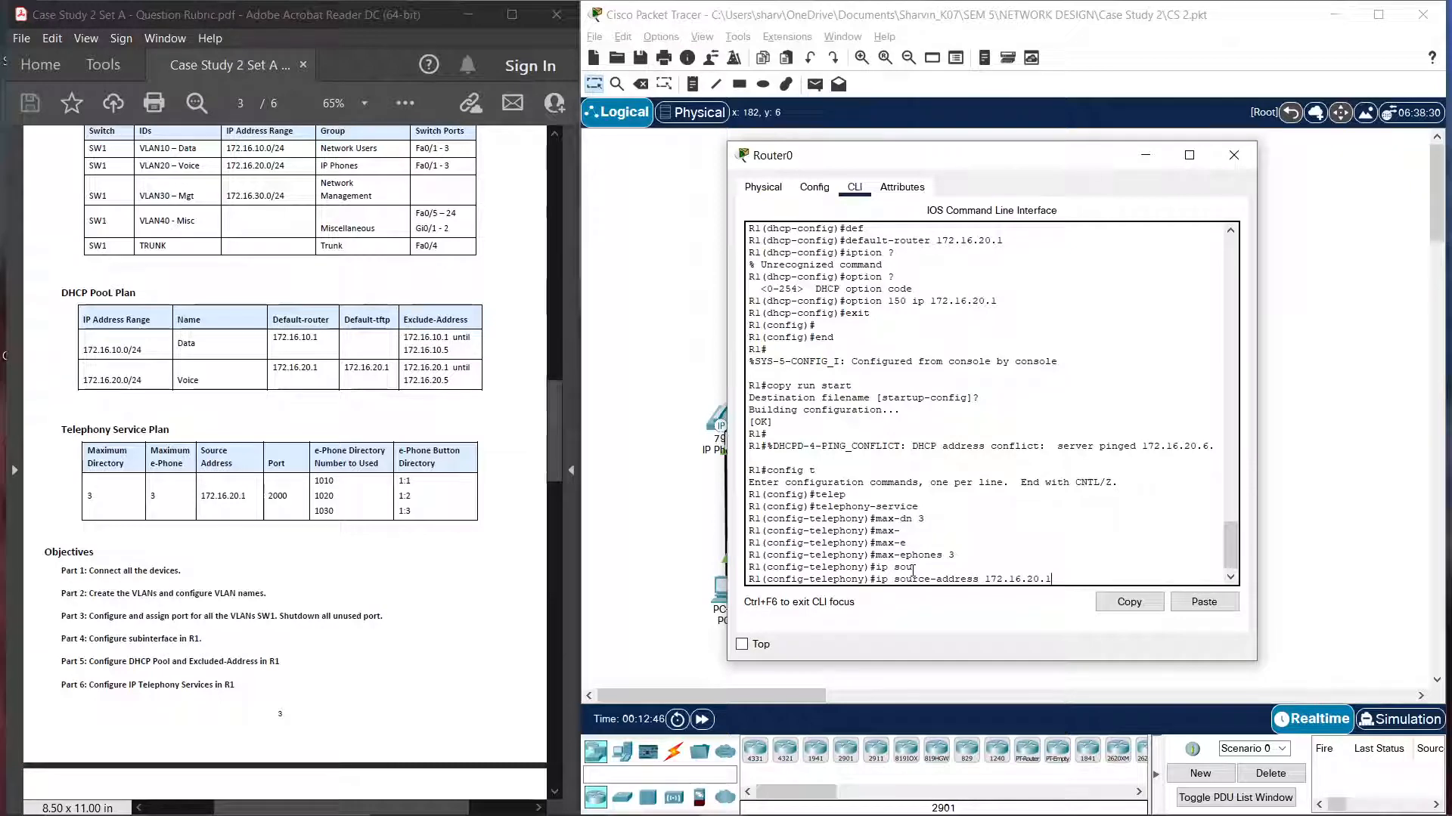
pyautogui.write(' prot 2000')
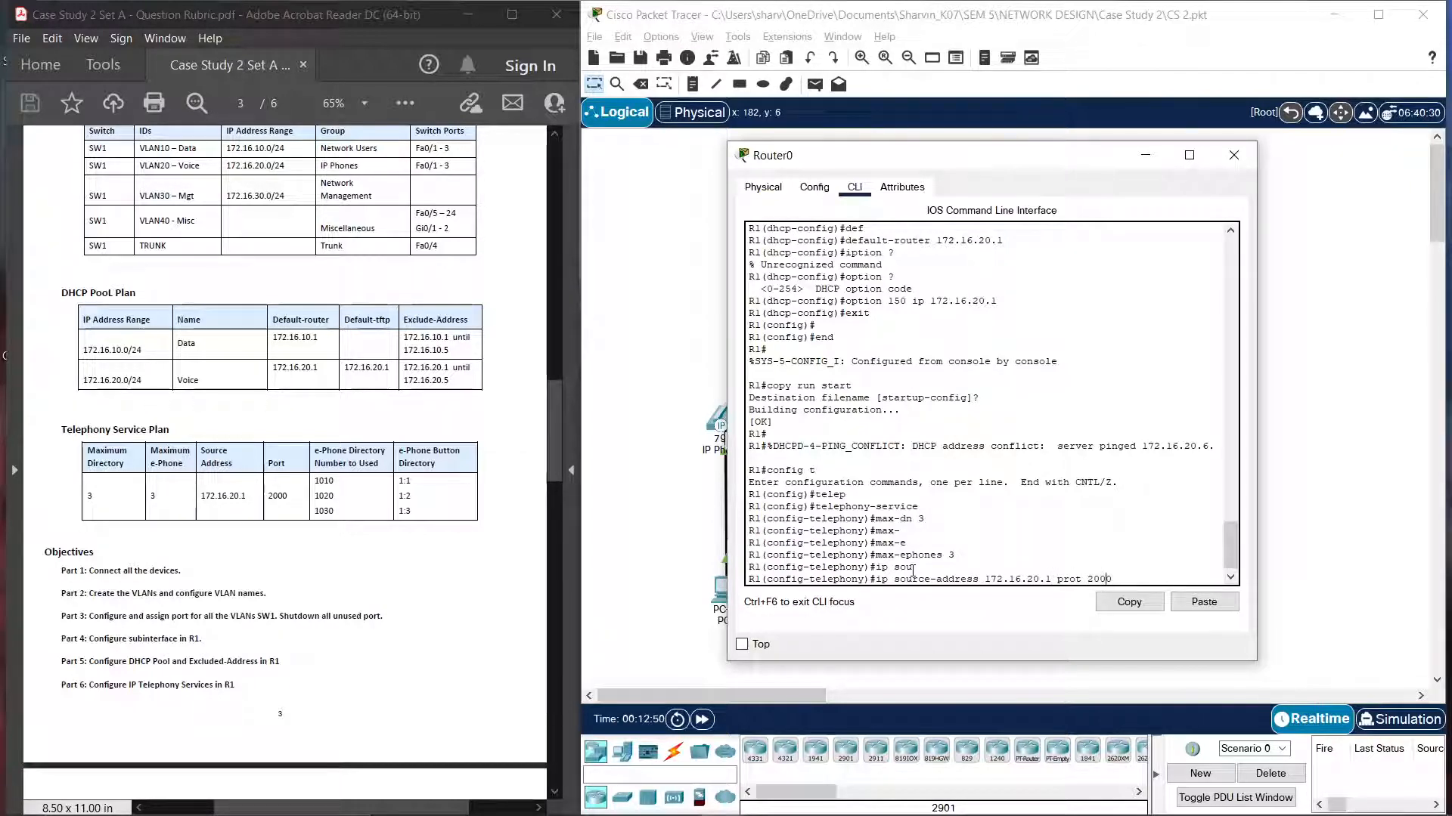
pyautogui.press('BackSpace')
pyautogui.press('BackSpace')
pyautogui.press('BackSpace')
pyautogui.write('ort')
pyautogui.press('Return')
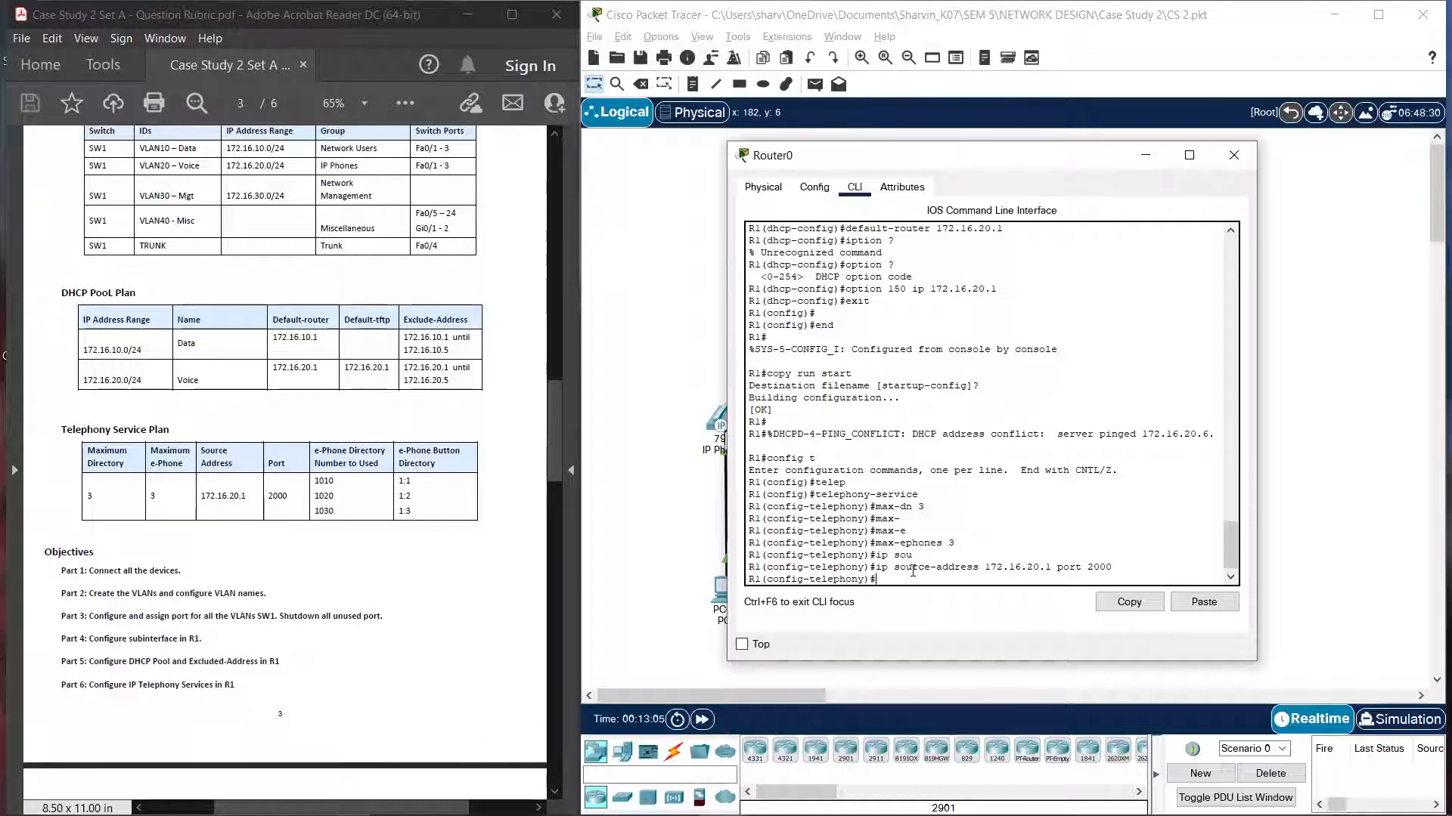
# Step: Create ephone-dn 1 on R1 and assign it the directory number 1010
pyautogui.write('e')
pyautogui.press('BackSpace')
pyautogui.write('ph')
pyautogui.press('Tab')
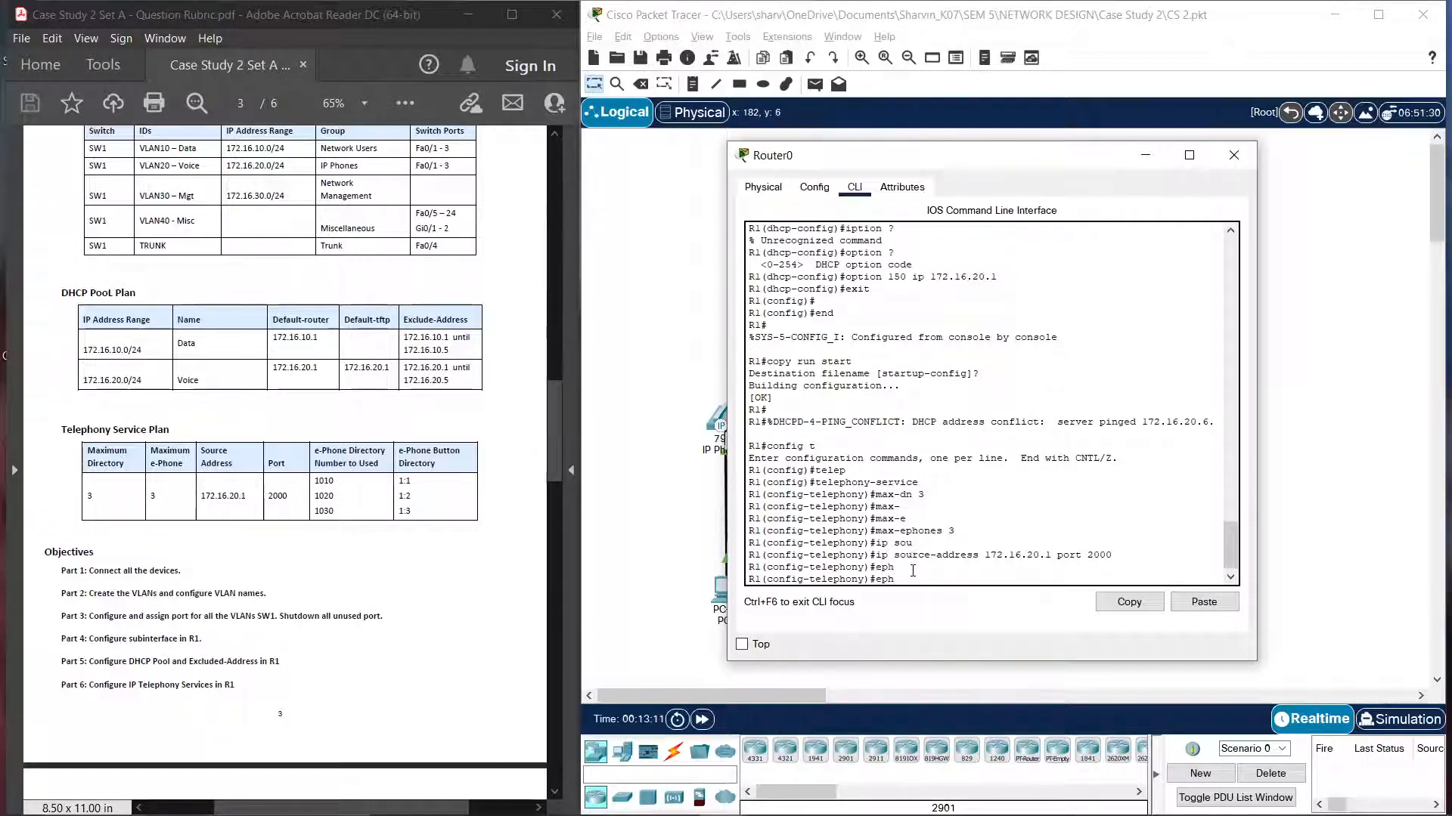
pyautogui.write('one-dn 1')
pyautogui.press('Return')
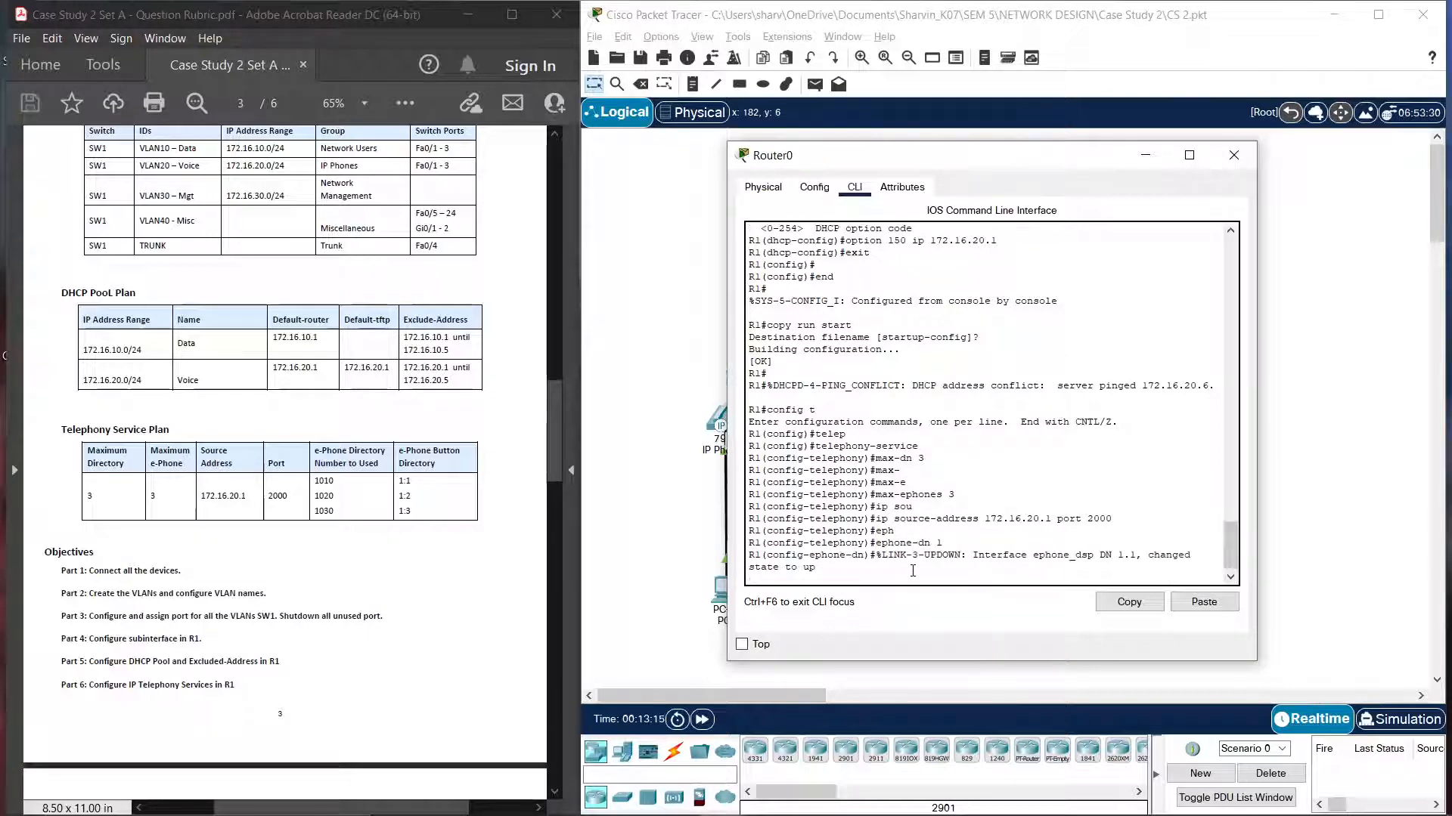
pyautogui.press('Return')
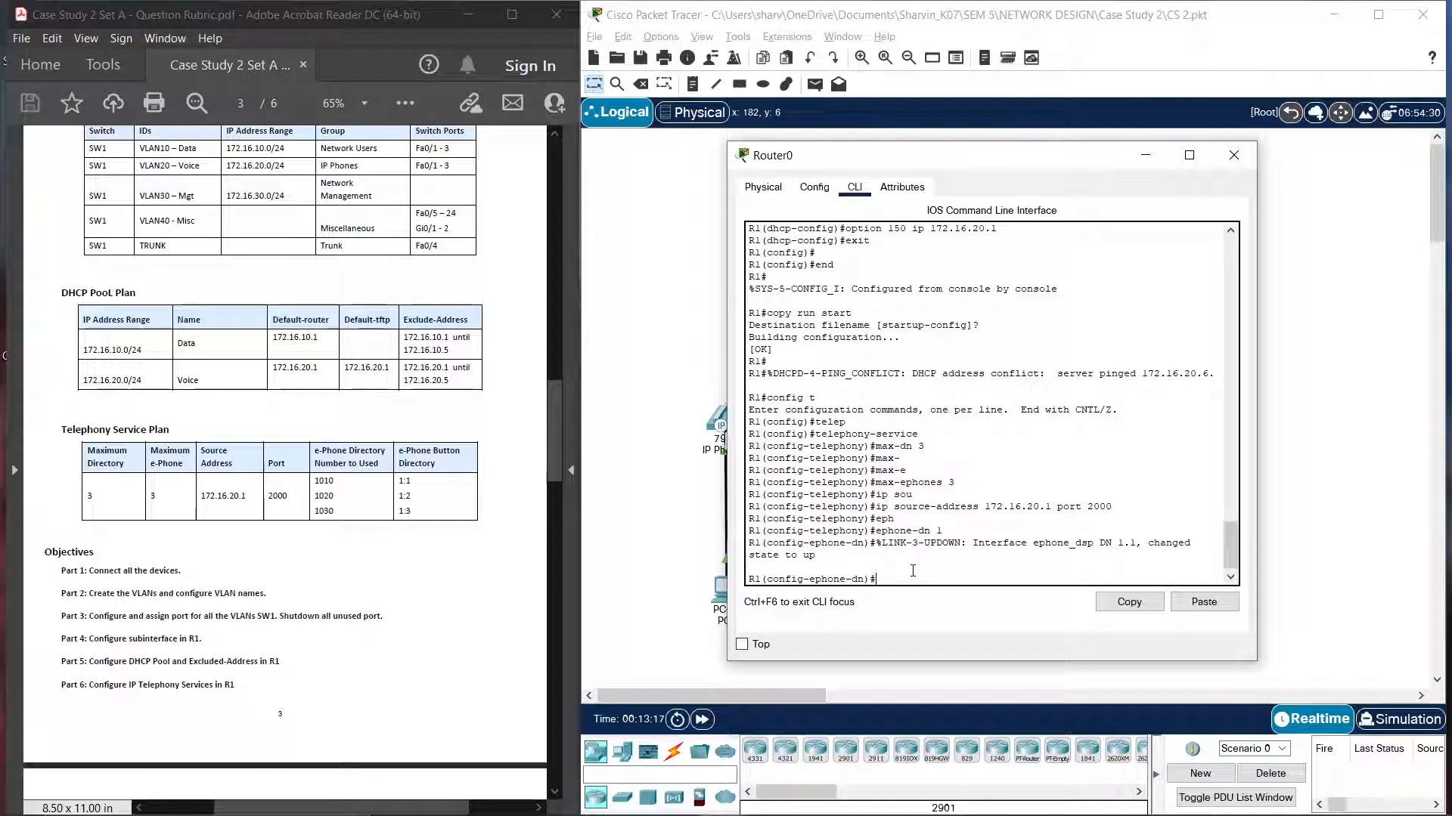
pyautogui.write('numbe 1')
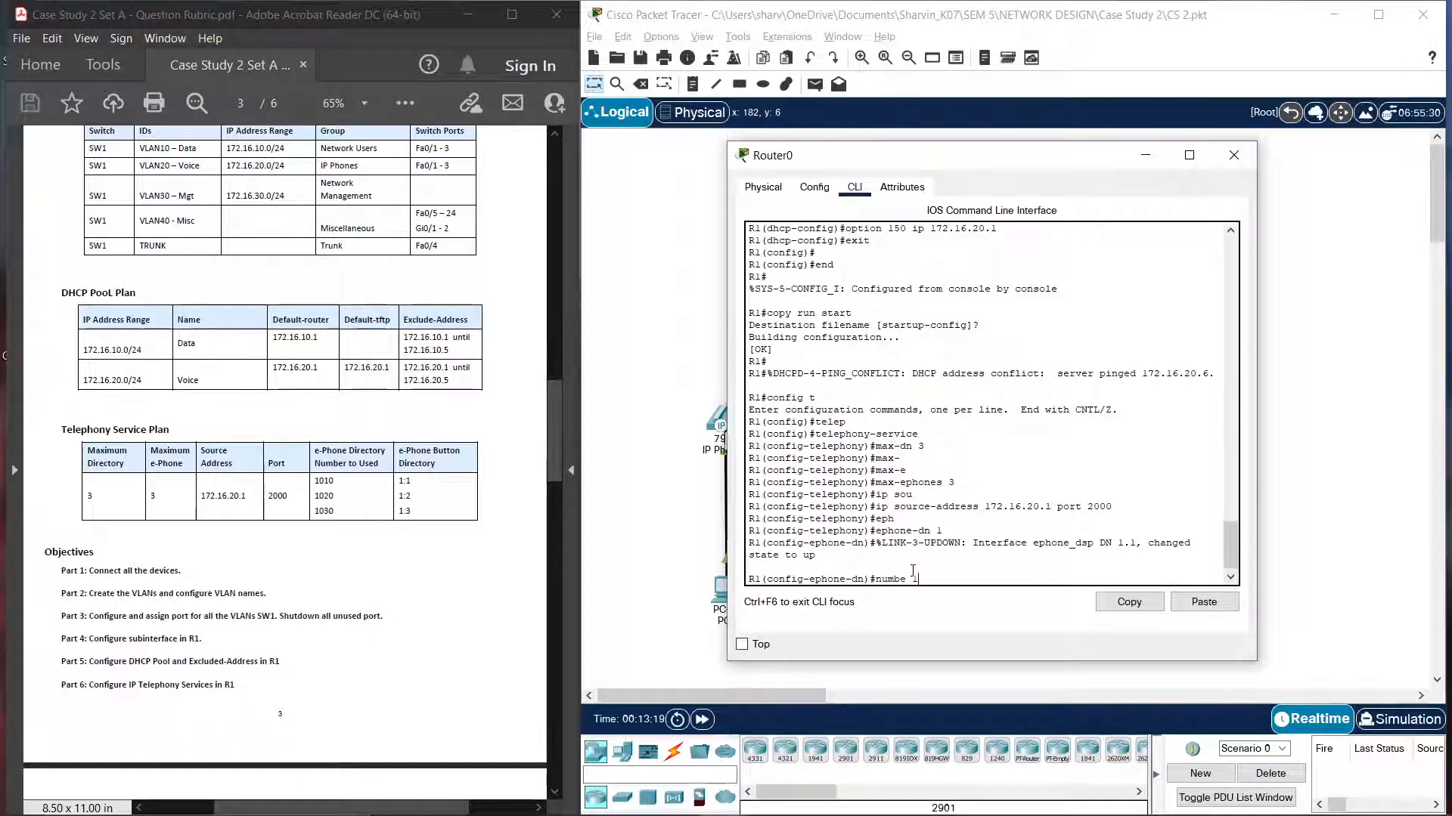
pyautogui.write('r 1010')
pyautogui.press('Return')
# Step: Create ephone-dn 2 on R1 and assign it the directory number 1020
pyautogui.press('Up')
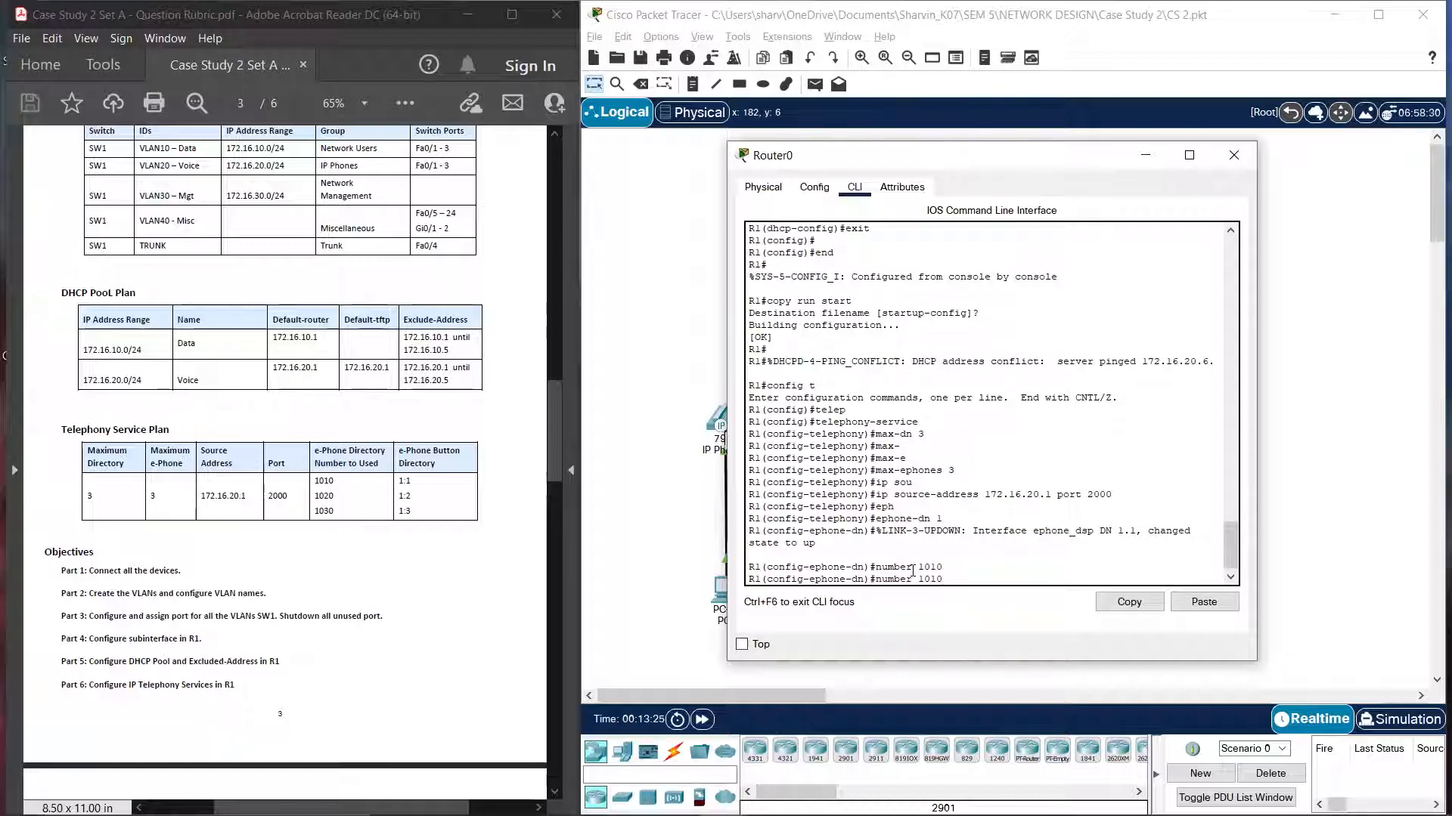
pyautogui.press('Up')
pyautogui.press('Return')
pyautogui.press('Up')
pyautogui.press('Up')
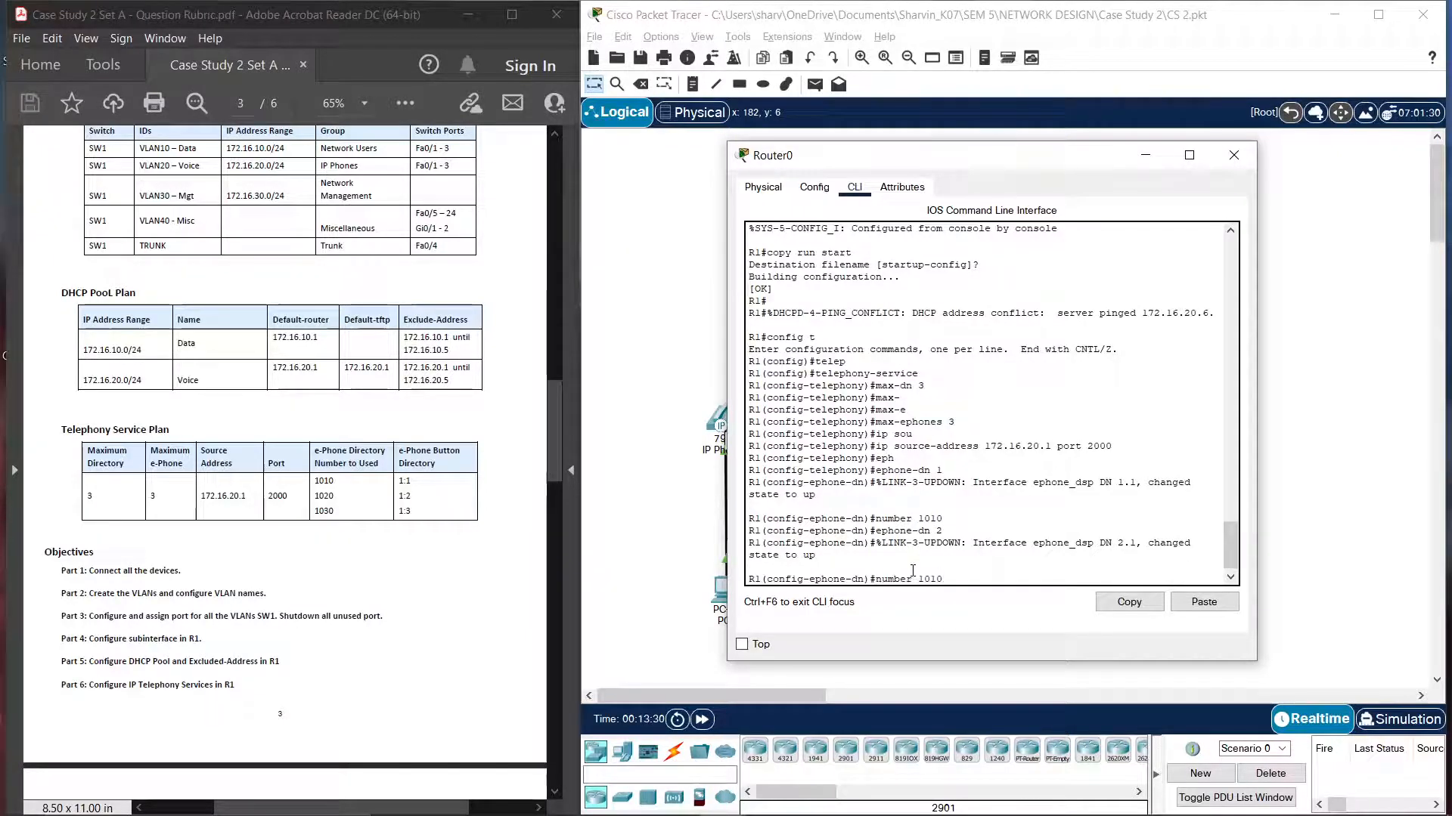
pyautogui.press('BackSpace')
pyautogui.press('BackSpace')
pyautogui.write('20')
pyautogui.press('Return')
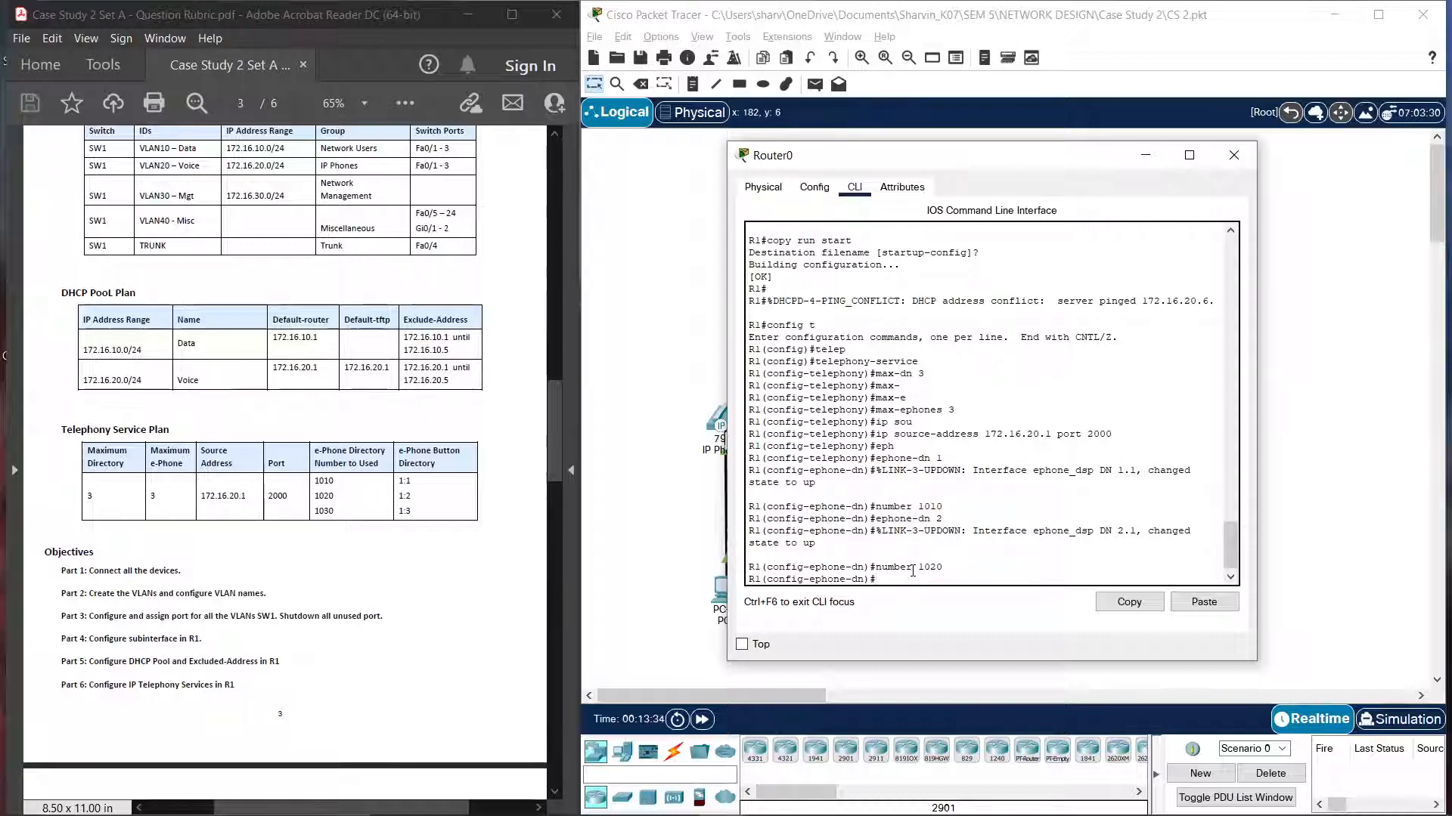
# Step: Create ephone-dn 3 with directory number 1030 and return to R1's global configuration mode
pyautogui.press('Up')
pyautogui.press('Up')
pyautogui.press('Up')
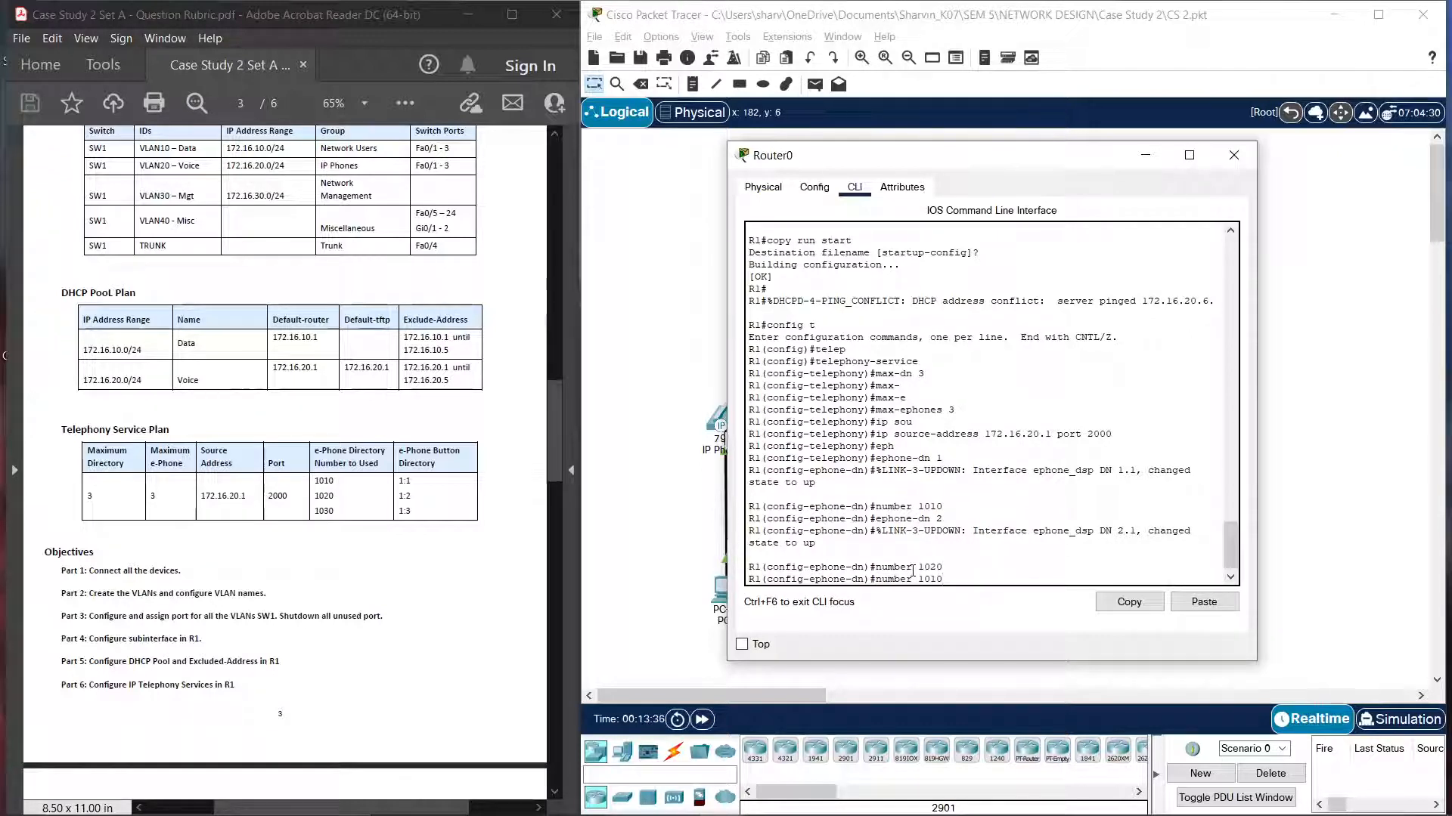
pyautogui.press('Down')
pyautogui.press('BackSpace')
pyautogui.write('3')
pyautogui.press('Return')
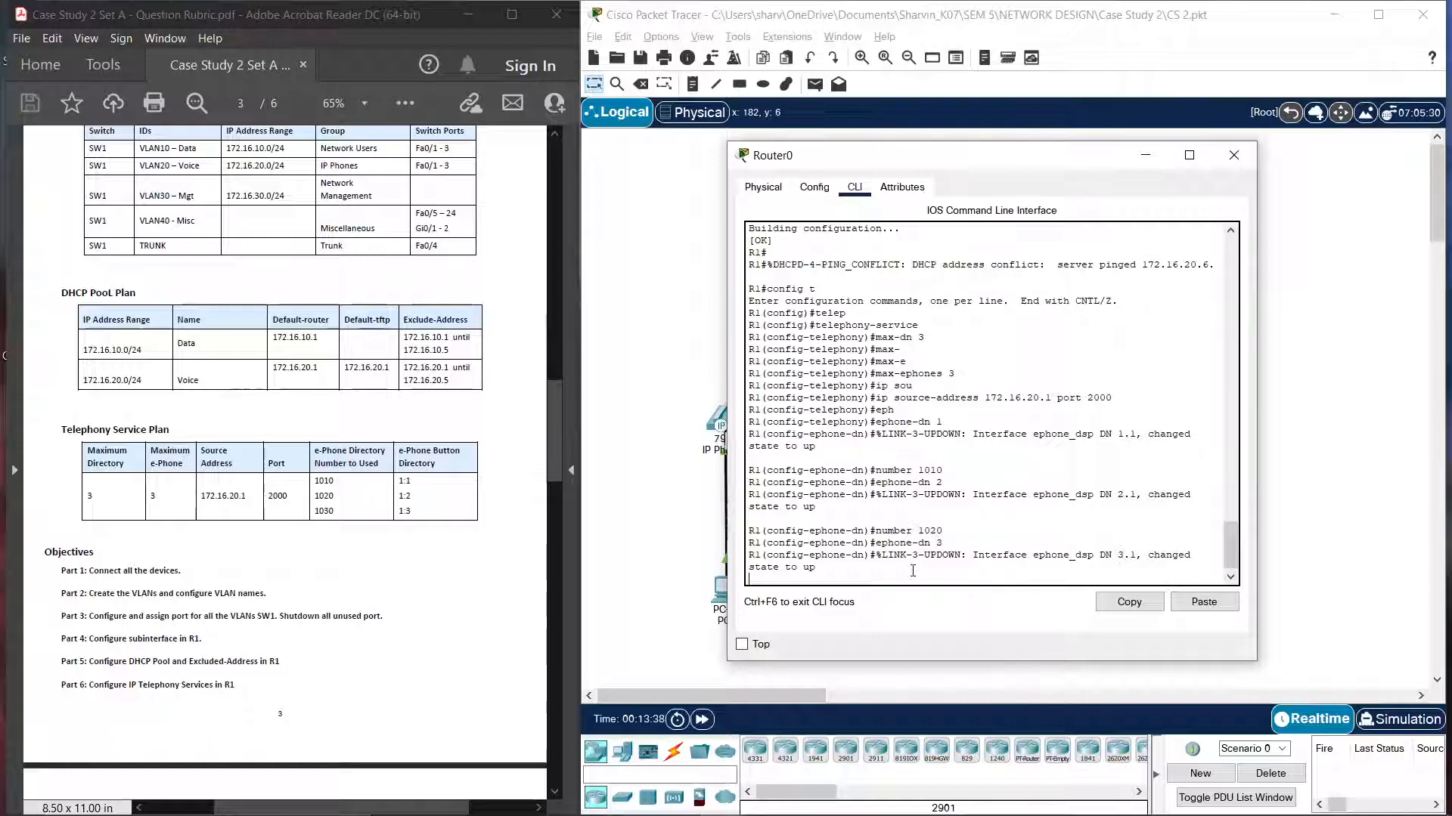
pyautogui.press('Up')
pyautogui.press('Up')
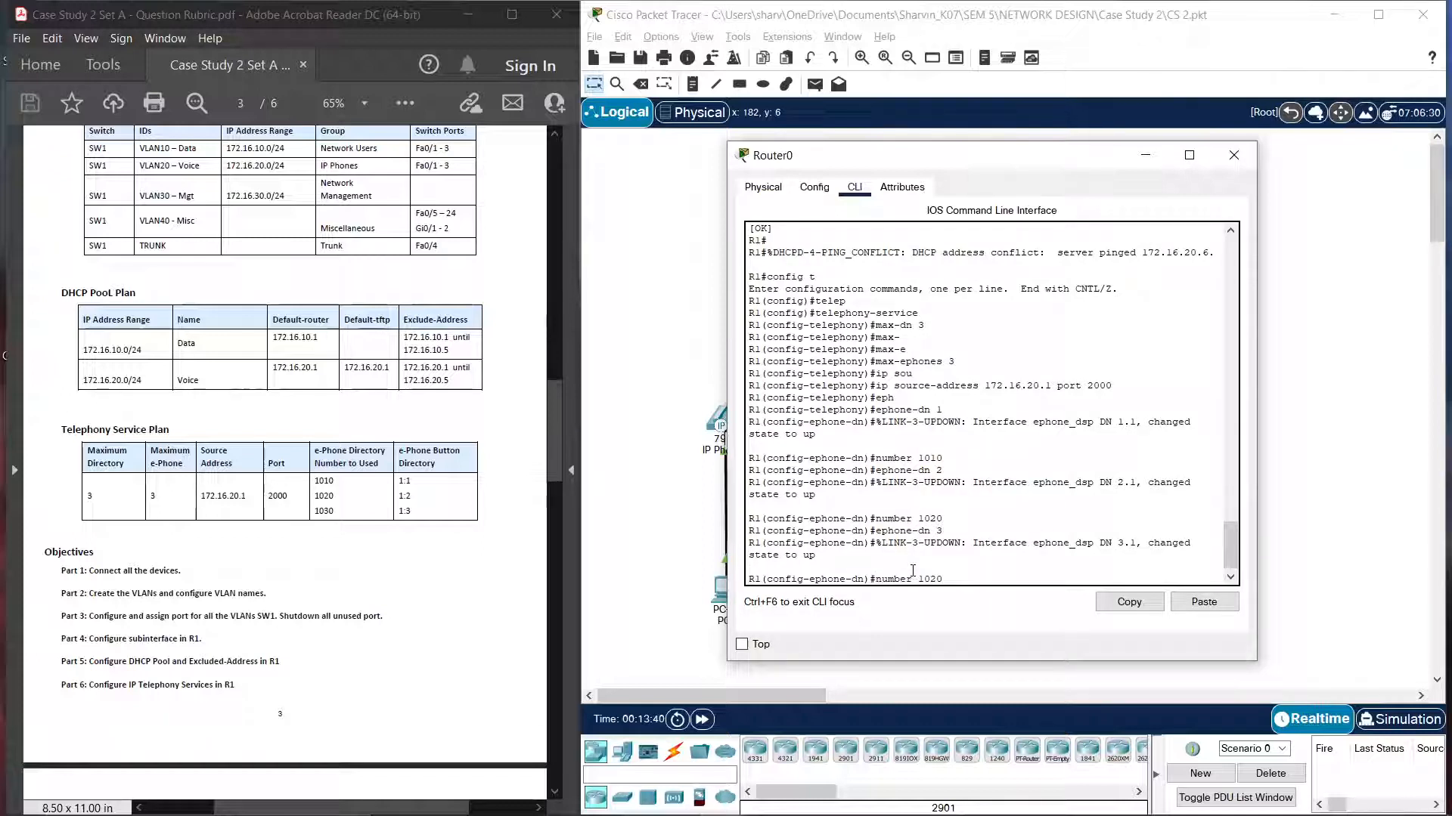
pyautogui.press('BackSpace')
pyautogui.press('BackSpace')
pyautogui.write('30')
pyautogui.press('Return')
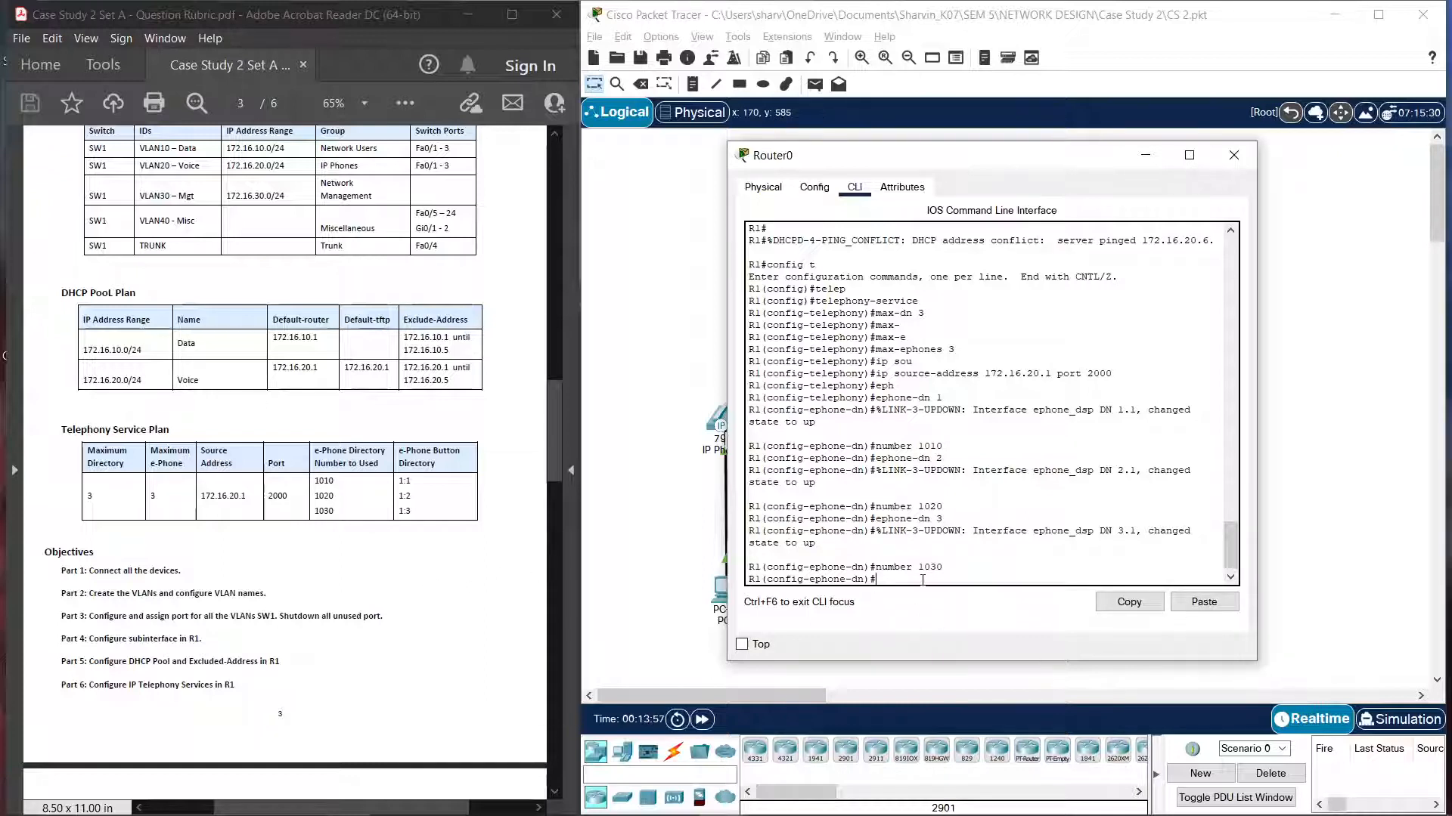
pyautogui.write('exit')
pyautogui.press('Return')
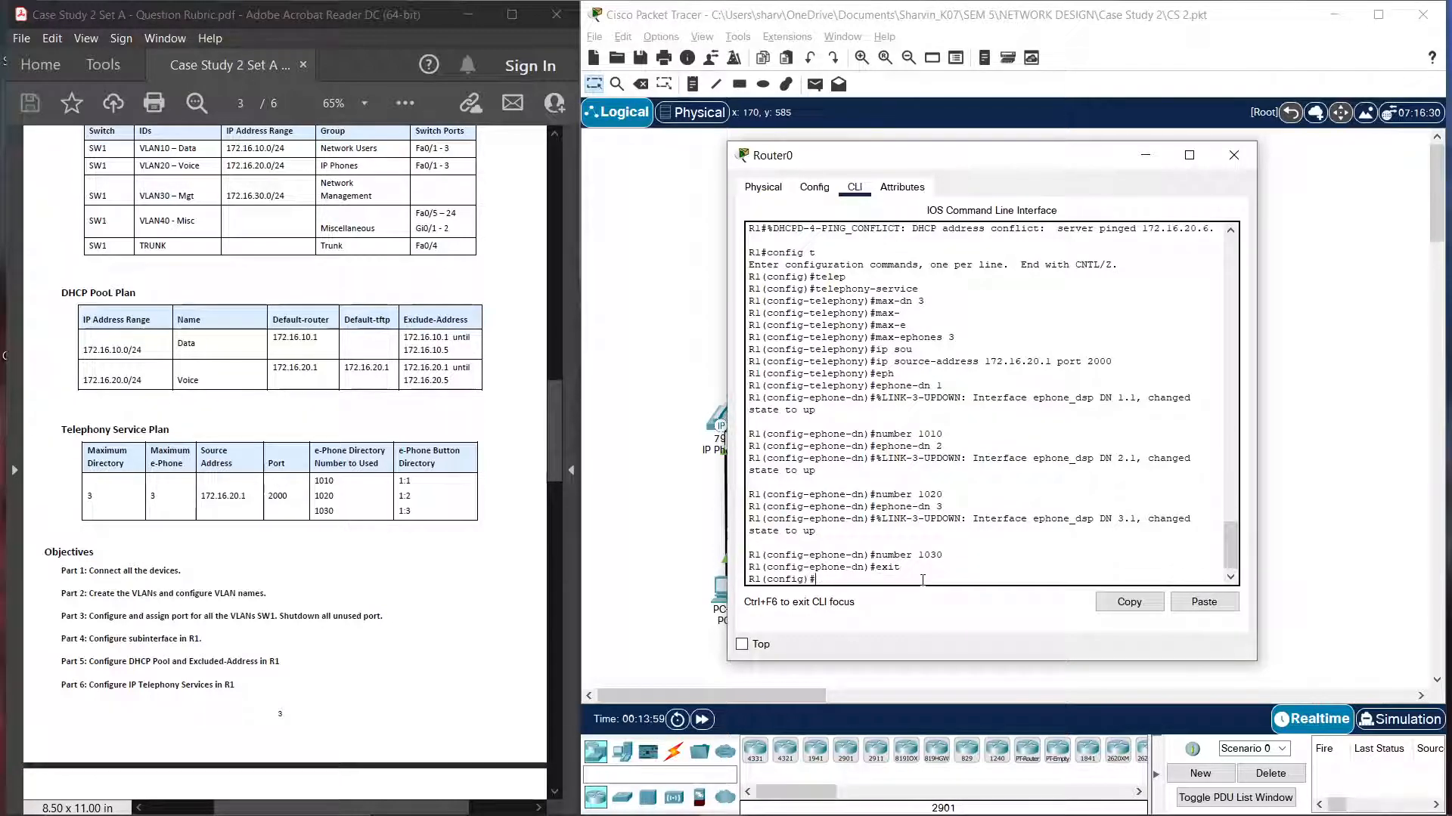
# Step: Configure ephone 1 on R1 as type 7960 with button 1:1
pyautogui.write('ephone 1')
pyautogui.press('Return')
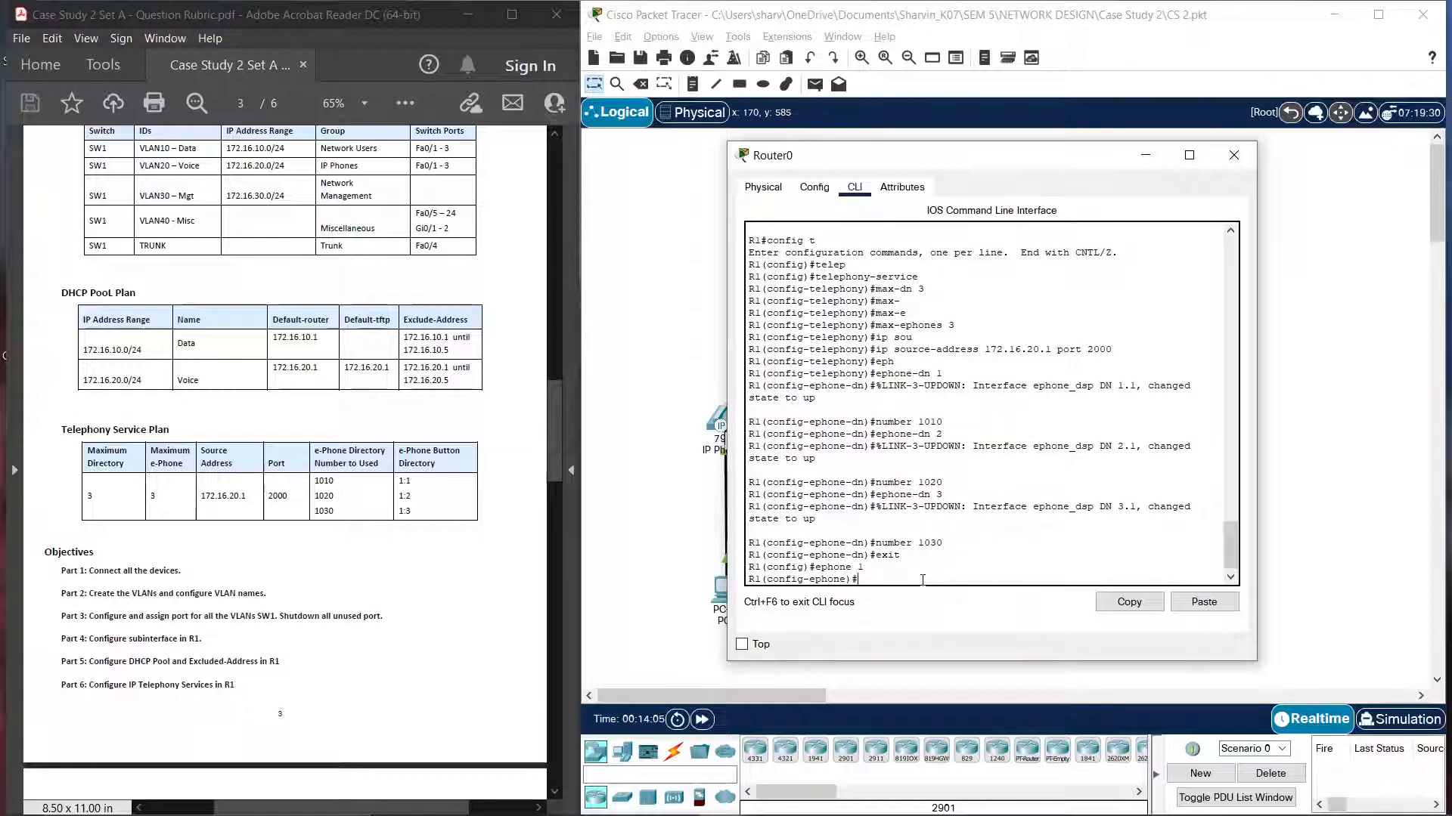
pyautogui.write('type 7')
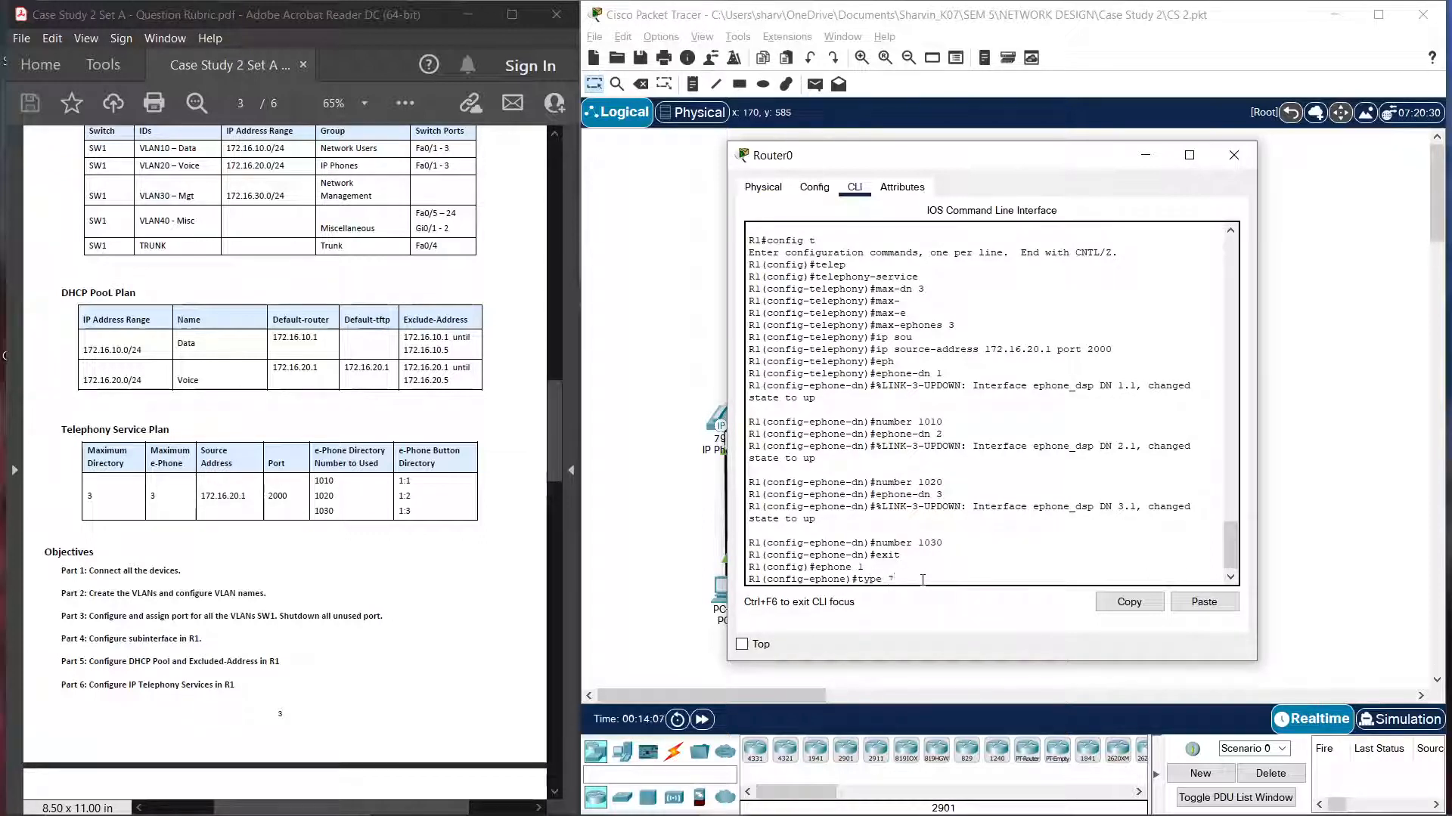
pyautogui.write('960')
pyautogui.press('Return')
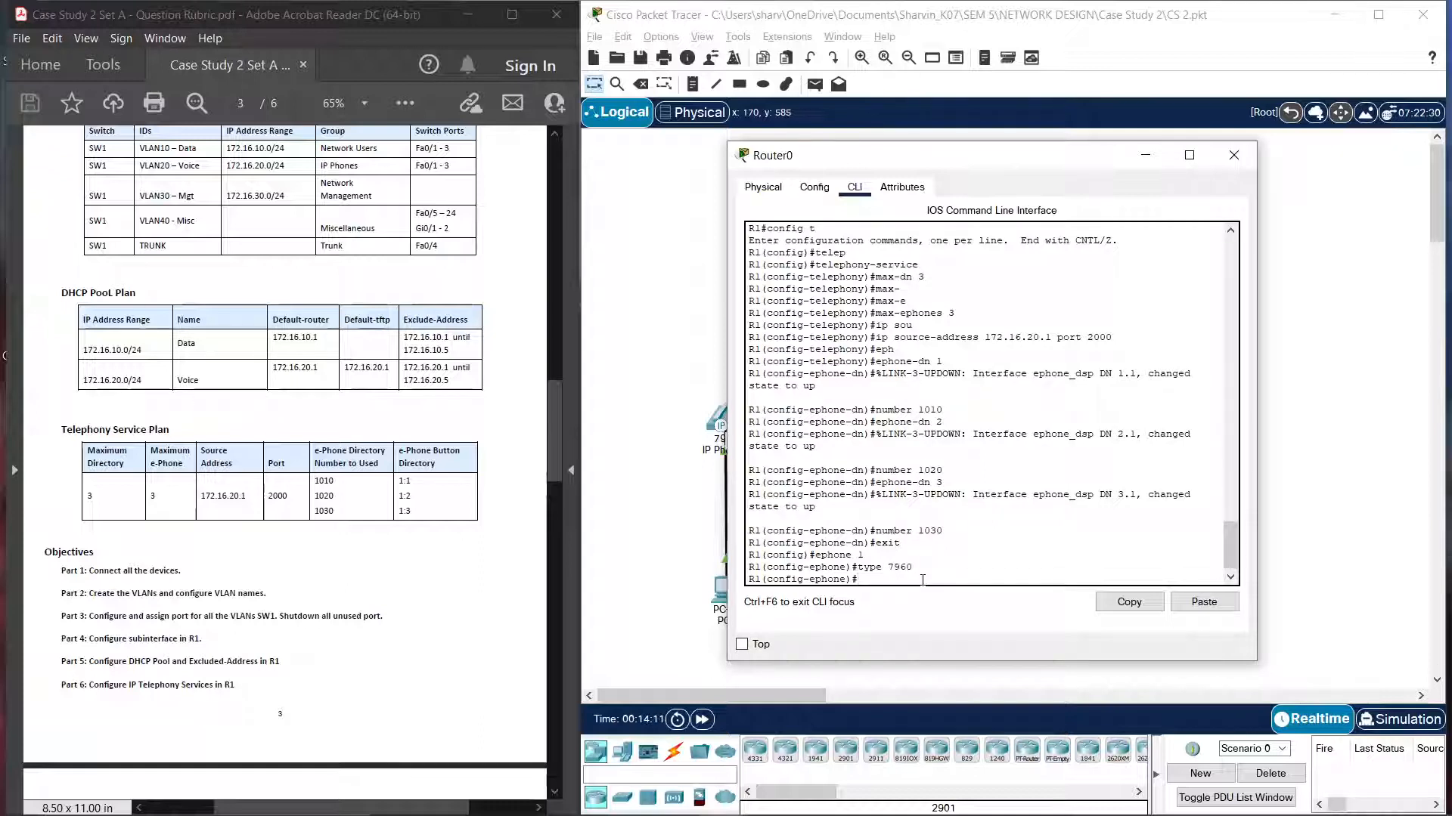
pyautogui.write('but')
pyautogui.press('Tab')
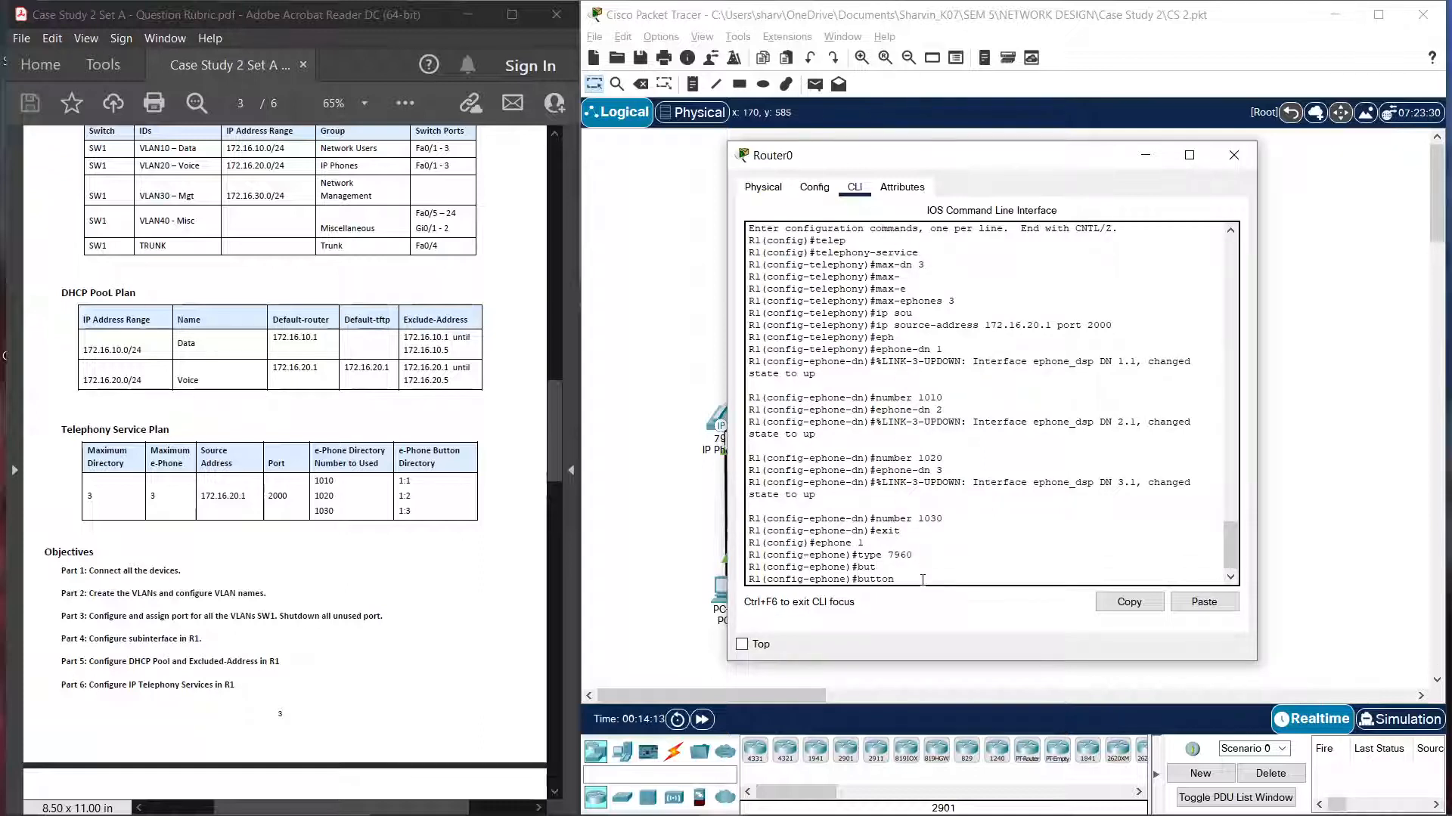
pyautogui.write('1:1')
pyautogui.press('Return')
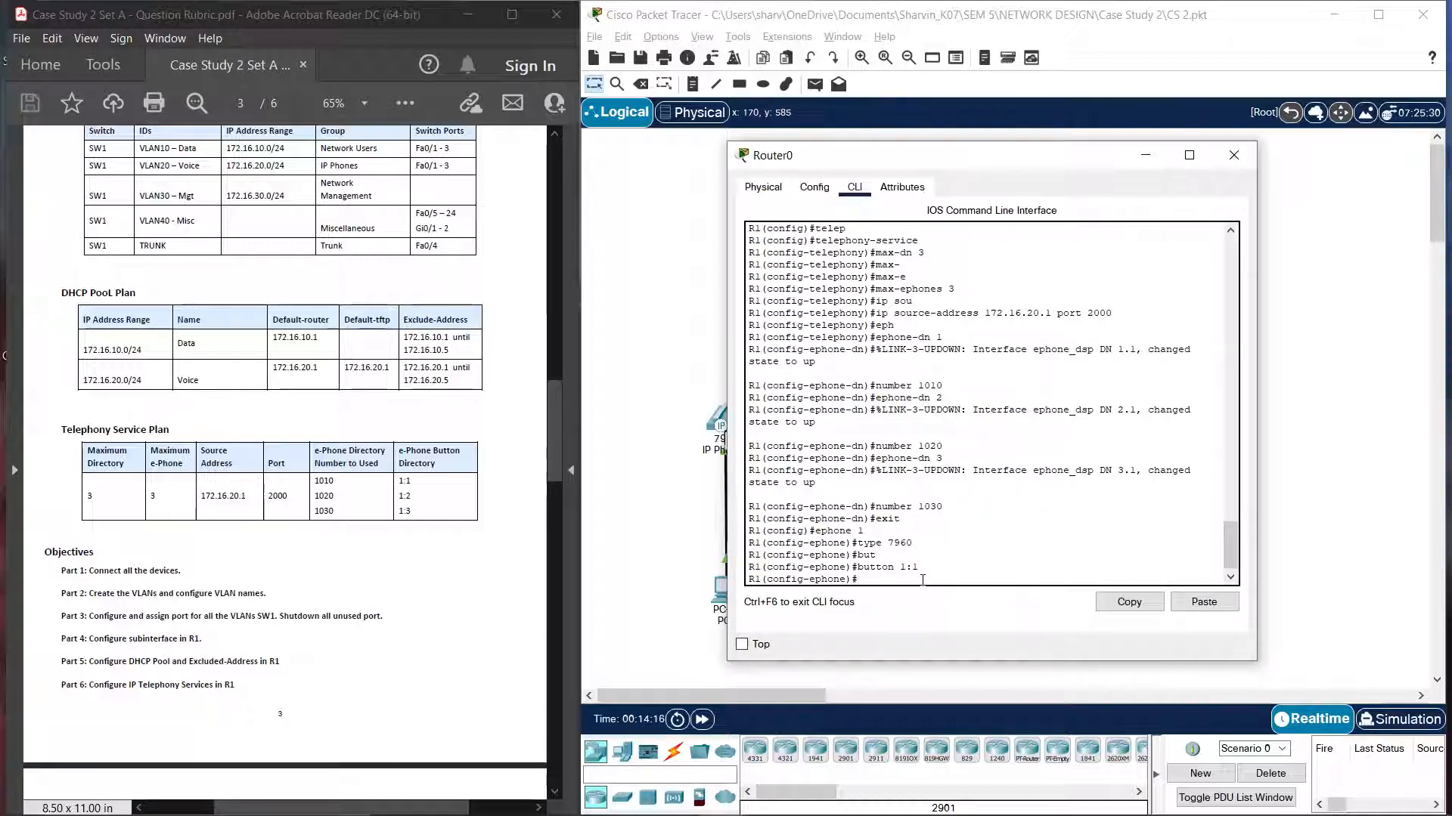
# Step: Configure ephone 2 on R1 as type 7960 with button 1:2
pyautogui.write('ephone 1')
pyautogui.press('BackSpace')
pyautogui.write('2')
pyautogui.press('Return')
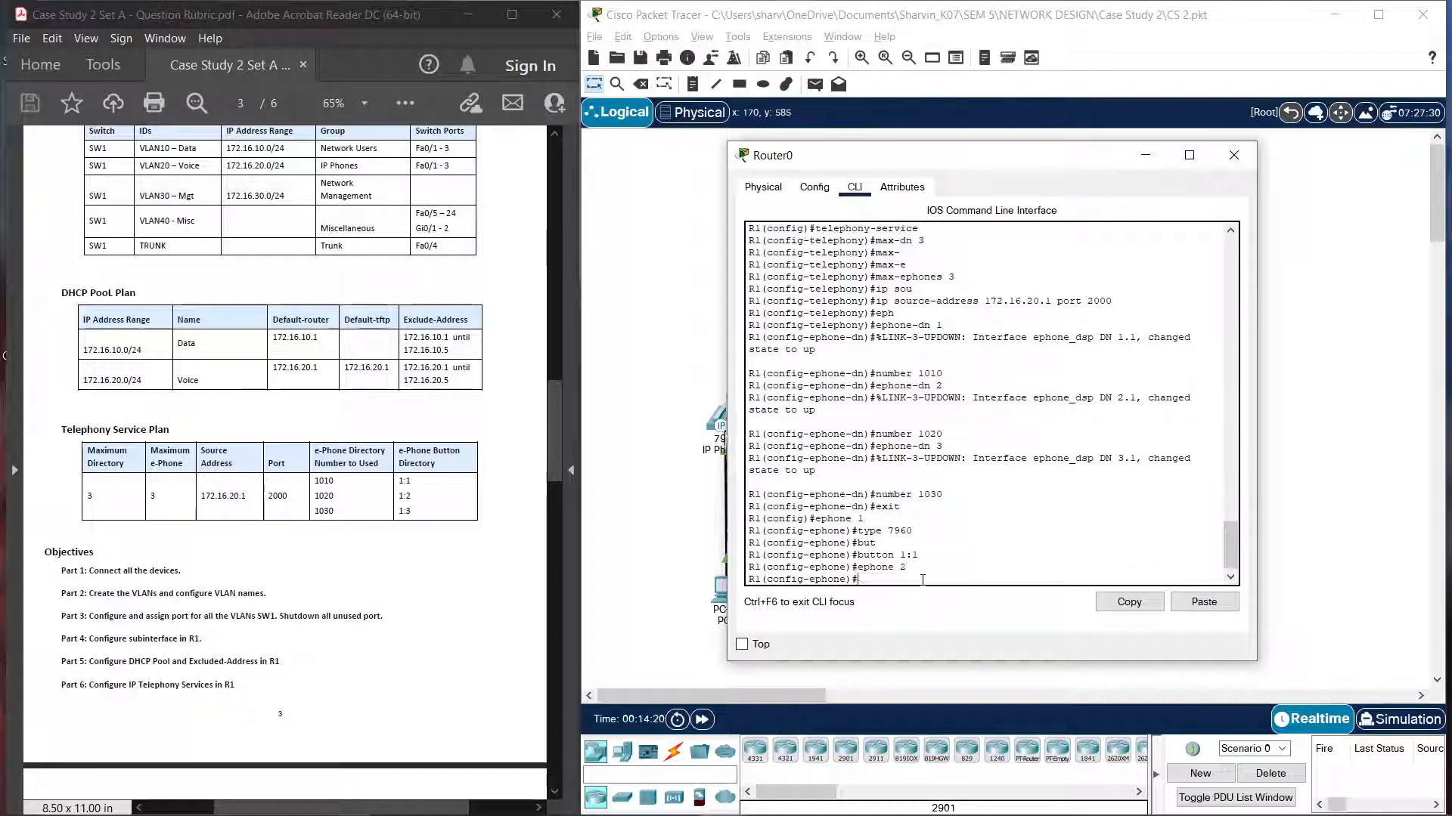
pyautogui.press('Return')
pyautogui.write('button 1:1')
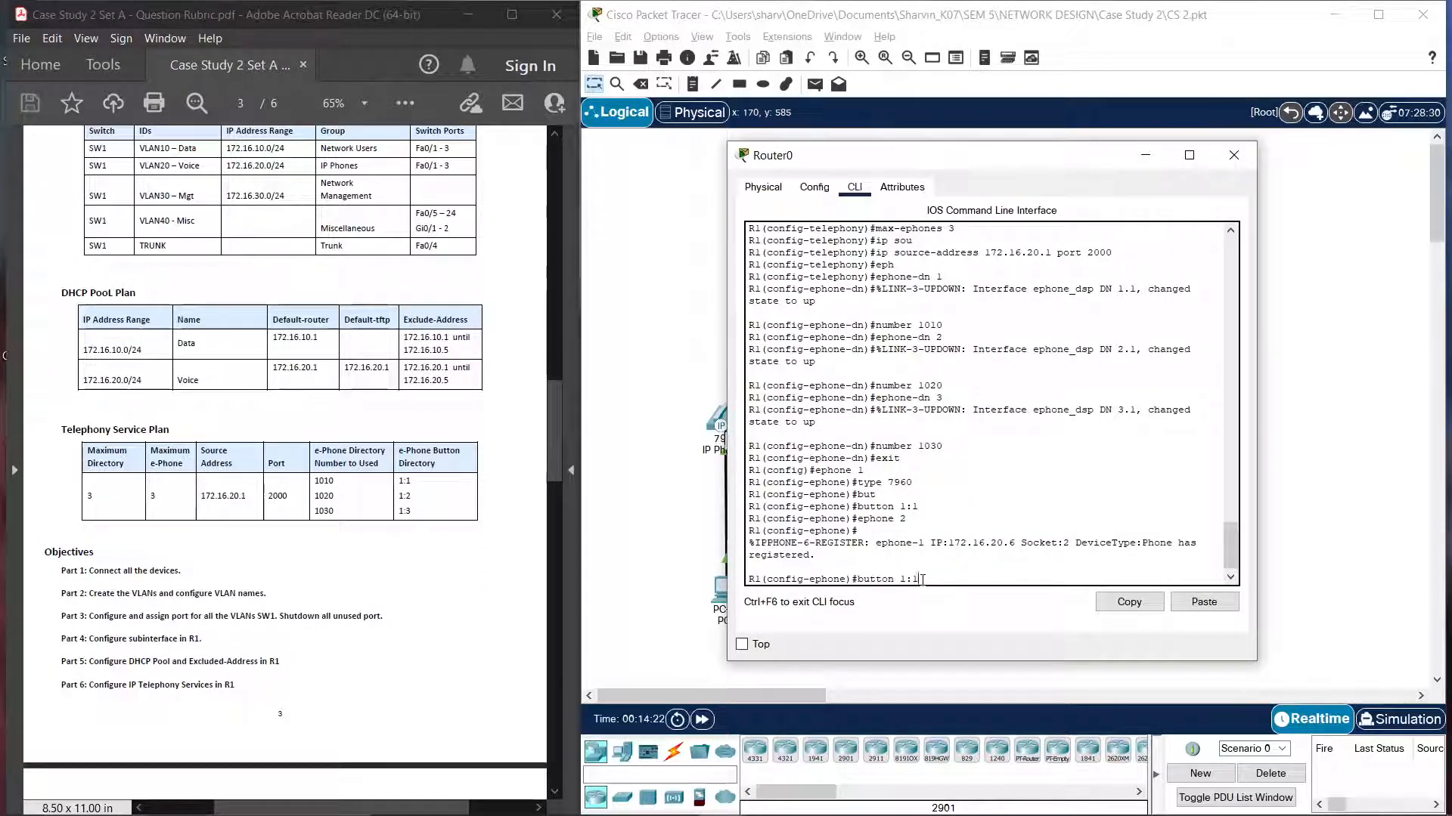
pyautogui.press('Up')
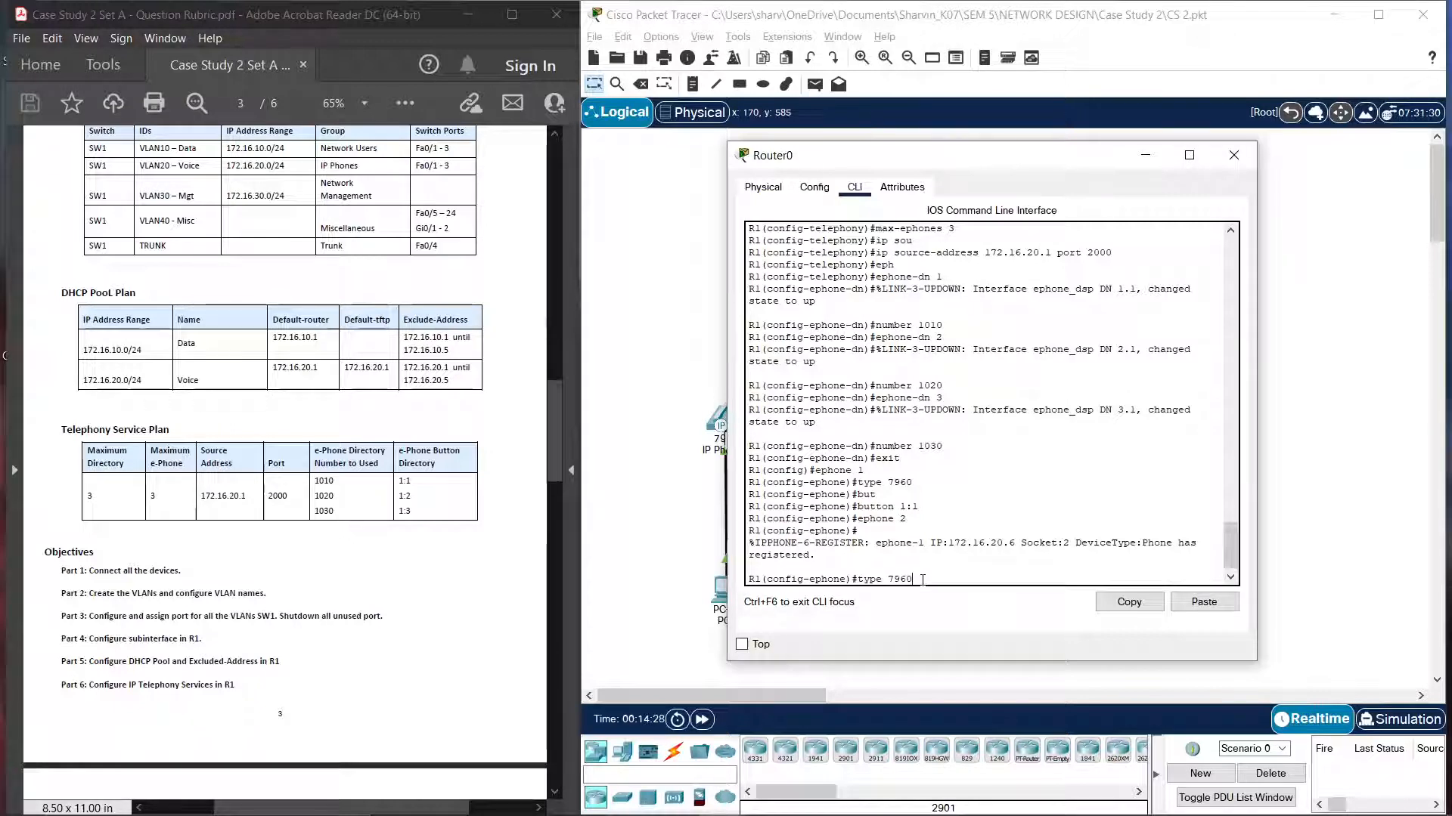
pyautogui.press('Return')
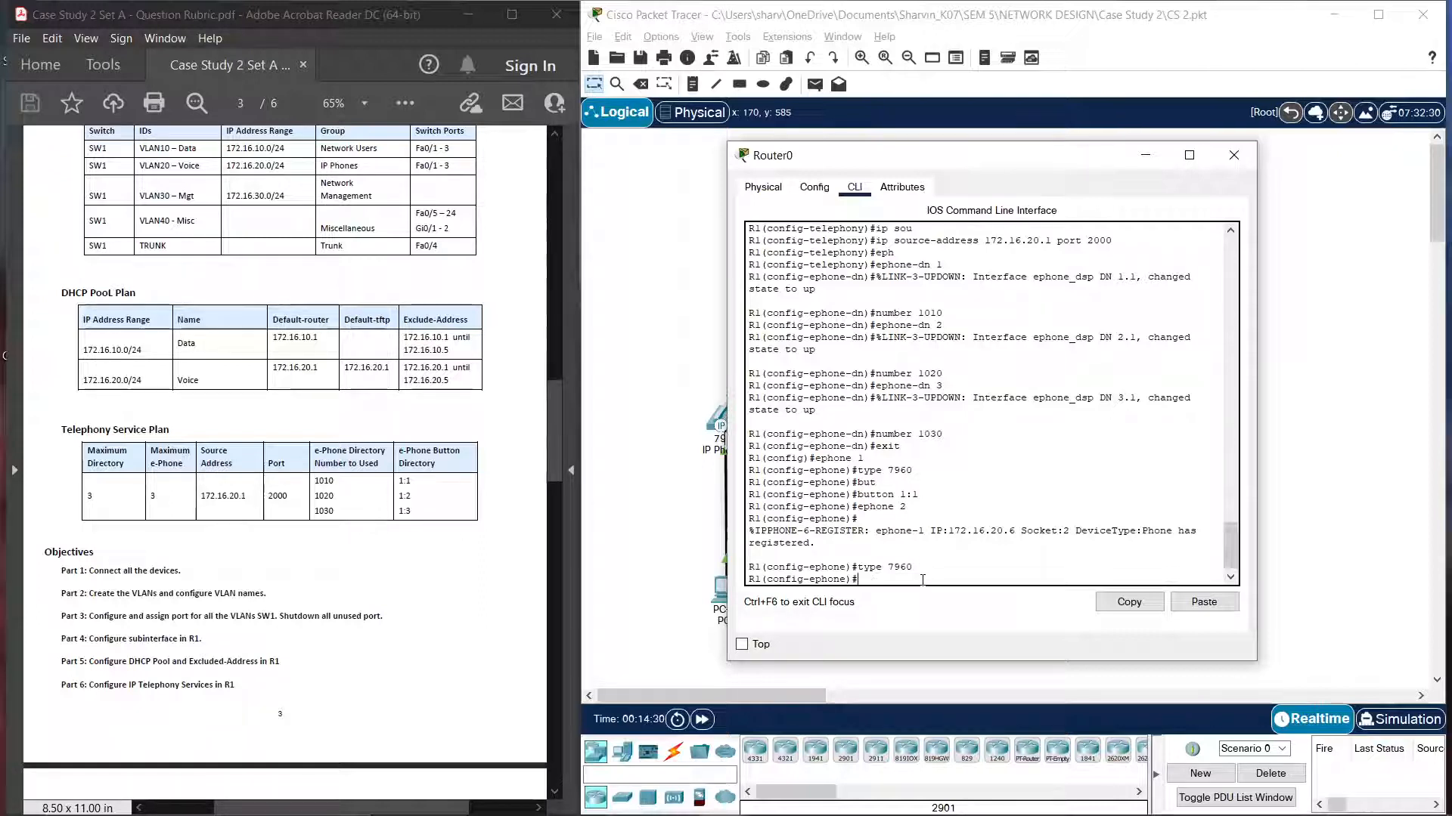
pyautogui.press('Up')
pyautogui.press('Up')
pyautogui.press('Up')
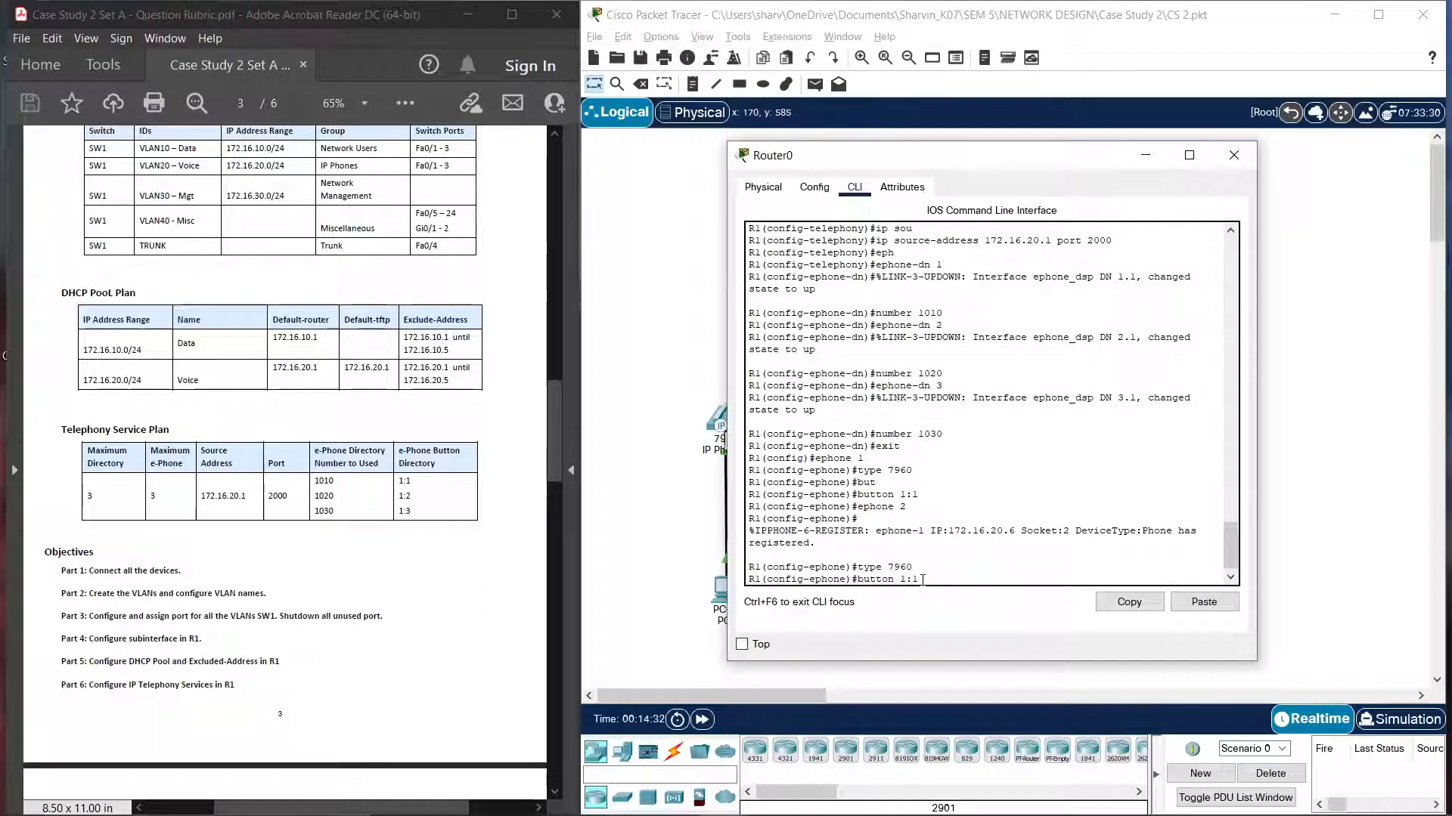
pyautogui.press('BackSpace')
pyautogui.write('2')
pyautogui.press('Return')
# Step: Enter ephone 3 configuration on R1 and set its phone type to 7960
pyautogui.press('Up')
pyautogui.press('Up')
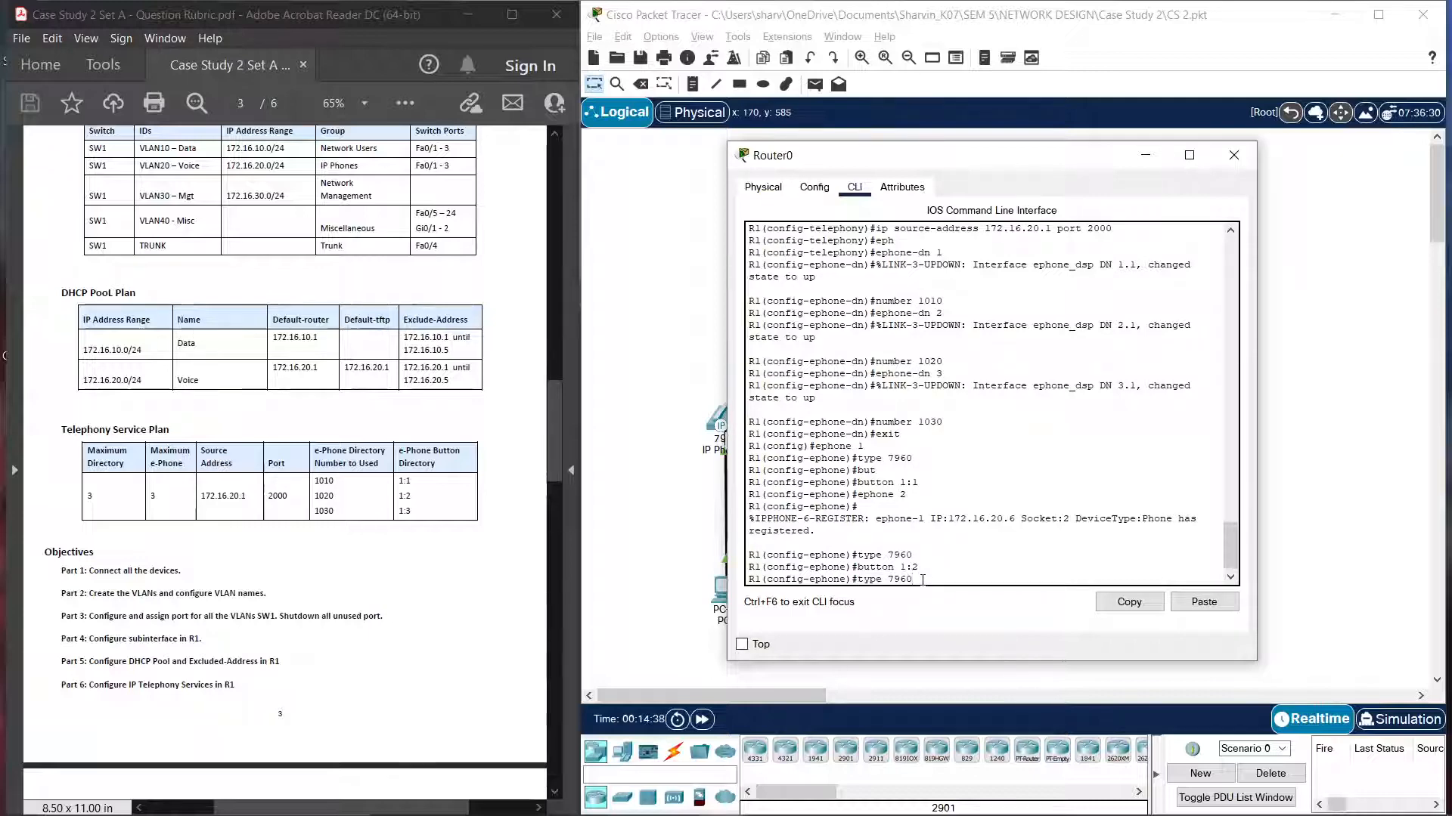
pyautogui.press('Up')
pyautogui.press('BackSpace')
pyautogui.write('3')
pyautogui.press('Return')
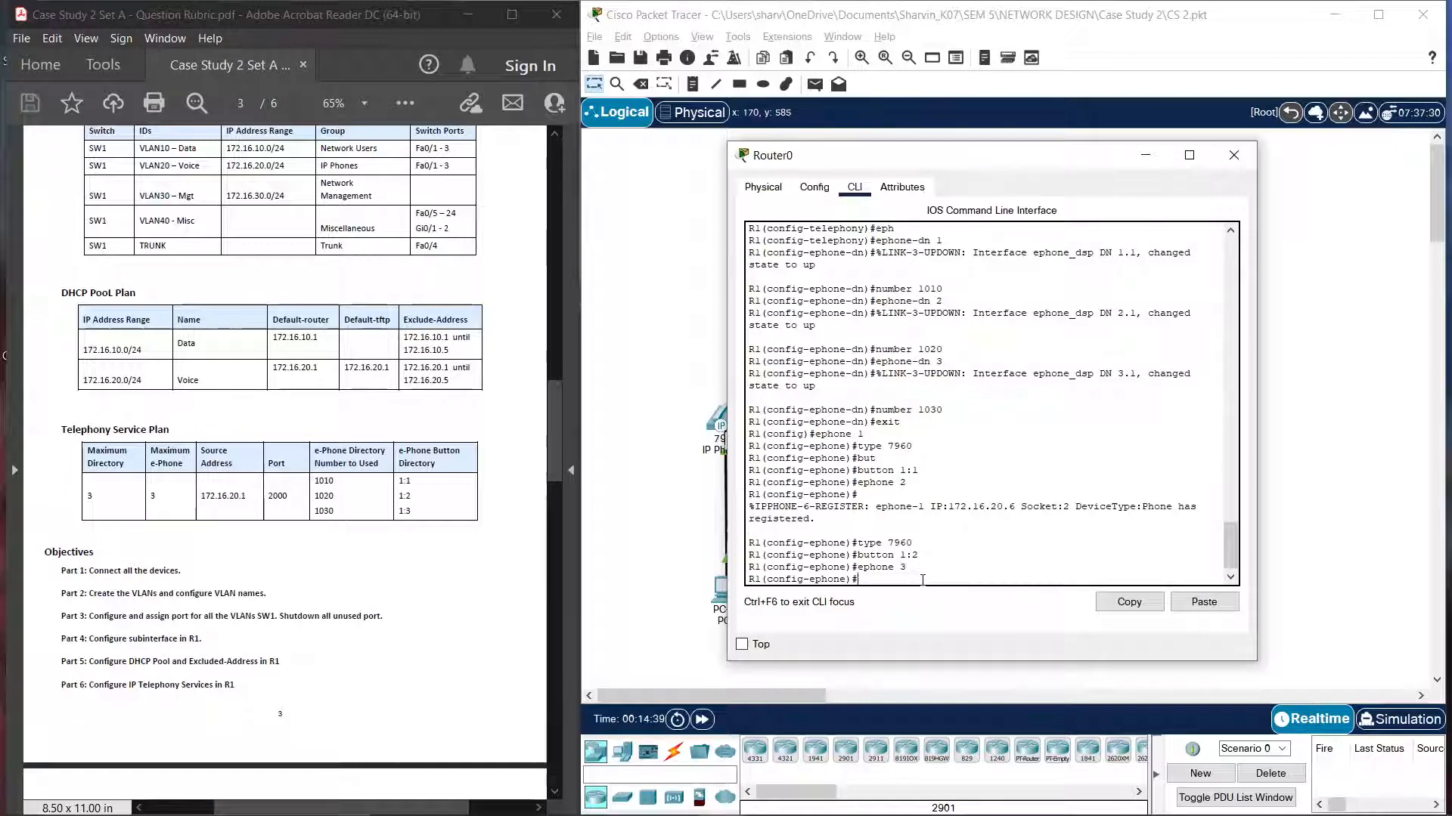
pyautogui.press('Up')
pyautogui.press('Up')
pyautogui.press('Up')
pyautogui.press('Return')
# Step: Assign button 1:3 to ephone 3 on R1
pyautogui.press('Up')
pyautogui.press('Up')
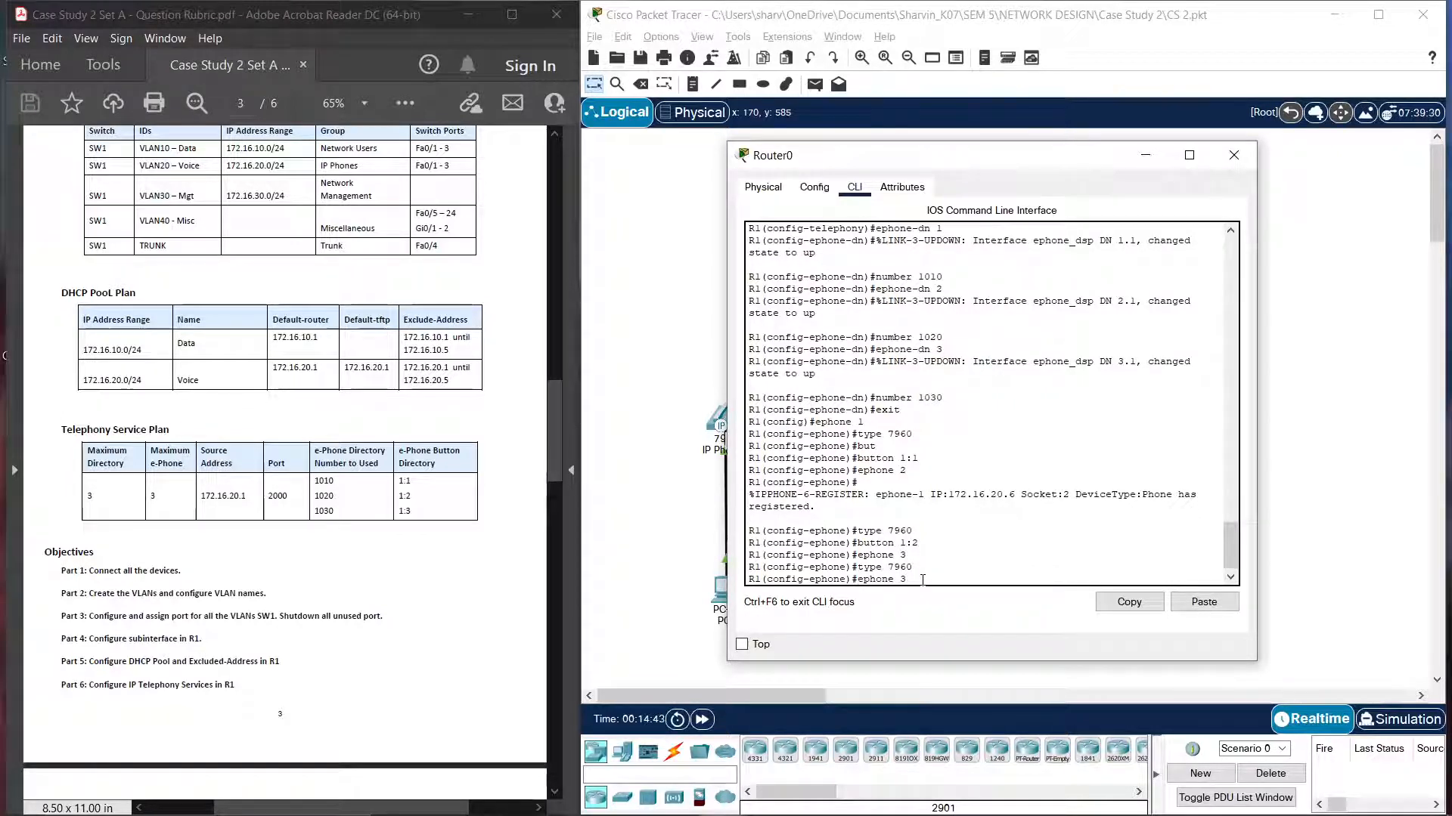
pyautogui.press('Up')
pyautogui.press('Return')
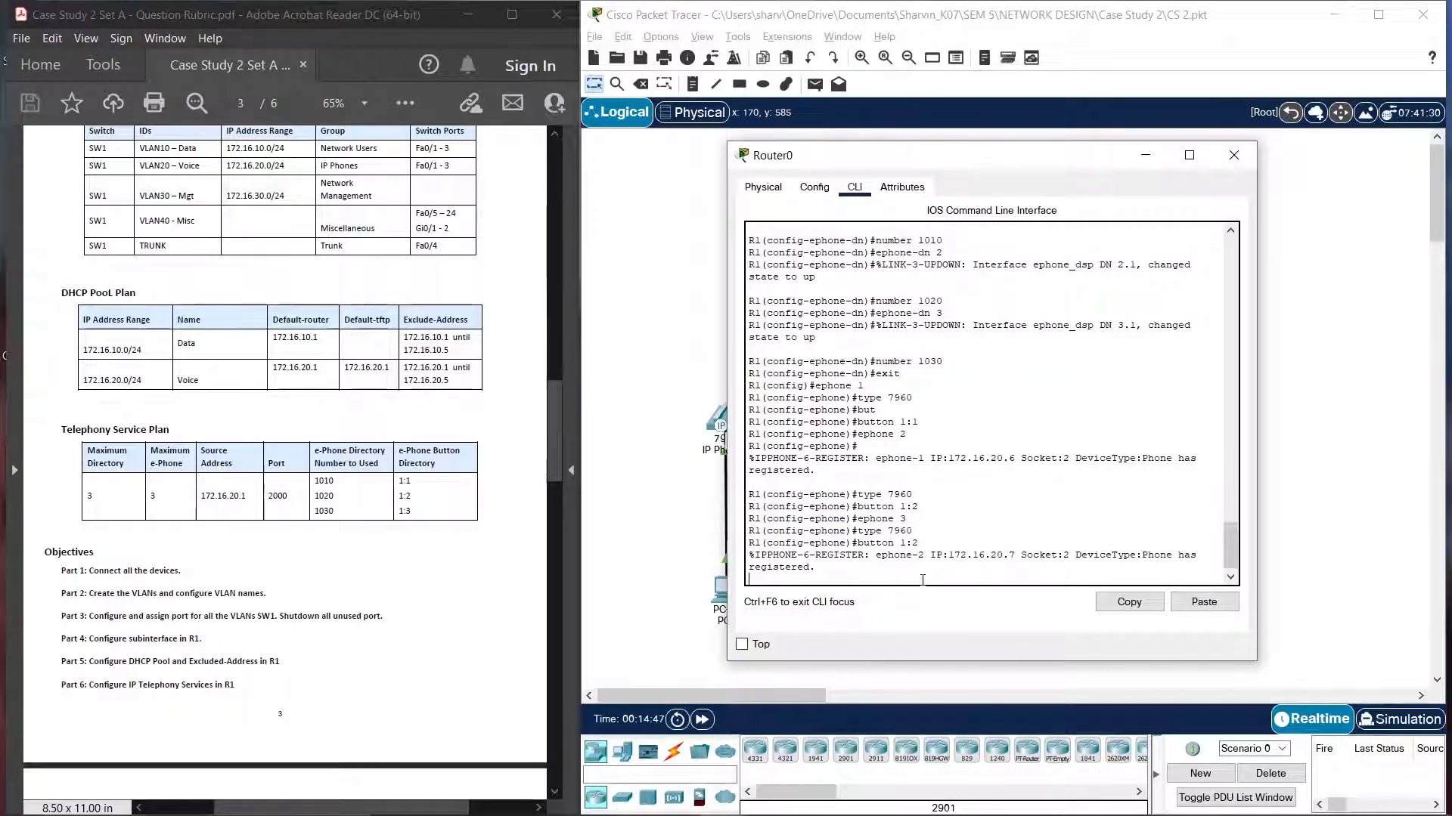
pyautogui.press('Up')
pyautogui.press('Up')
pyautogui.press('Up')
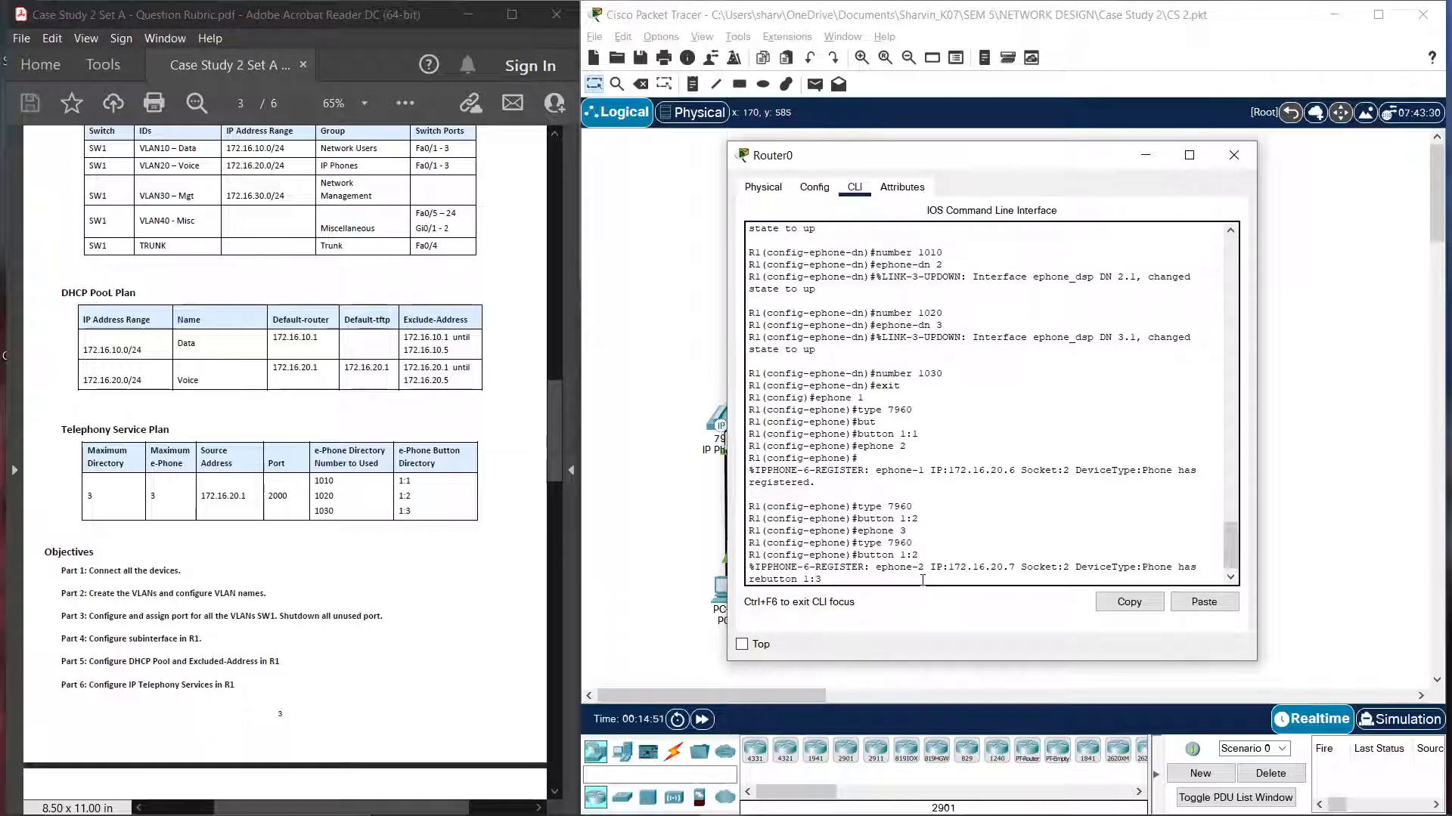
pyautogui.press('Return')
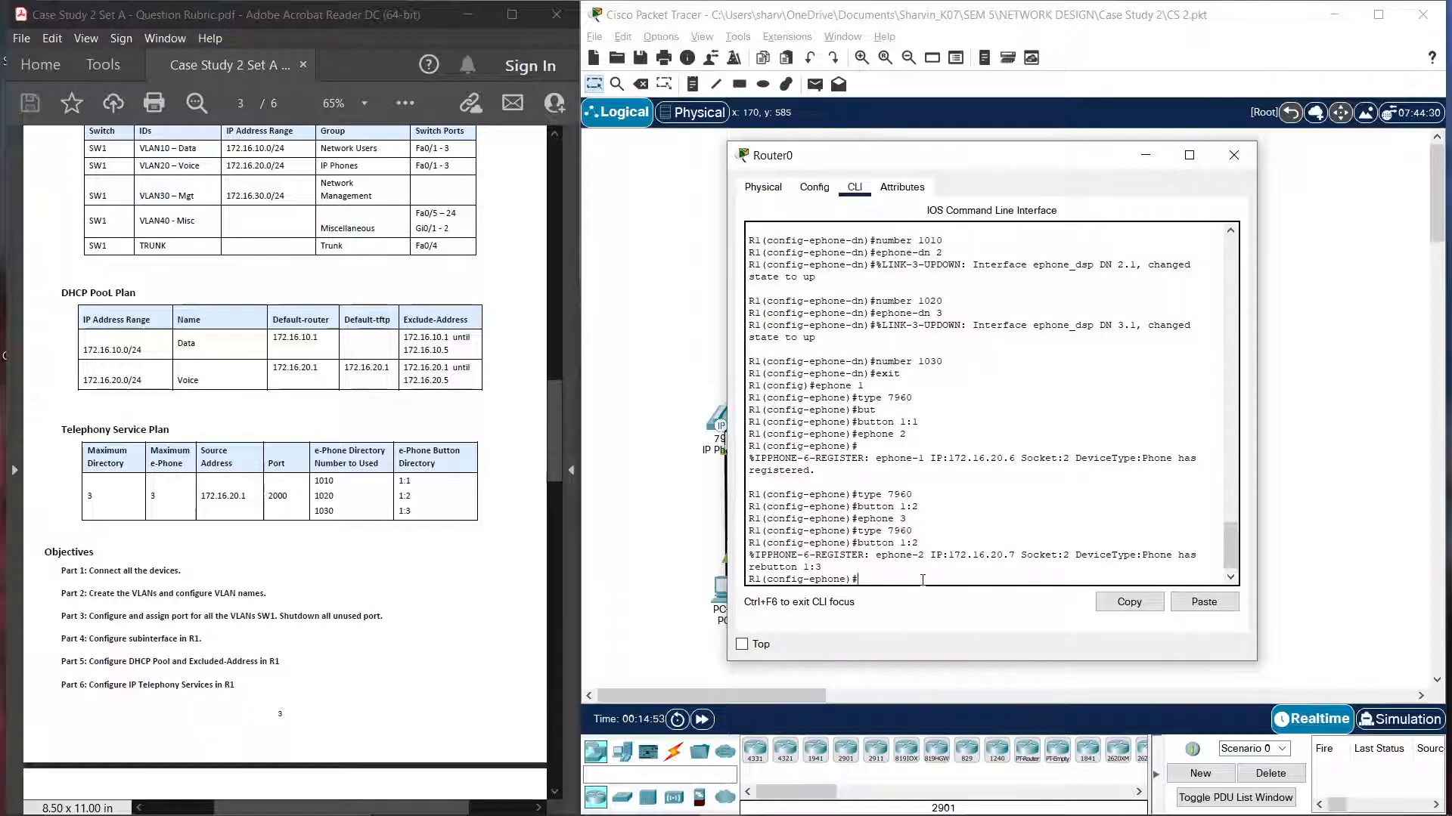
pyautogui.write('button 1:3')
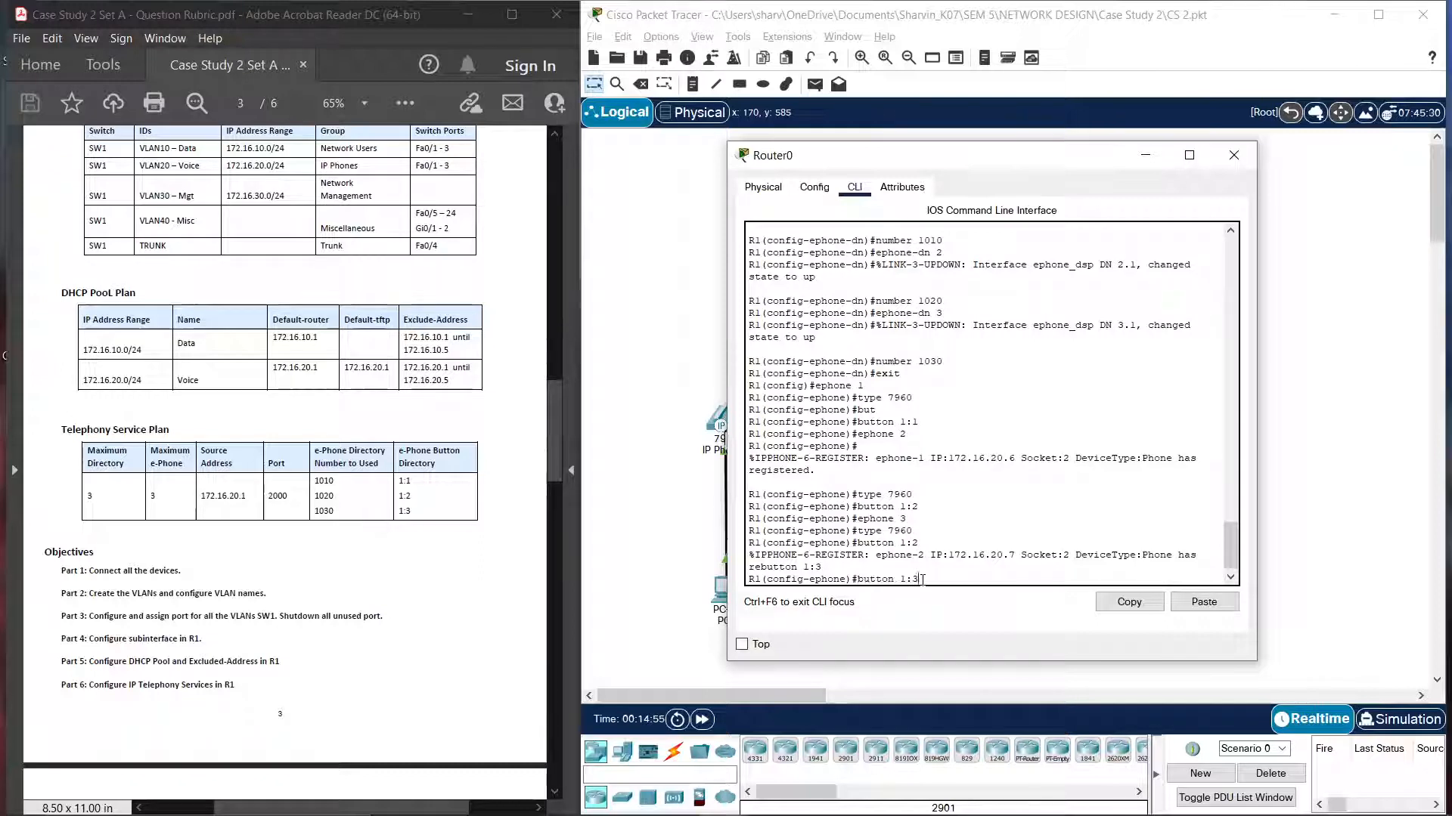
pyautogui.press('Return')
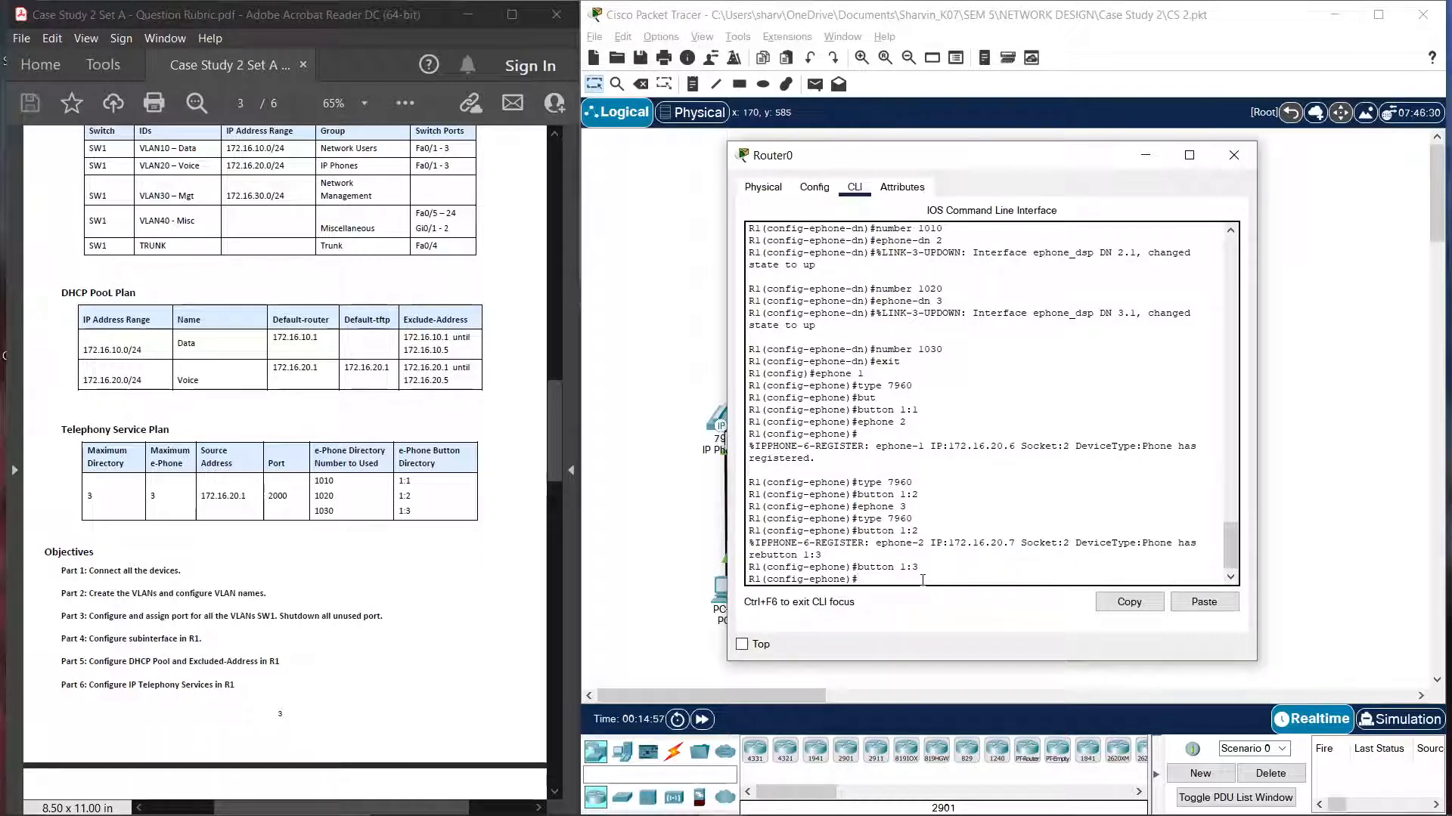
# Step: Leave configuration mode, save R1's running configuration to the startup configuration, and close the router window
pyautogui.write('end')
pyautogui.press('Return')
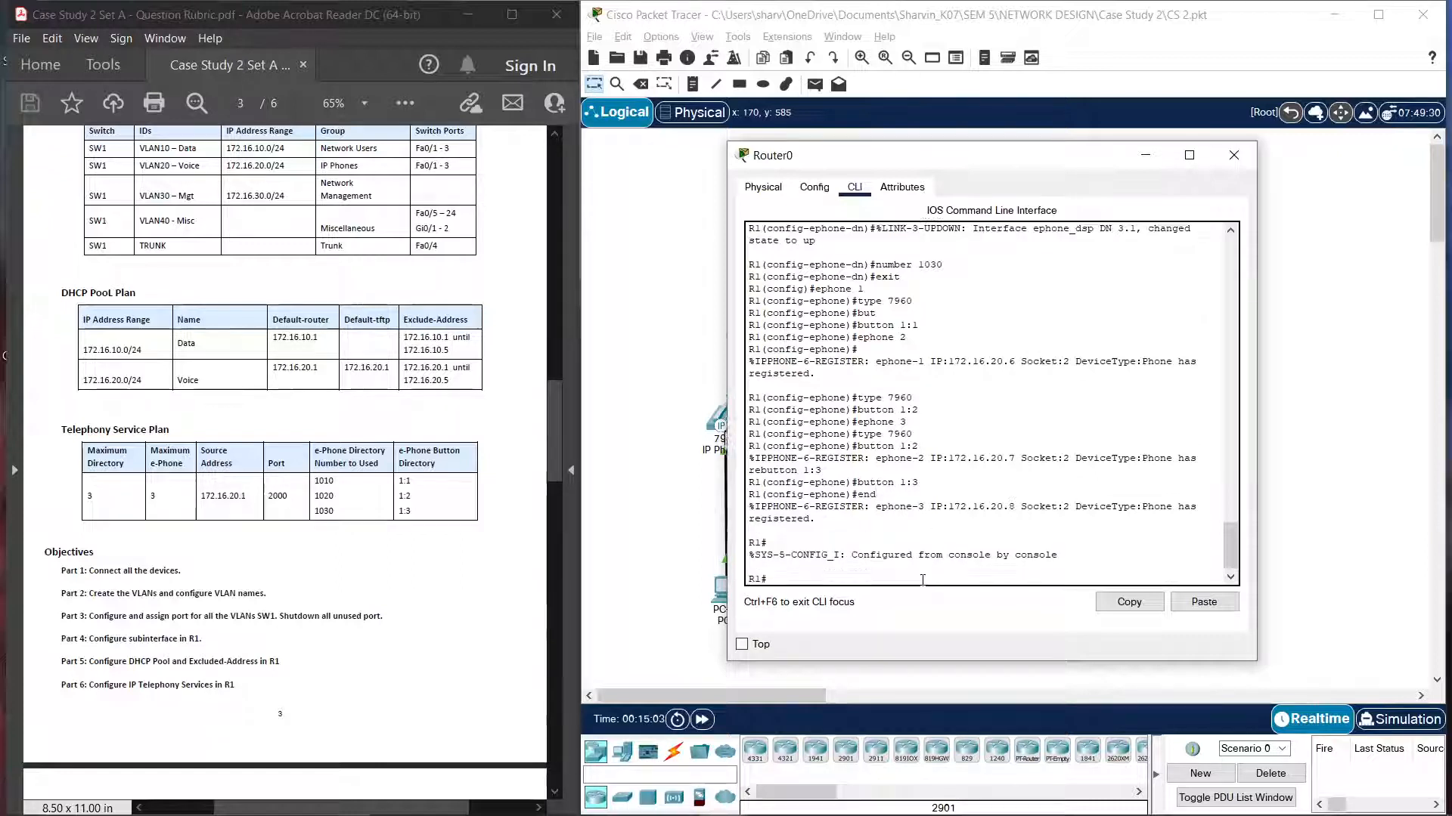
pyautogui.write('copy ru')
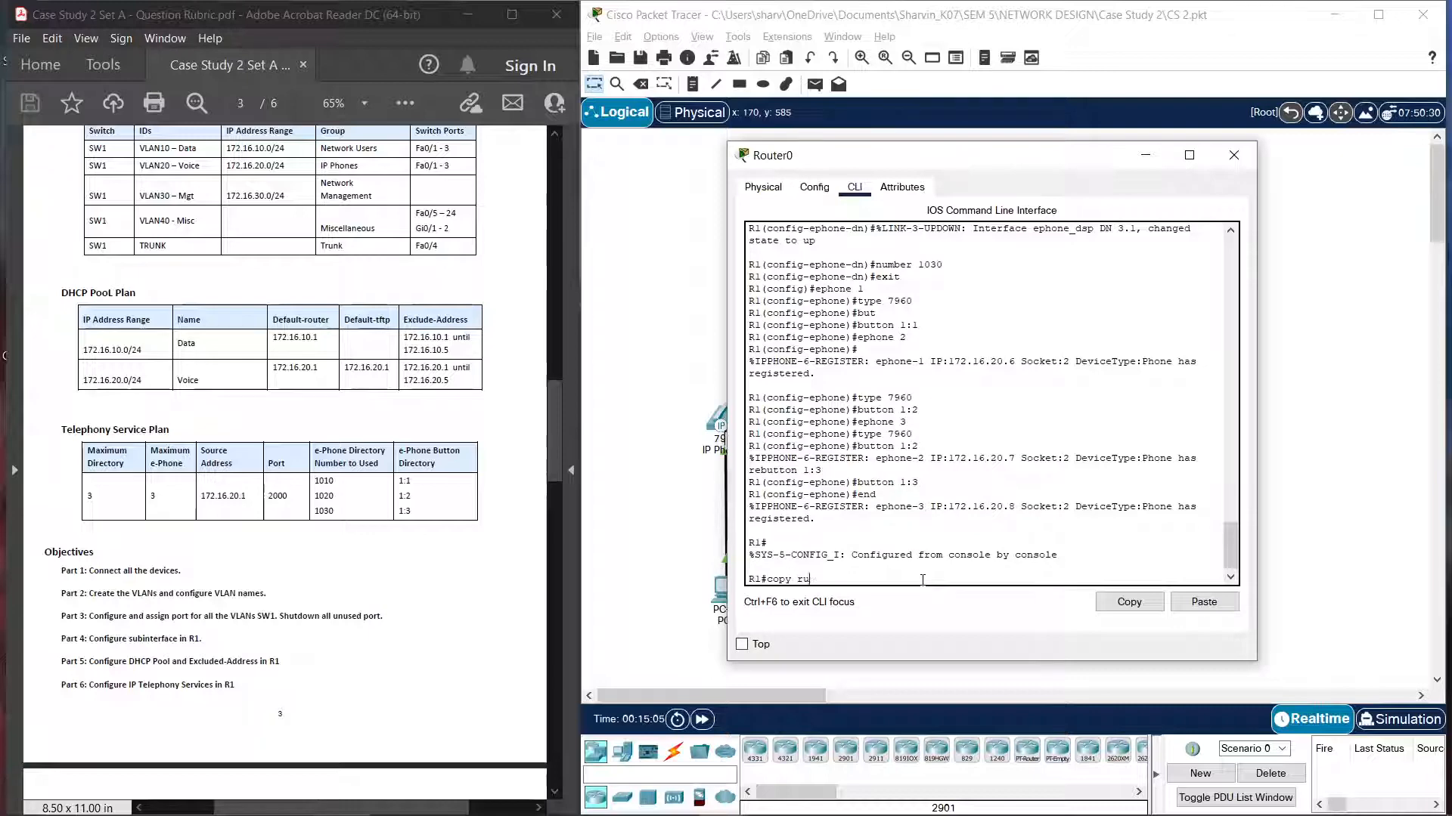
pyautogui.write('n start')
pyautogui.press('Return')
pyautogui.press('Return')
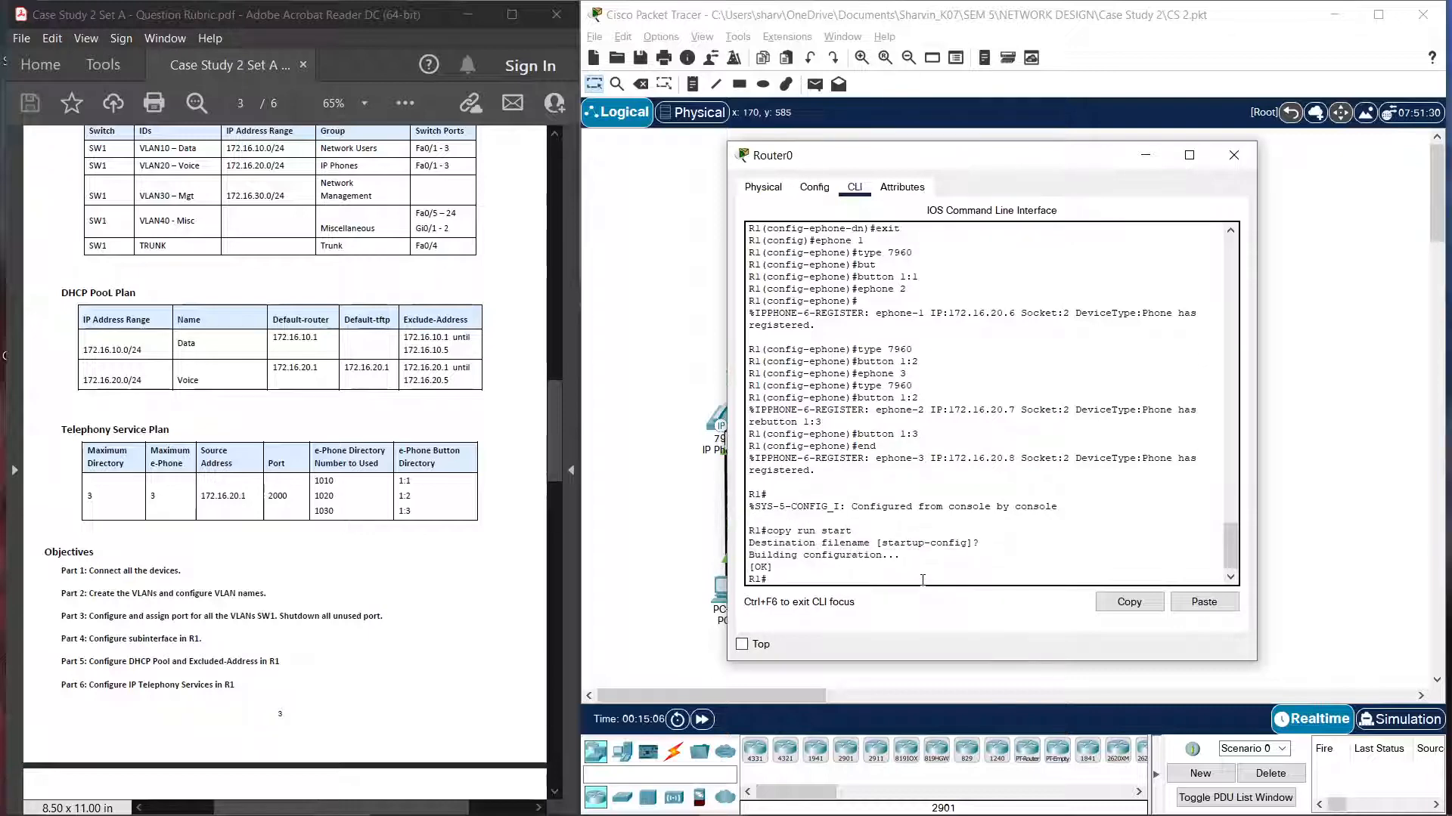
pyautogui.scroll(-15, 298, 720)
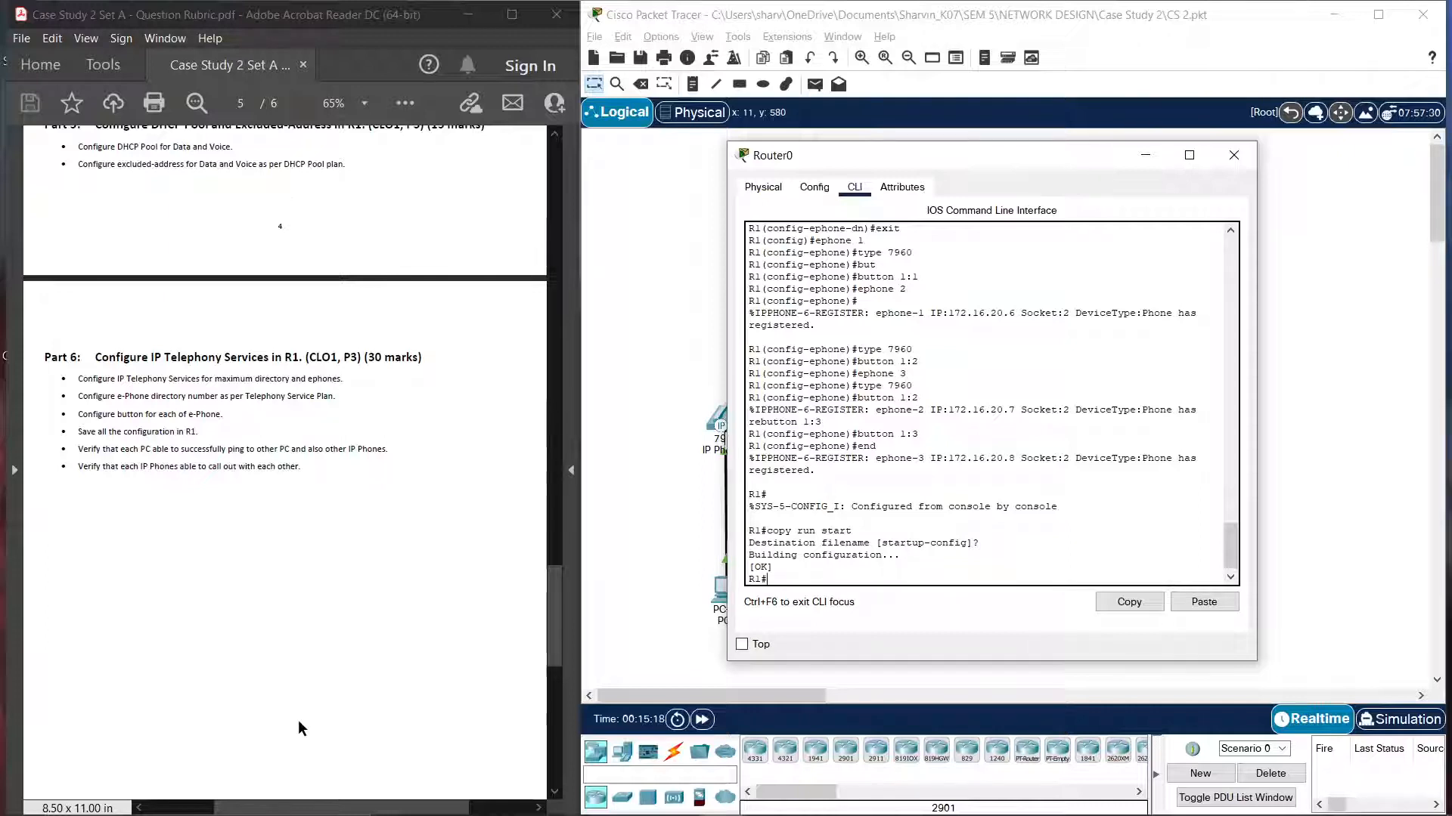
pyautogui.click(1233, 155)
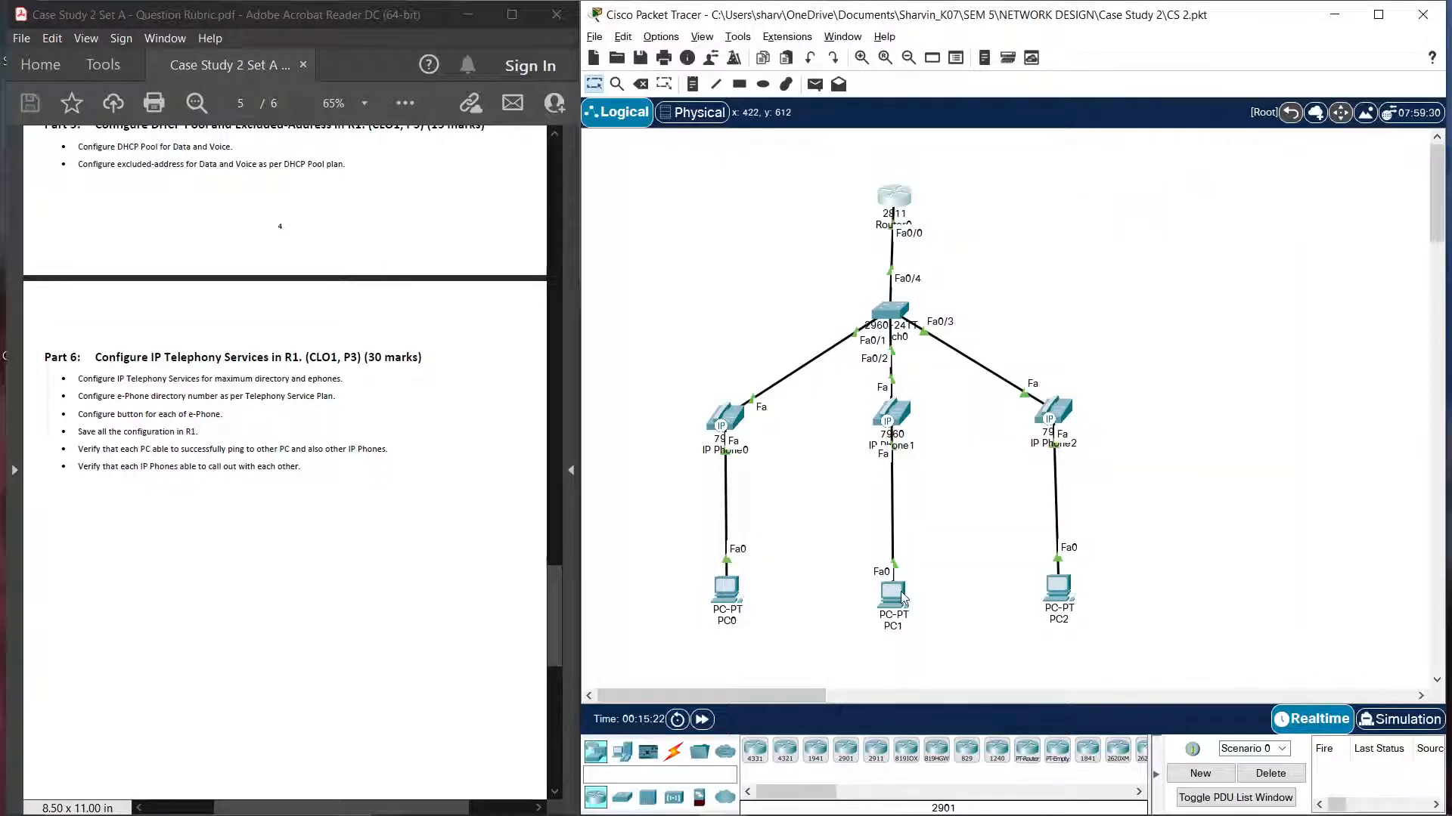
# Step: Open PC0's command prompt and ping PC address 172.16.10.7
pyautogui.click(728, 597)
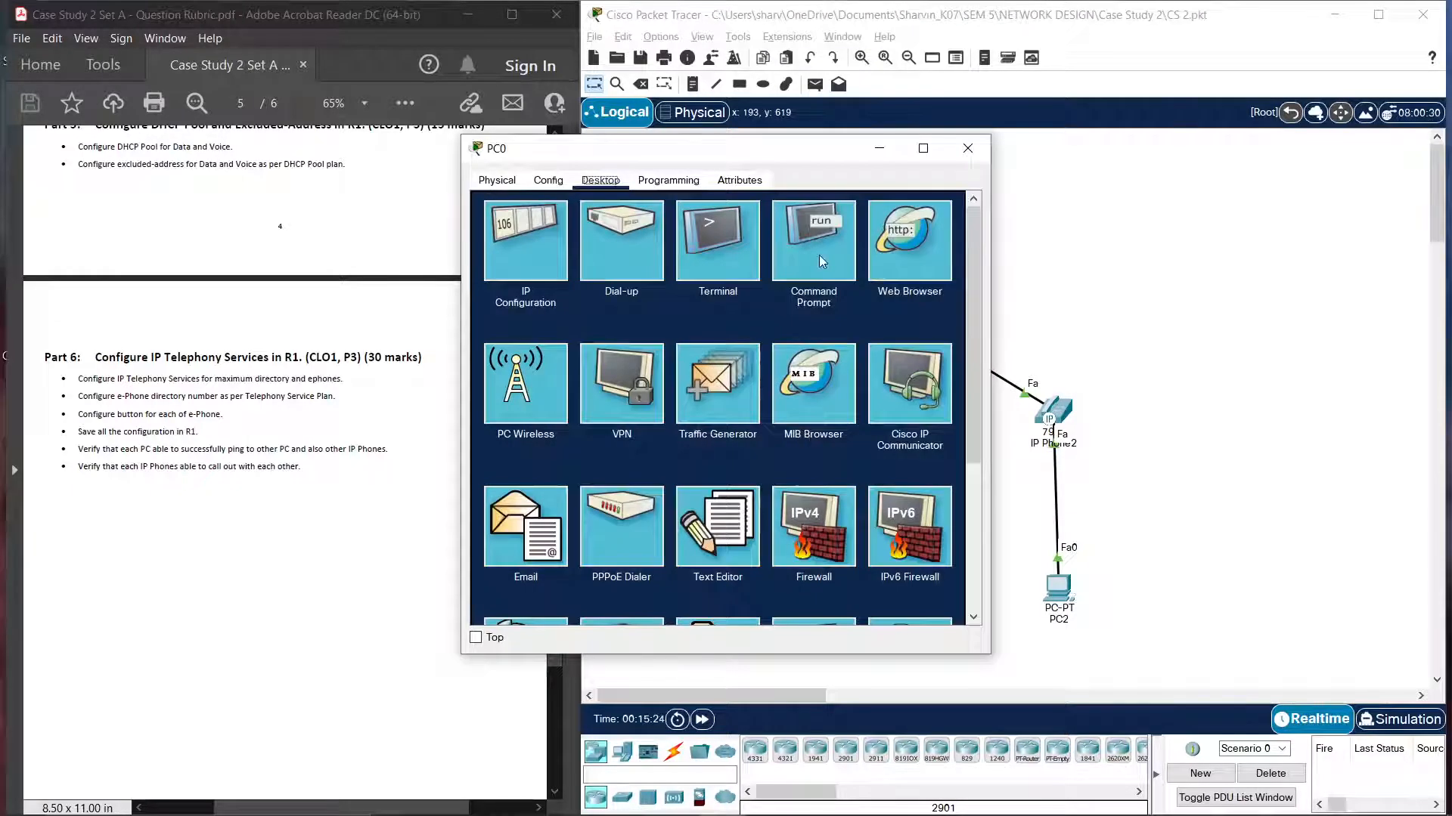
pyautogui.click(821, 259)
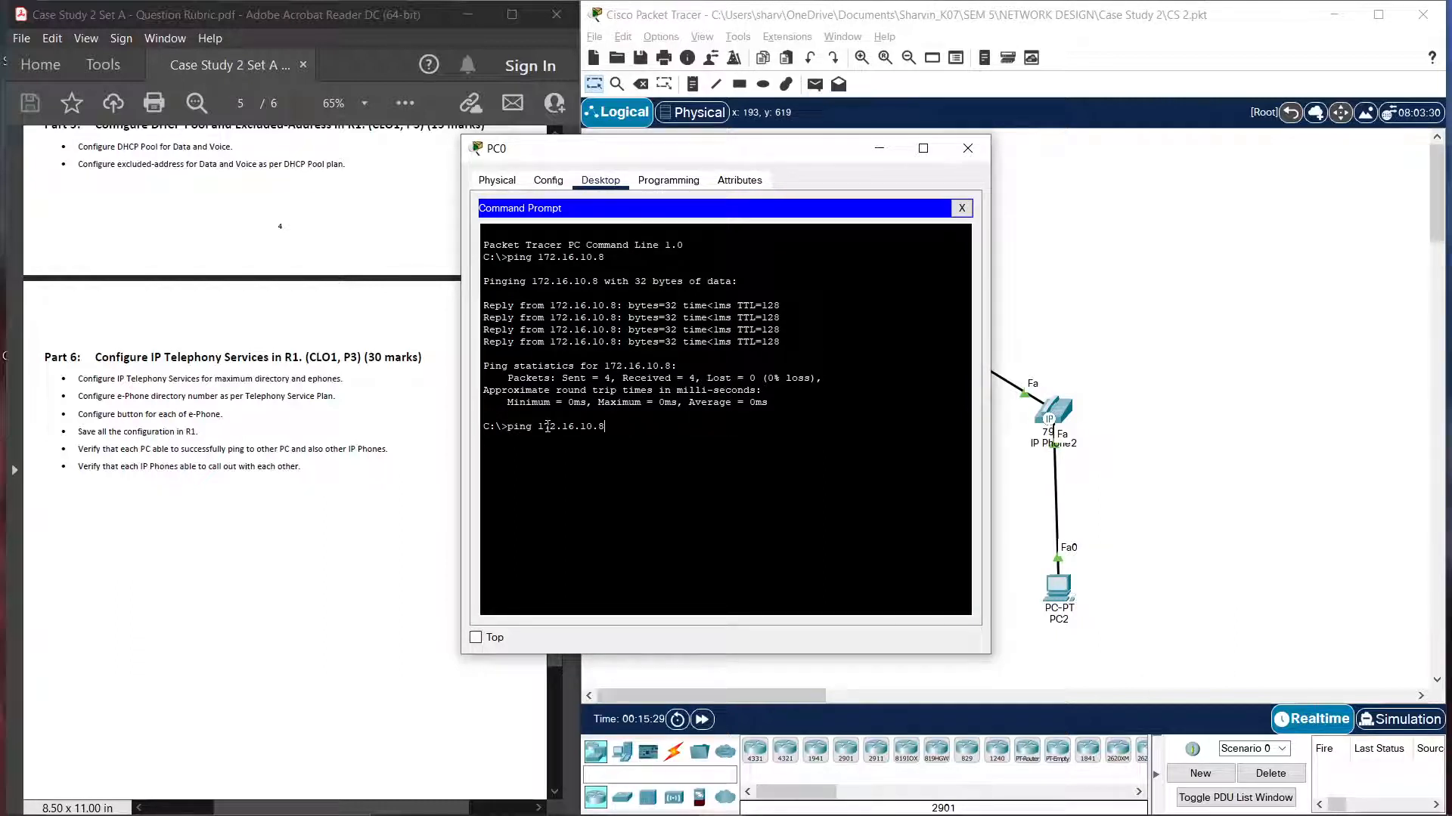
pyautogui.press('BackSpace')
pyautogui.write('7')
pyautogui.press('Return')
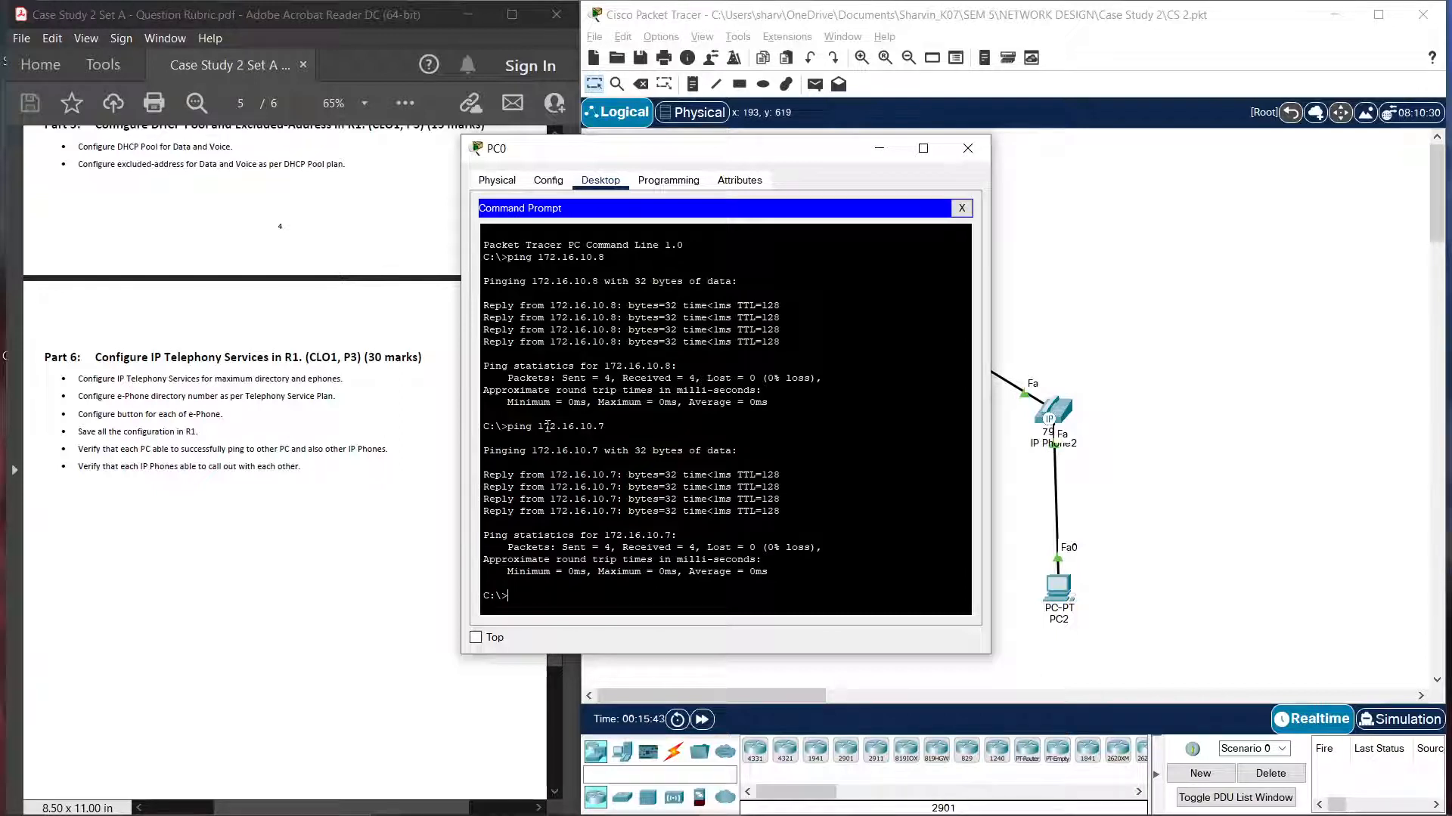
# Step: Ping 172.16.10.8 from PC0's command prompt and minimize the PC0 window
pyautogui.press('Up')
pyautogui.write('8')
pyautogui.press('Return')
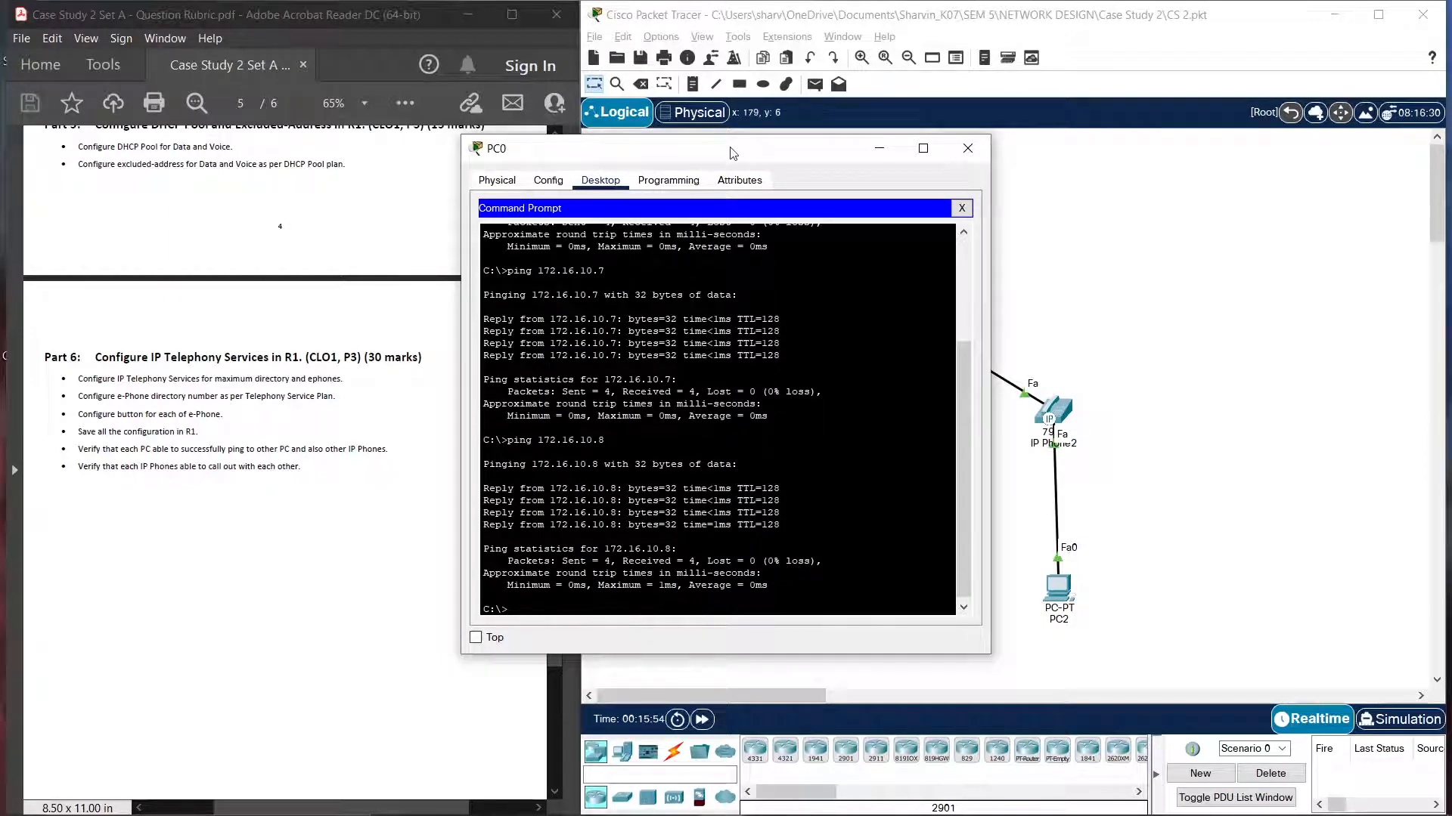
pyautogui.moveTo(732, 153); pyautogui.dragTo(1097, 170)
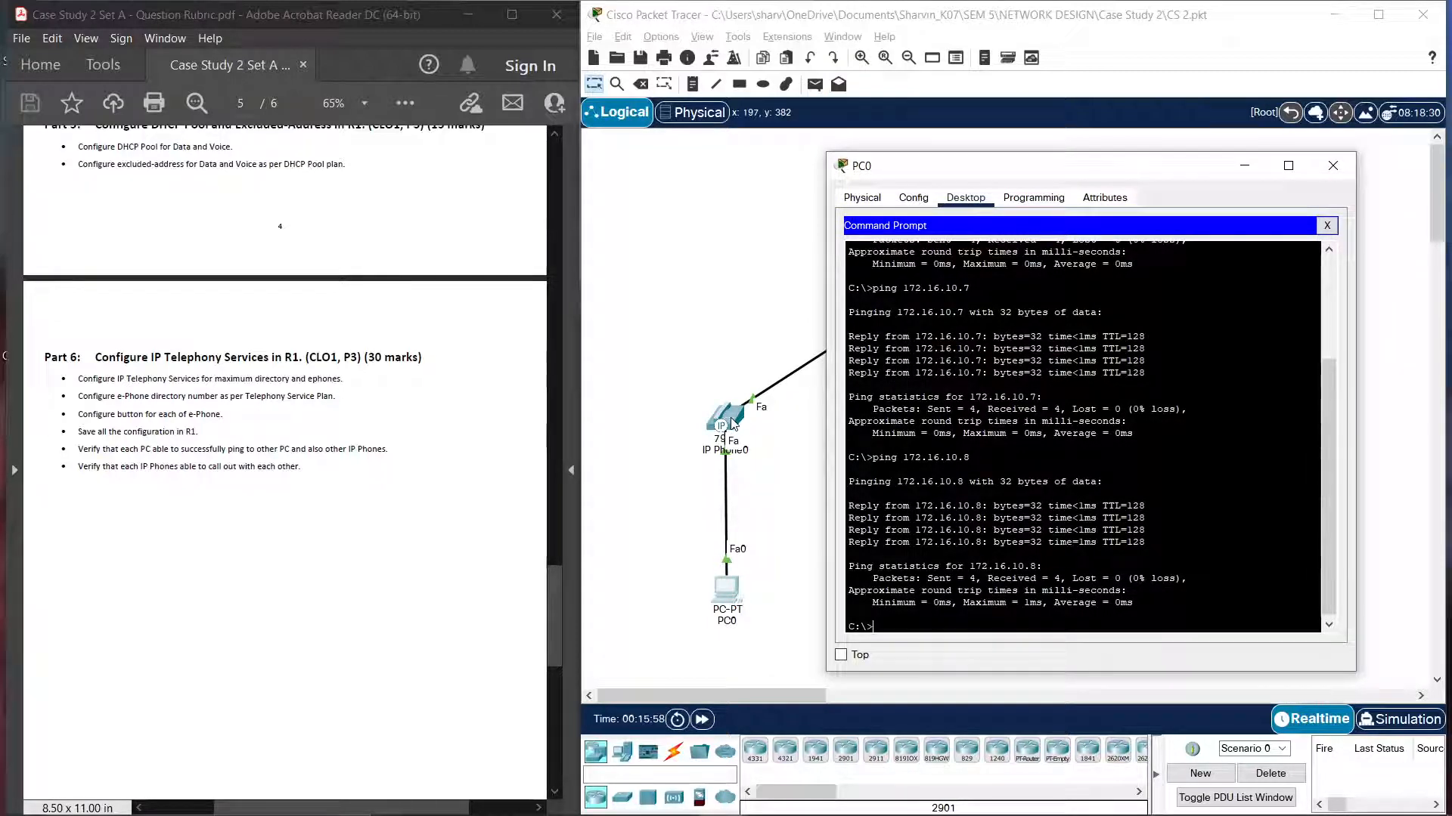
pyautogui.click(1245, 165)
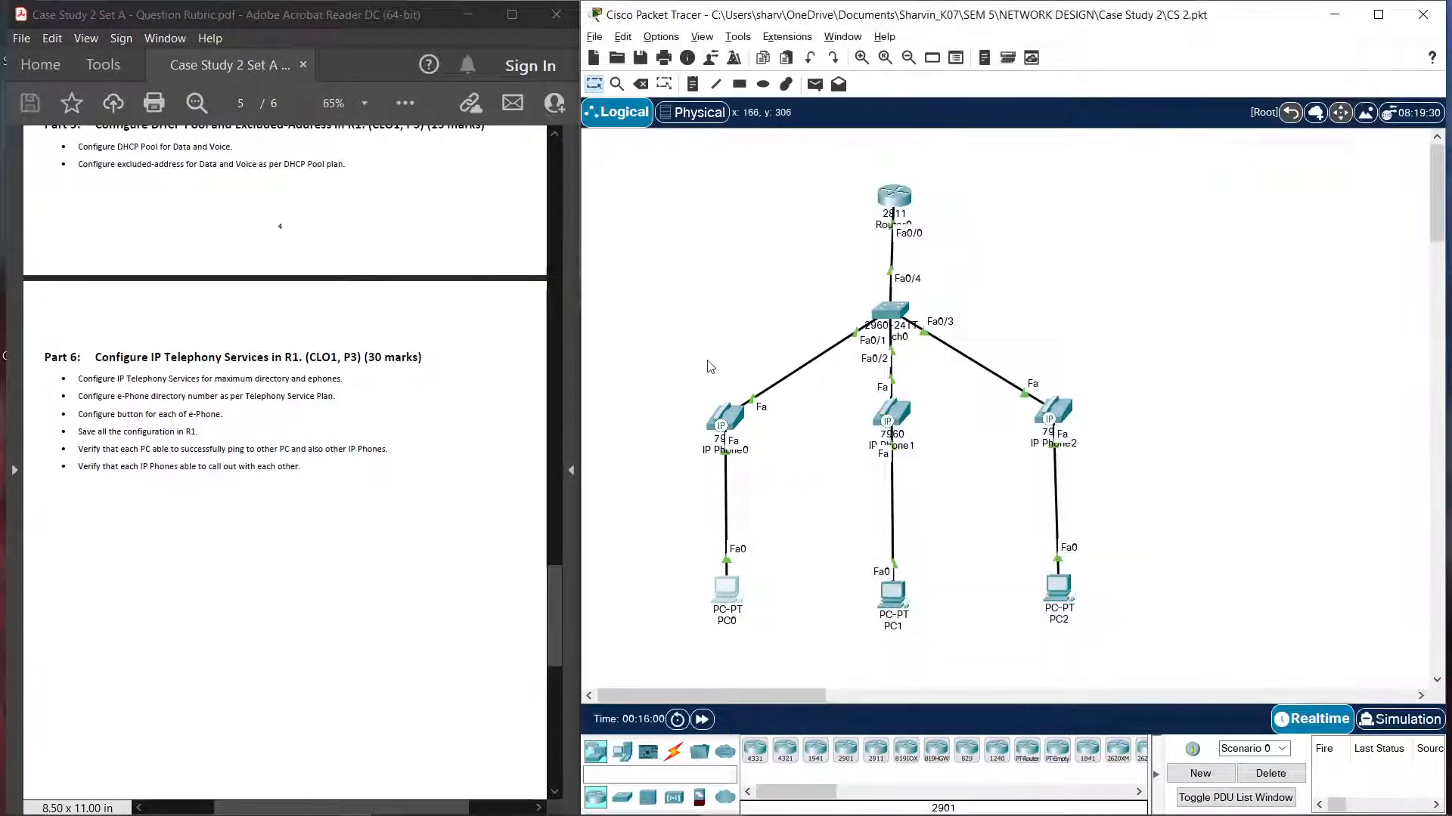
# Step: Return to PC0's command prompt and ping the IP phone address 172.16.20.7
pyautogui.moveTo(731, 424)
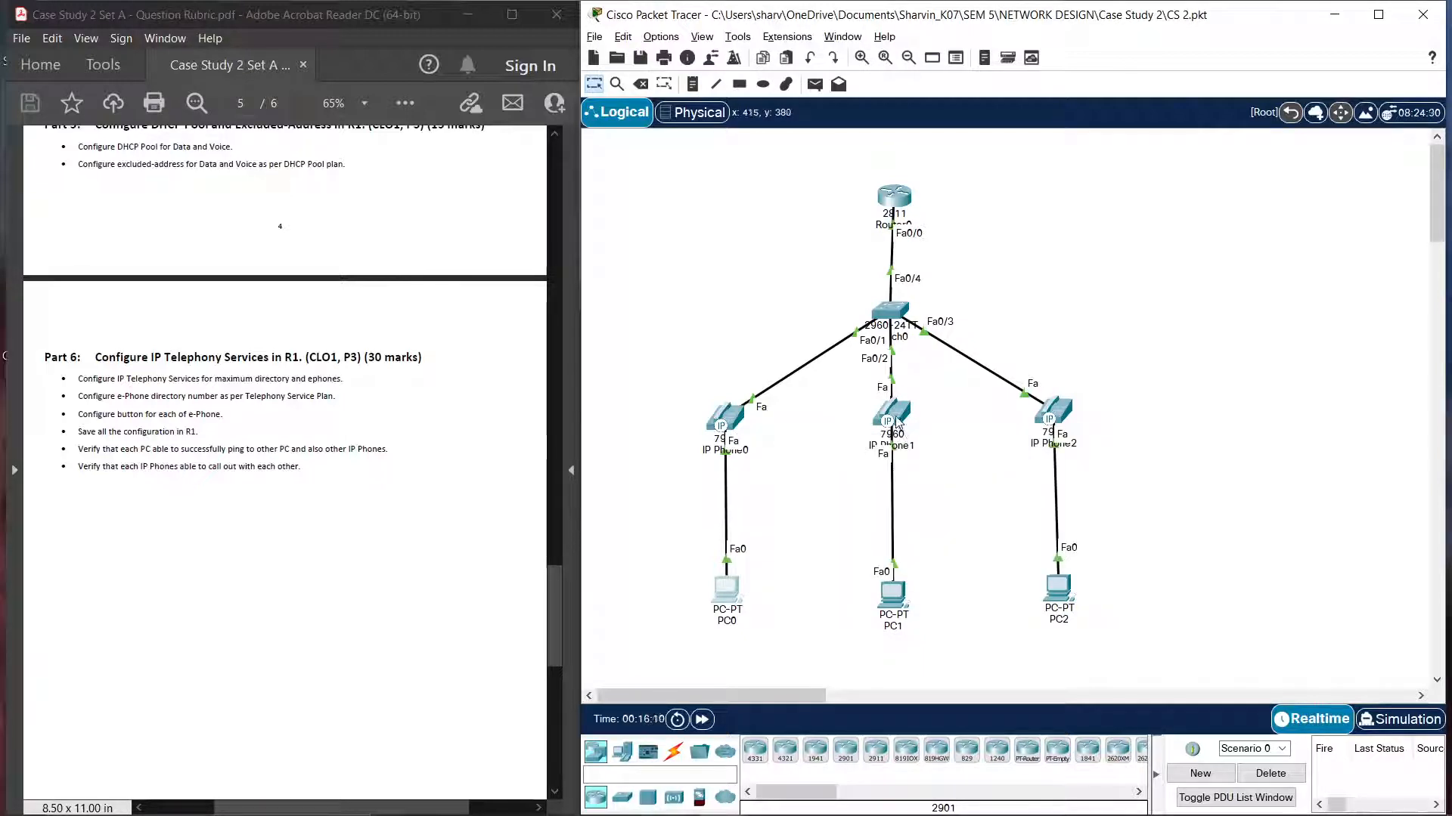
pyautogui.moveTo(895, 421)
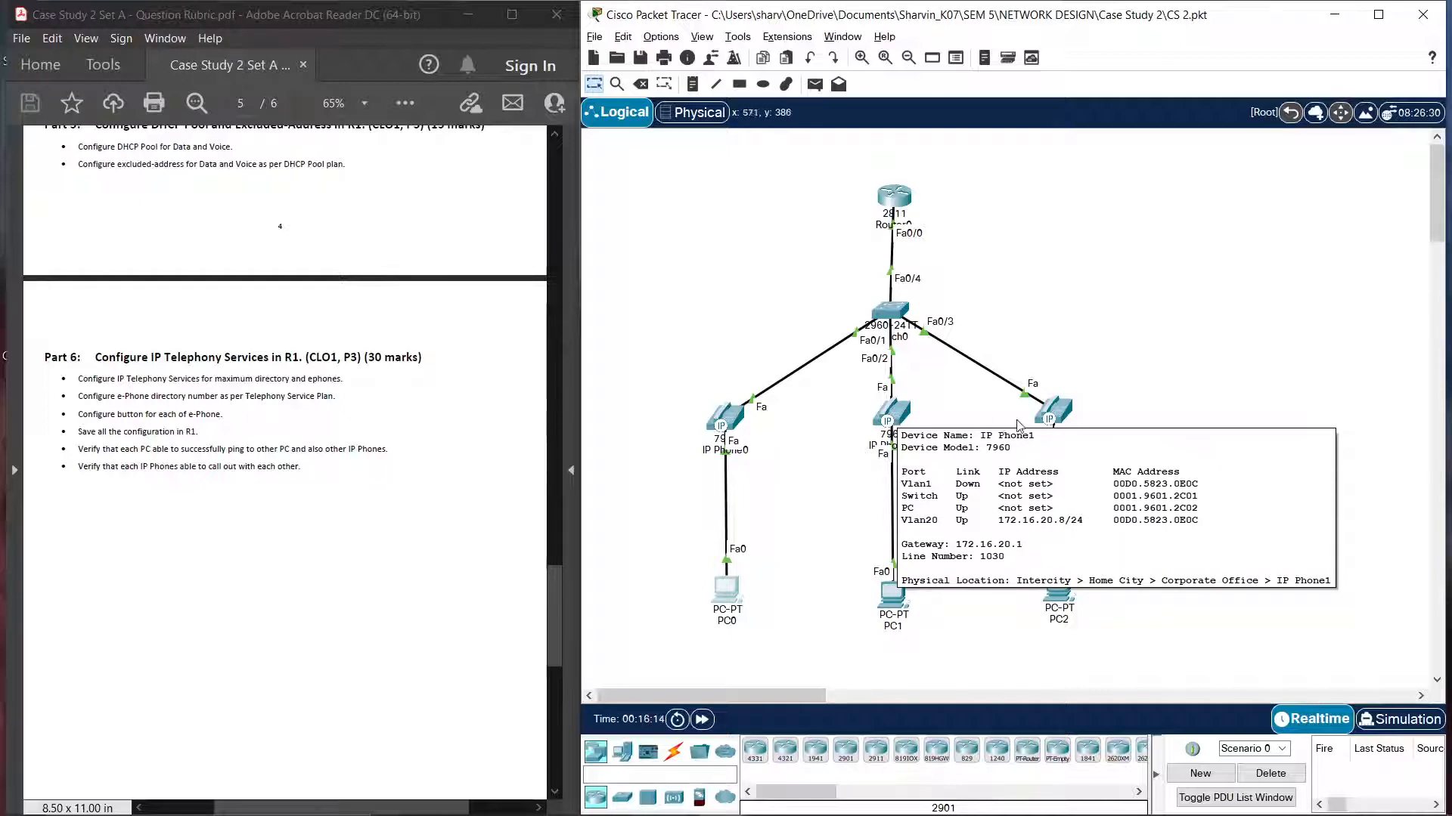
pyautogui.moveTo(1057, 423)
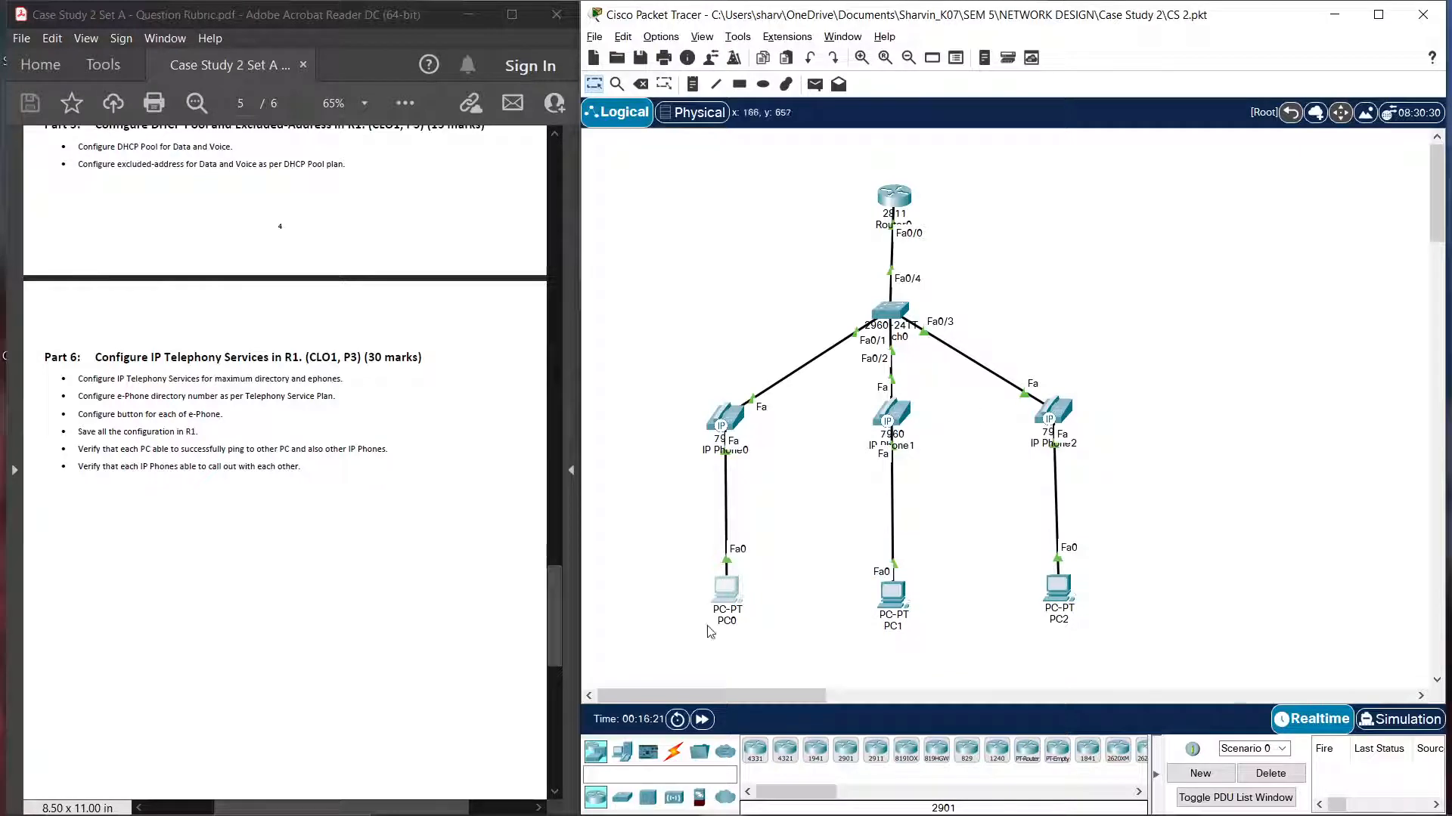
pyautogui.click(727, 605)
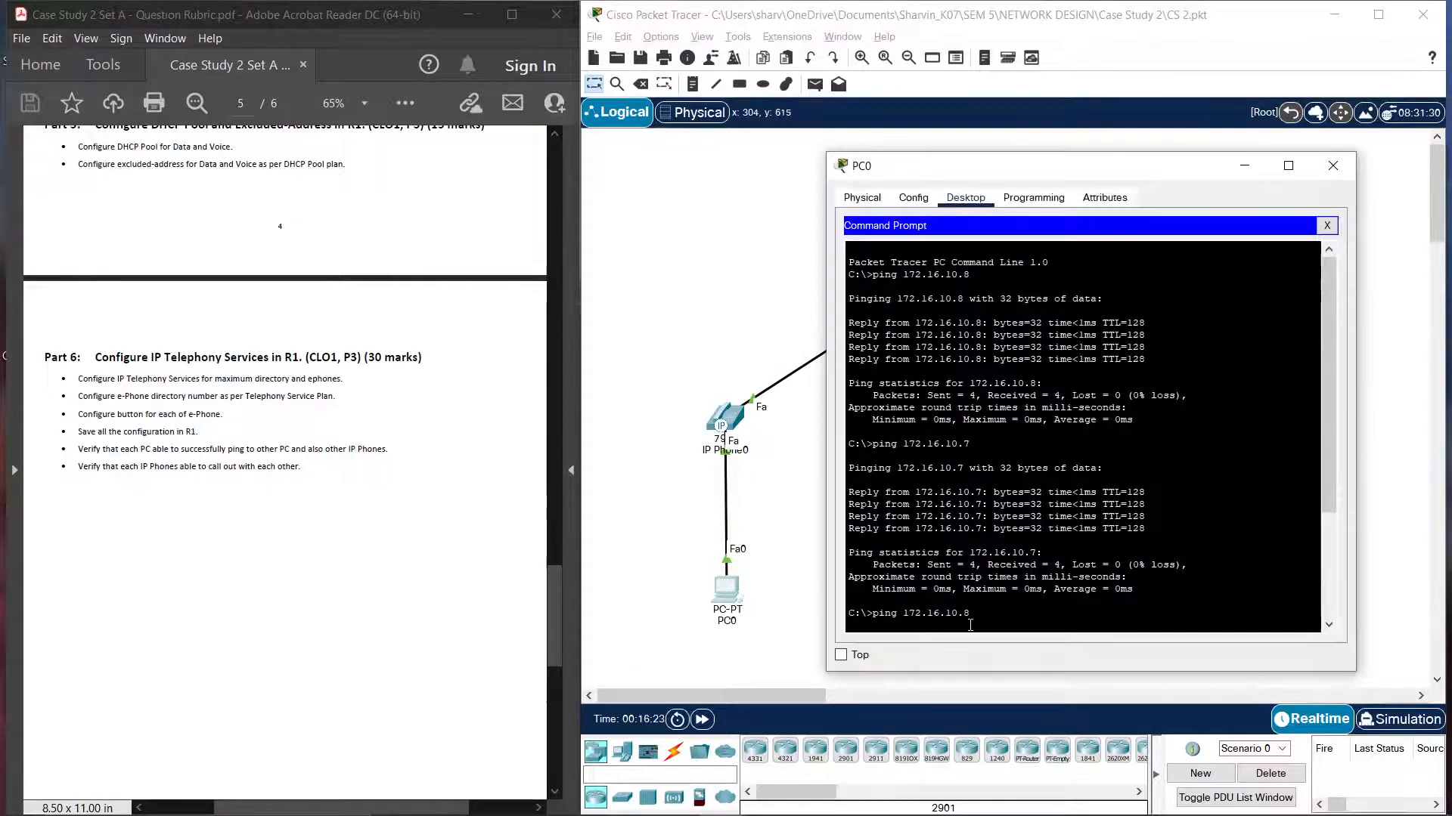
pyautogui.press('Return')
pyautogui.press('Up')
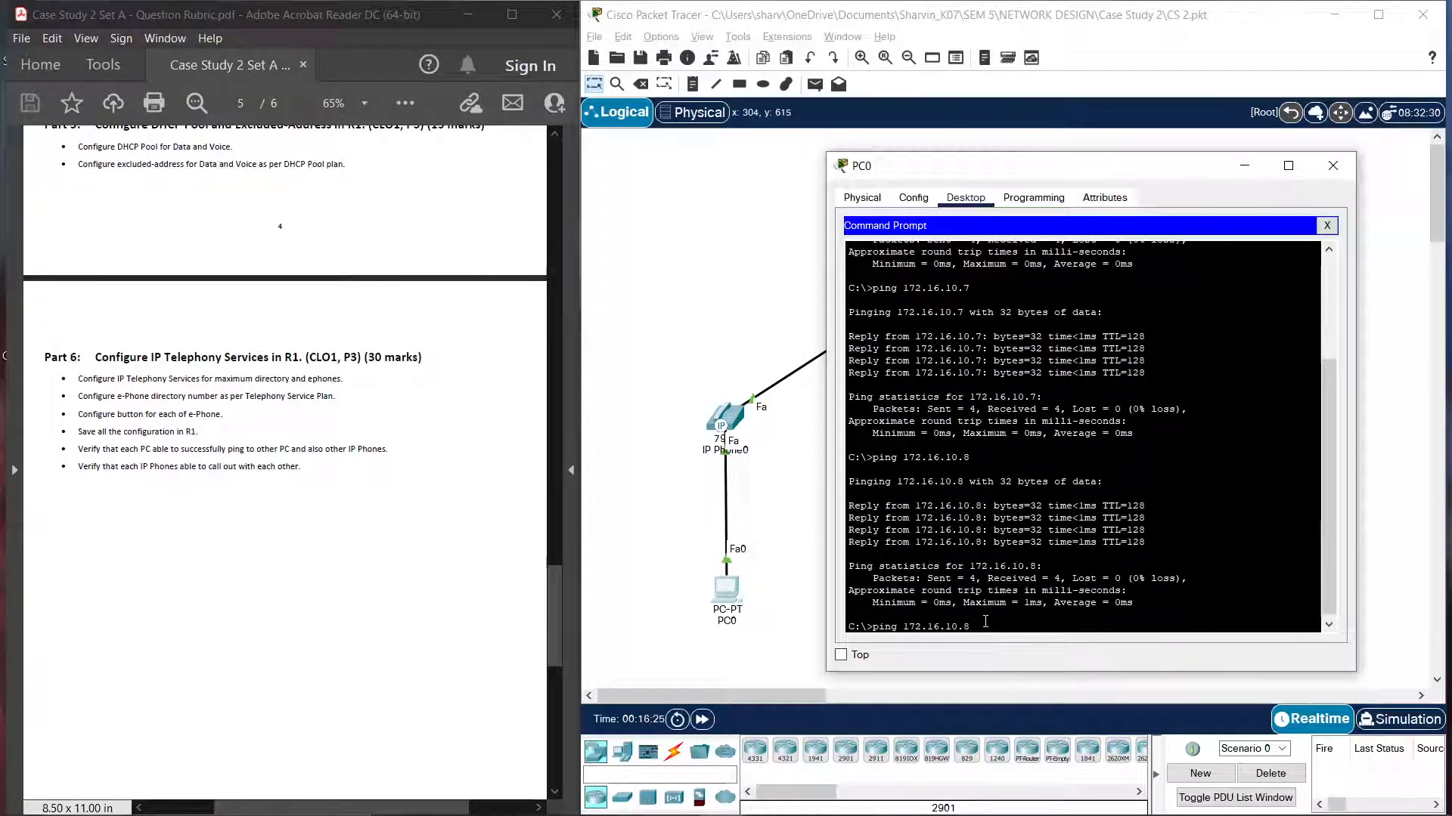
pyautogui.press('BackSpace')
pyautogui.press('BackSpace')
pyautogui.press('BackSpace')
pyautogui.press('BackSpace')
pyautogui.write('20.7')
pyautogui.press('Return')
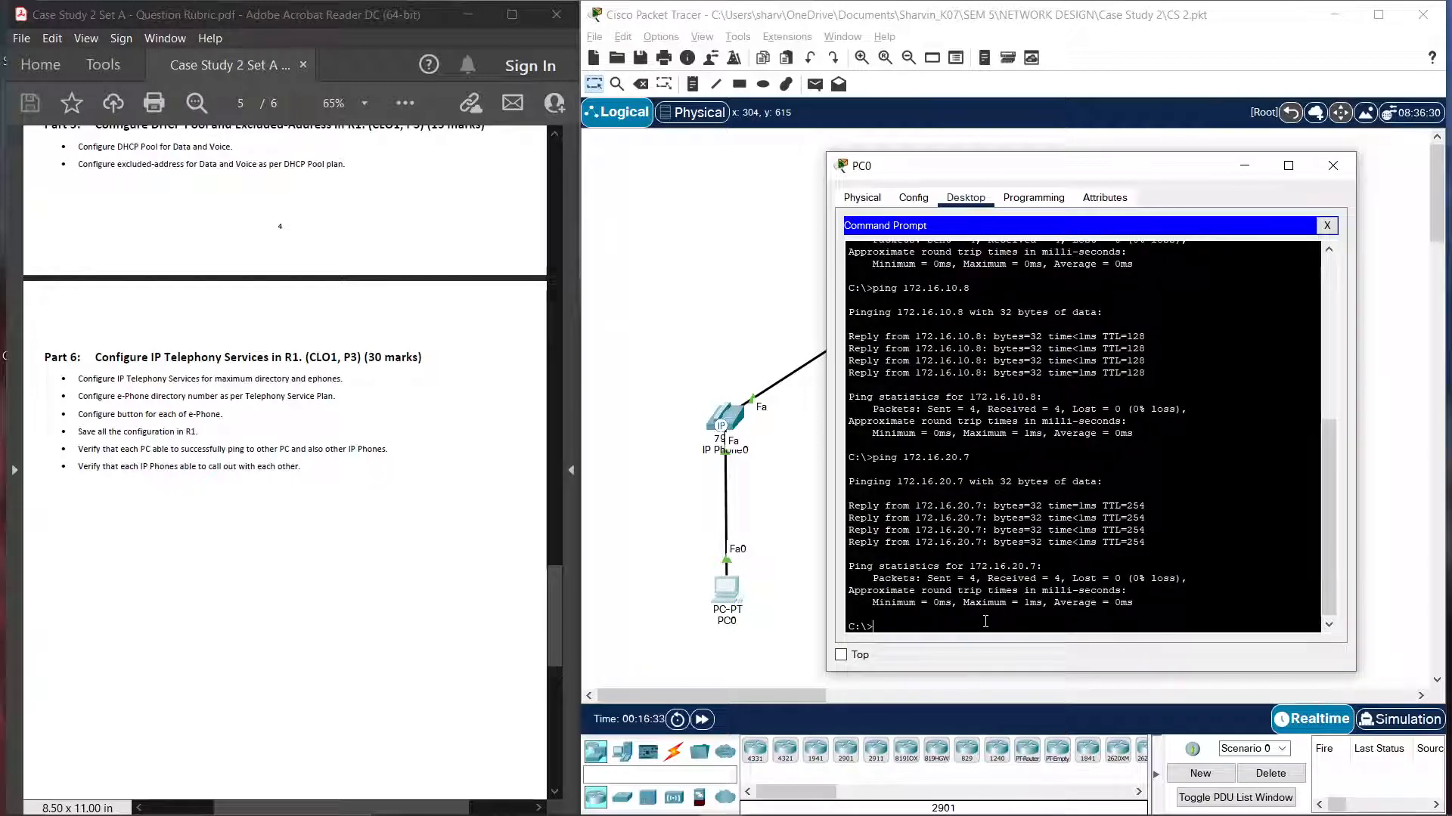
# Step: Ping the IP phone addresses 172.16.20.8 and 172.16.20.6 from PC0, and close its window
pyautogui.press('Up')
pyautogui.press('BackSpace')
pyautogui.write('8')
pyautogui.press('Return')
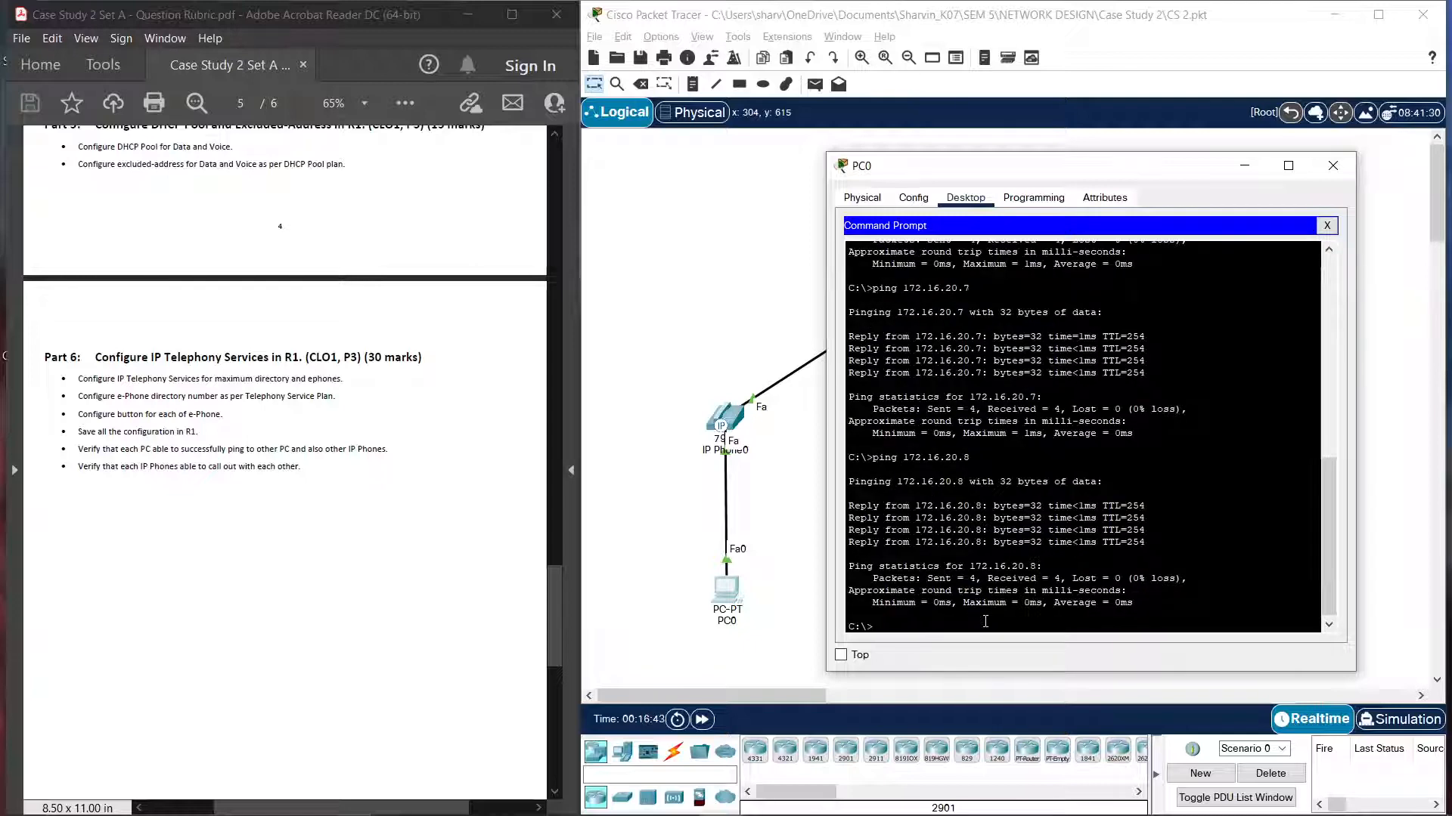
pyautogui.press('Up')
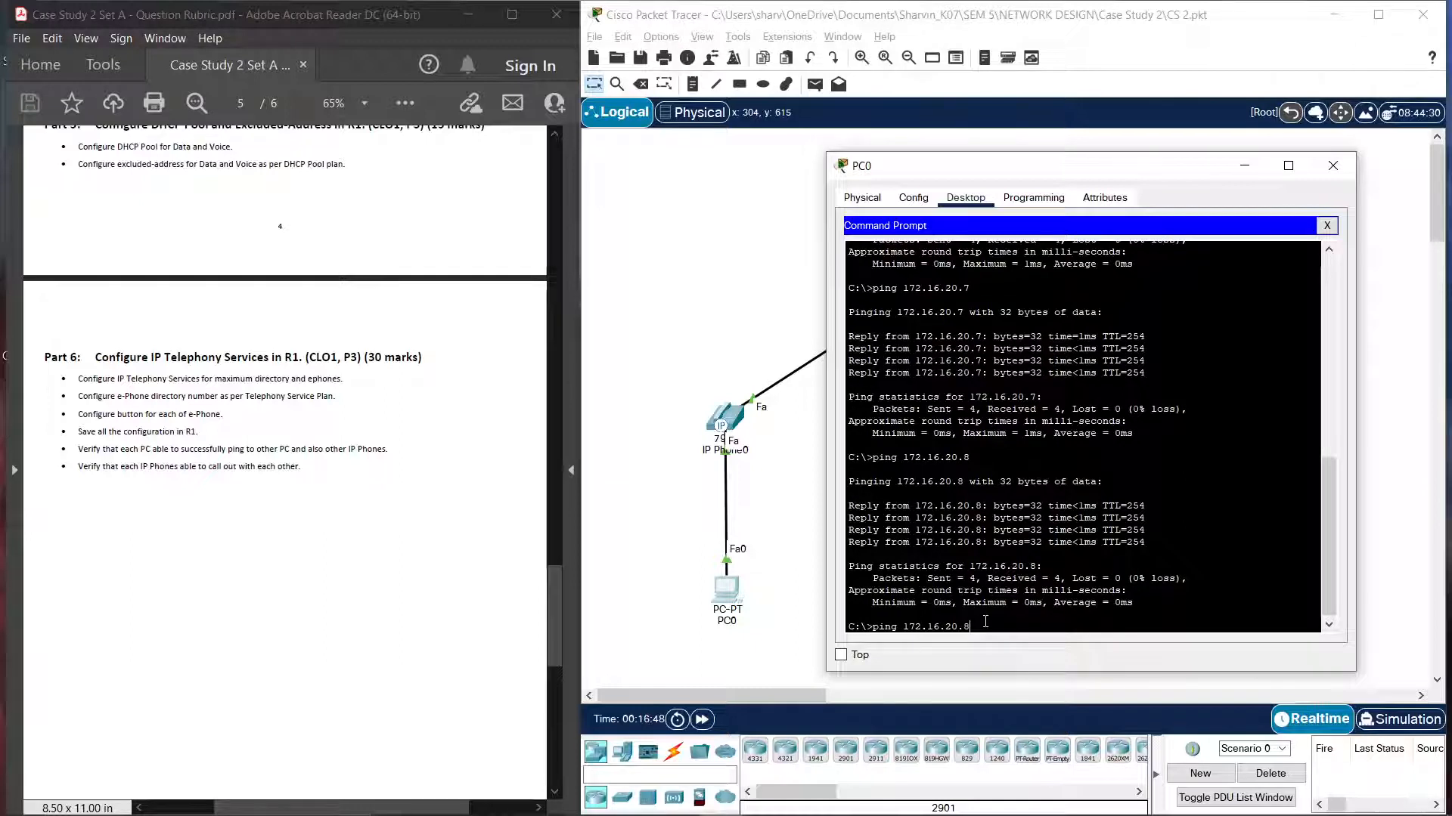
pyautogui.press('BackSpace')
pyautogui.write('6')
pyautogui.press('Return')
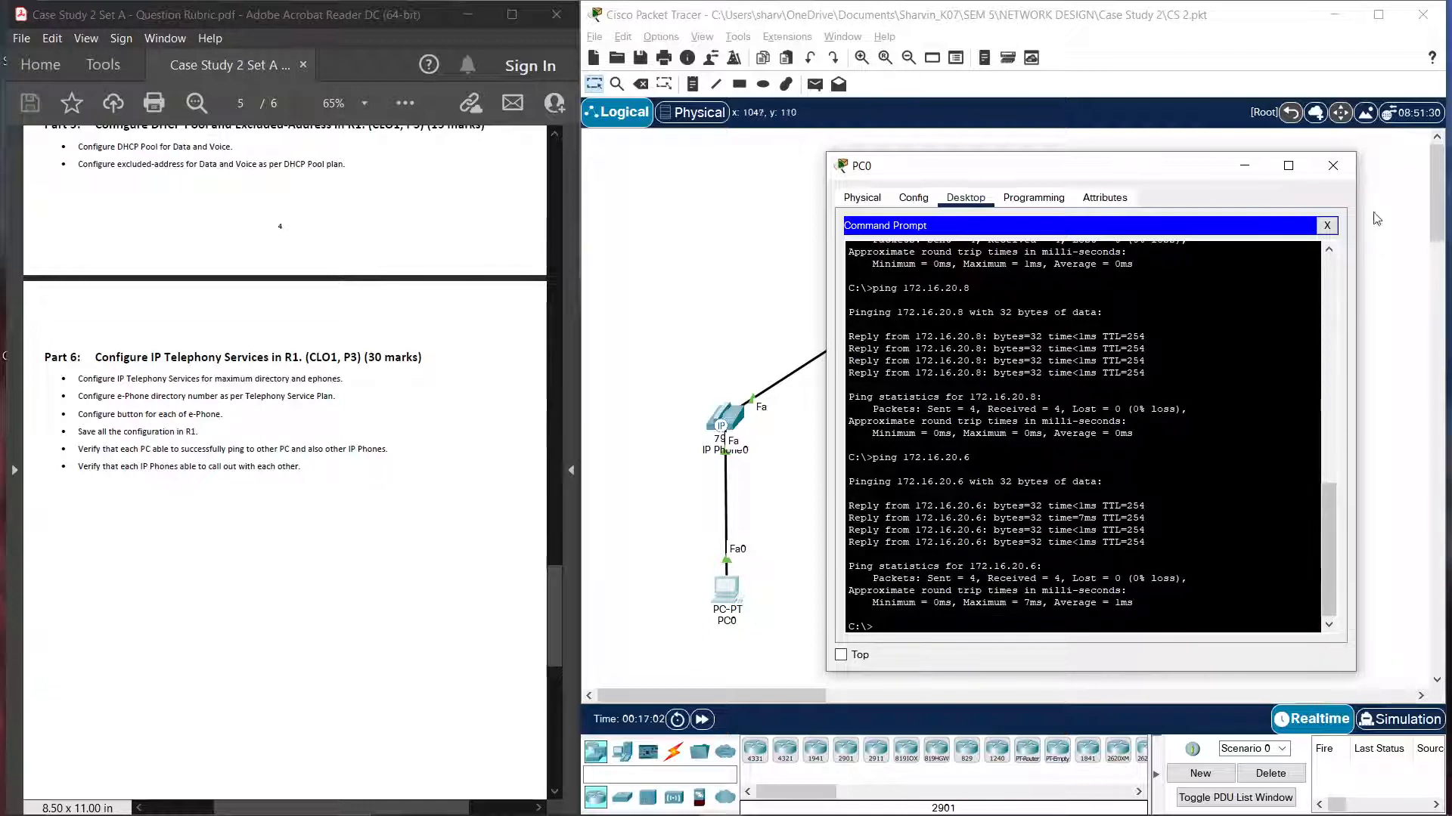
pyautogui.click(1333, 165)
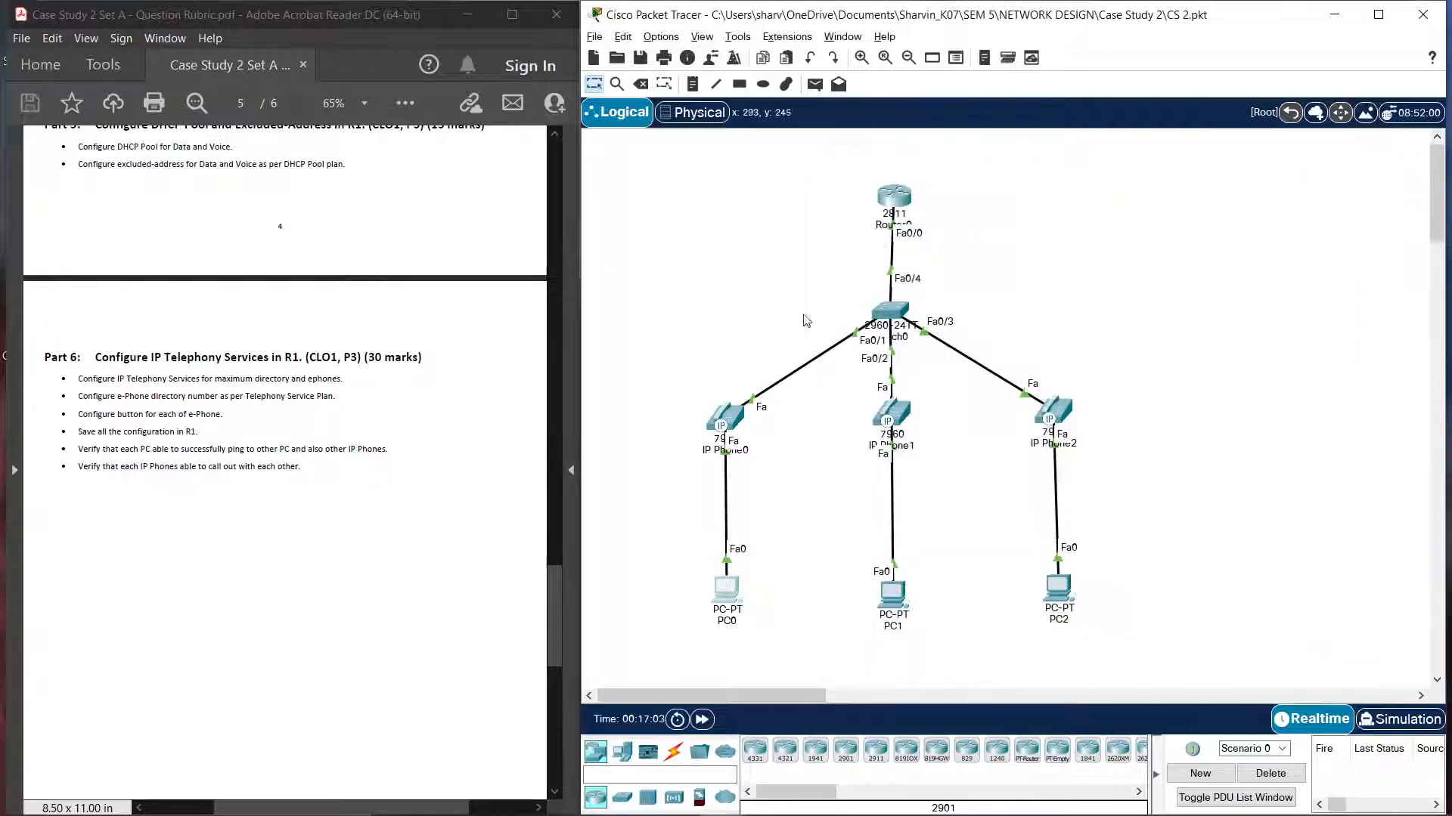
# Step: Check the directory number displayed on the graphical handset of IP Phone0, IP Phone1 and IP Phone2
pyautogui.click(724, 421)
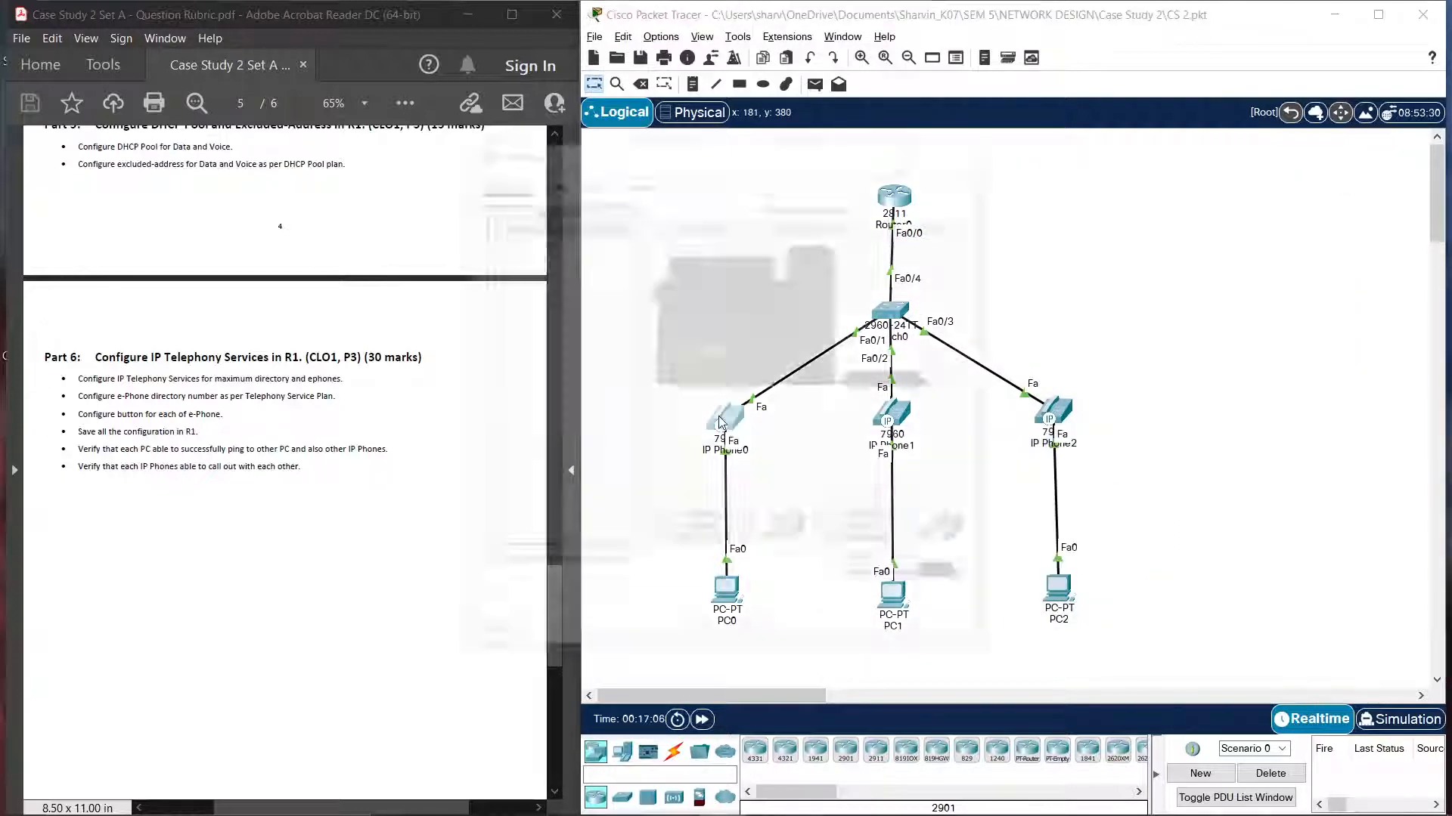
pyautogui.click(589, 181)
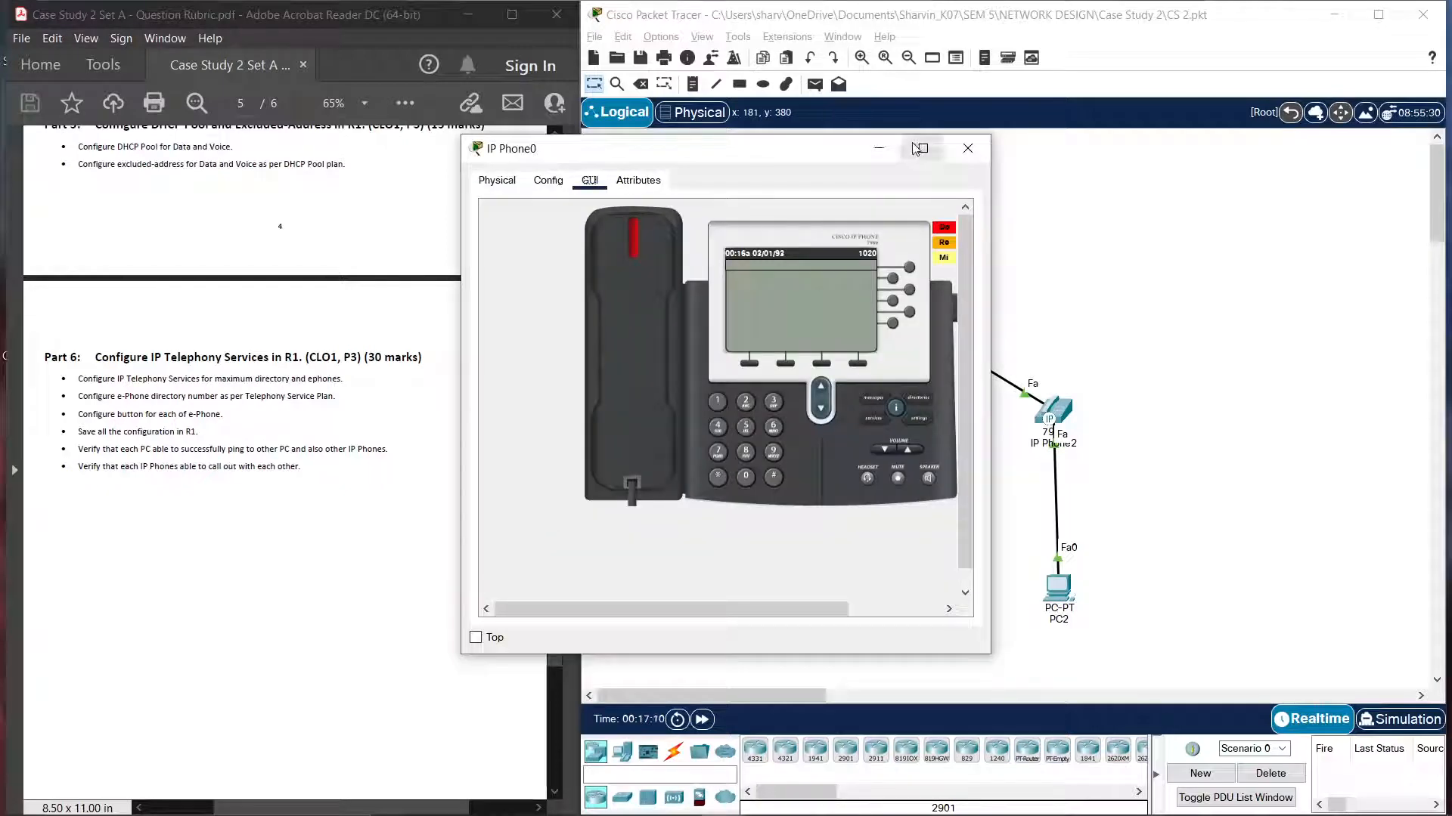
pyautogui.click(968, 148)
pyautogui.click(894, 416)
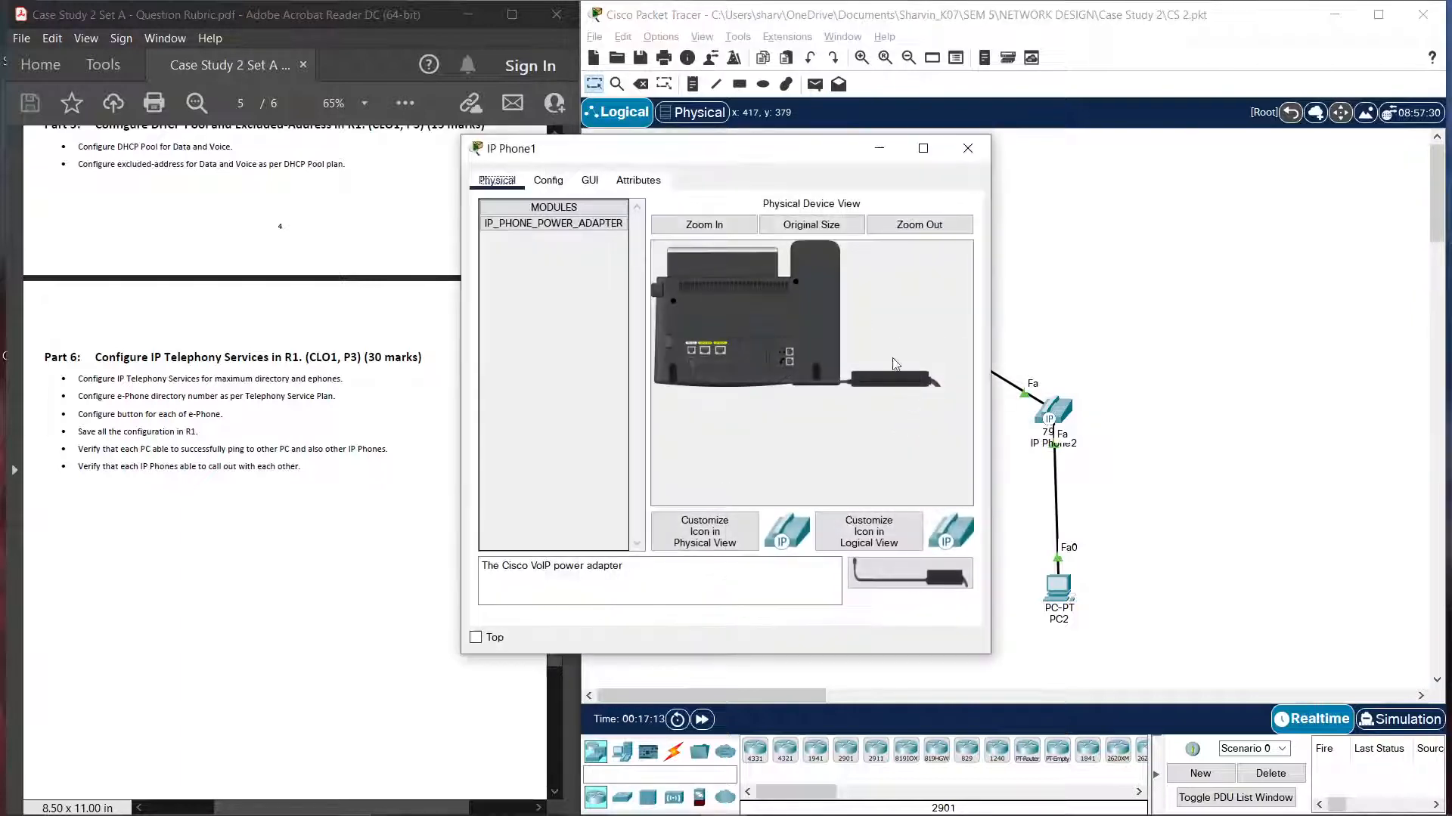
pyautogui.click(590, 180)
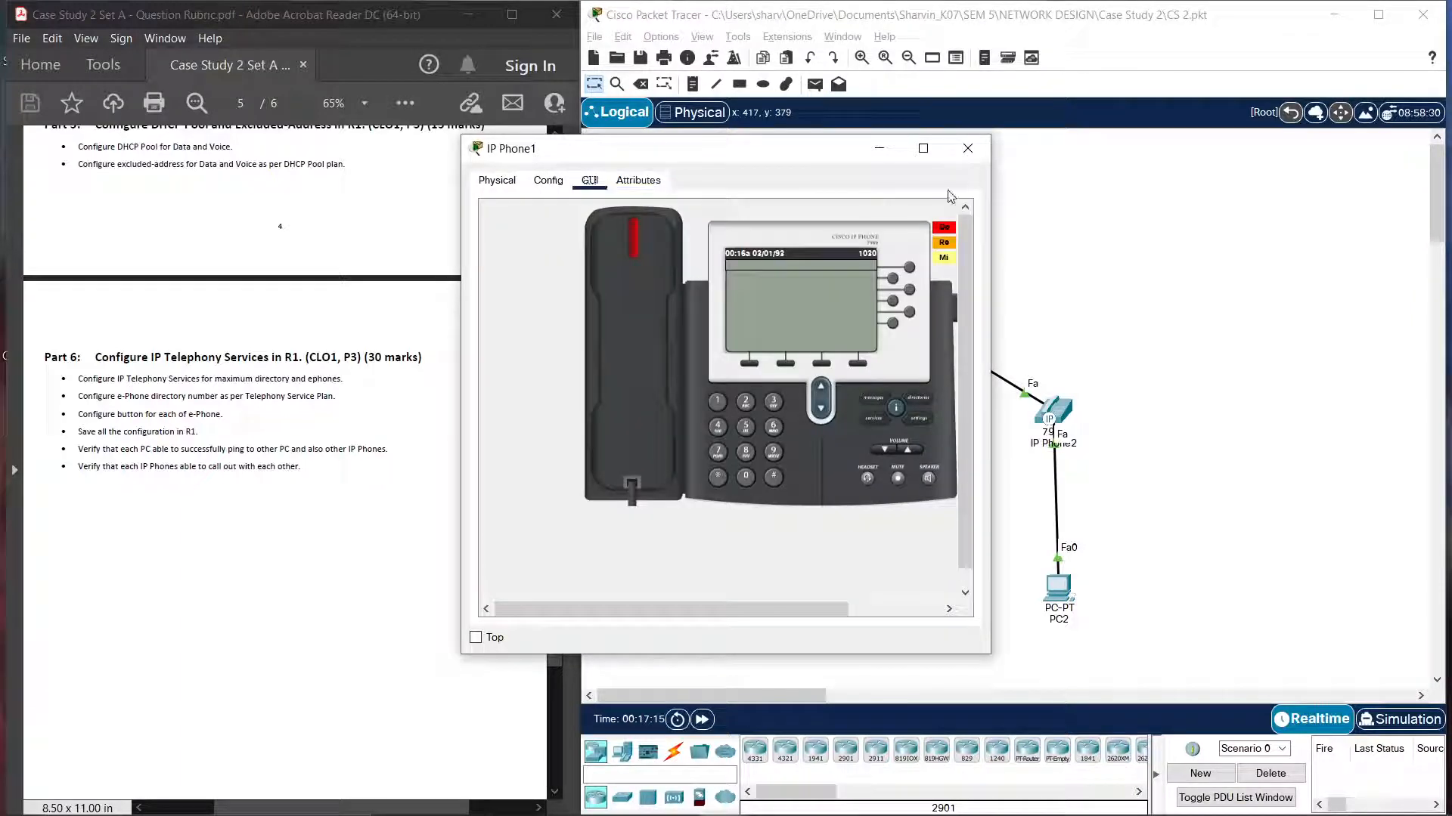
pyautogui.click(970, 149)
pyautogui.click(1056, 408)
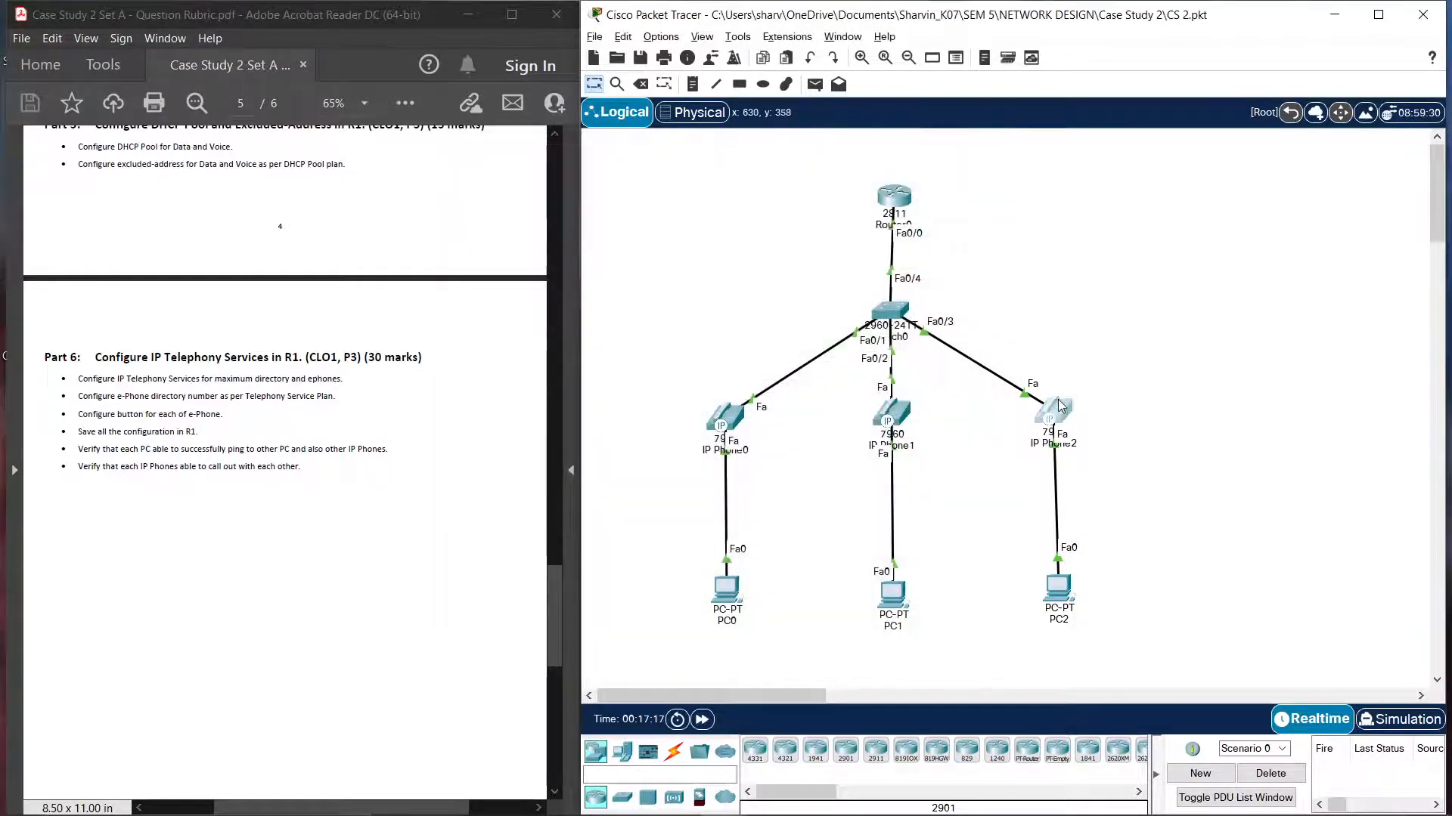
pyautogui.click(590, 180)
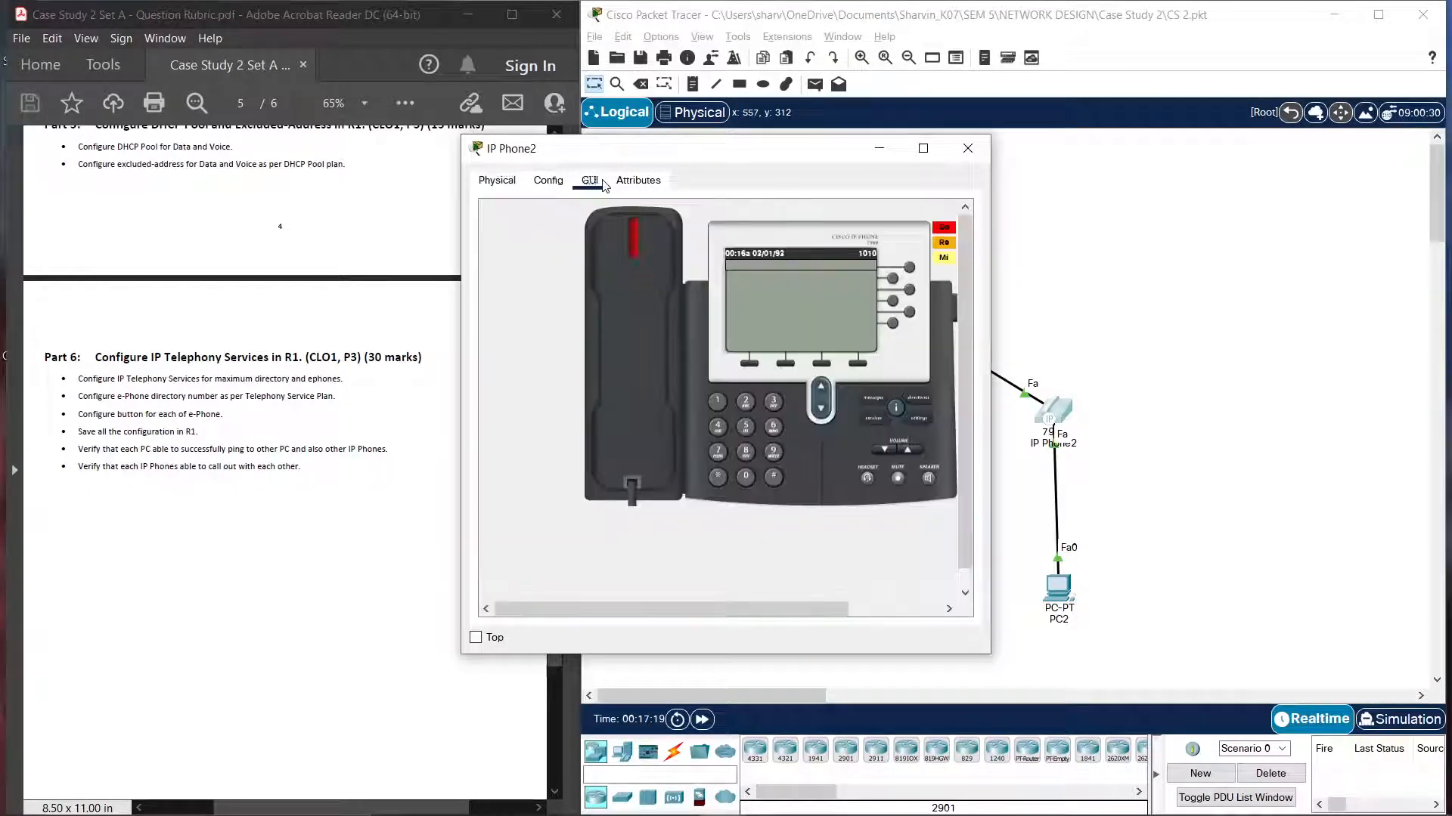
pyautogui.click(968, 148)
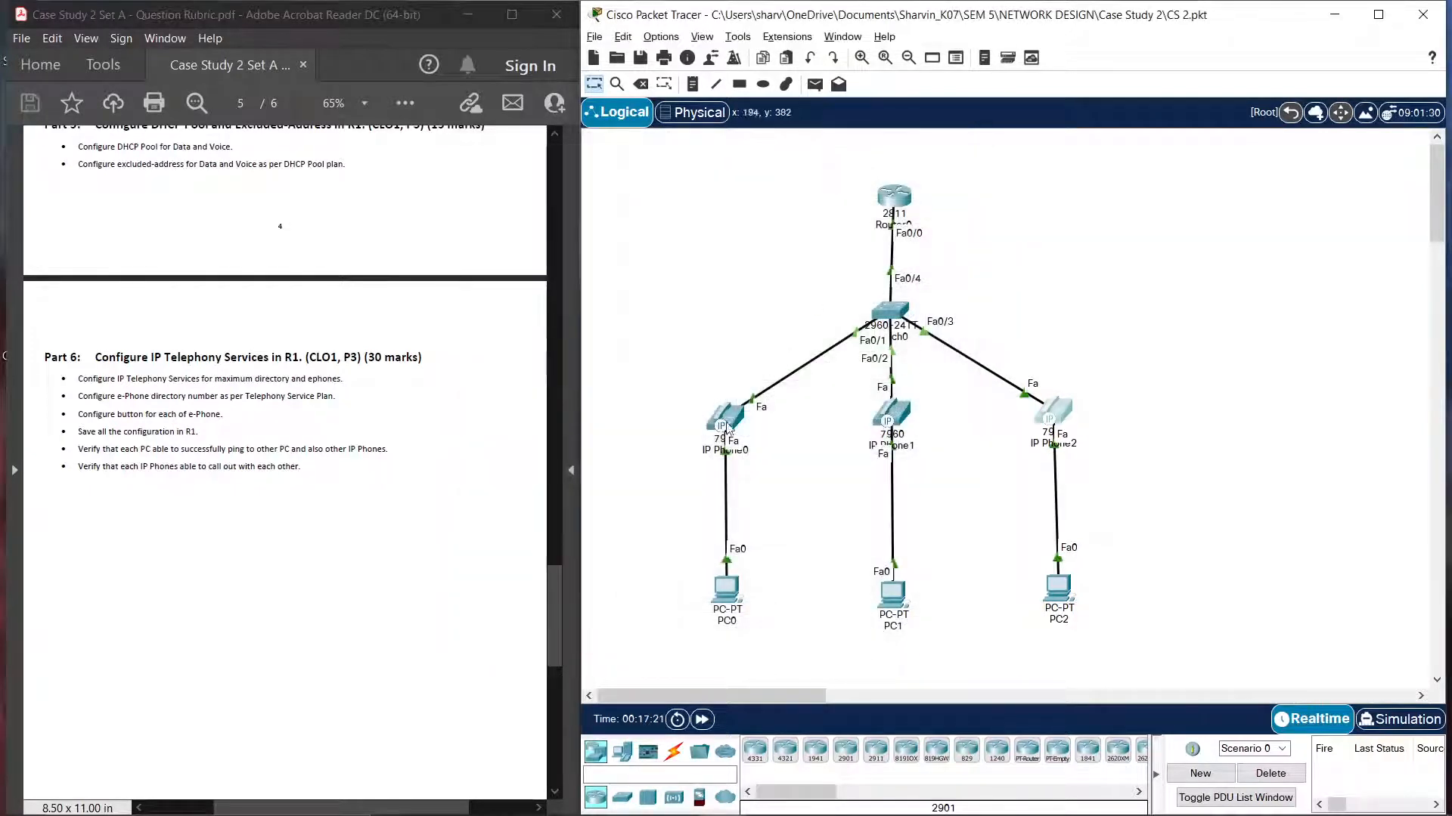
# Step: Call directory number 1030 from IP Phone0 by dialing it and lifting the handset
pyautogui.click(724, 430)
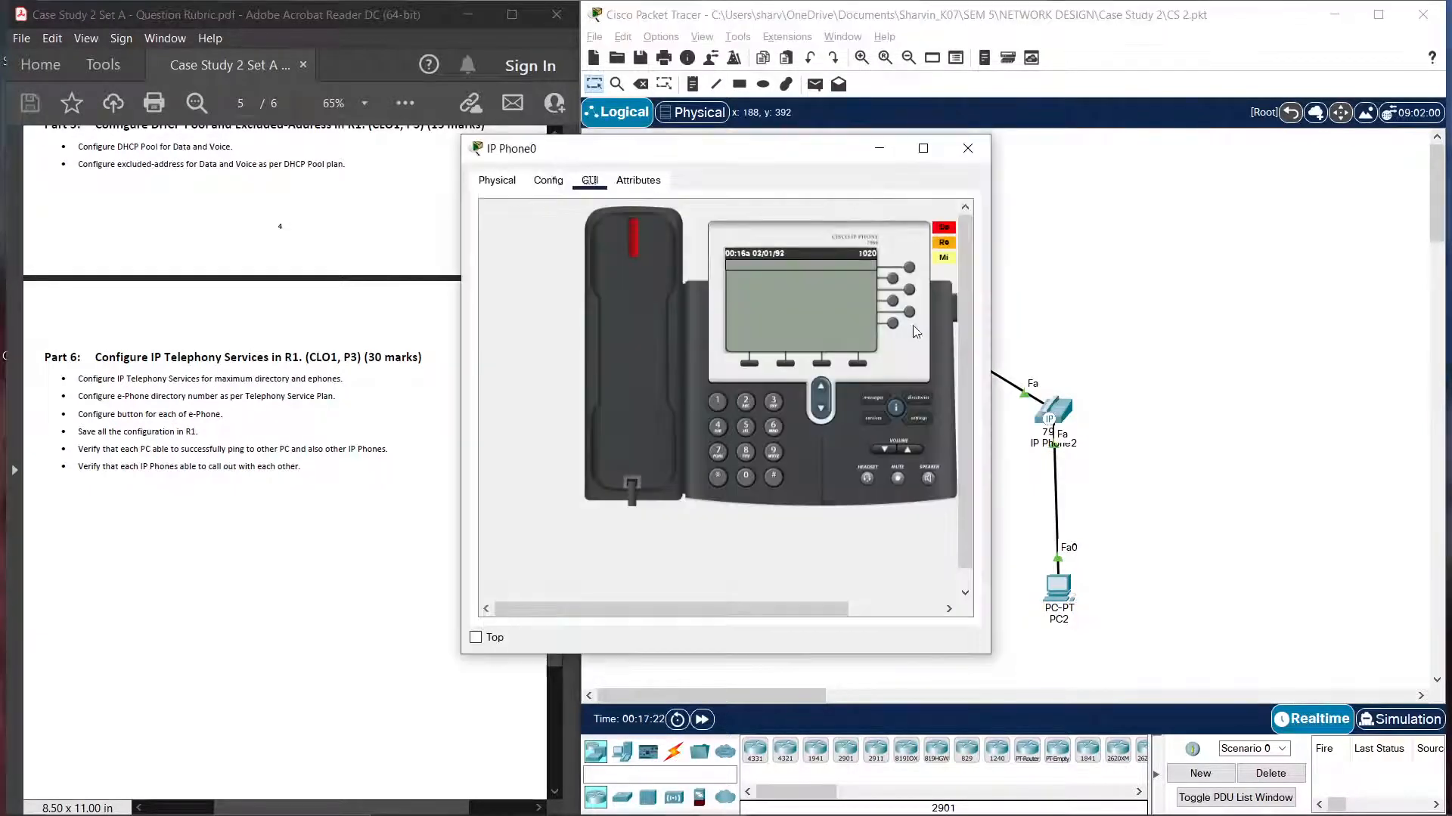
pyautogui.click(714, 403)
pyautogui.click(743, 476)
pyautogui.click(772, 401)
pyautogui.click(744, 476)
pyautogui.moveTo(758, 155); pyautogui.dragTo(954, 175)
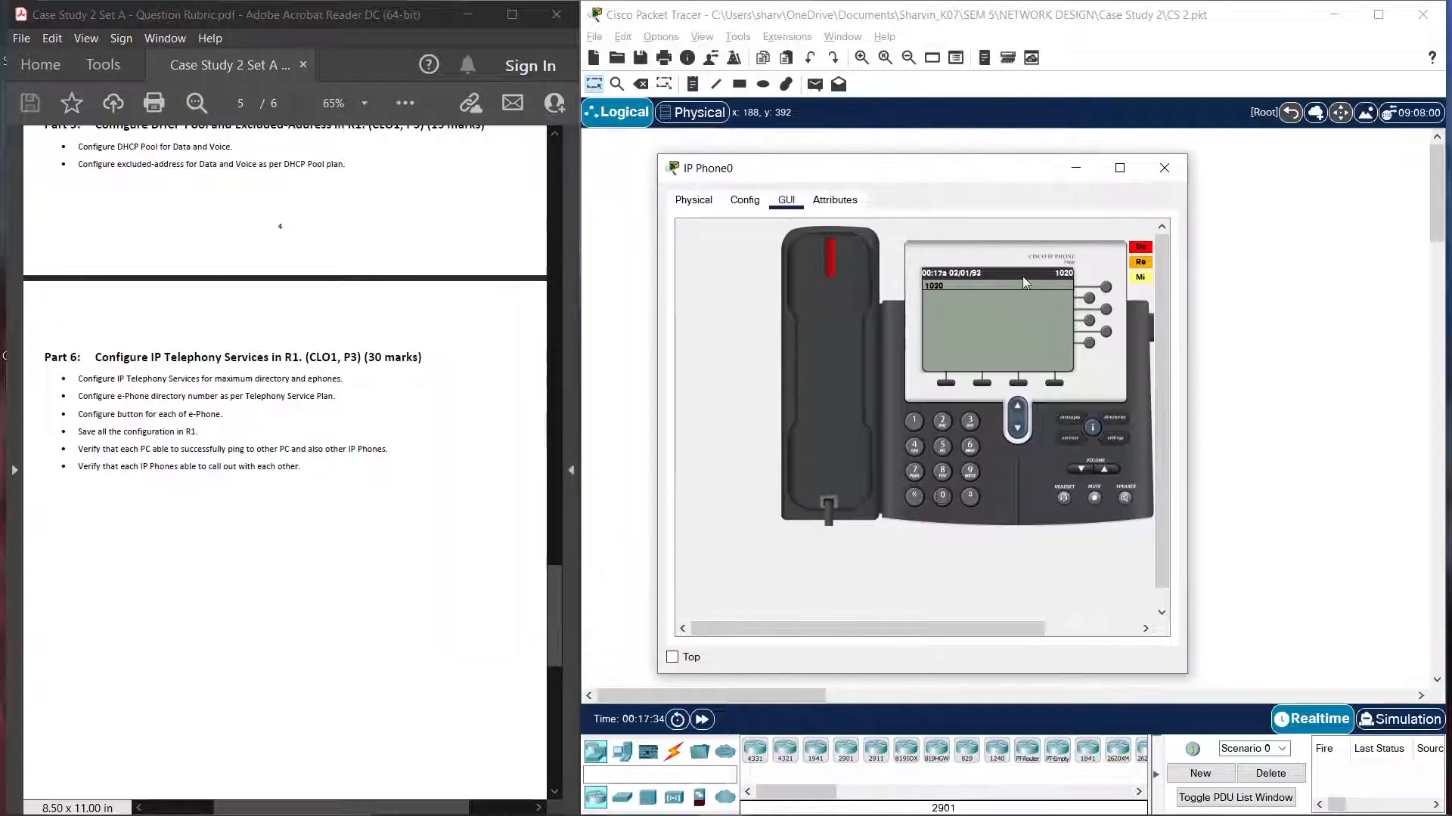
pyautogui.click(830, 375)
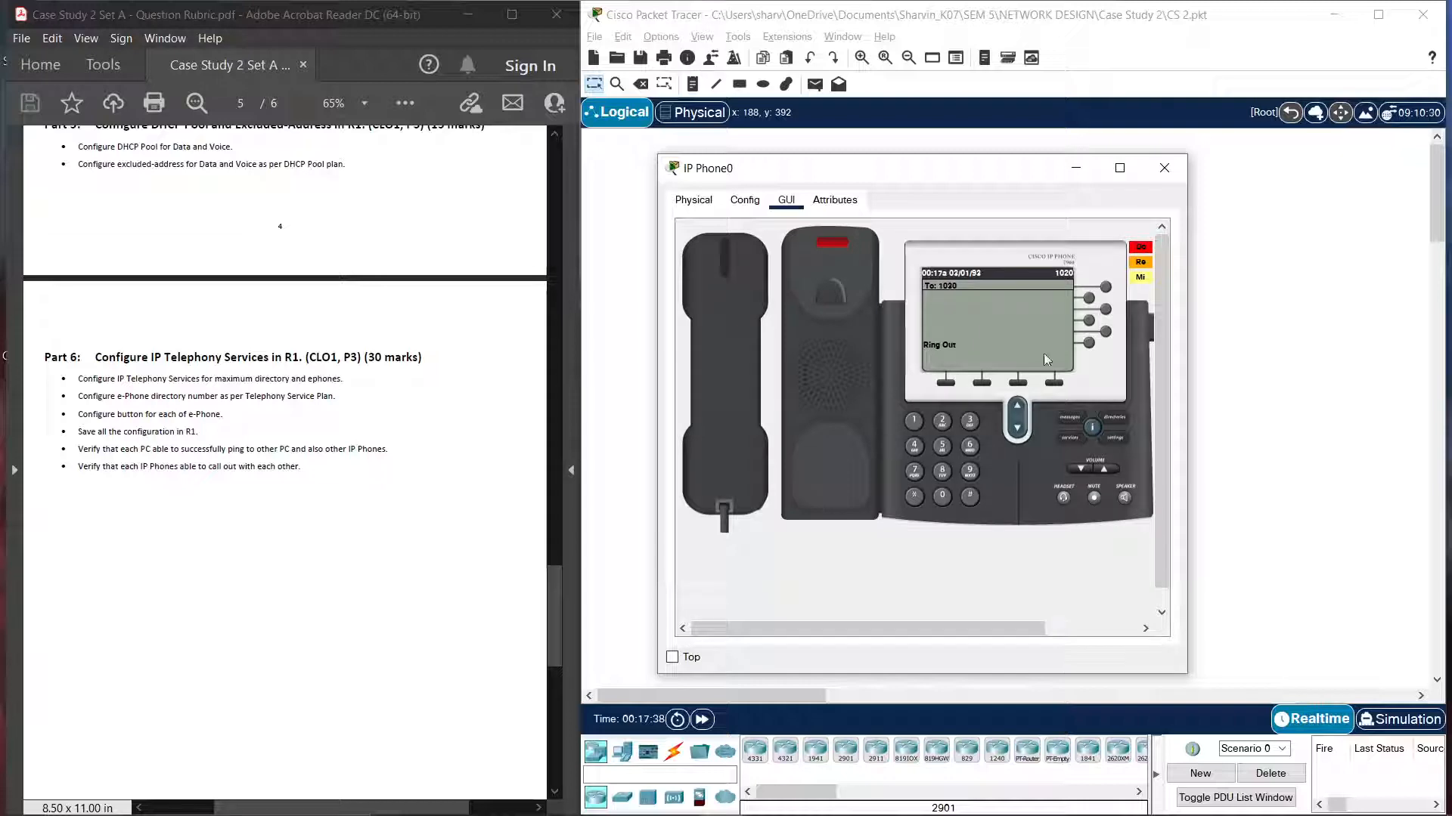
# Step: Answer the incoming call on IP Phone1, hang up, and close the phone's window
pyautogui.click(1076, 168)
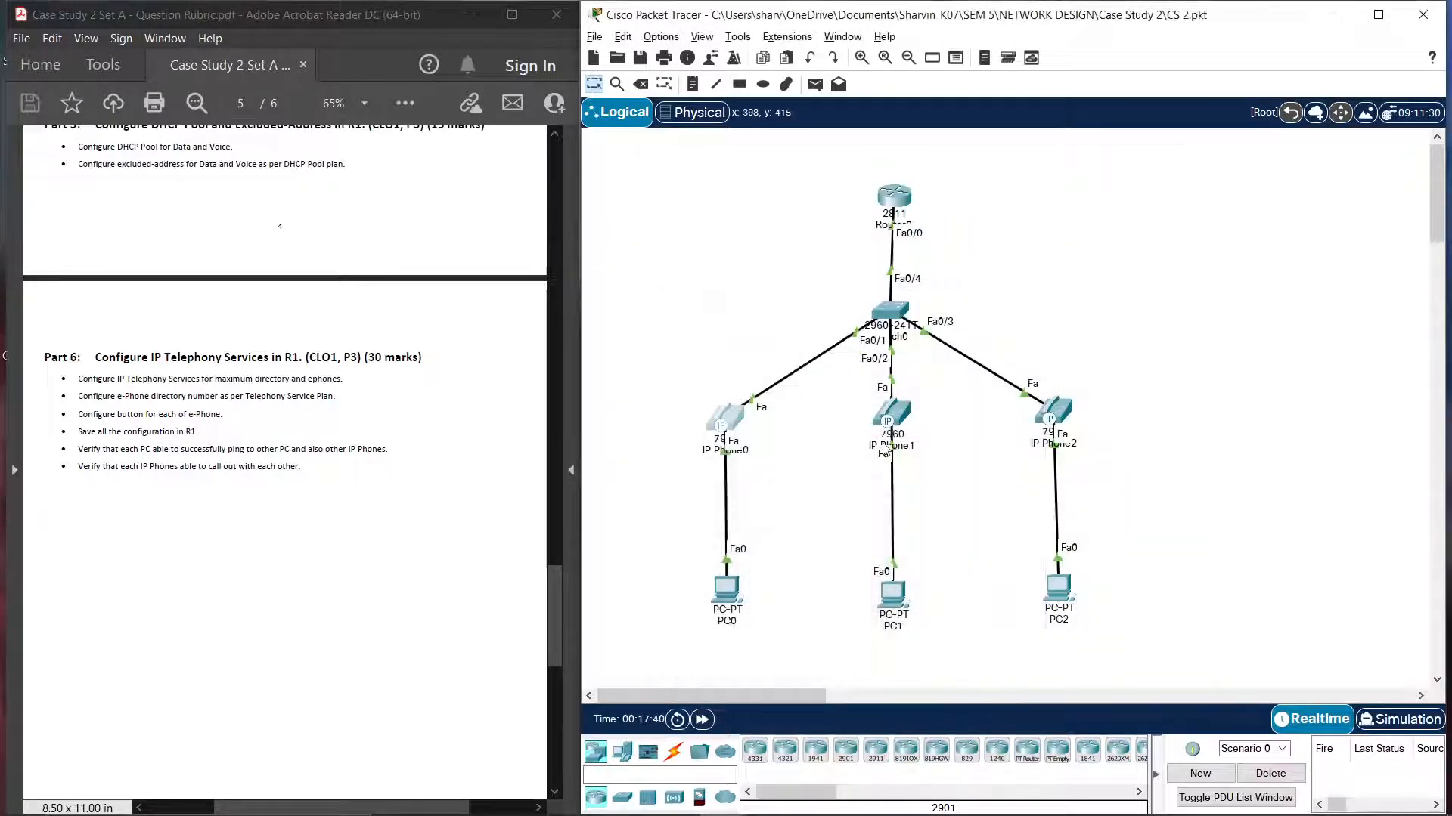
pyautogui.click(893, 417)
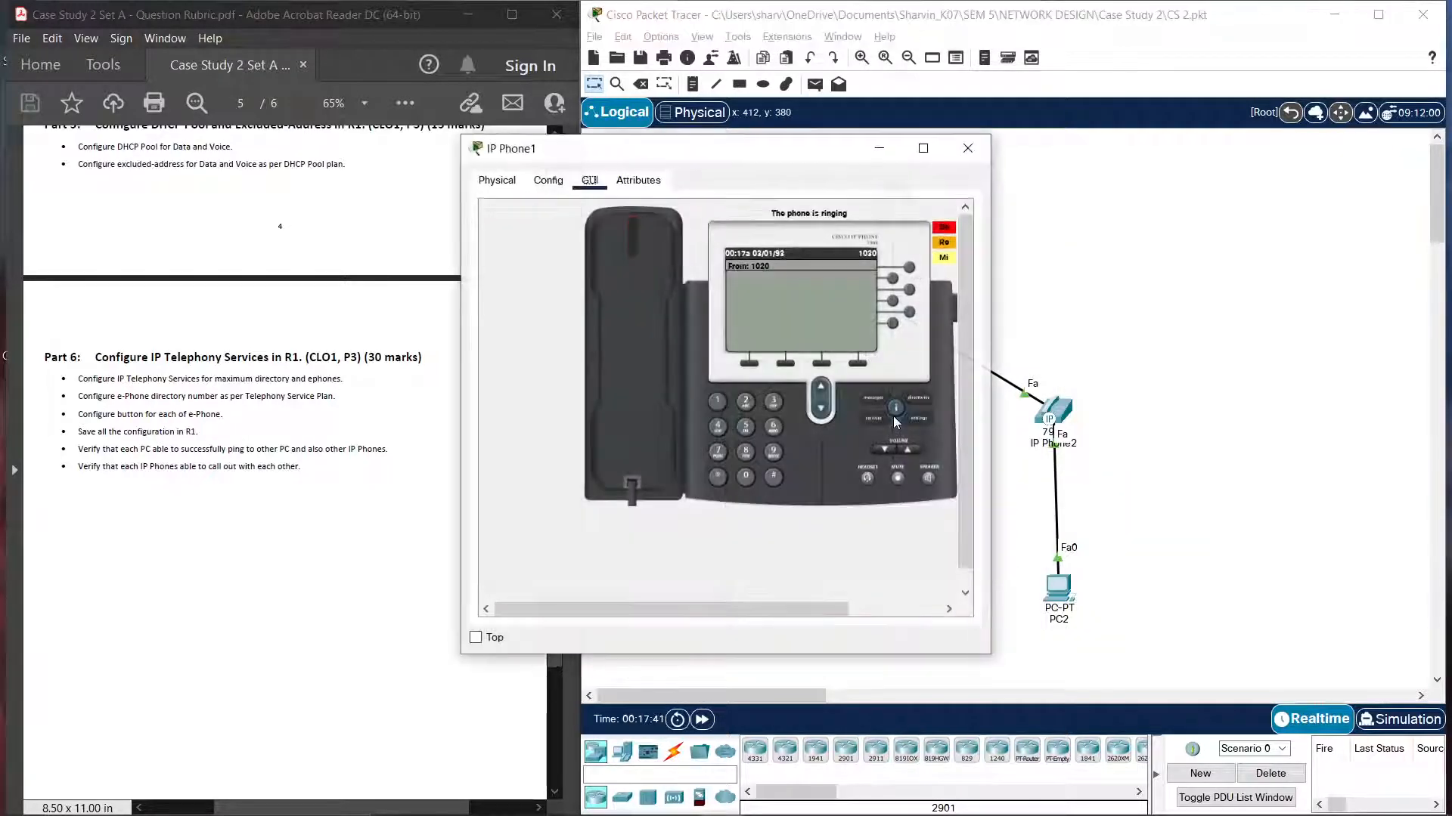
pyautogui.click(647, 341)
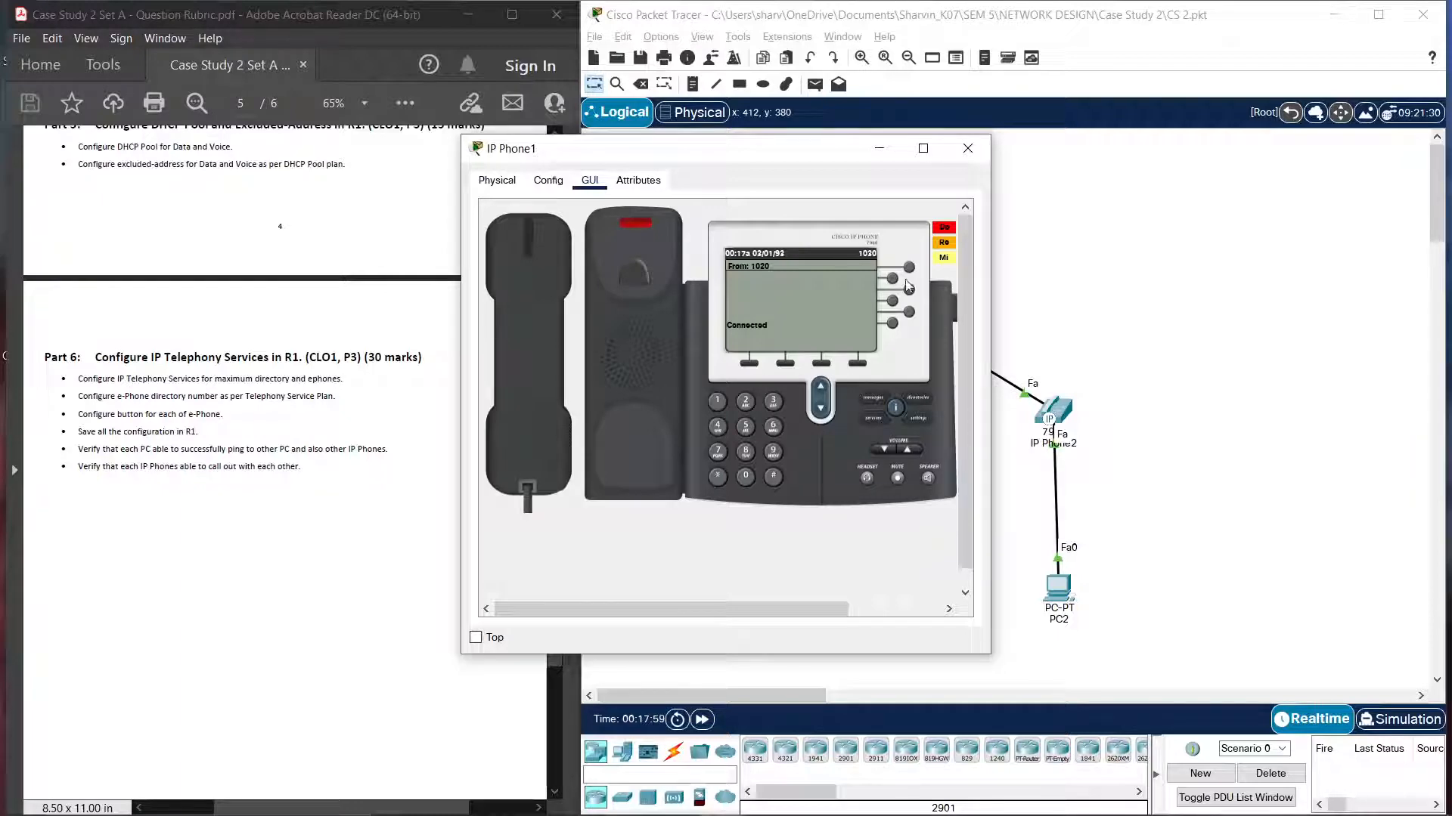
pyautogui.click(568, 317)
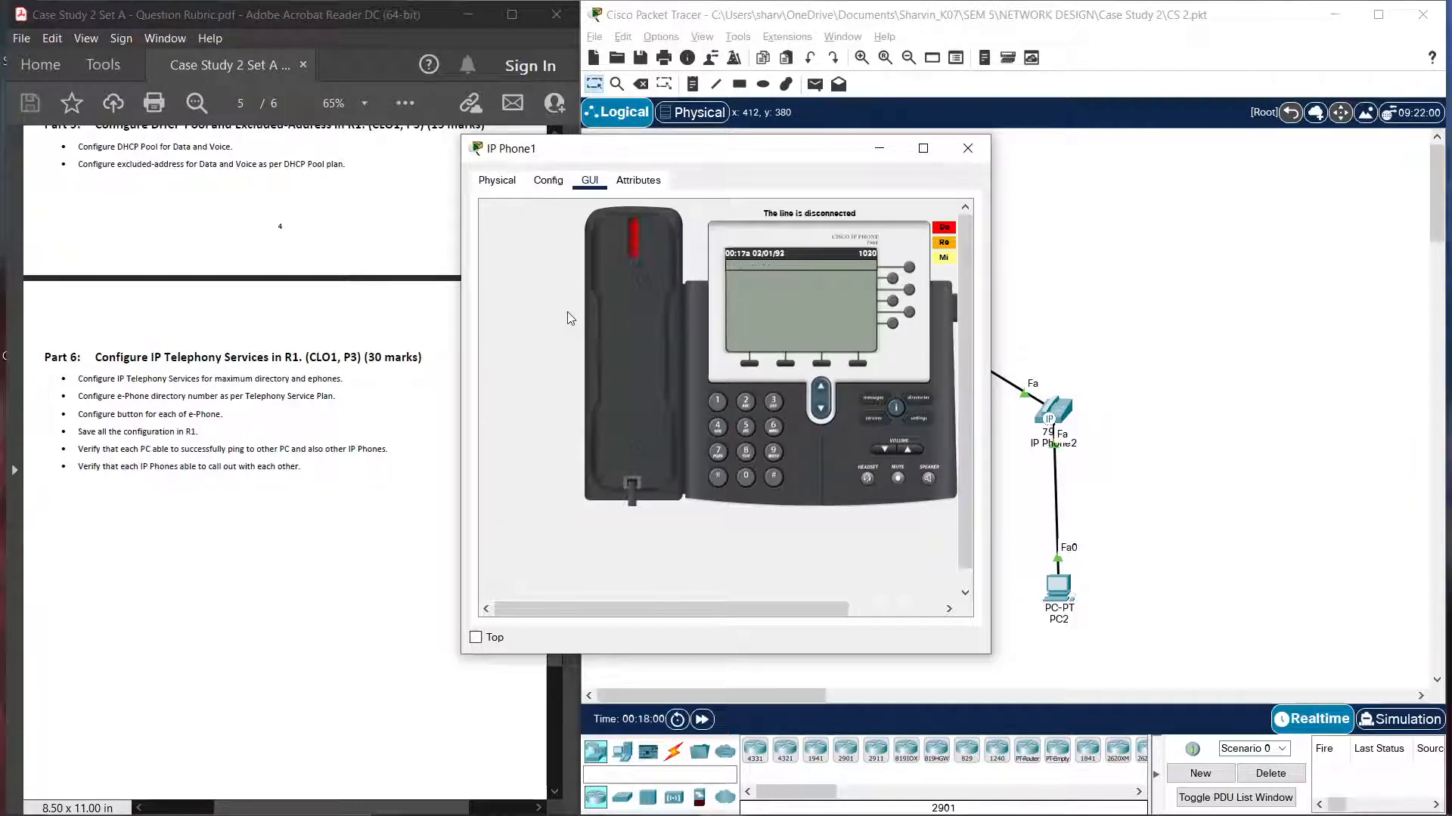
pyautogui.click(968, 148)
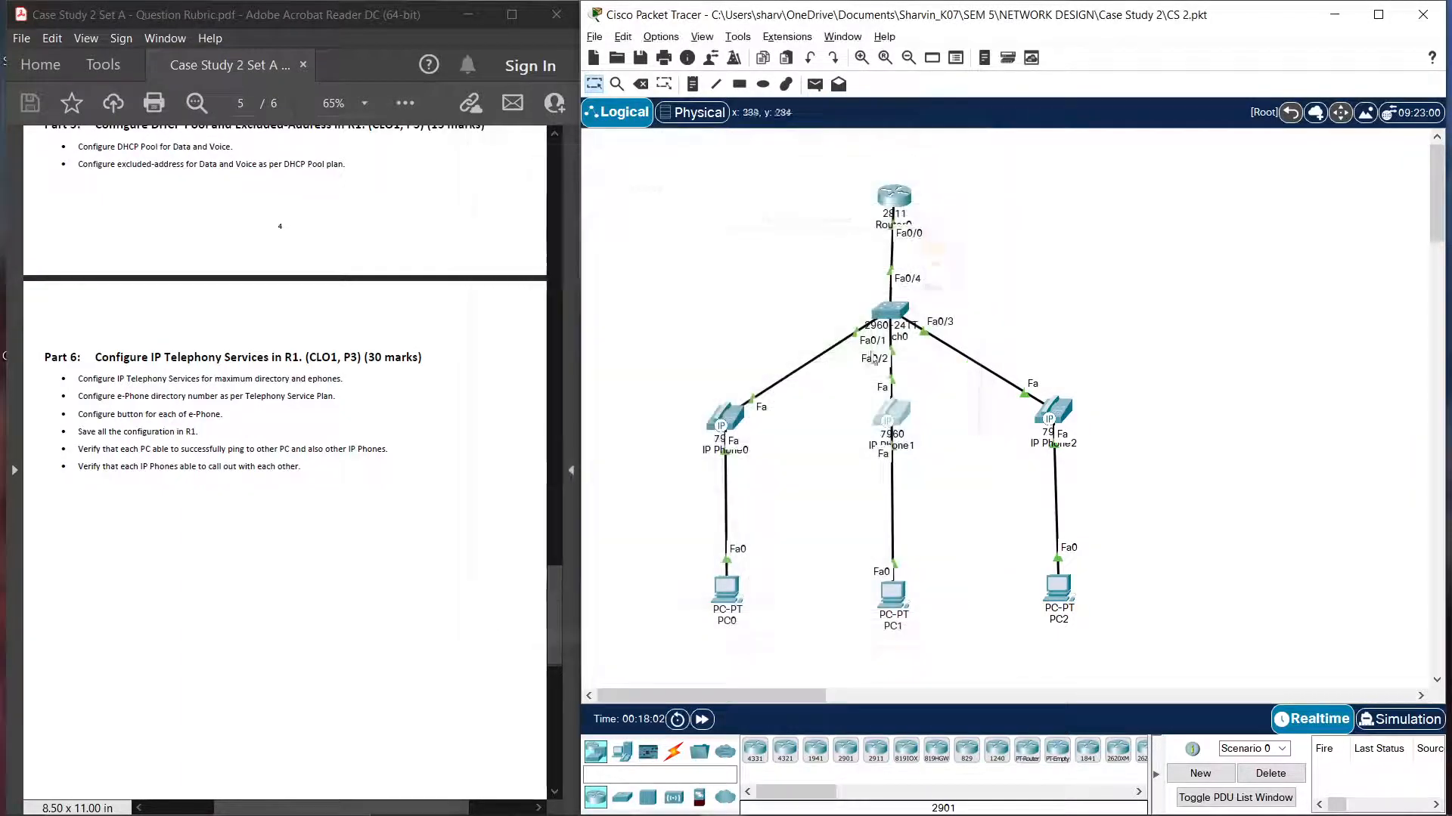
# Step: Reopen IP Phone0's graphical handset view
pyautogui.click(714, 417)
pyautogui.click(724, 399)
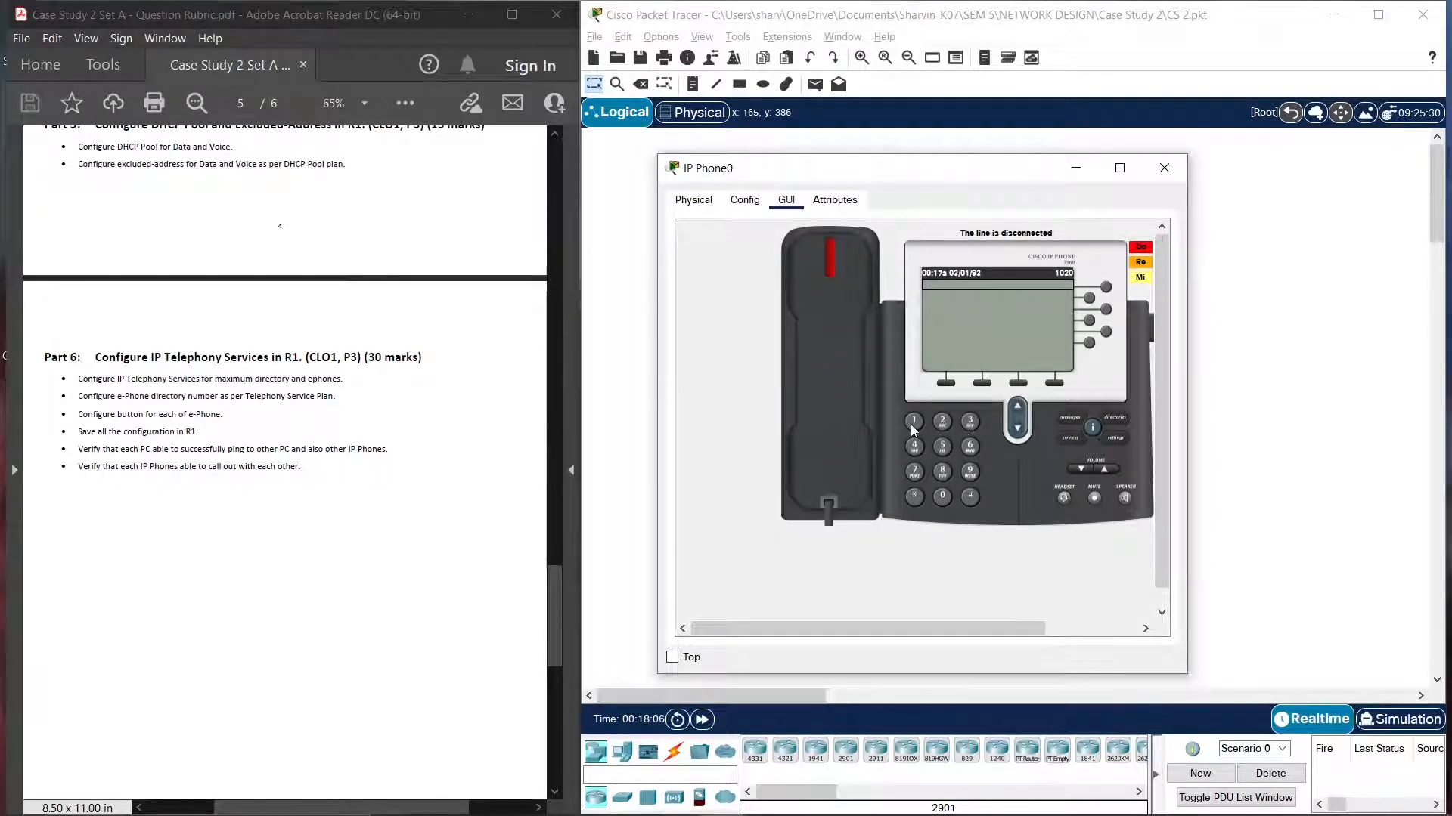
pyautogui.click(942, 496)
pyautogui.click(1141, 247)
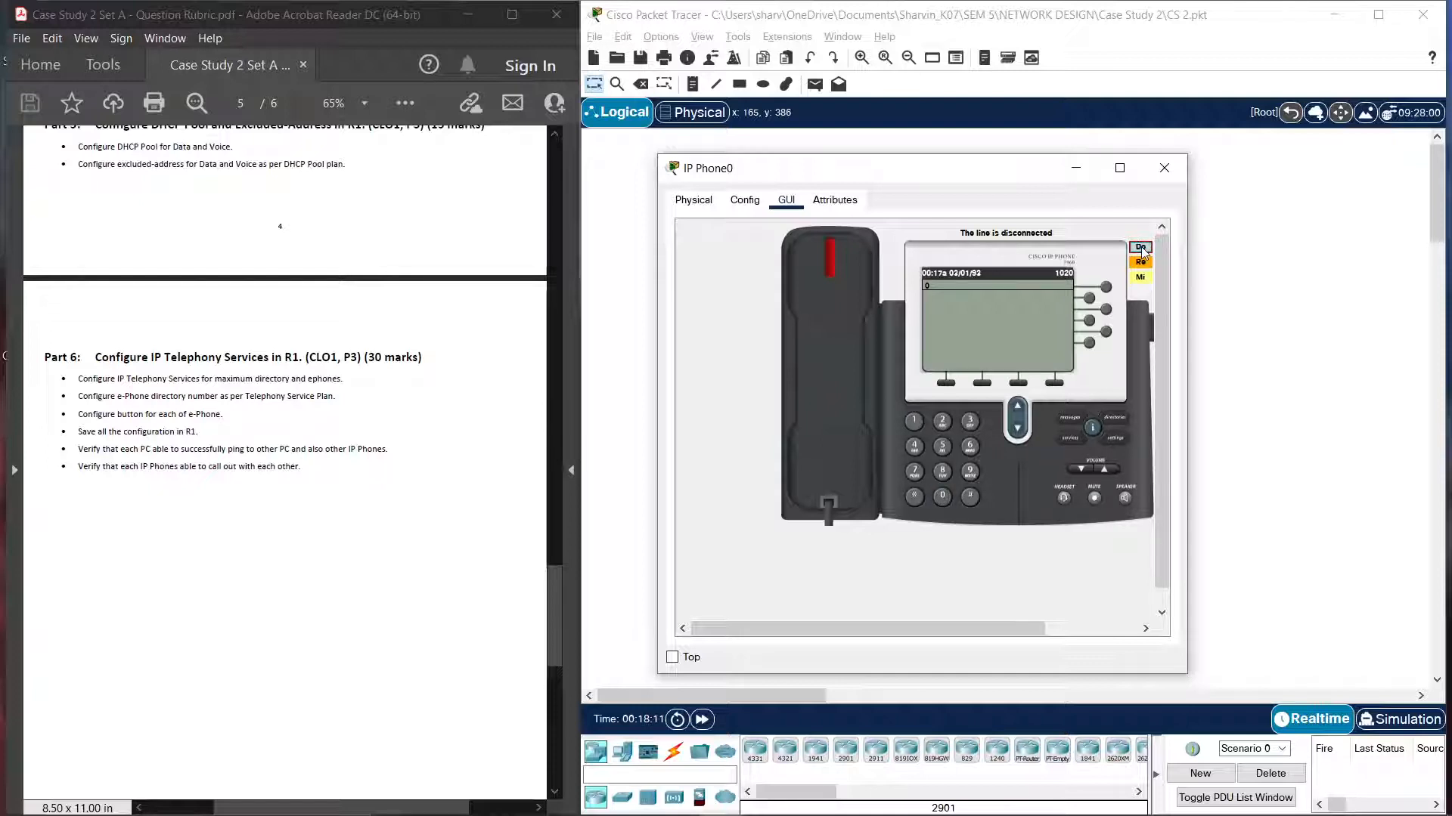
pyautogui.click(814, 333)
pyautogui.click(814, 333)
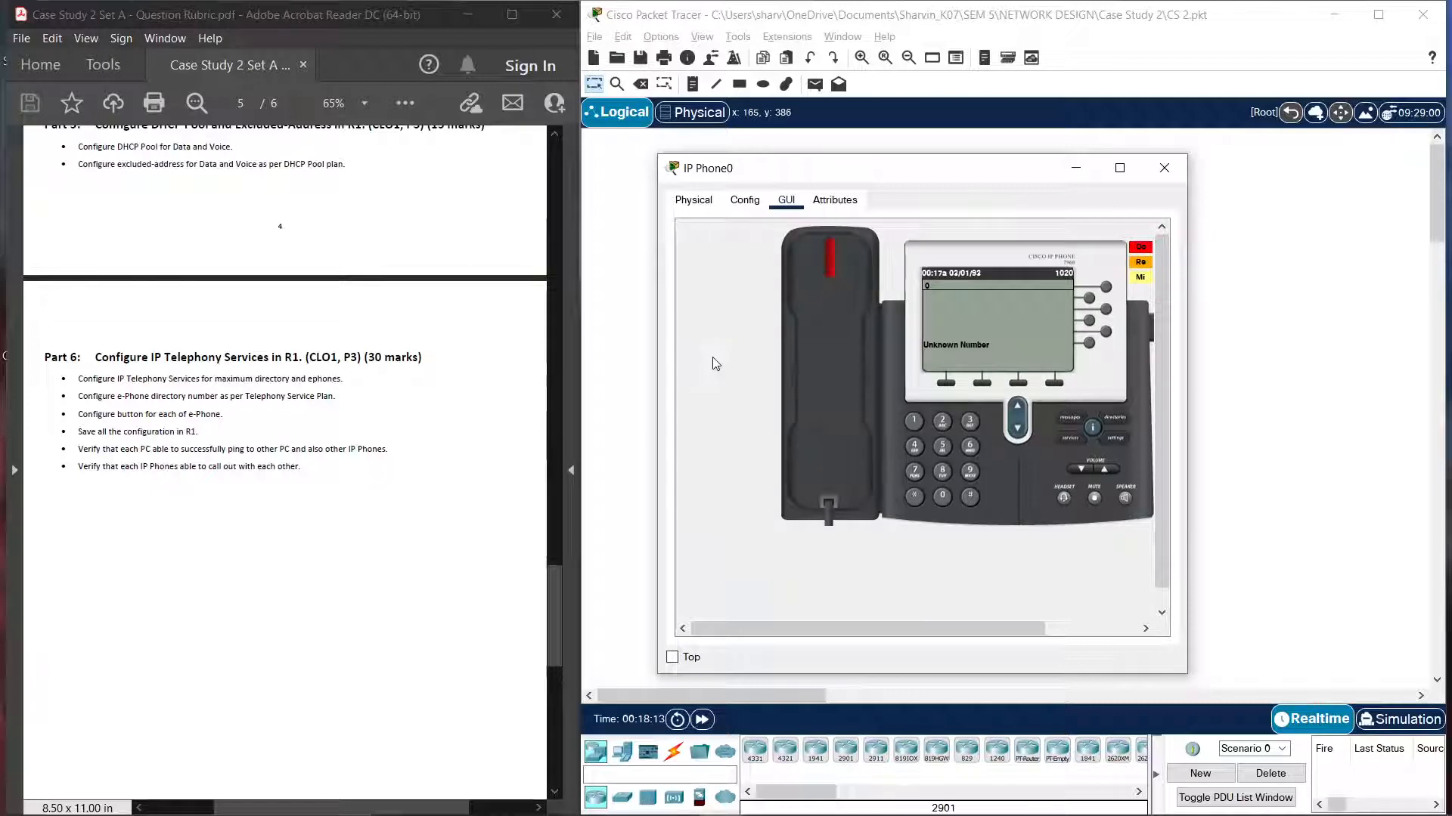
# Step: Call directory number 1010 from IP Phone0 by dialing it and lifting the handset
pyautogui.click(912, 424)
pyautogui.click(942, 496)
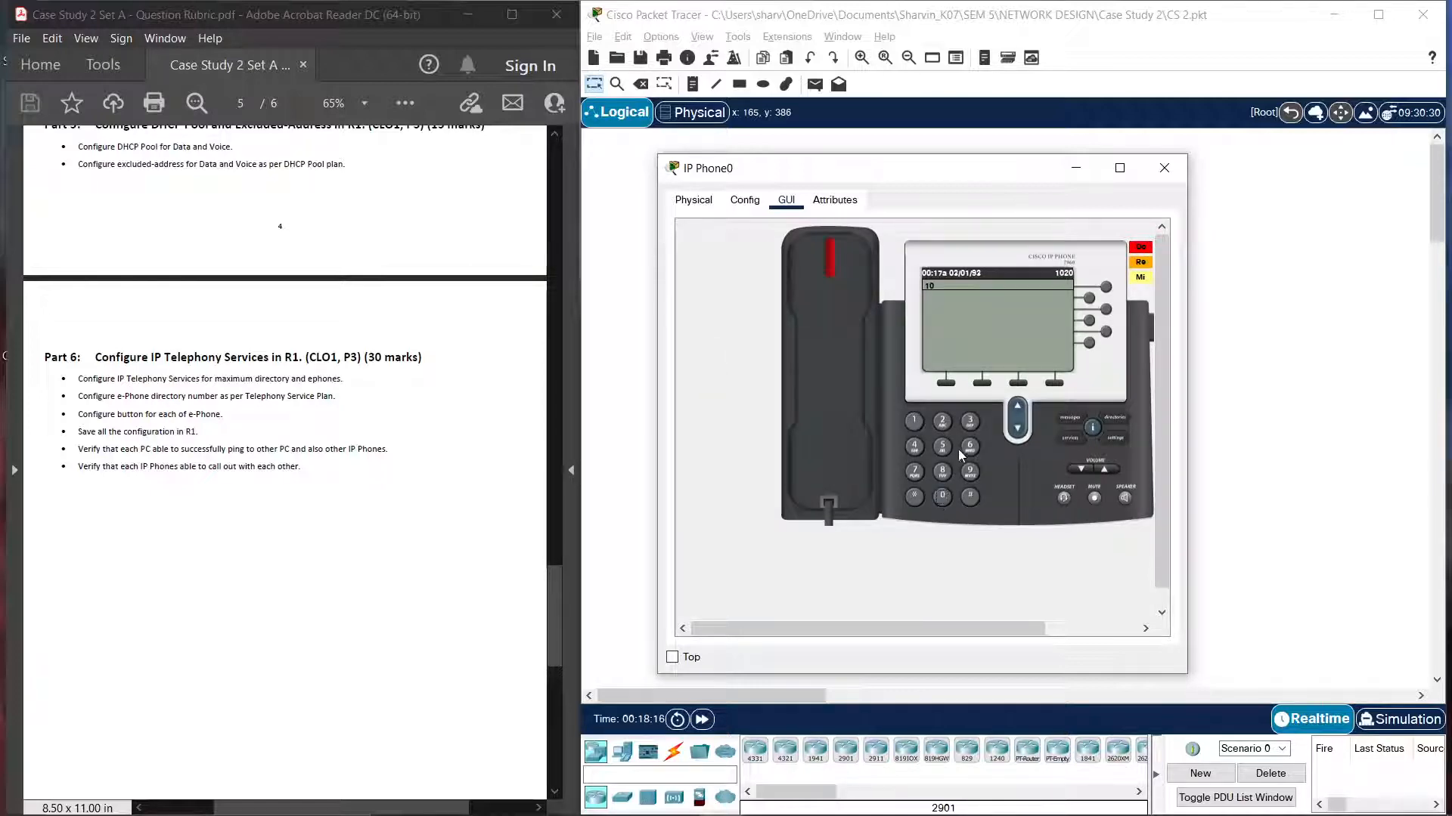
pyautogui.click(913, 421)
pyautogui.click(865, 421)
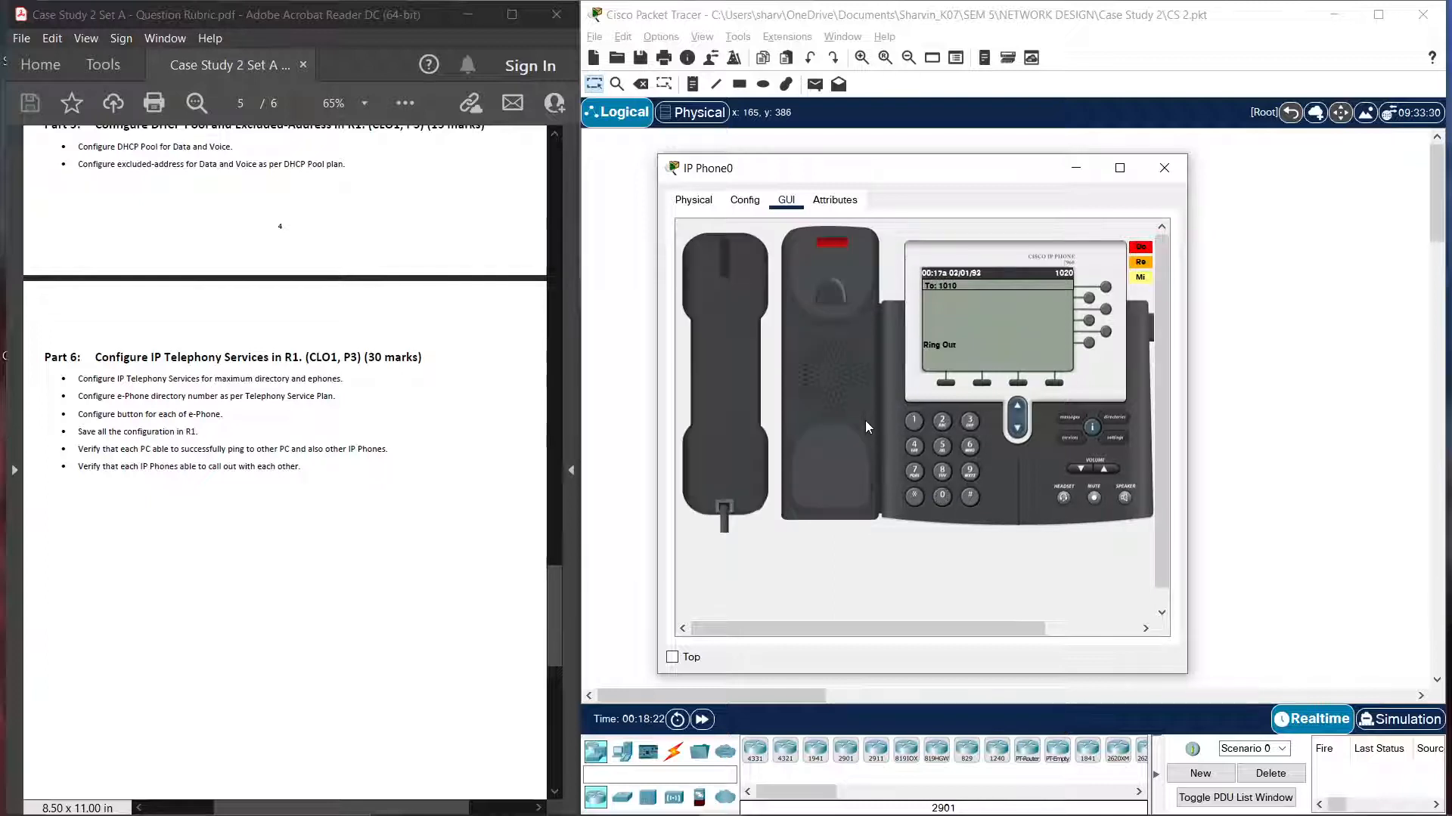
# Step: Answer IP Phone0's call on IP Phone2 and hang up
pyautogui.click(1076, 168)
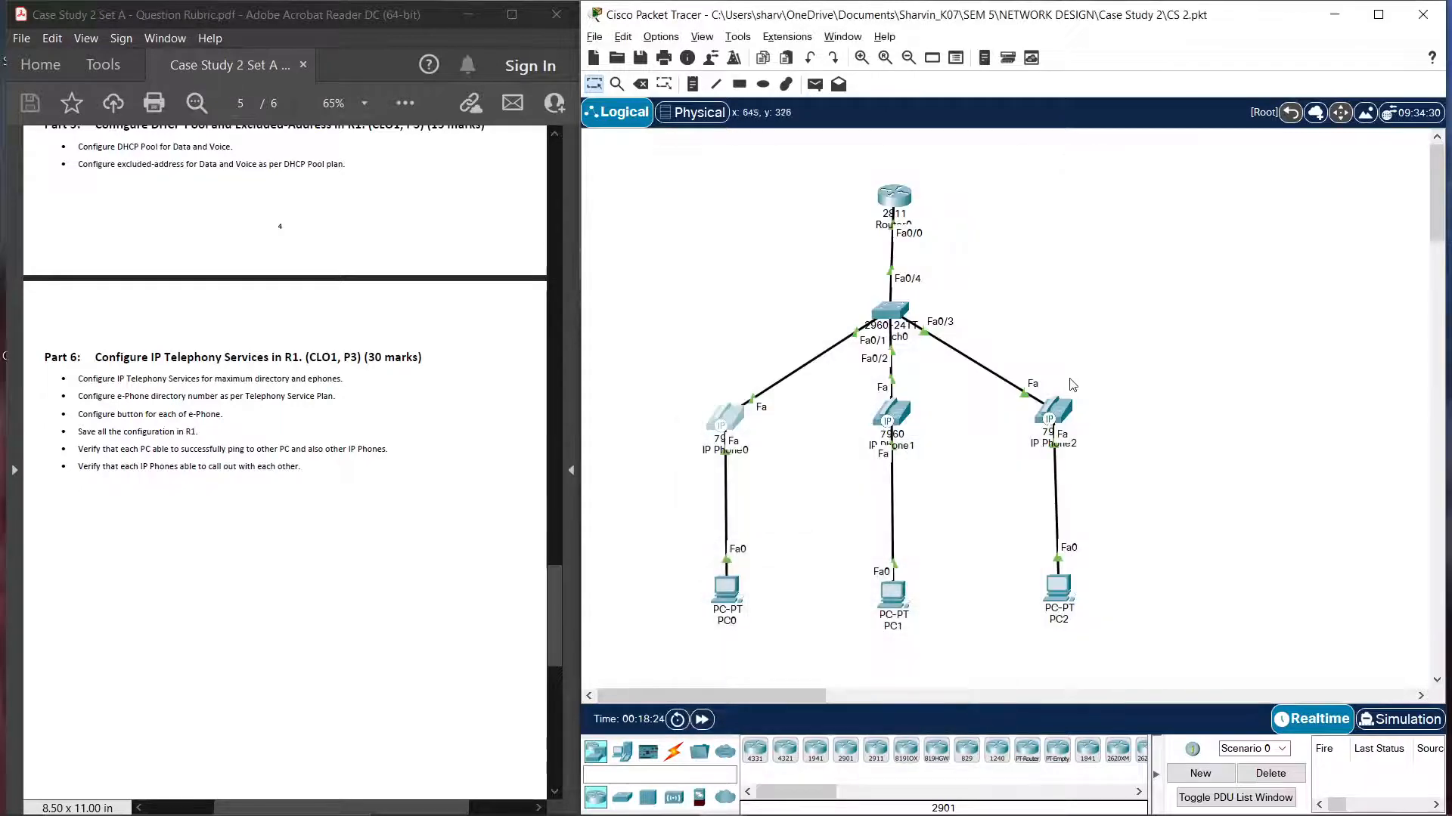
pyautogui.click(1066, 412)
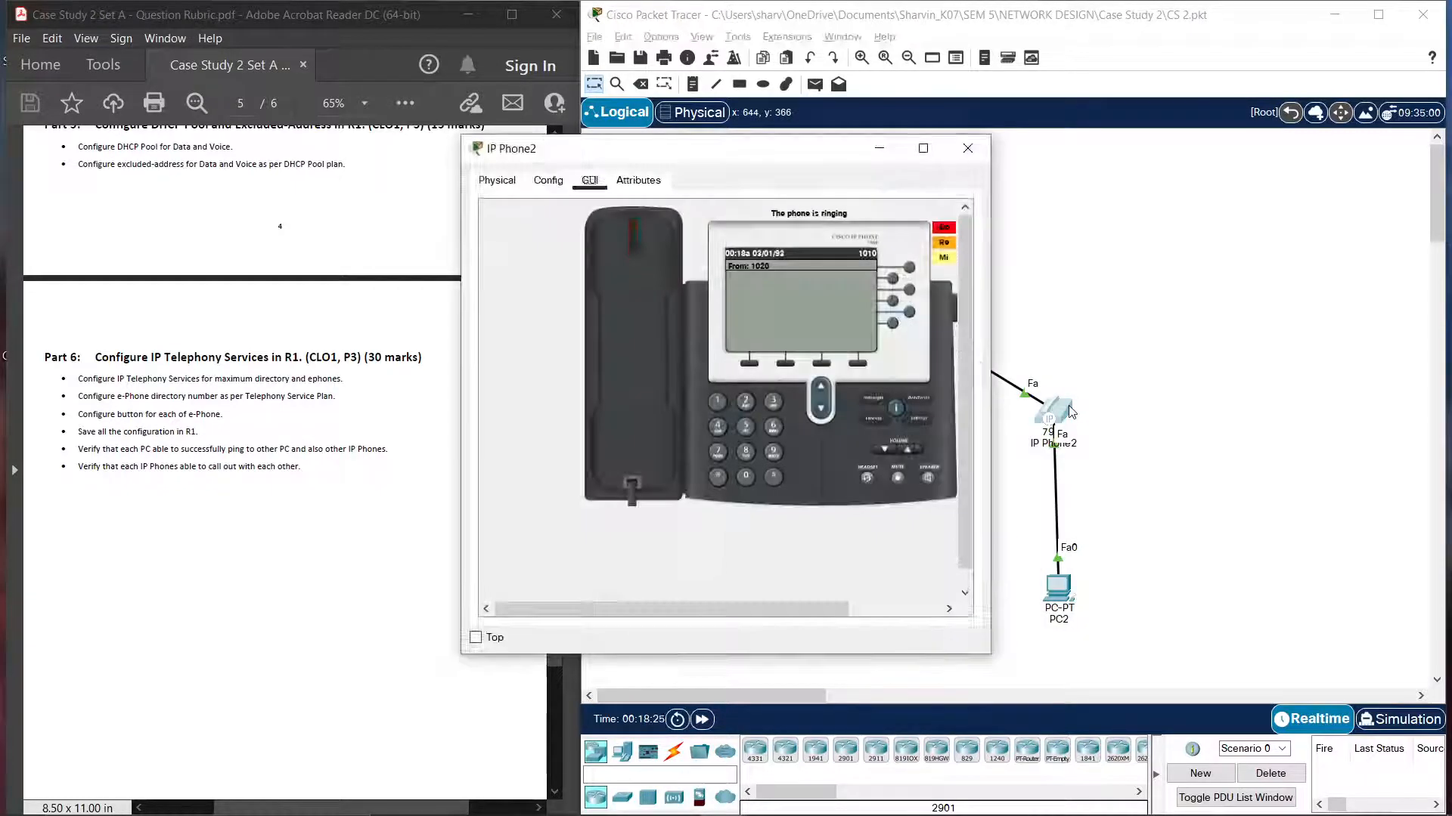
pyautogui.click(645, 323)
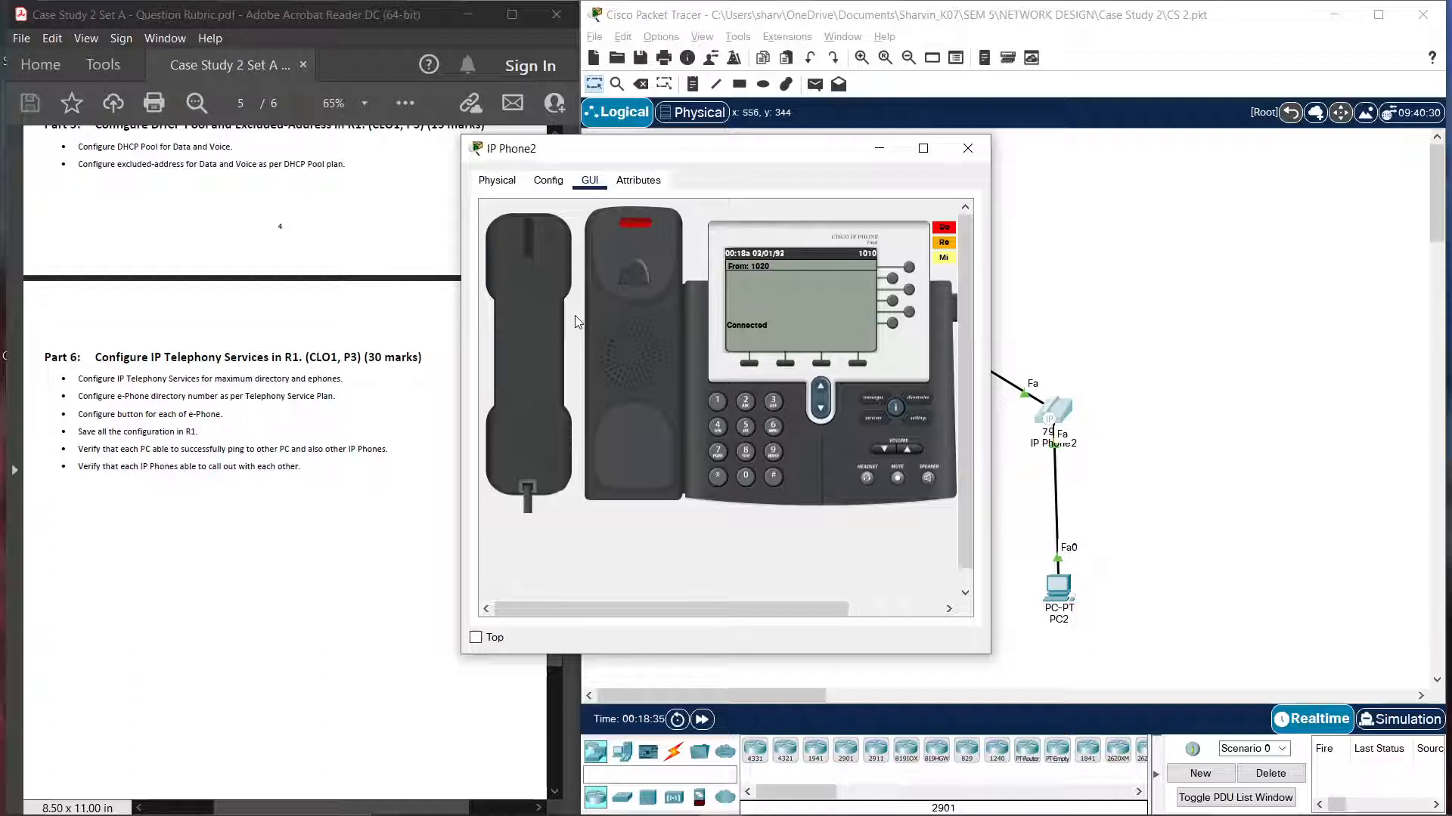
pyautogui.click(530, 328)
pyautogui.moveTo(709, 160); pyautogui.dragTo(929, 171)
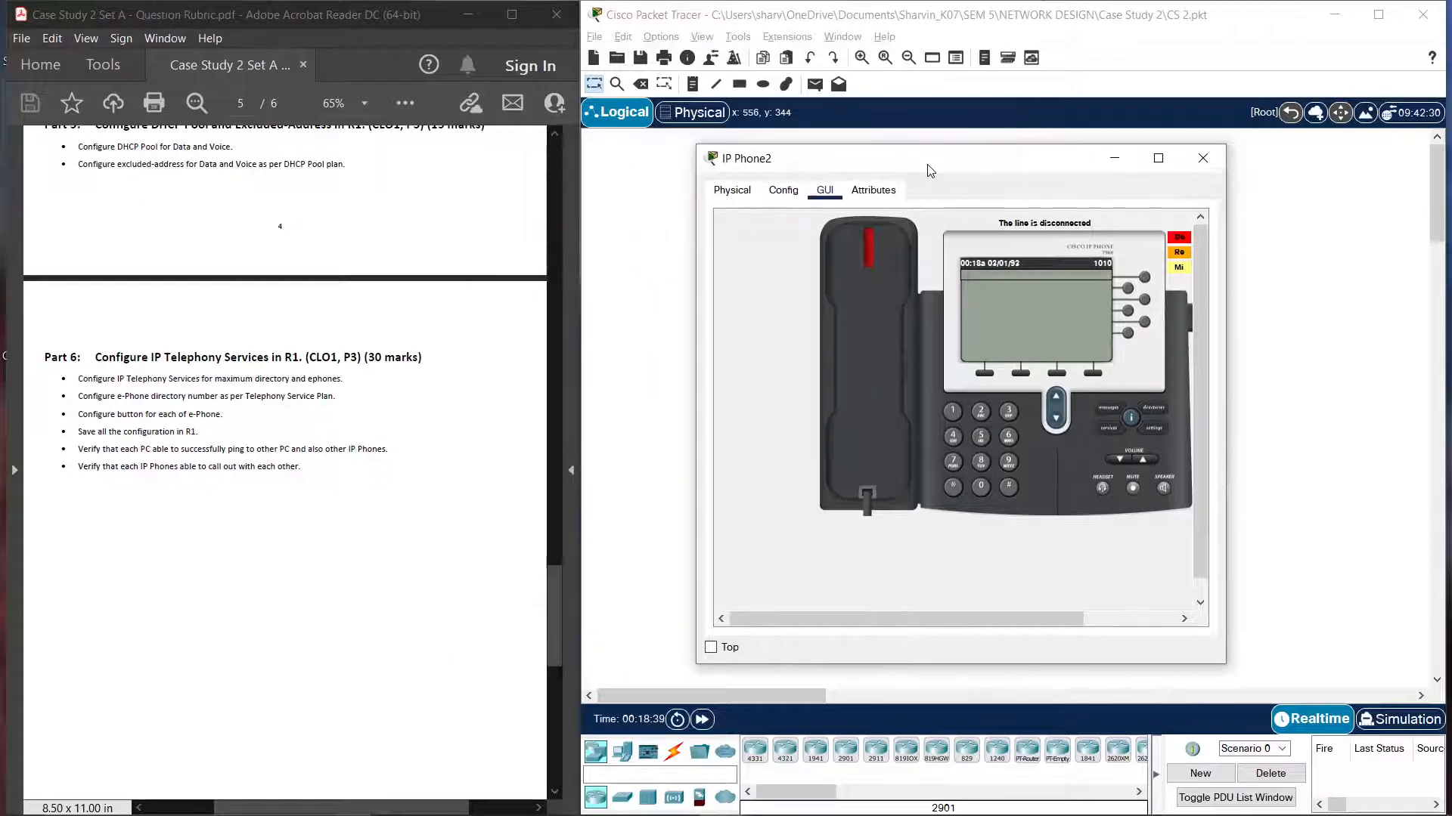